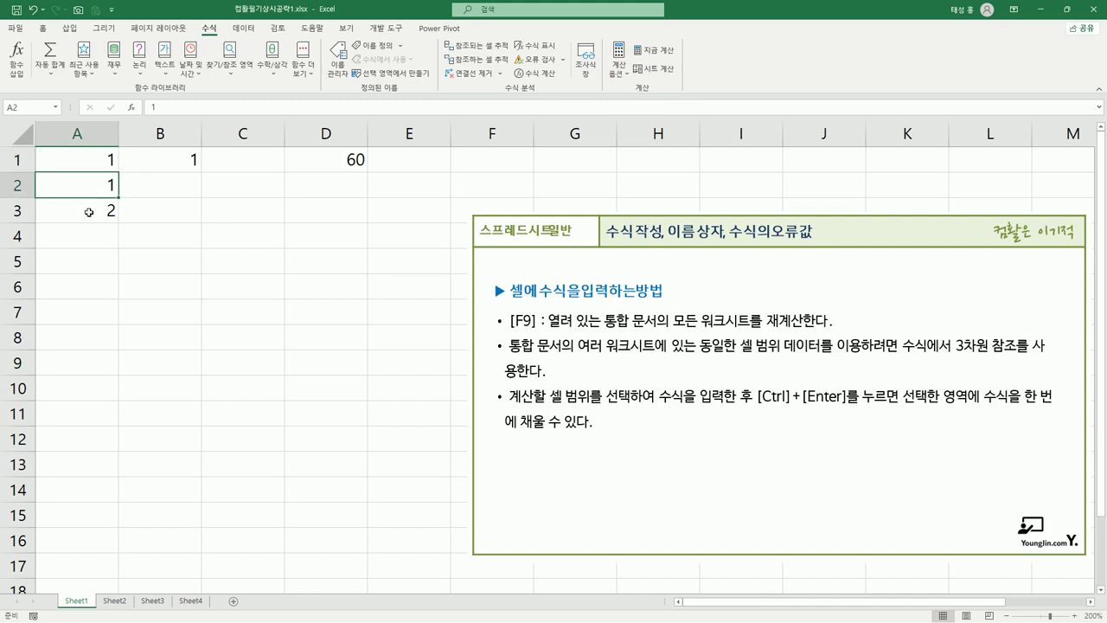
# Open the formula in cell A3 to check which cells it sums, leaving it as it is.
pyautogui.click(88, 212)
pyautogui.doubleClick(90, 212)
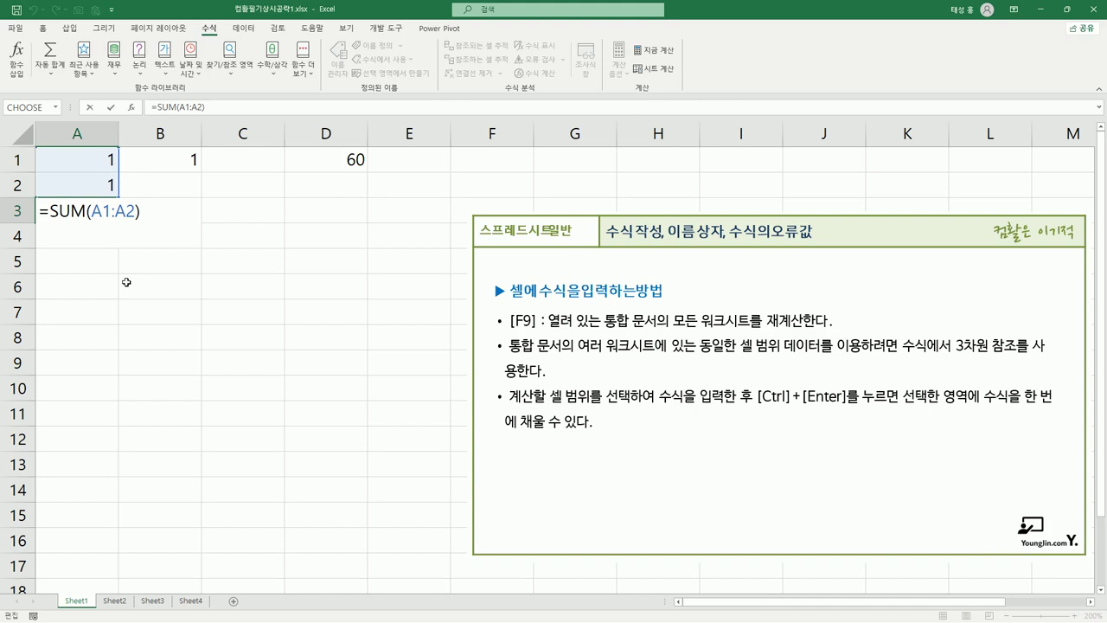
pyautogui.hotkey('ctrl', 'Return')
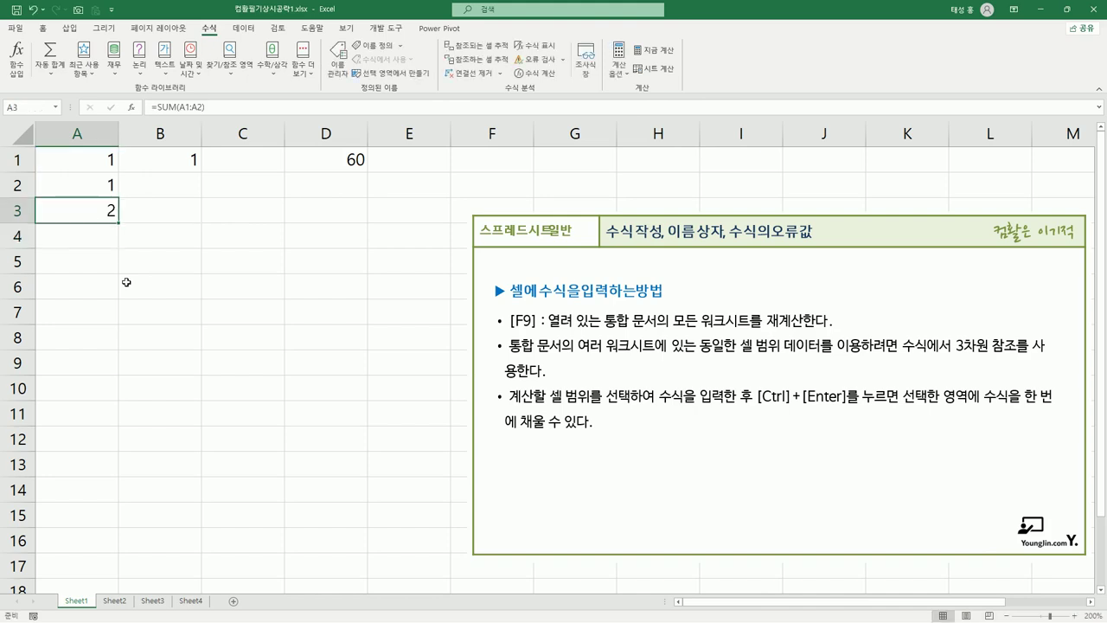
# Set cell A1 to 10 and check the sum formula in A3.
pyautogui.press('Up')
pyautogui.press('Up')
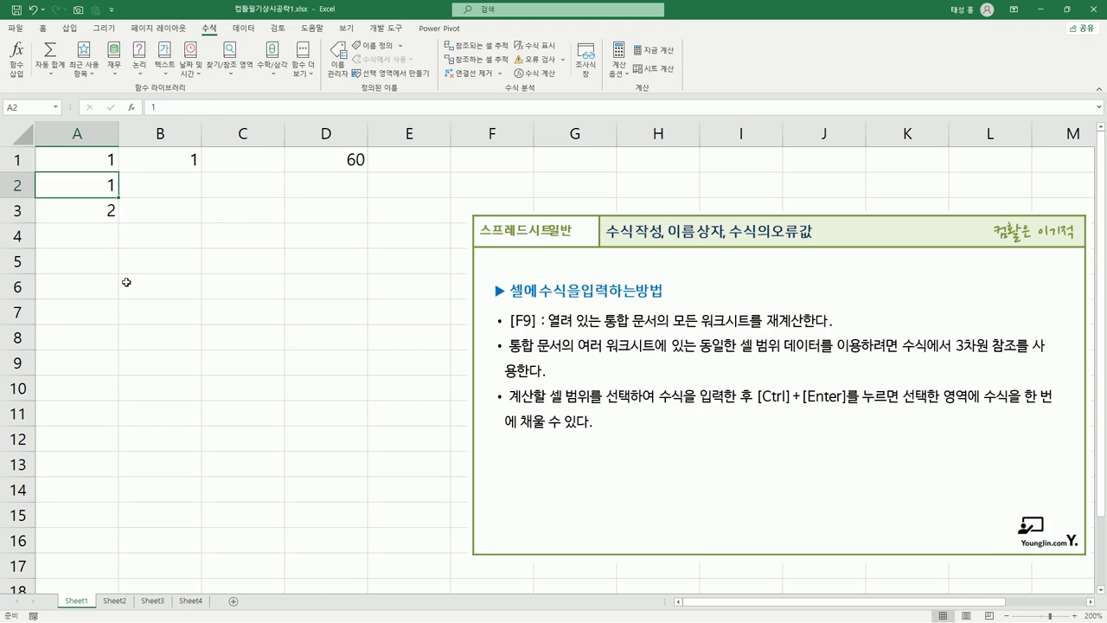
pyautogui.write('10')
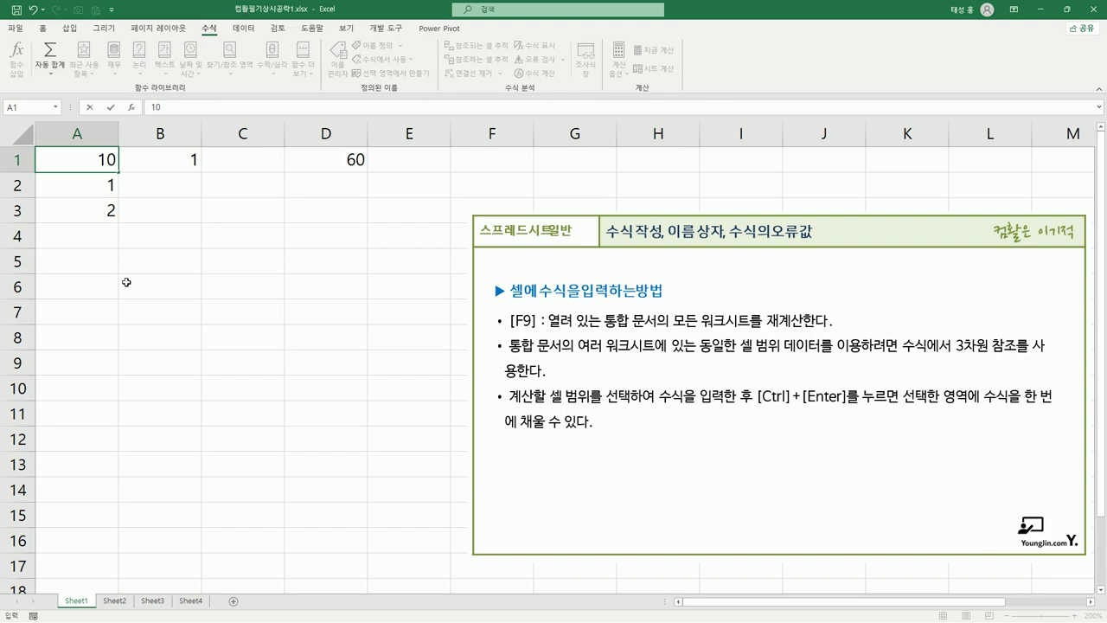
pyautogui.press('Return')
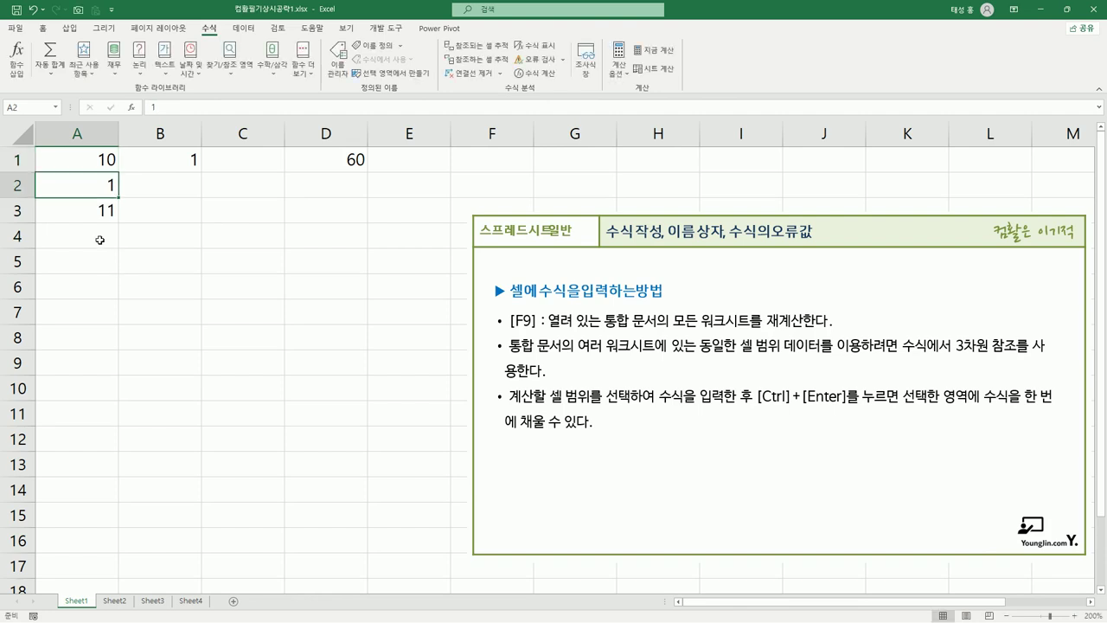
pyautogui.click(90, 212)
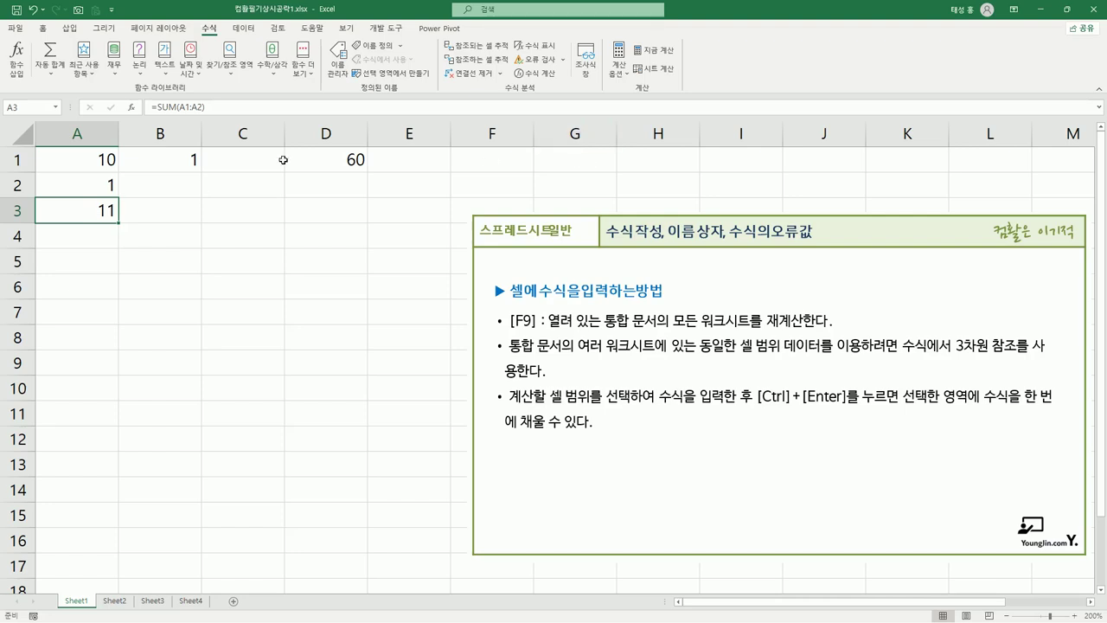
# Change the value in cell A1 back to 1.
pyautogui.click(90, 165)
pyautogui.doubleClick(90, 165)
pyautogui.press('BackSpace')
pyautogui.press('Return')
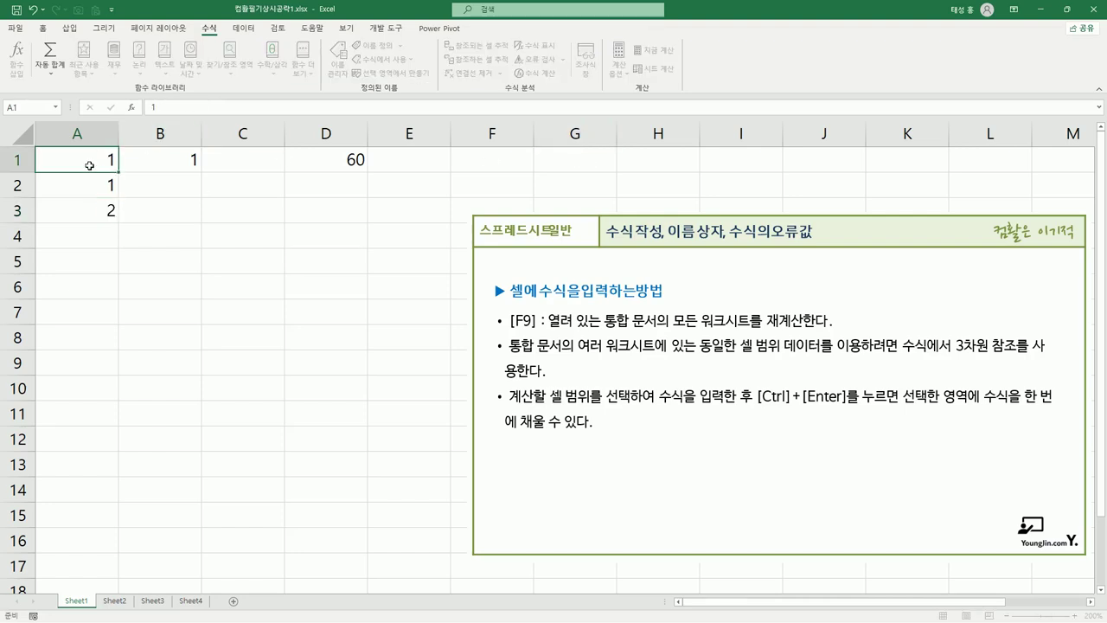
# Switch the workbook's calculation option to manual (수동).
pyautogui.click(617, 66)
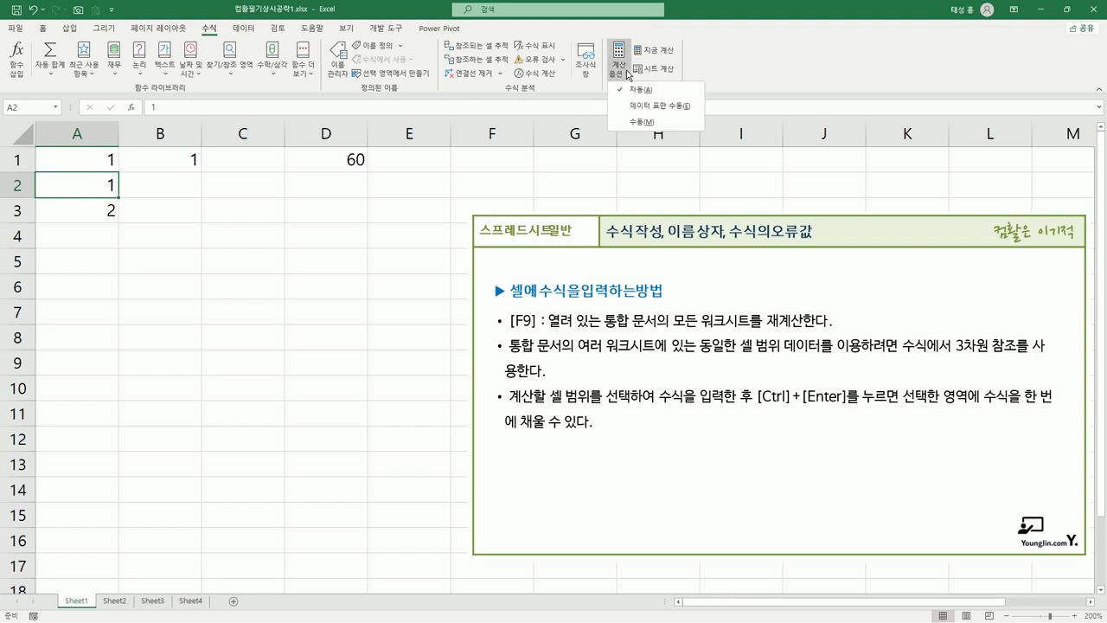
pyautogui.click(648, 120)
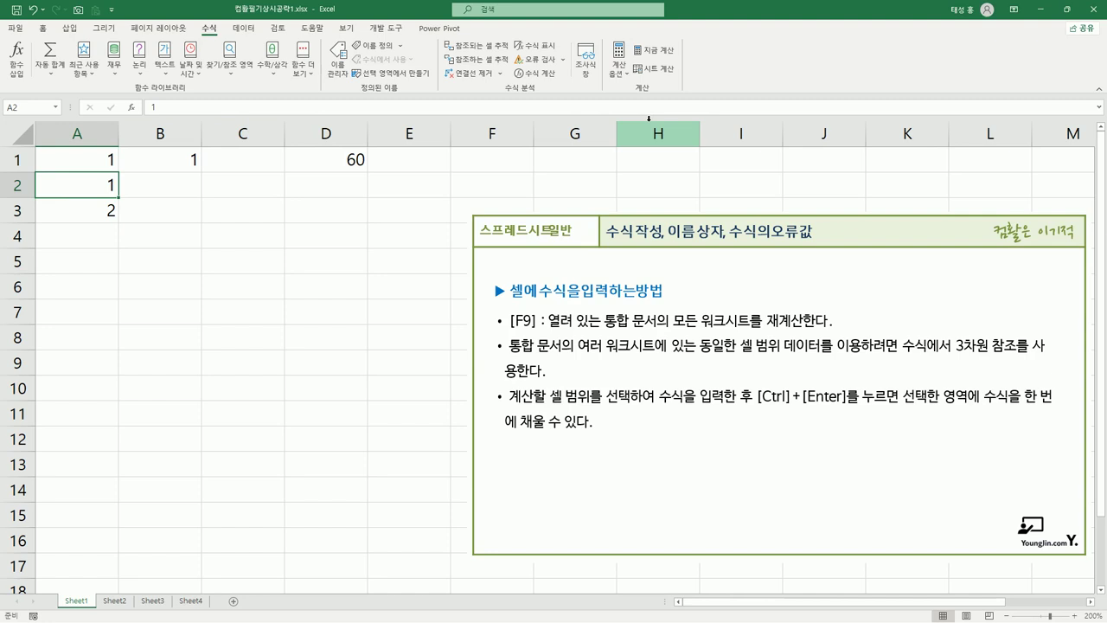
pyautogui.click(618, 66)
pyautogui.click(640, 123)
# Enter 10 in cell A1 while calculation is set to manual.
pyautogui.click(96, 210)
pyautogui.click(94, 164)
pyautogui.write('10')
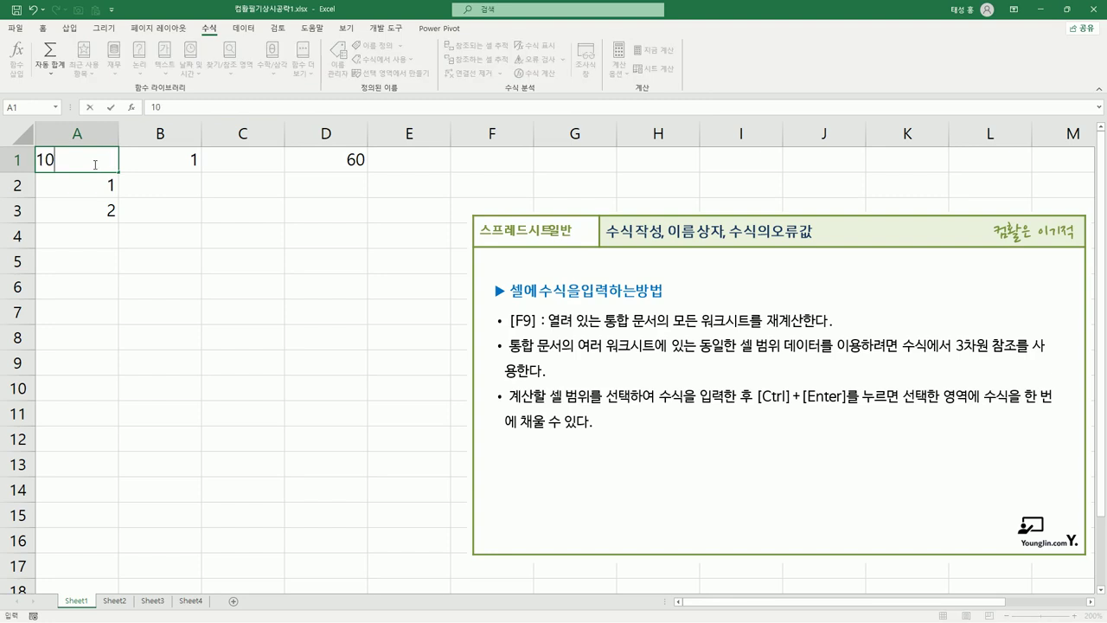
pyautogui.press('Return')
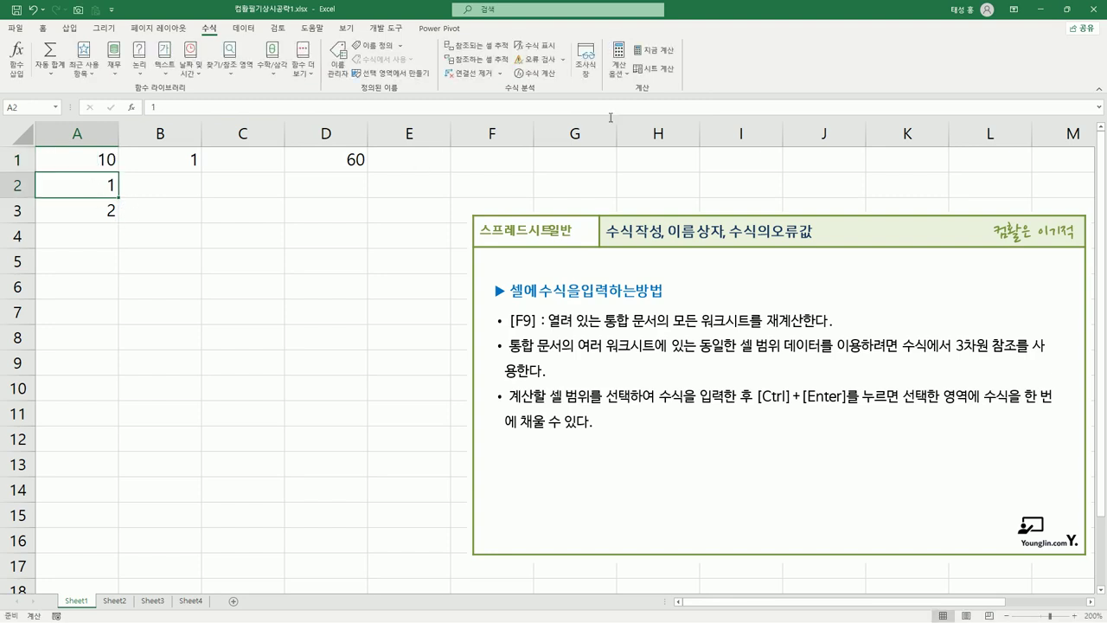
# Review the calculation options, then recalculate the whole workbook to update the sum in A3.
pyautogui.click(620, 71)
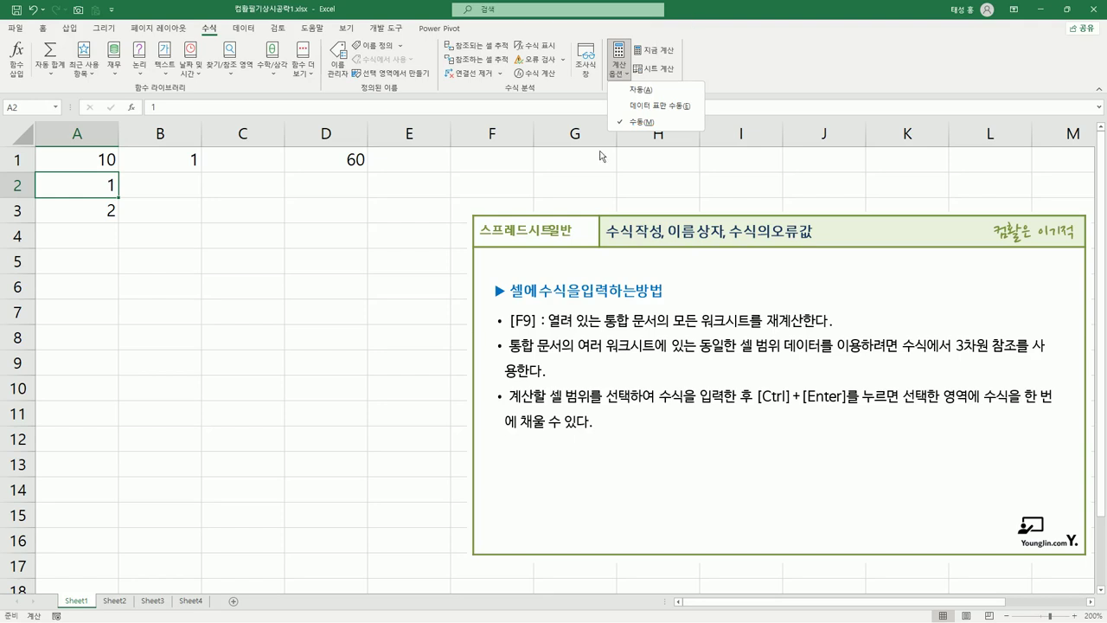
pyautogui.click(567, 182)
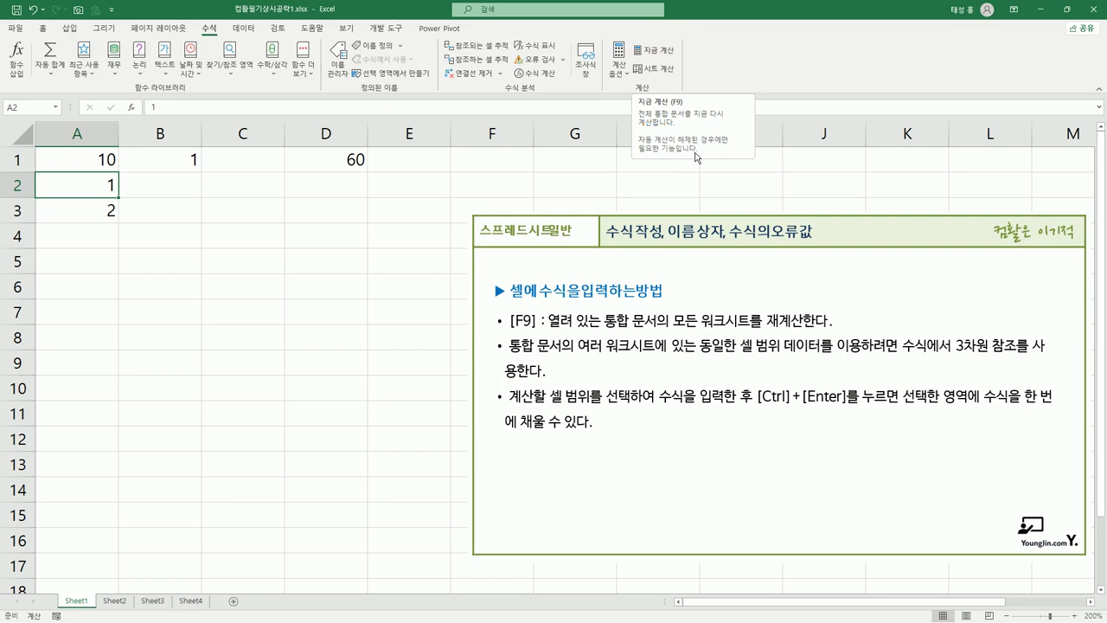
pyautogui.click(236, 208)
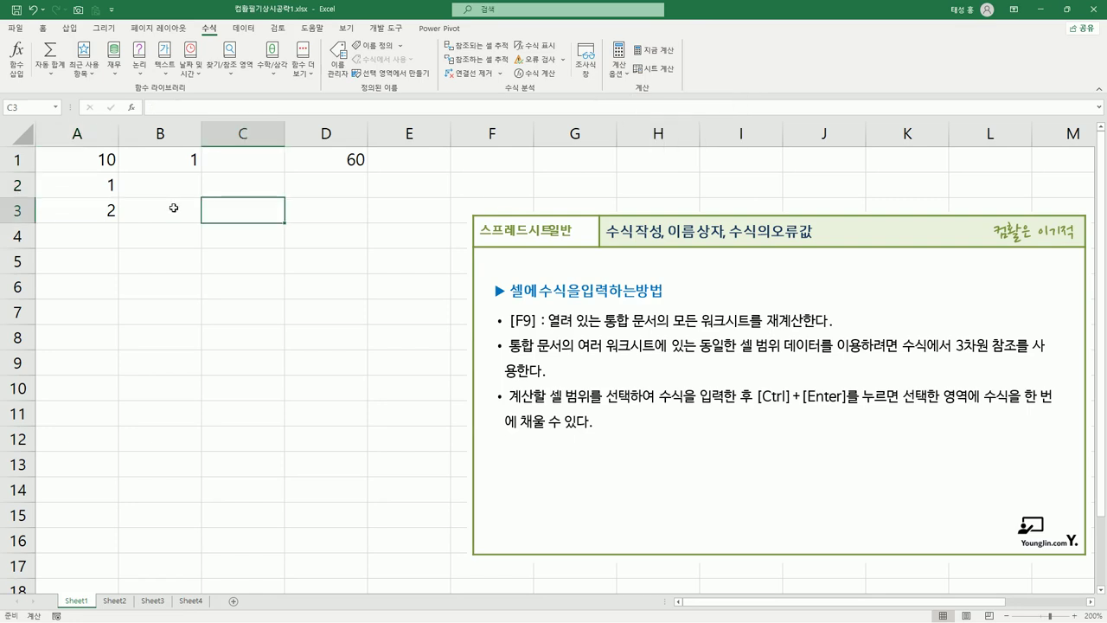
pyautogui.click(106, 193)
pyautogui.press('F9')
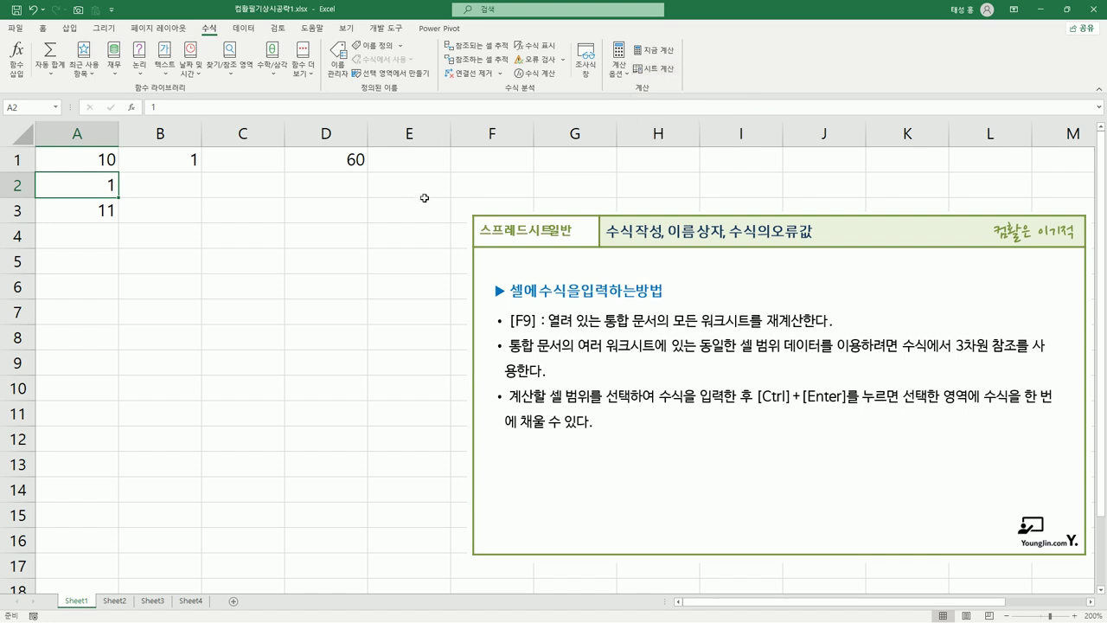
# Return the calculation option to automatic (자동) and set cell A1 to 1, checking the sum in A3.
pyautogui.click(628, 76)
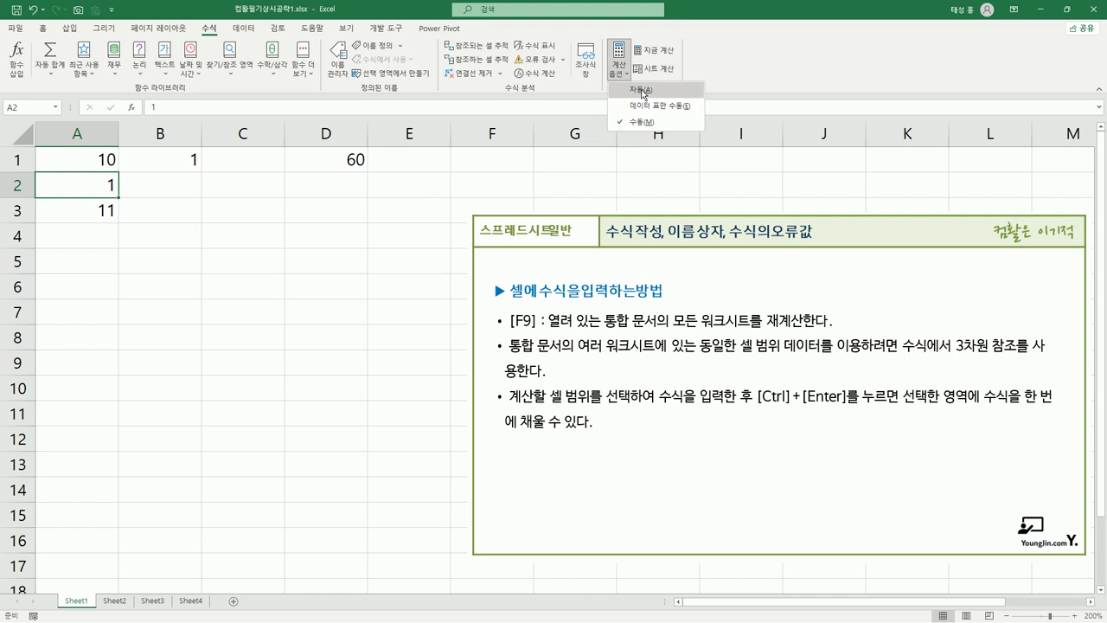
pyautogui.click(645, 95)
pyautogui.click(153, 207)
pyautogui.click(82, 160)
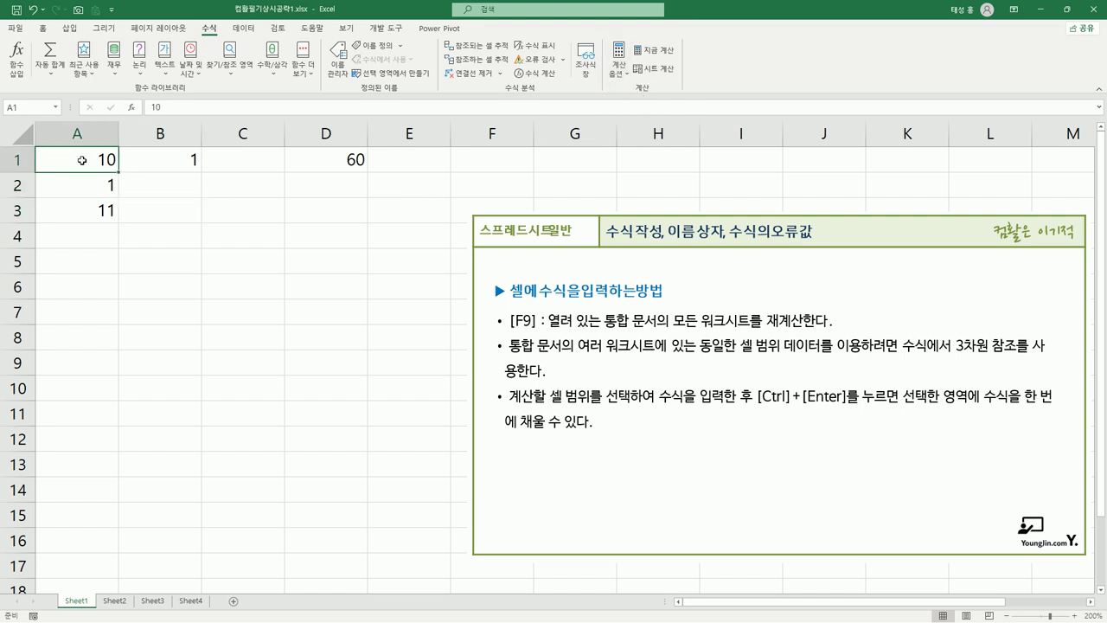
pyautogui.write('1')
pyautogui.press('Return')
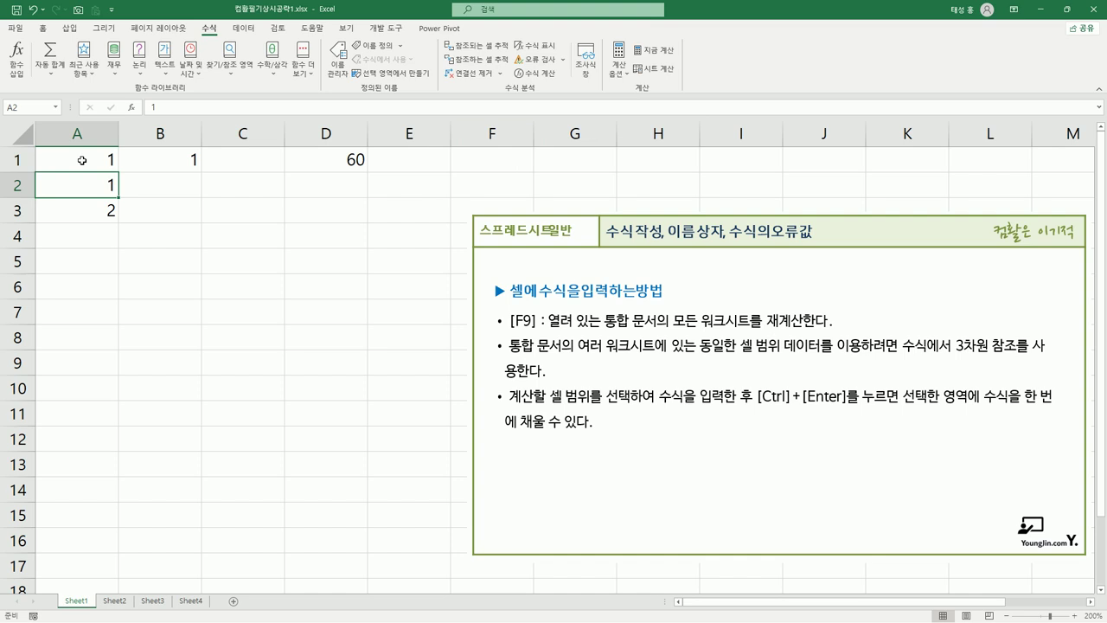
pyautogui.click(99, 211)
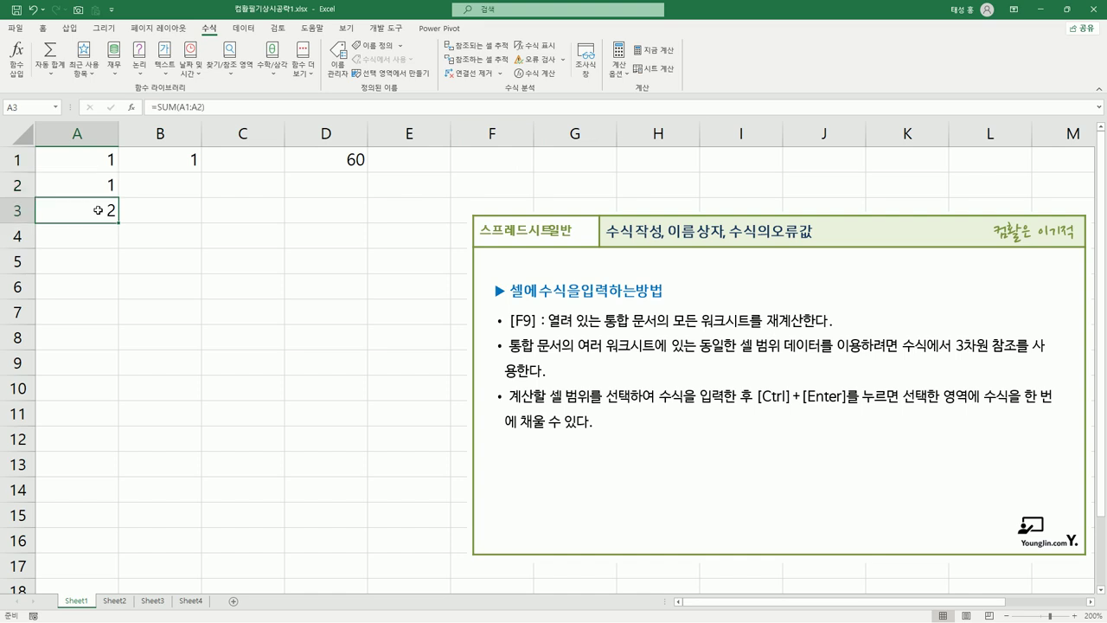
# Convert the expression 10+20+30 in D1's formula into its calculated value and check the stored formula.
pyautogui.click(347, 162)
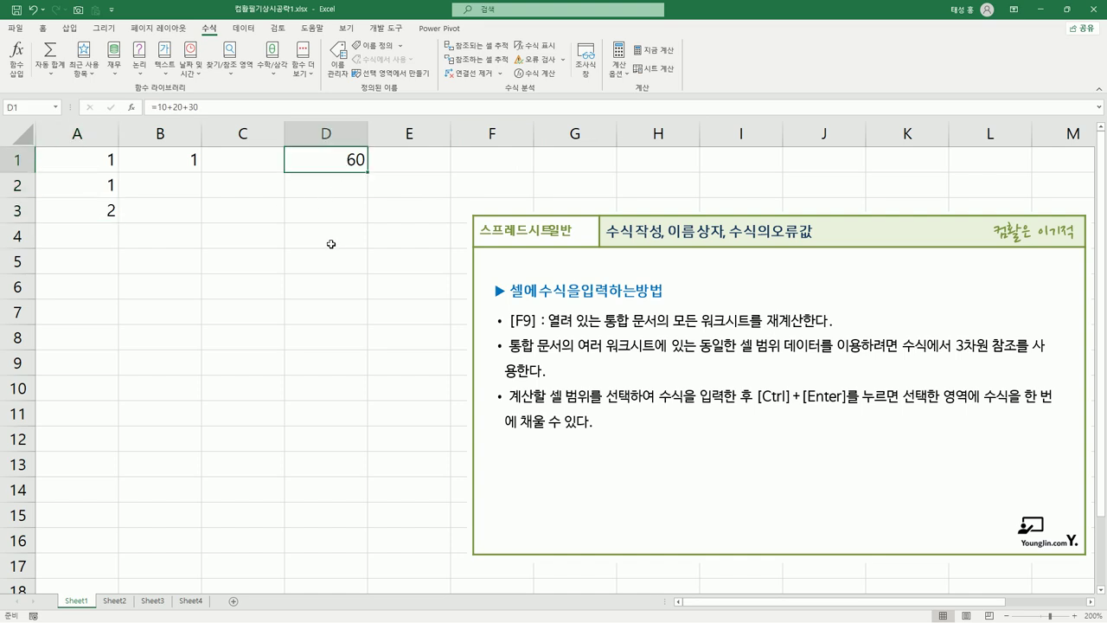
pyautogui.press('F2')
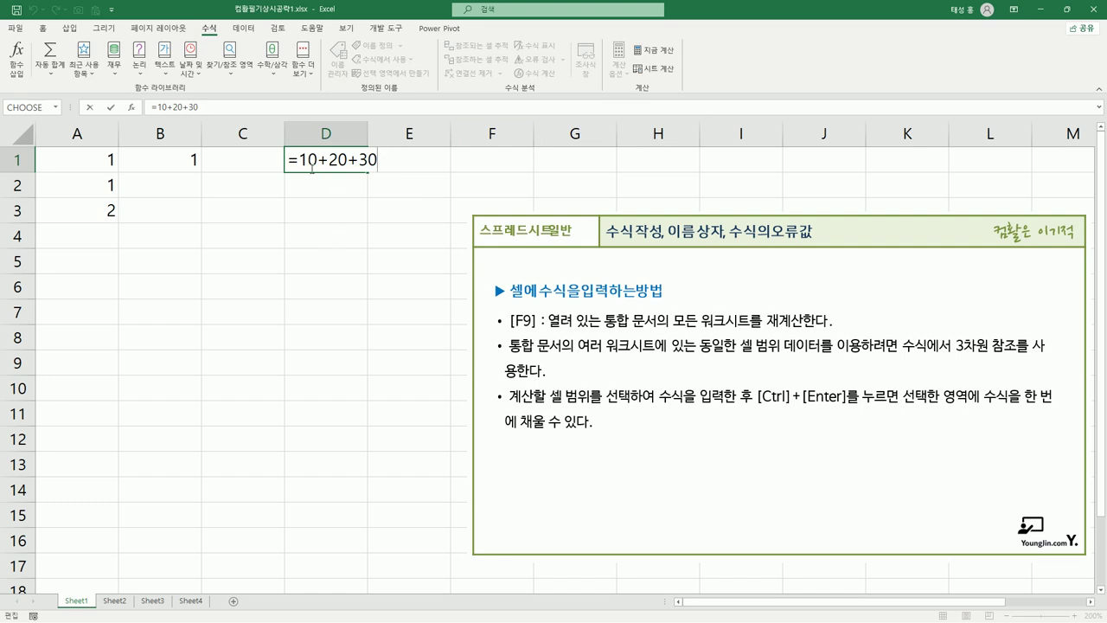
pyautogui.moveTo(300, 160); pyautogui.dragTo(373, 162)
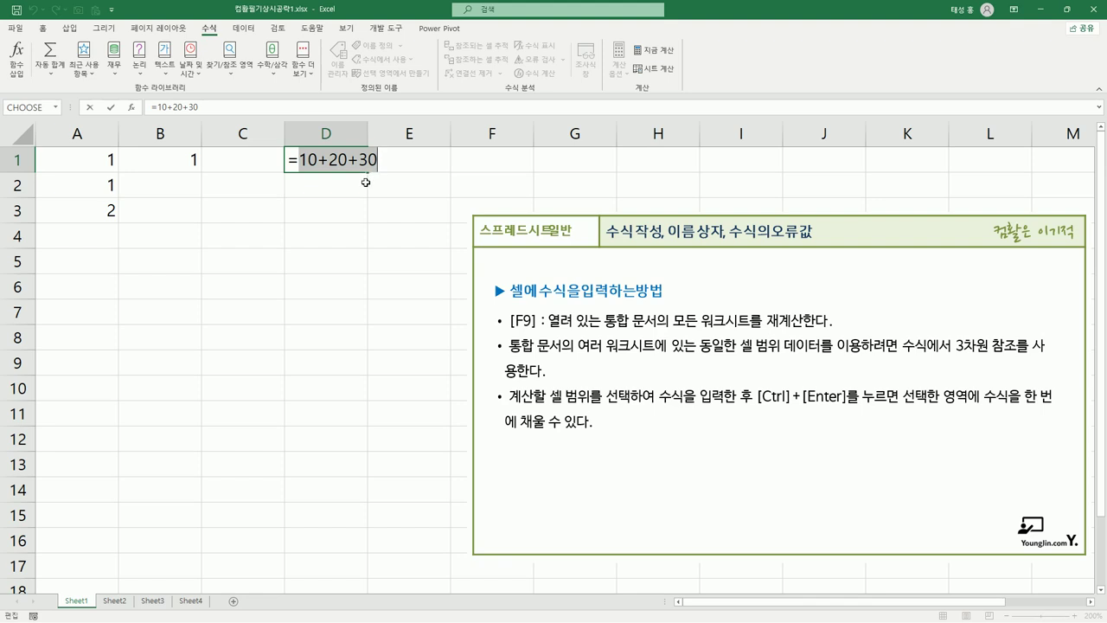
pyautogui.press('F9')
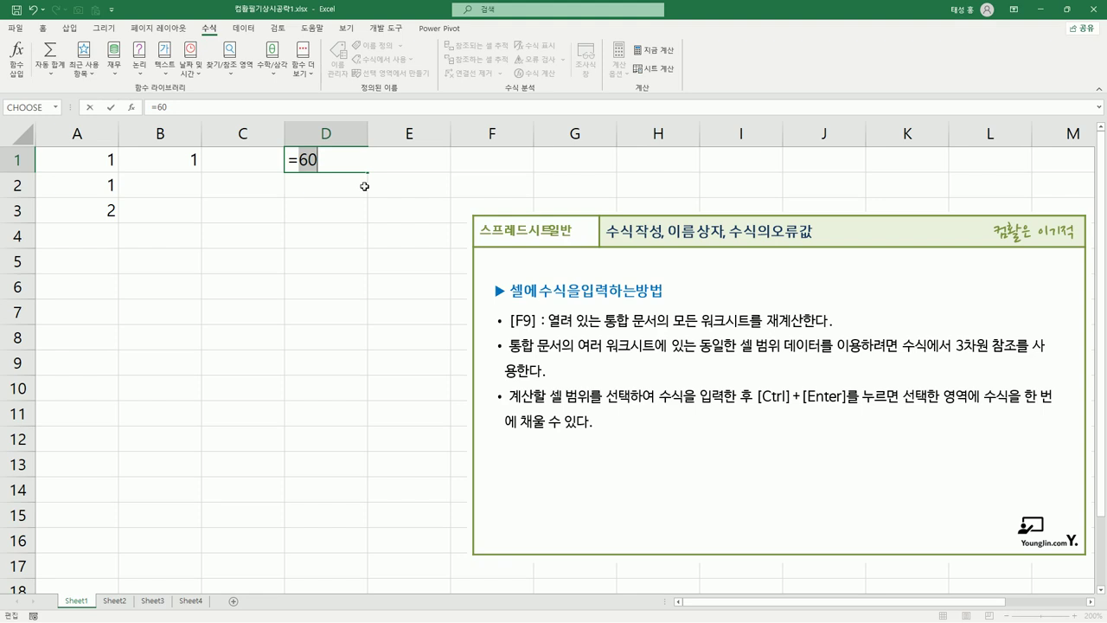
pyautogui.press('Return')
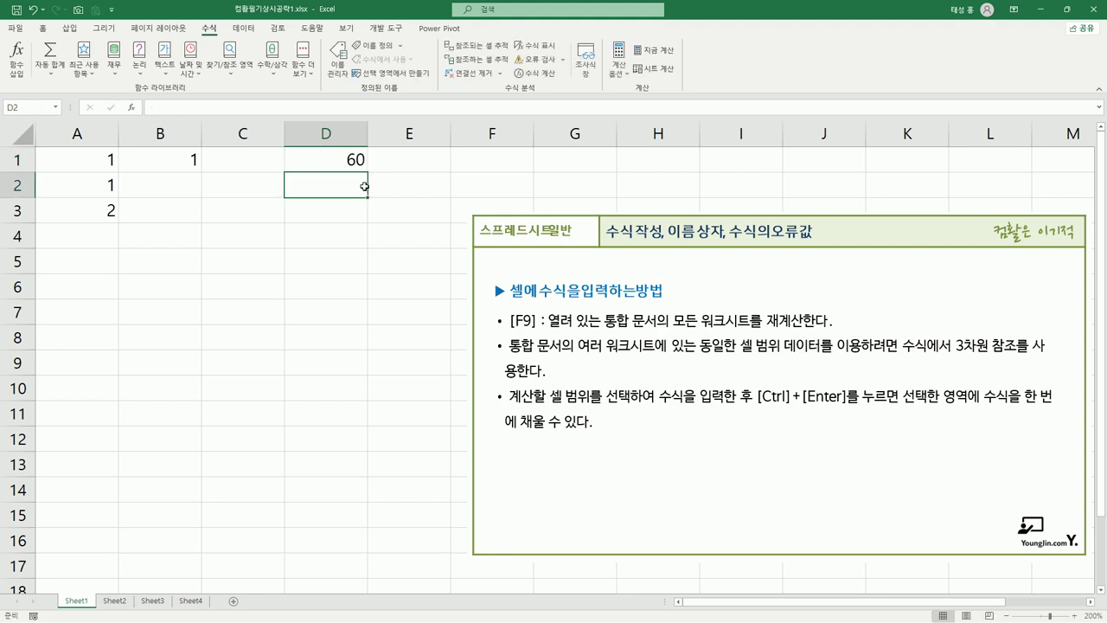
pyautogui.press('Up')
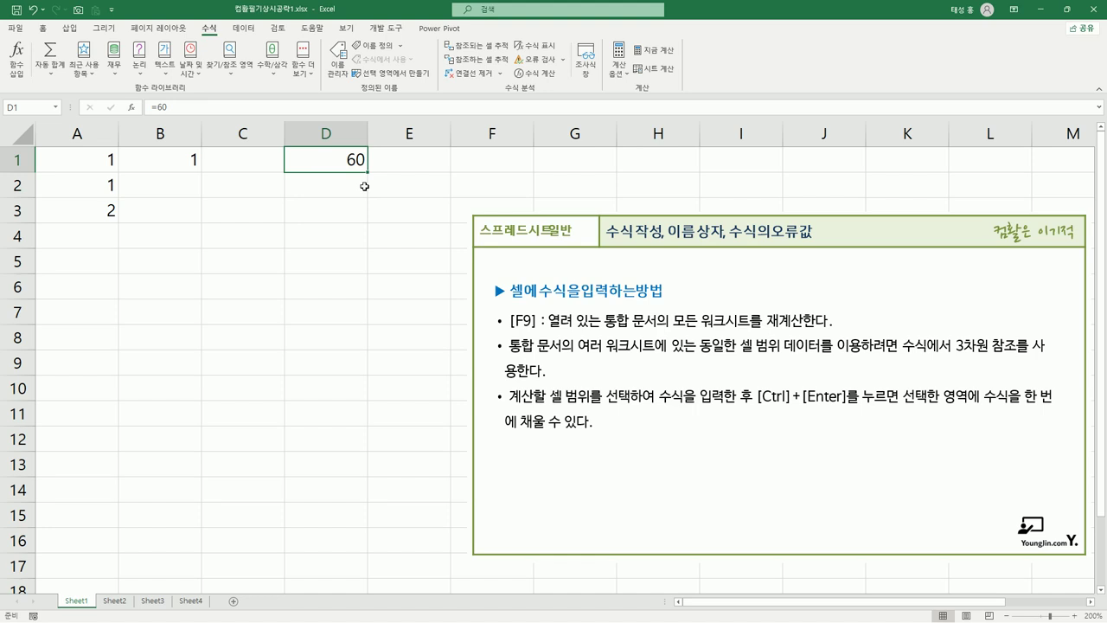
pyautogui.press('F2')
pyautogui.press('Return')
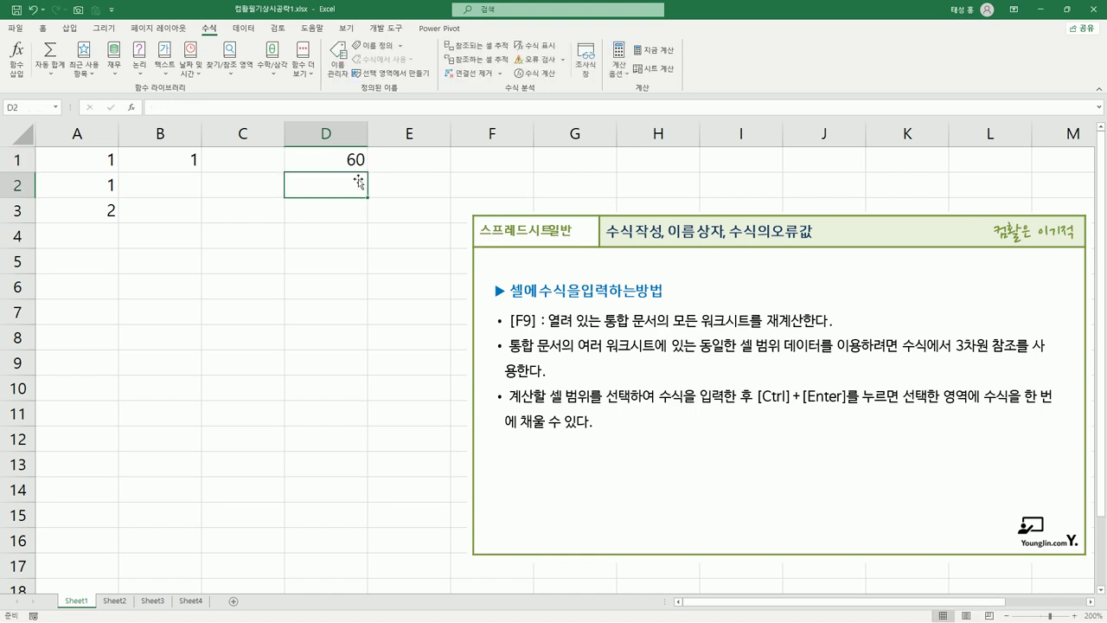
pyautogui.click(350, 164)
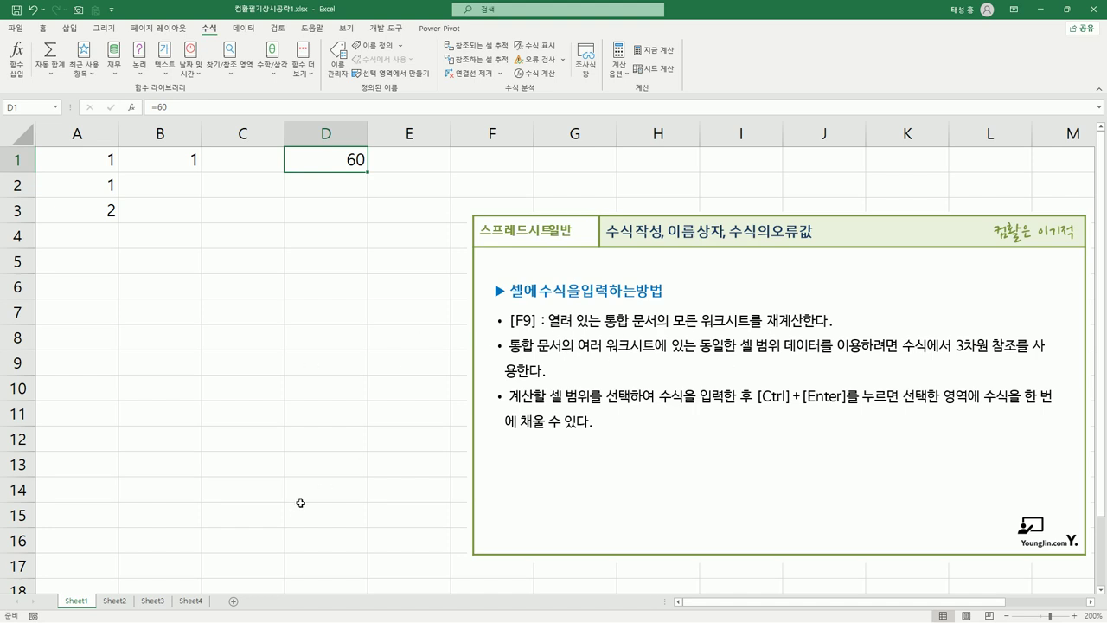
# Examine cells A1 and B1 on Sheet1, Sheet2 and Sheet3, and the 3D reference formula in Sheet3's cell E1.
pyautogui.click(100, 165)
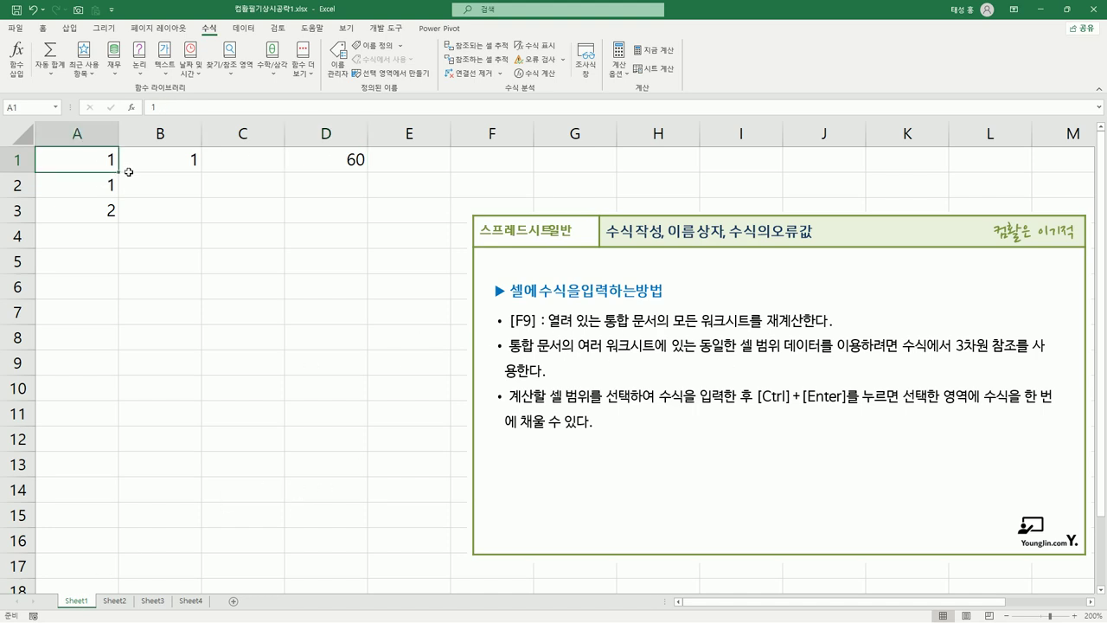
pyautogui.click(183, 162)
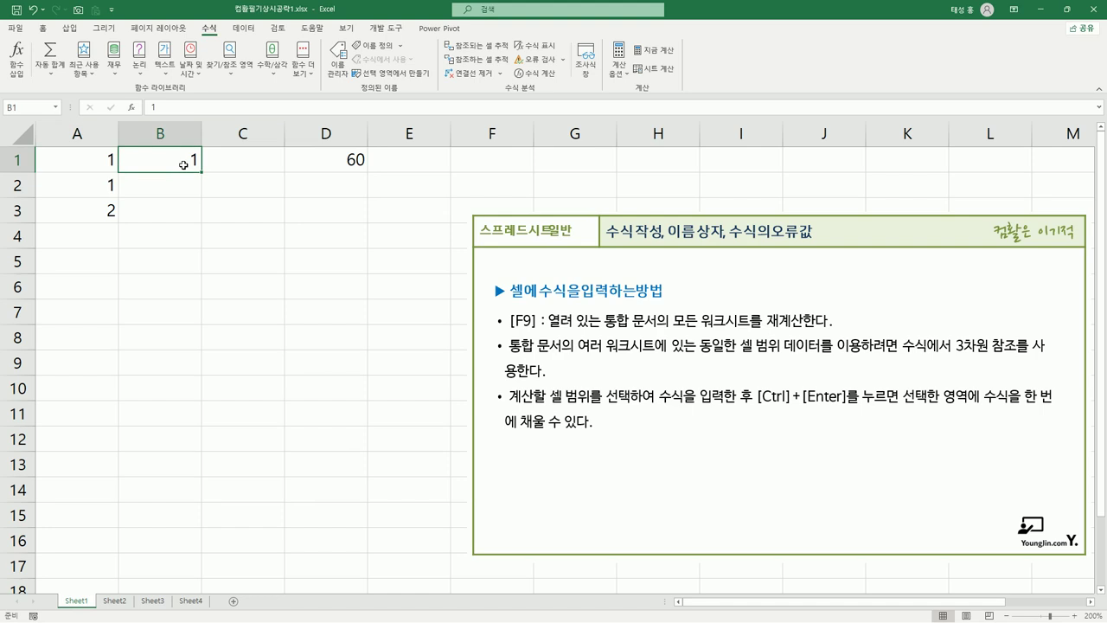
pyautogui.click(118, 600)
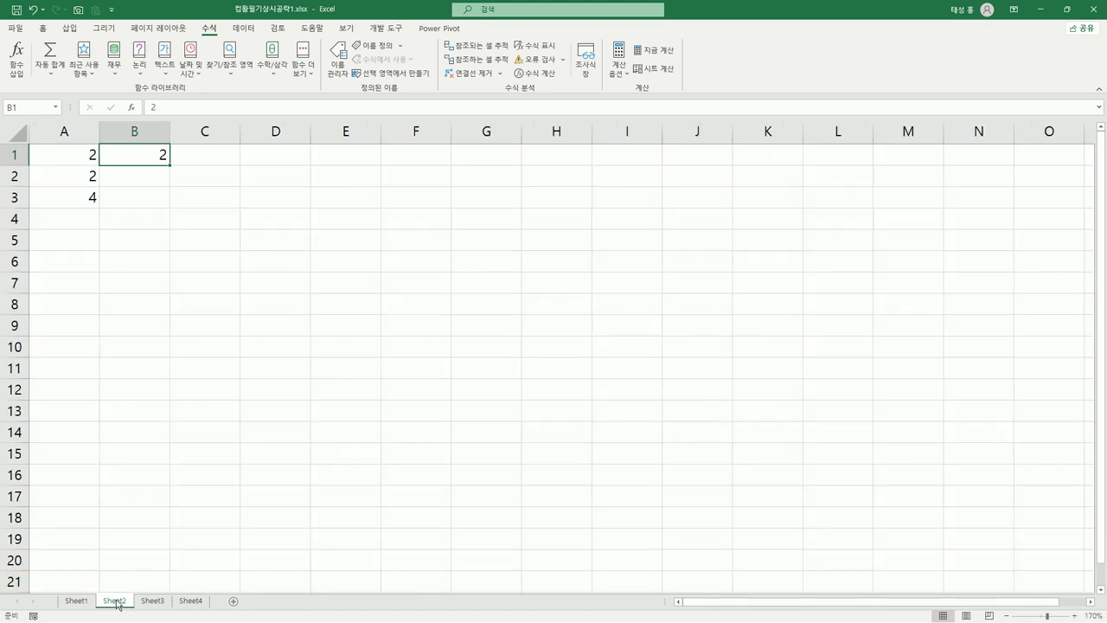
pyautogui.click(81, 154)
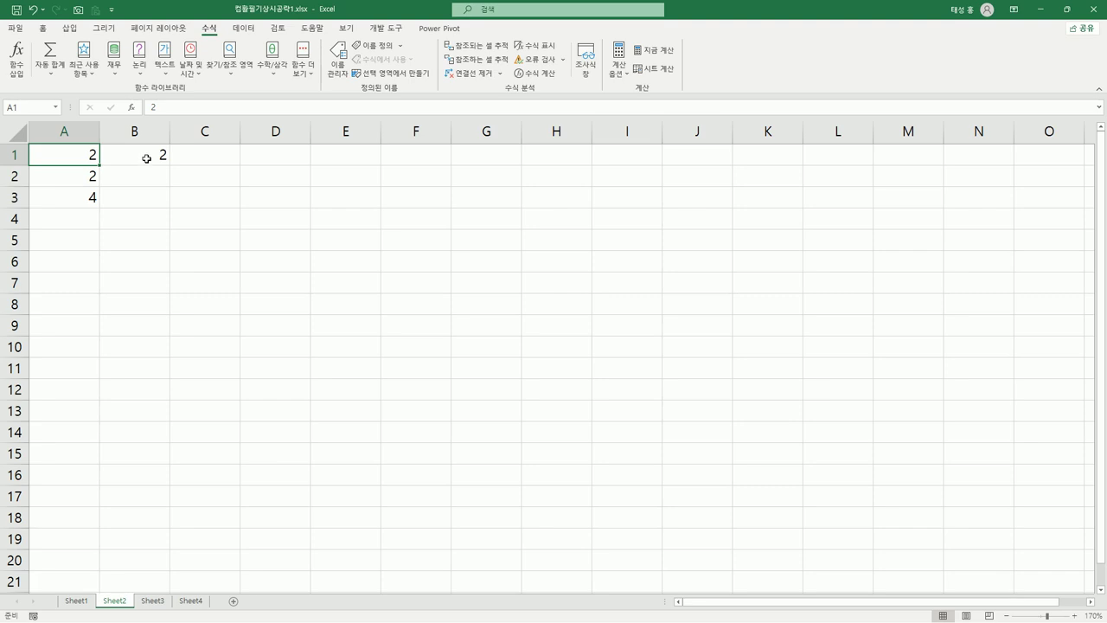
pyautogui.click(149, 158)
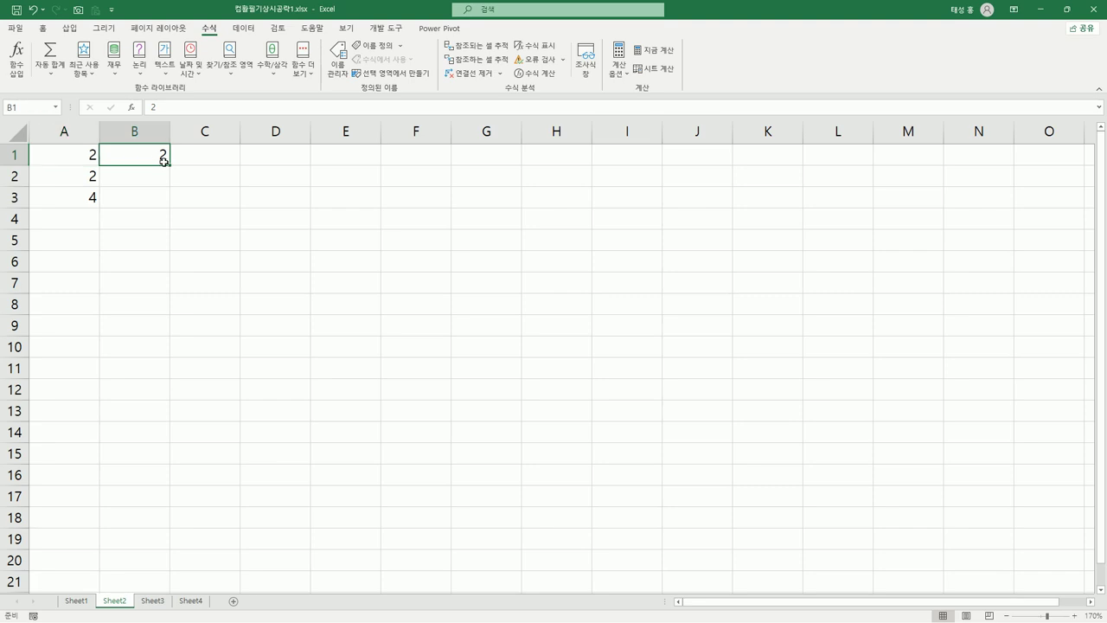
pyautogui.click(158, 603)
pyautogui.click(92, 158)
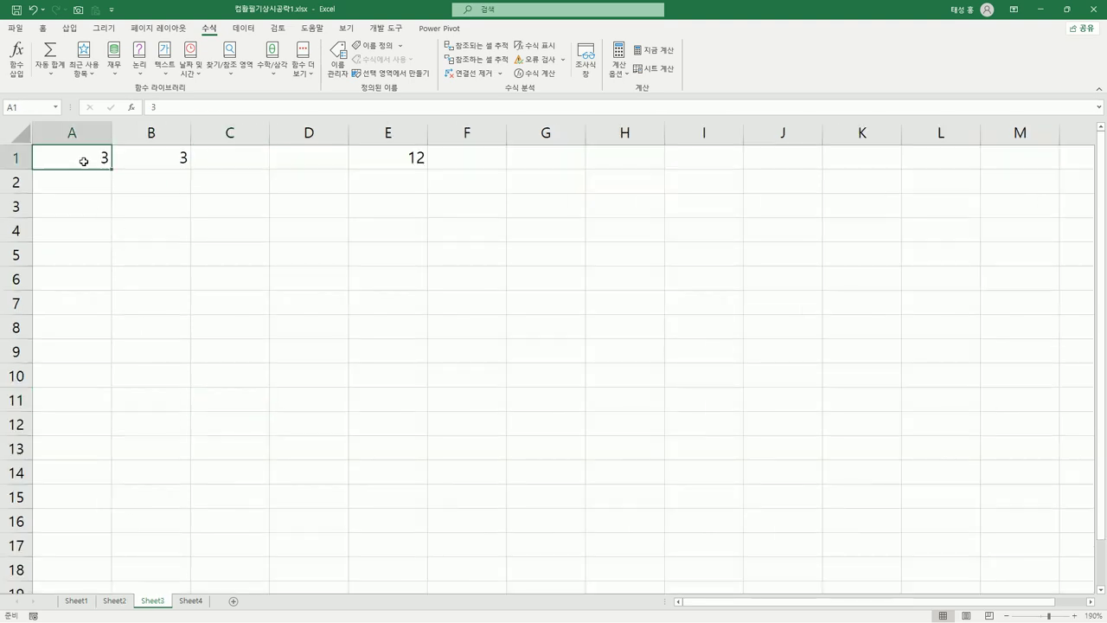
pyautogui.click(163, 157)
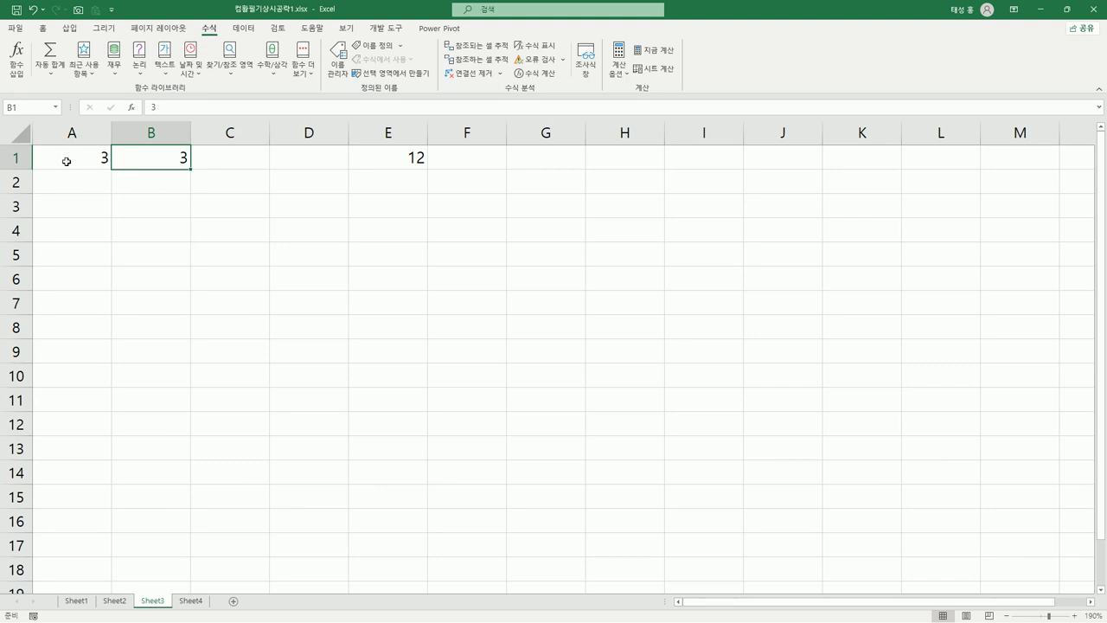
pyautogui.click(405, 159)
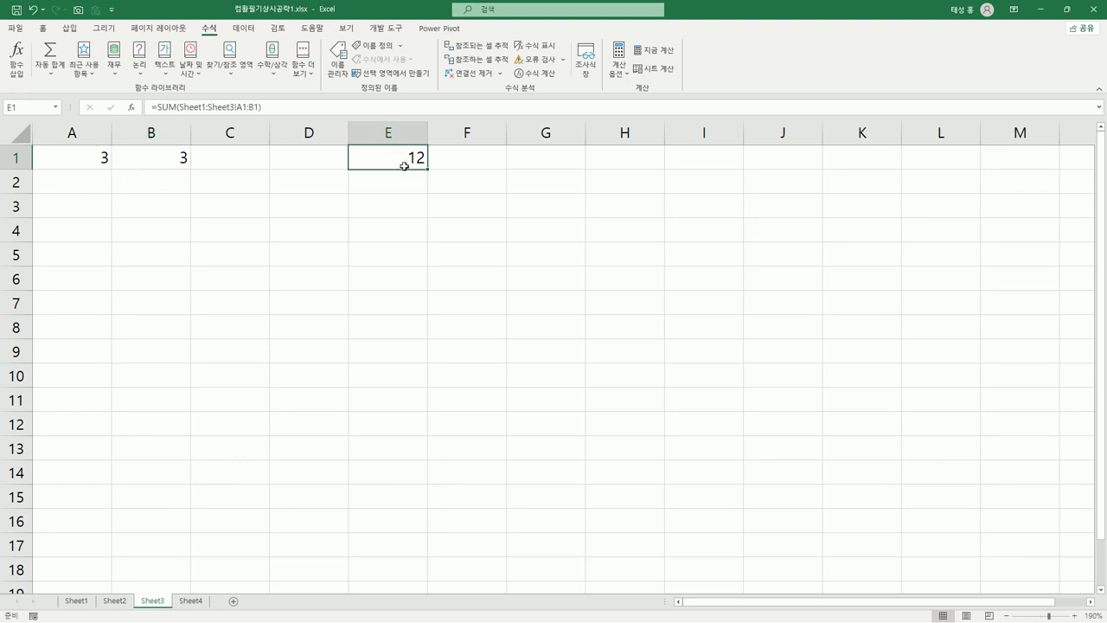
# Examine the 3D reference formula in Sheet3's cell E1, including its sheet range and its cell range.
pyautogui.doubleClick(404, 165)
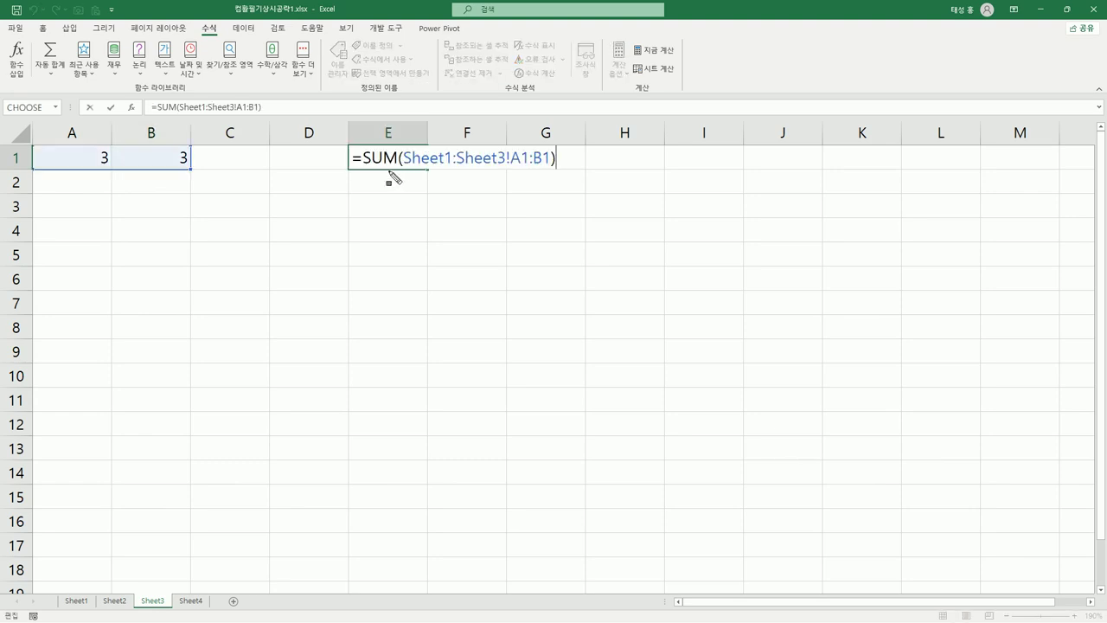
pyautogui.moveTo(351, 157)
pyautogui.mouseDown()
pyautogui.moveTo(386, 173)
pyautogui.moveTo(403, 158)
pyautogui.moveTo(450, 173)
pyautogui.moveTo(506, 169)
pyautogui.mouseUp()
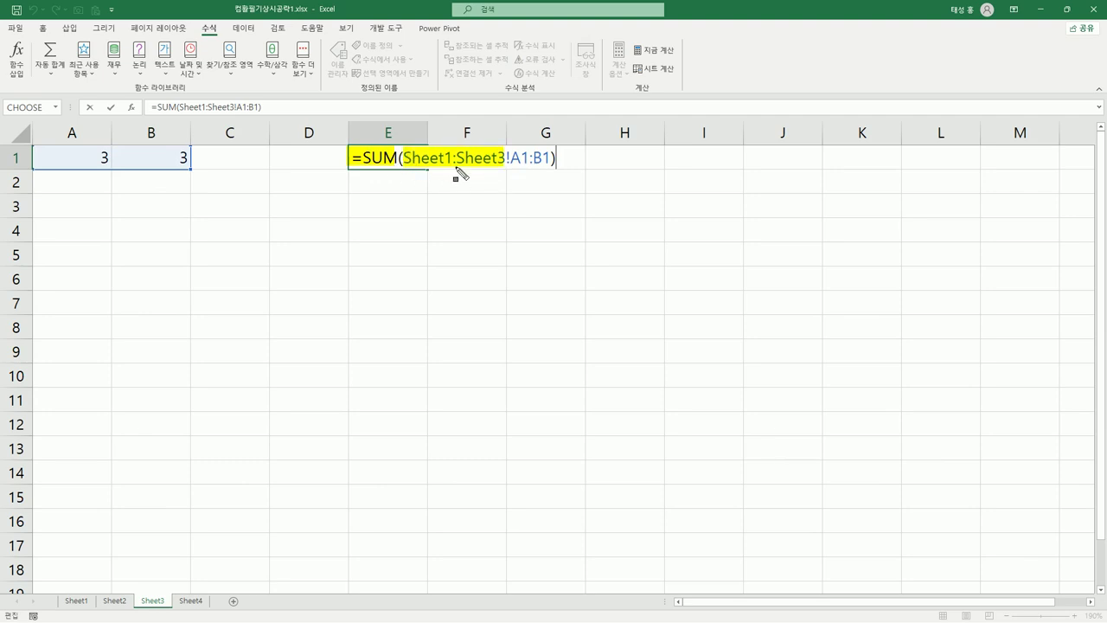
pyautogui.moveTo(506, 132); pyautogui.dragTo(514, 197)
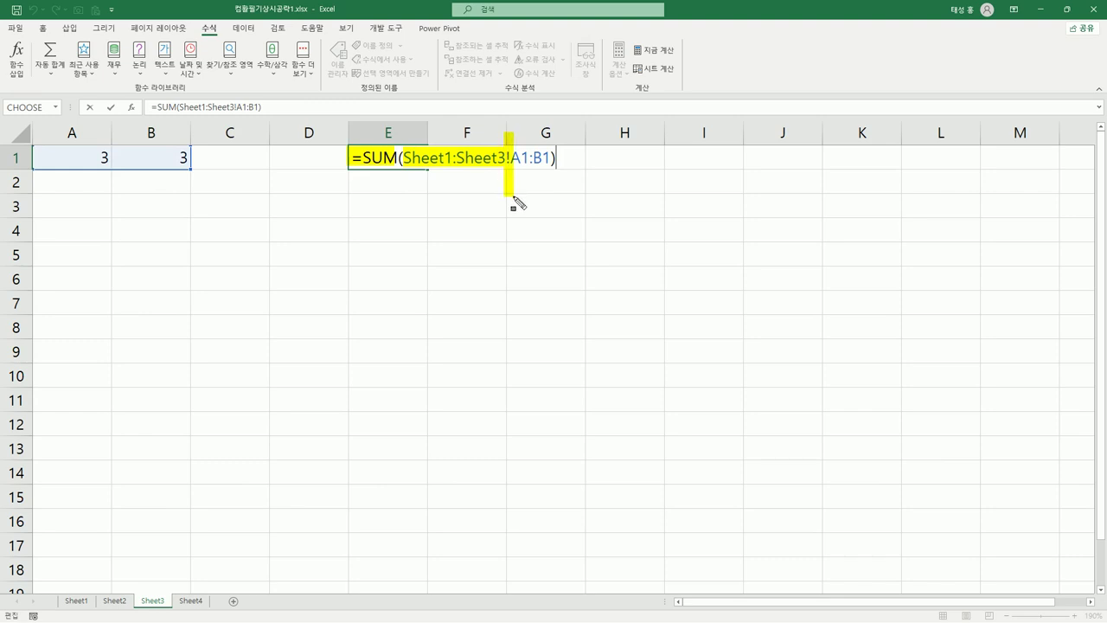
pyautogui.moveTo(512, 158); pyautogui.dragTo(548, 167)
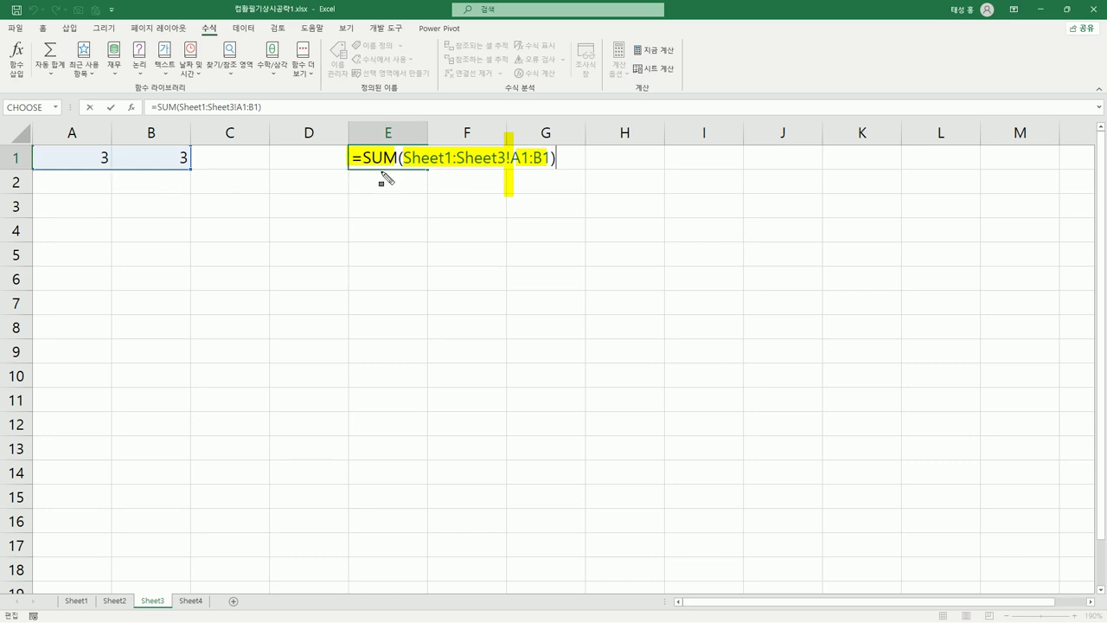
pyautogui.press('Return')
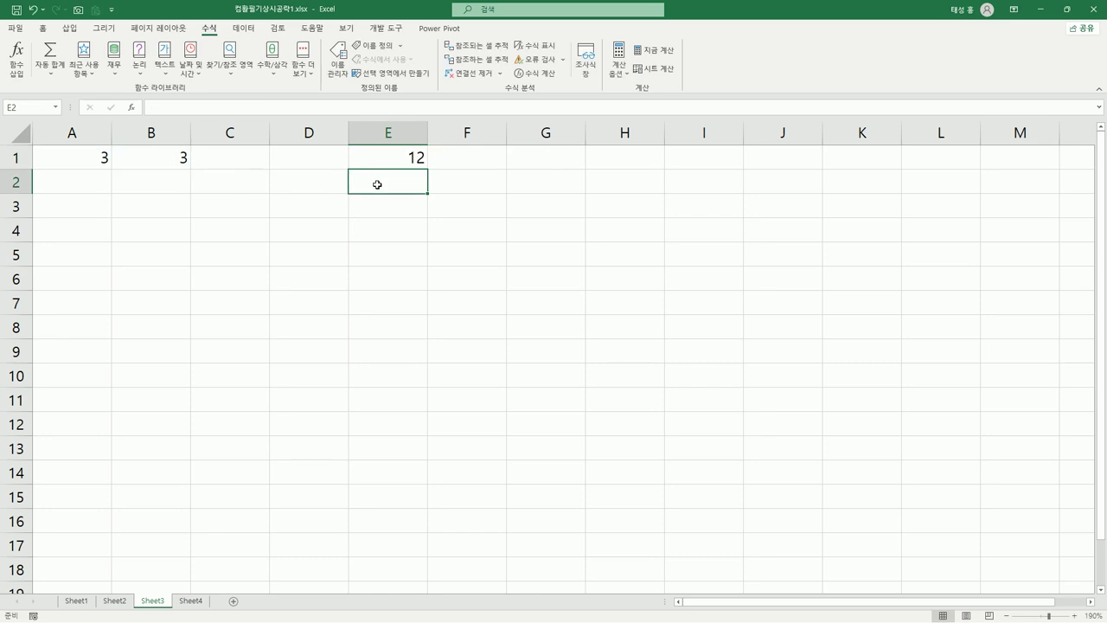
pyautogui.click(408, 164)
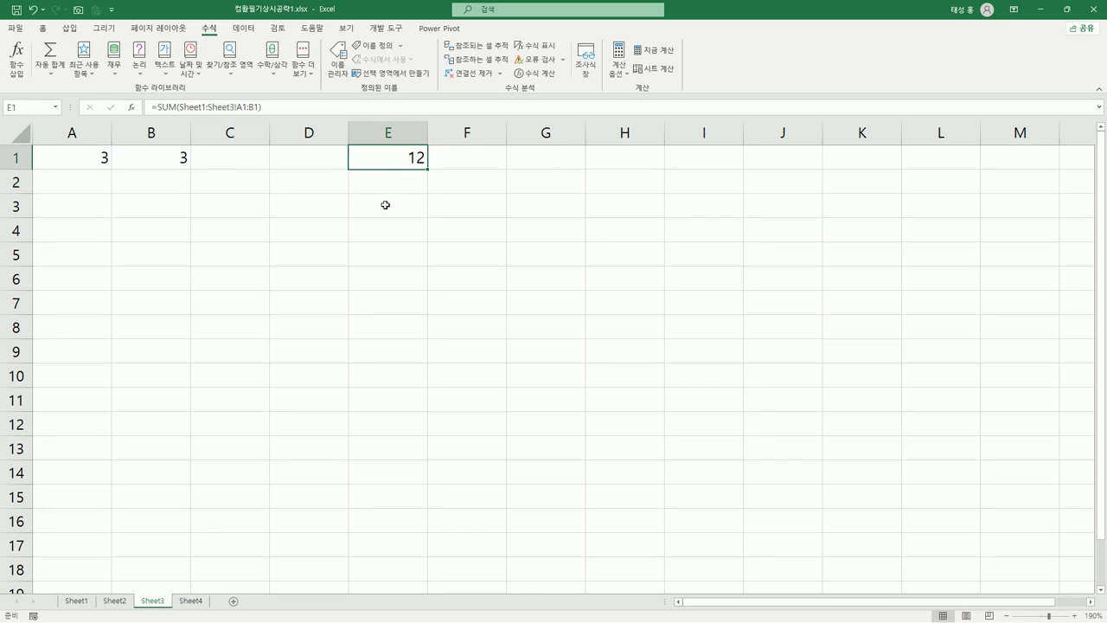
pyautogui.press('F2')
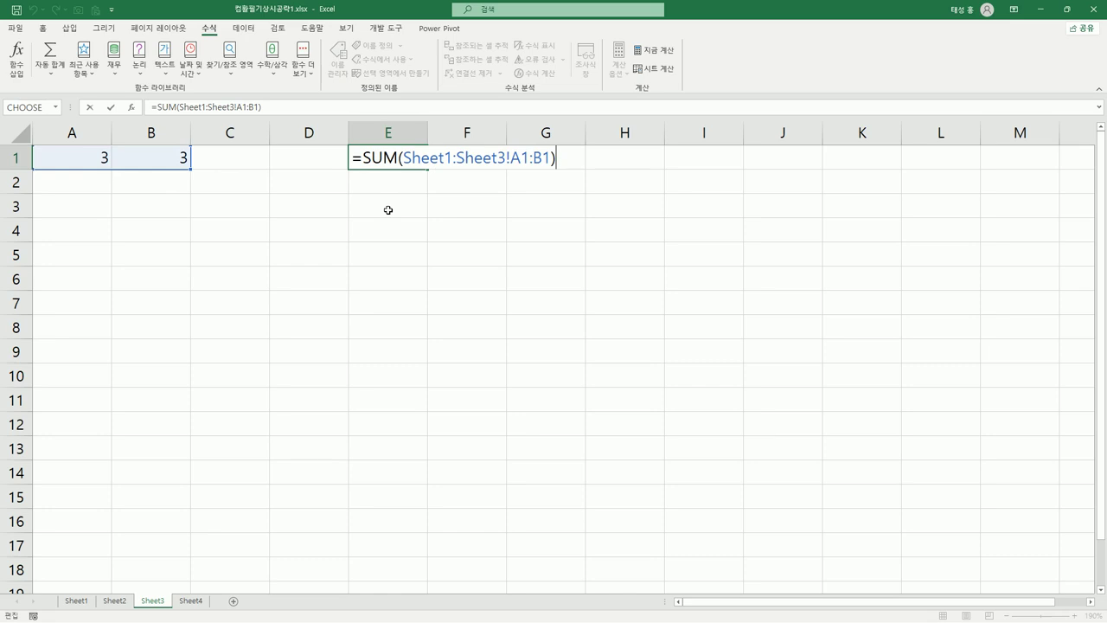
pyautogui.press('Return')
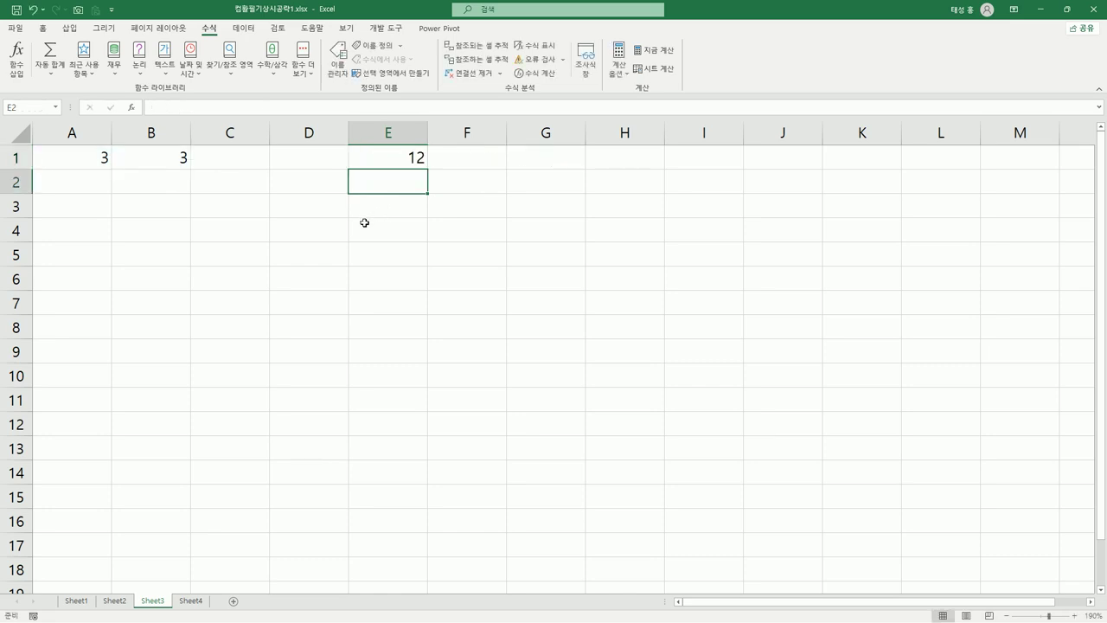
# Review the formula entry notes on Sheet1 and switch to Sheet4 with the score table.
pyautogui.click(78, 601)
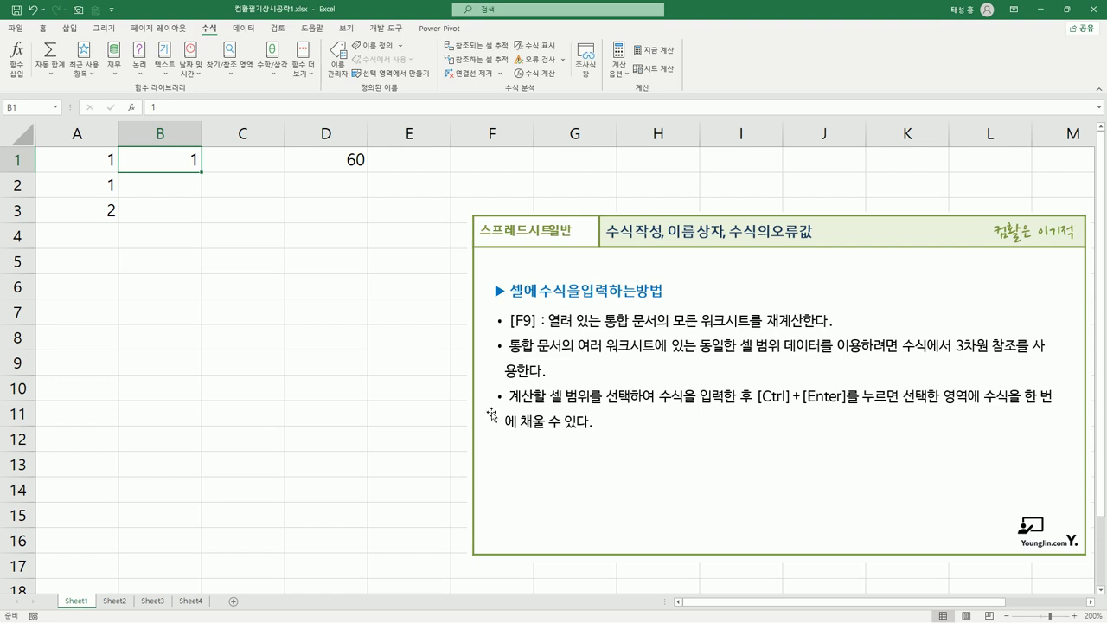
pyautogui.click(202, 602)
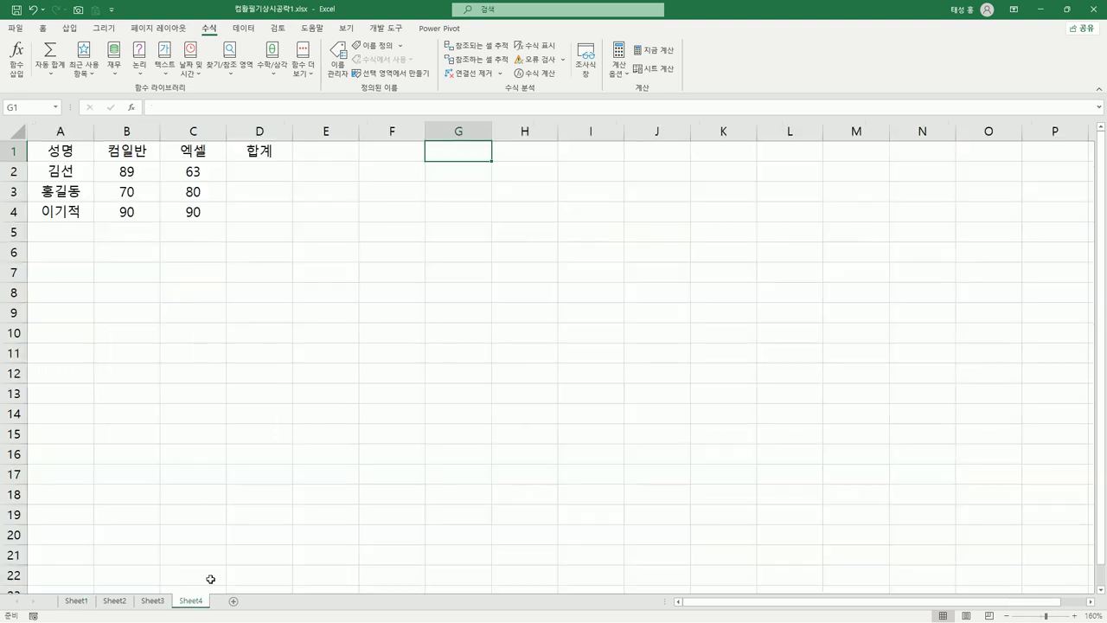
# Enter a SUM formula for B2:C2 in cell D2 of the 합계 column and reselect that cell.
pyautogui.click(267, 171)
pyautogui.write('=su')
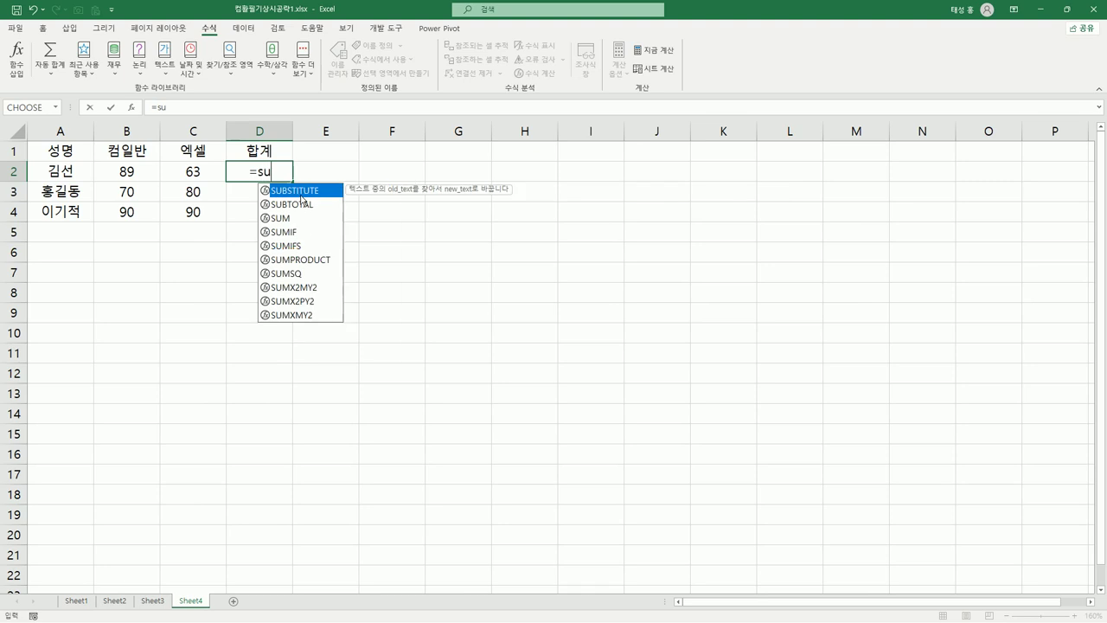
pyautogui.write('m(')
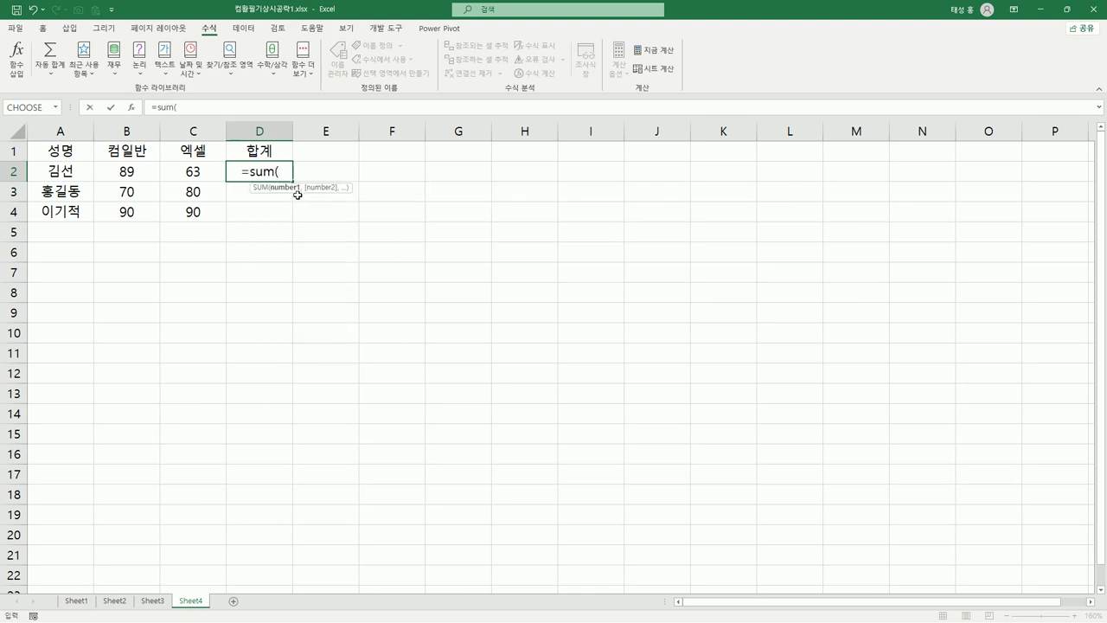
pyautogui.moveTo(132, 170); pyautogui.dragTo(181, 173)
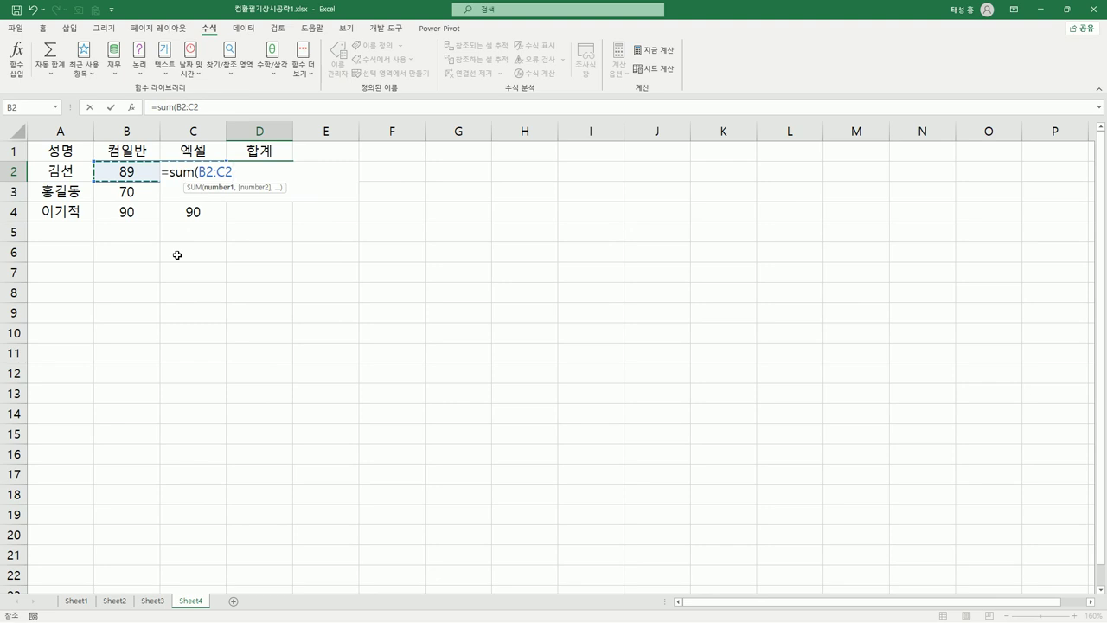
pyautogui.press('Return')
pyautogui.press('Up')
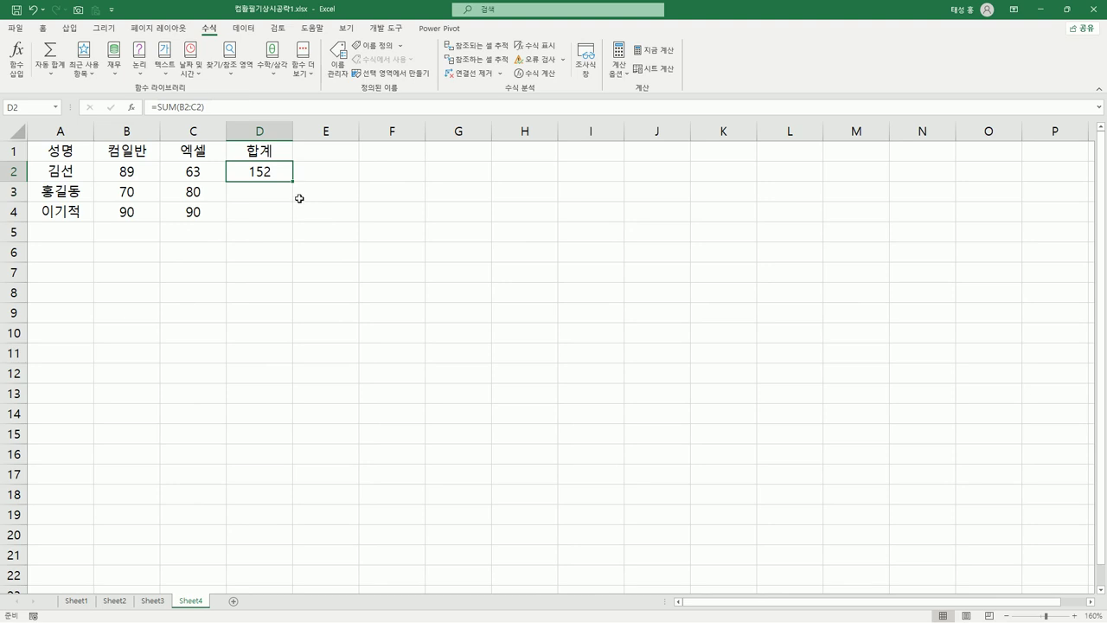
# Fill the SUM formula from D2 down through D4.
pyautogui.click(617, 62)
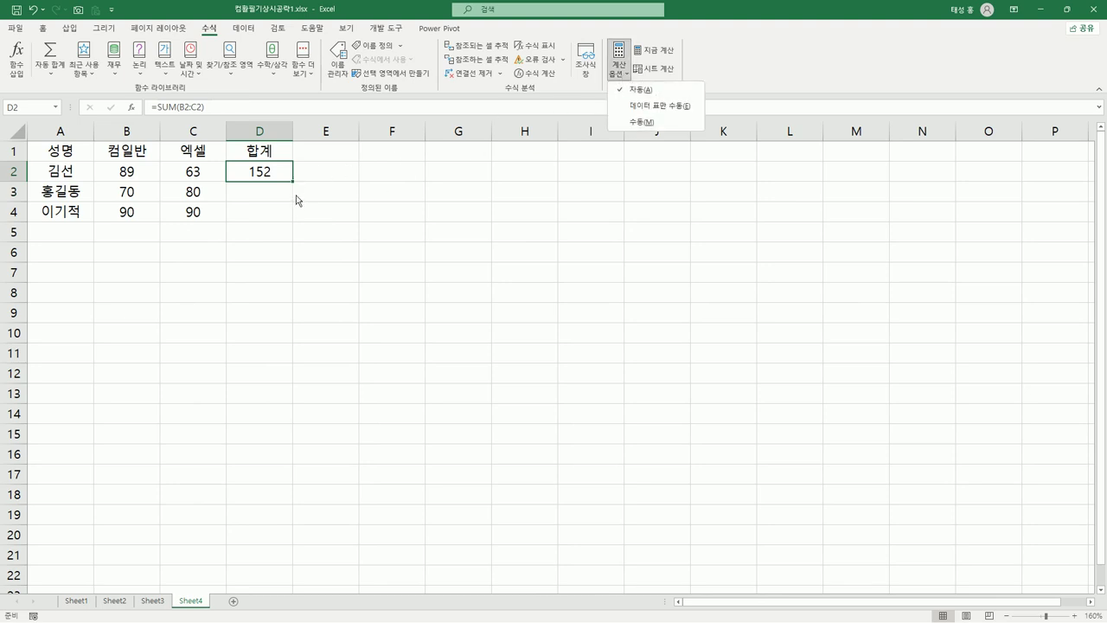
pyautogui.click(268, 192)
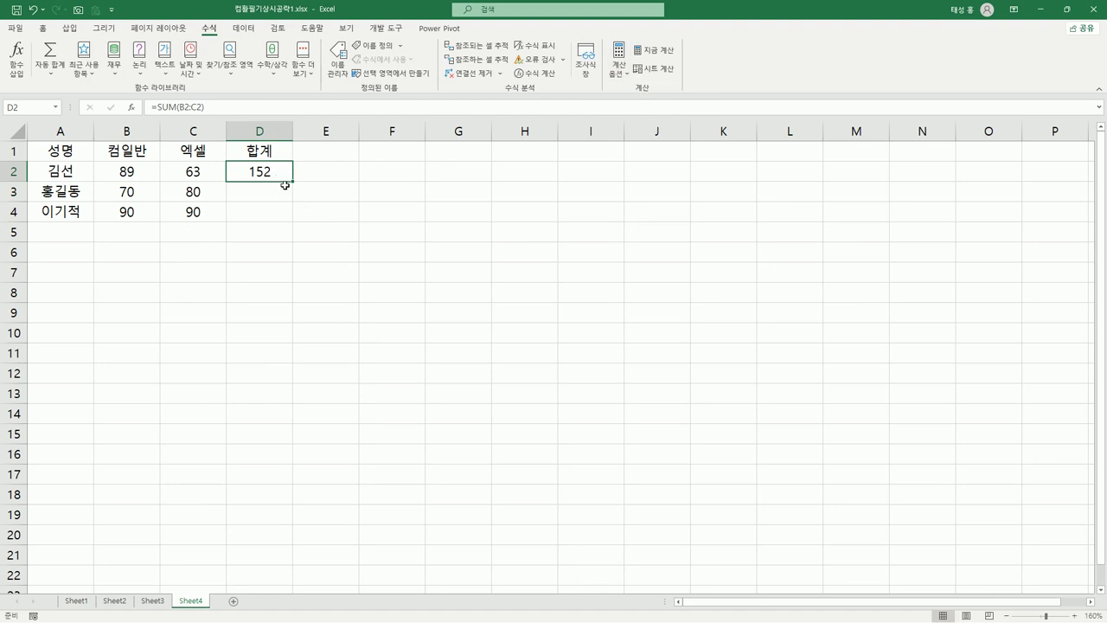
pyautogui.doubleClick(294, 182)
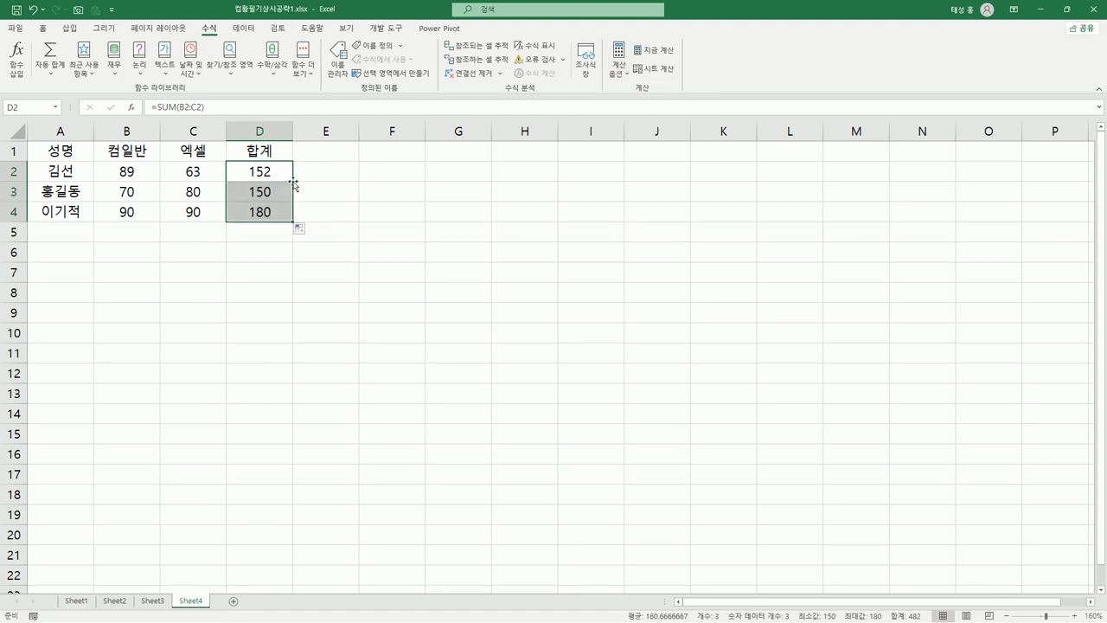
pyautogui.click(272, 173)
pyautogui.moveTo(294, 182); pyautogui.dragTo(296, 221)
pyautogui.click(341, 204)
# Clear the total formulas from D2:D4.
pyautogui.moveTo(268, 175); pyautogui.dragTo(268, 207)
pyautogui.press('Delete')
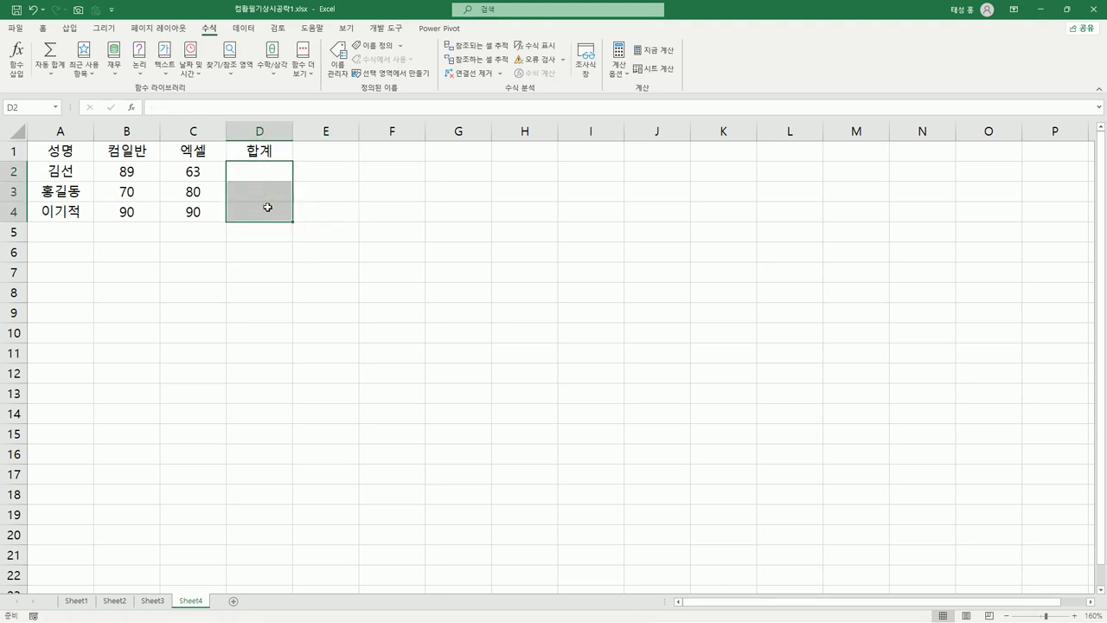
pyautogui.click(361, 191)
# Enter =SUM(B2:C2) into the whole range D2:D4 of Sheet4 at once, adjusting the reference for each row.
pyautogui.moveTo(268, 168); pyautogui.dragTo(260, 207)
pyautogui.write('=sum(')
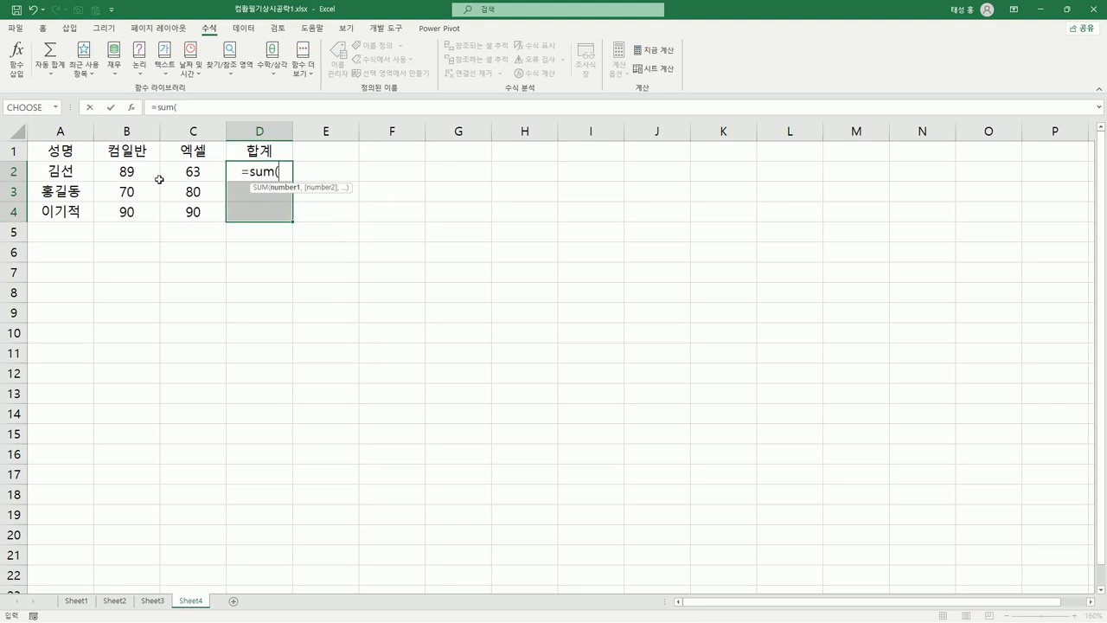
pyautogui.moveTo(130, 173); pyautogui.dragTo(173, 174)
pyautogui.write(')')
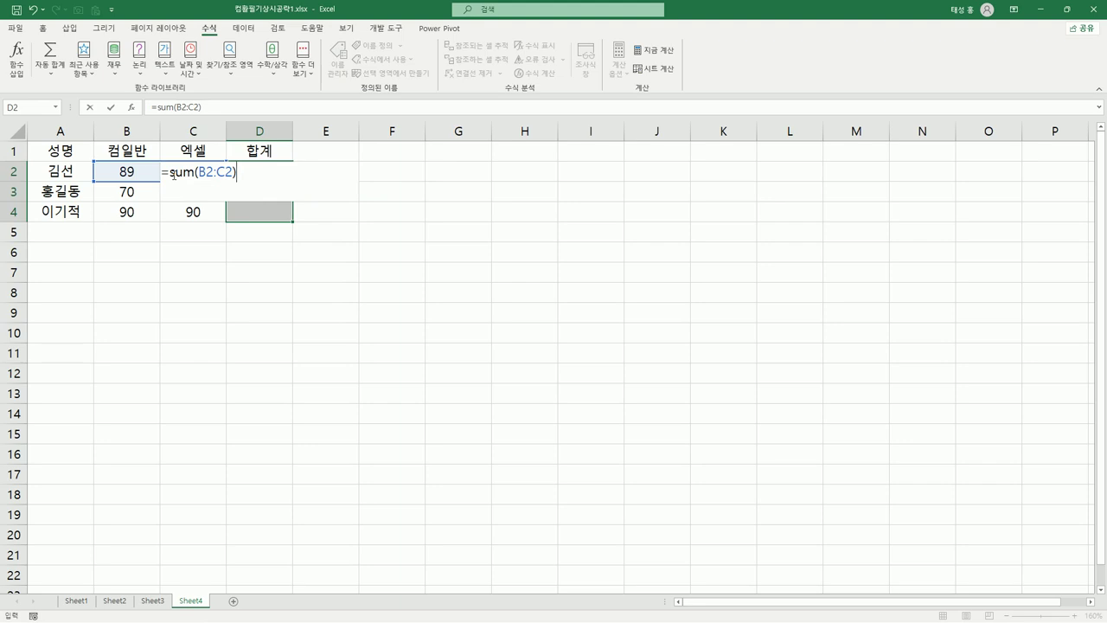
pyautogui.hotkey('ctrl', 'Return')
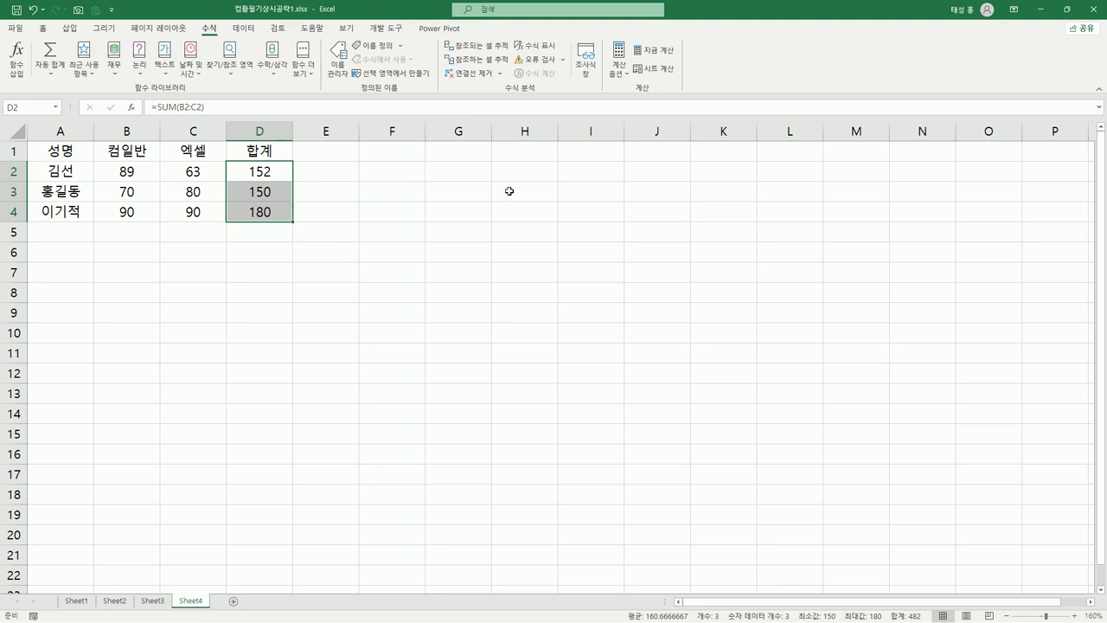
# Fill every cell of the range F1:I7 with the text 이기적 in a single entry.
pyautogui.moveTo(393, 153); pyautogui.dragTo(608, 280)
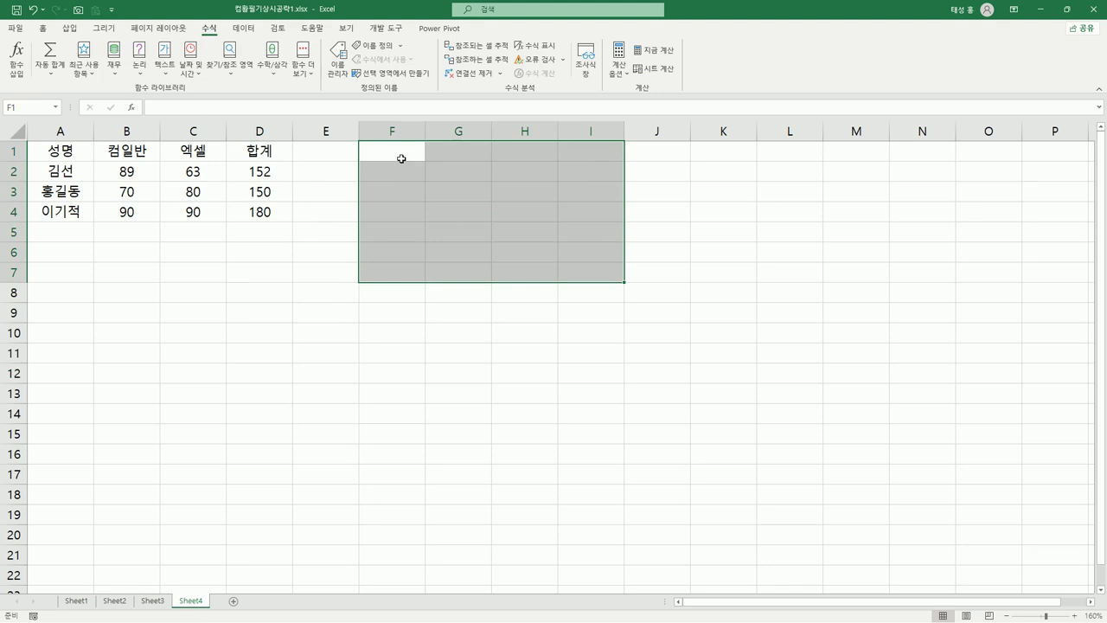
pyautogui.write('dl')
pyautogui.press('BackSpace')
pyautogui.press('BackSpace')
pyautogui.press('Escape')
pyautogui.write('이기적')
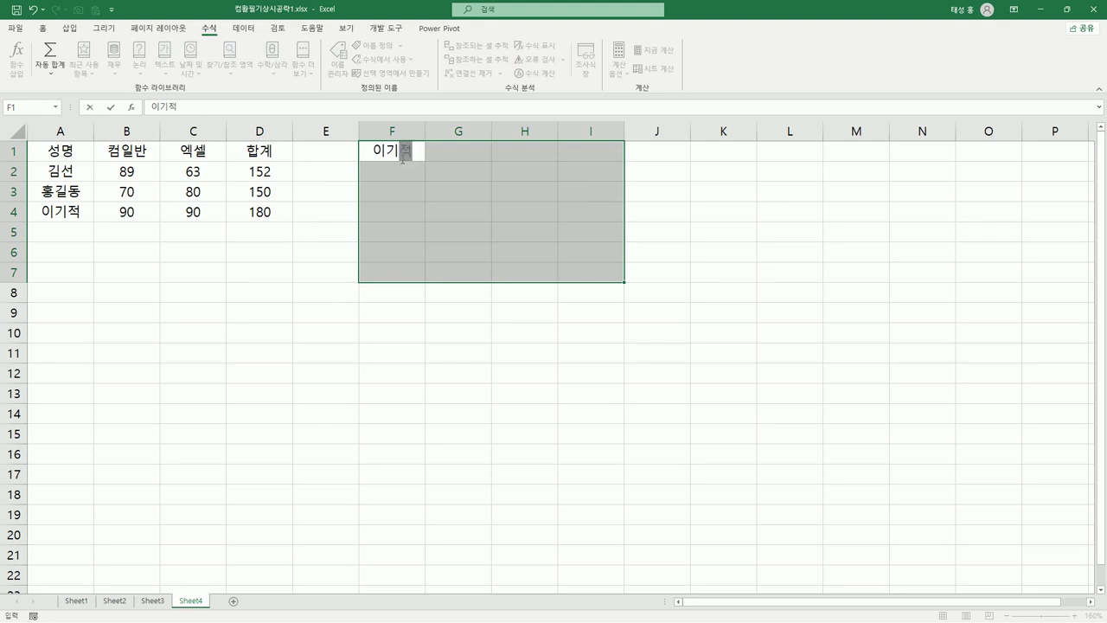
pyautogui.hotkey('ctrl', 'Return')
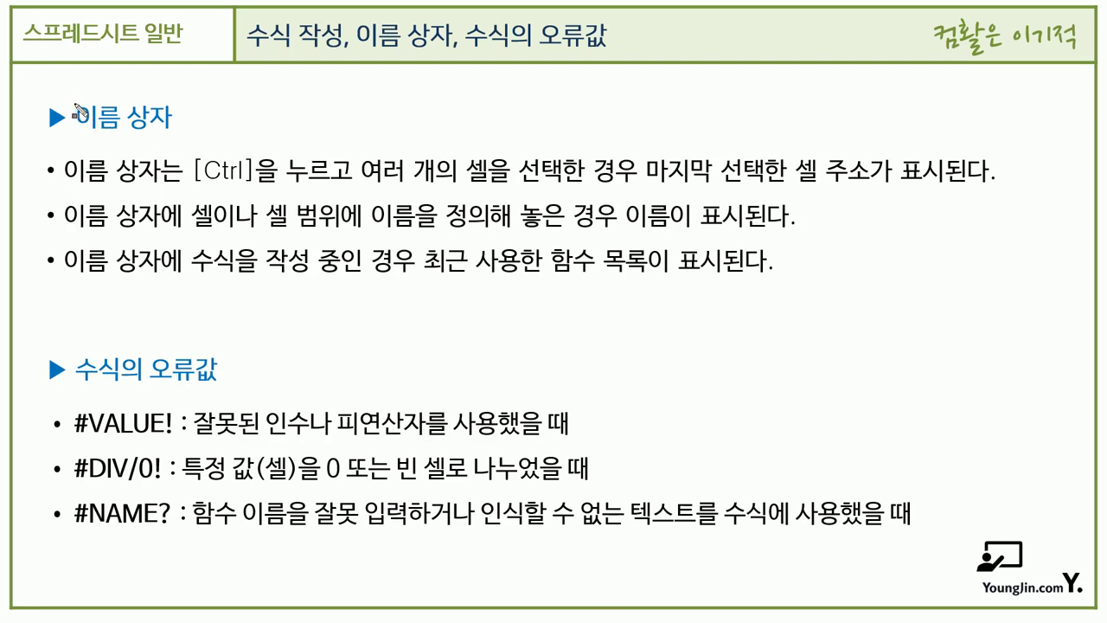
pyautogui.moveTo(76, 110)
pyautogui.mouseDown()
pyautogui.moveTo(89, 127)
pyautogui.moveTo(171, 119)
pyautogui.mouseUp()
pyautogui.moveTo(199, 173); pyautogui.dragTo(252, 173)
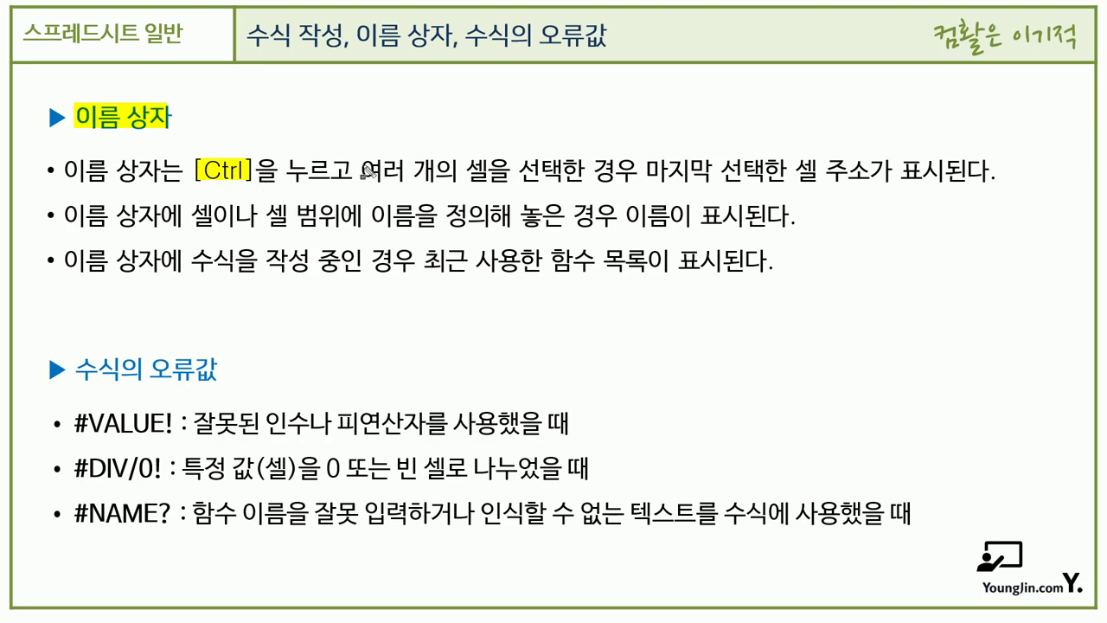
pyautogui.moveTo(364, 171); pyautogui.dragTo(637, 171)
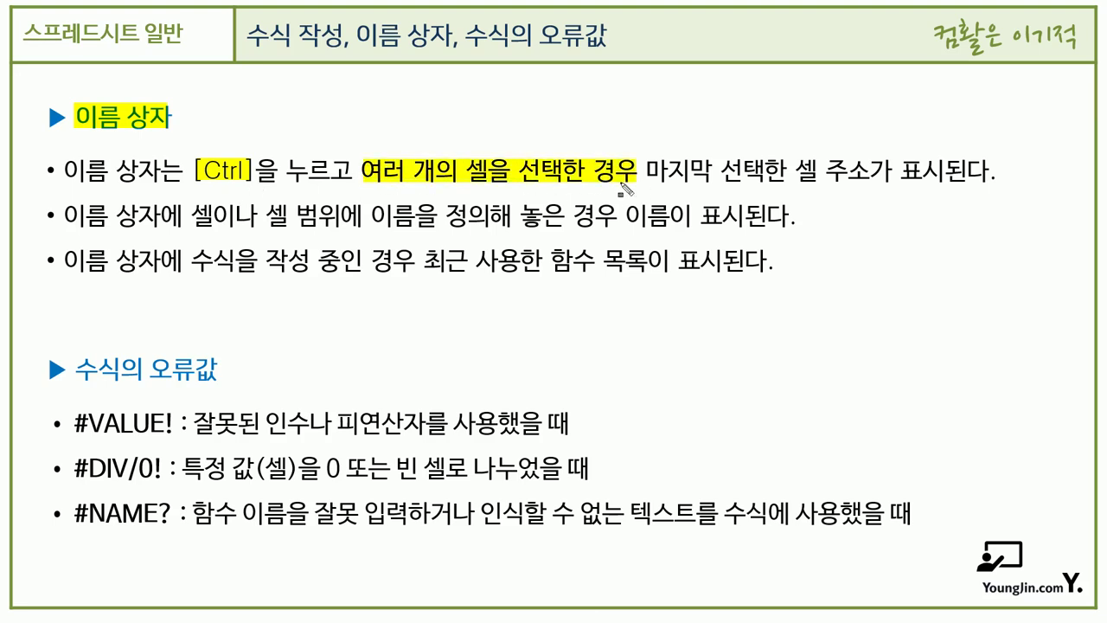
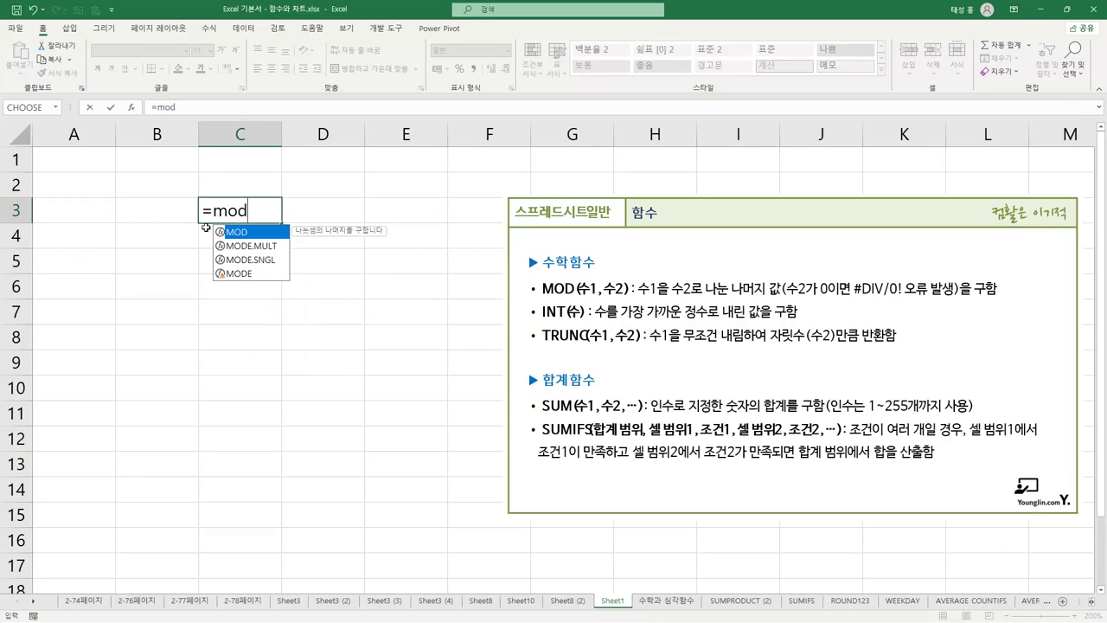
# Complete the formula =MOD(10,3) in cell C3 to get the remainder of dividing 10 by 3.
pyautogui.write('10,3')
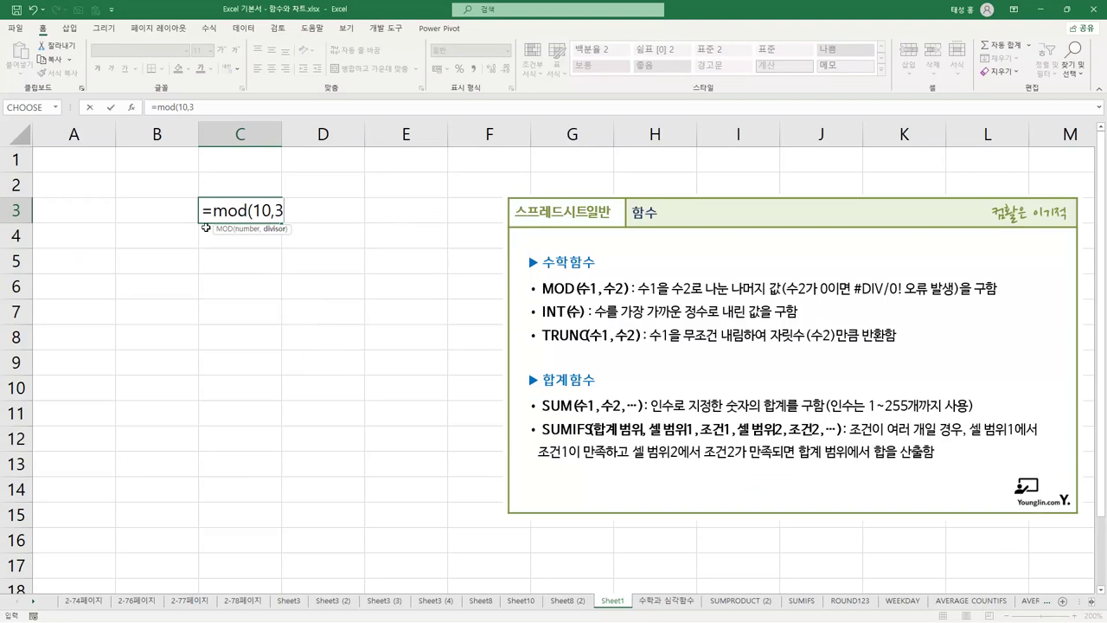
pyautogui.write(')')
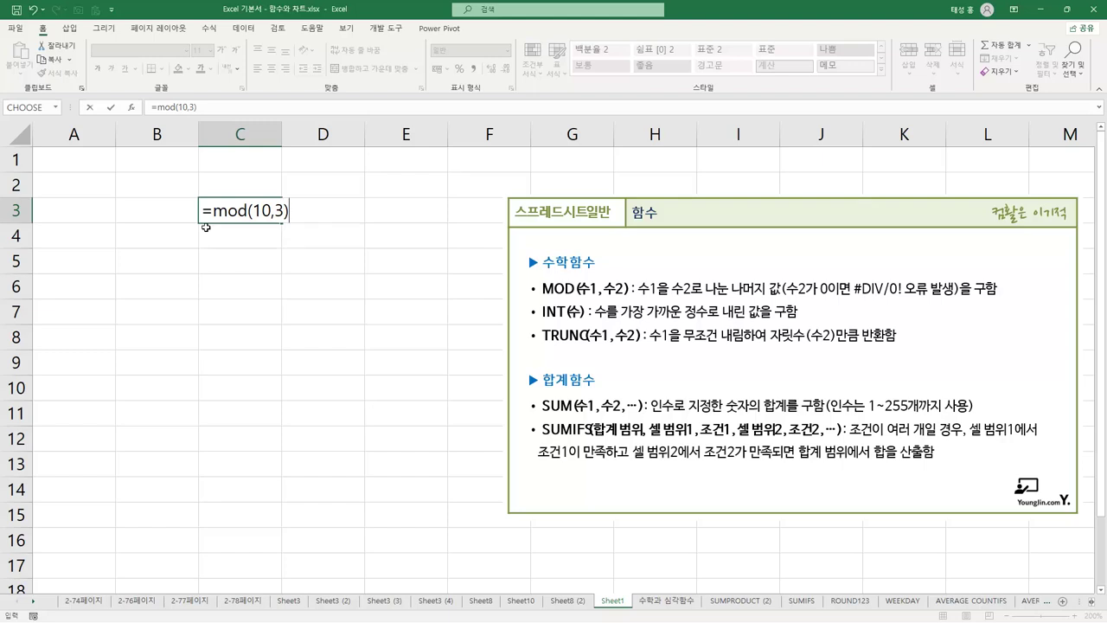
pyautogui.press('Return')
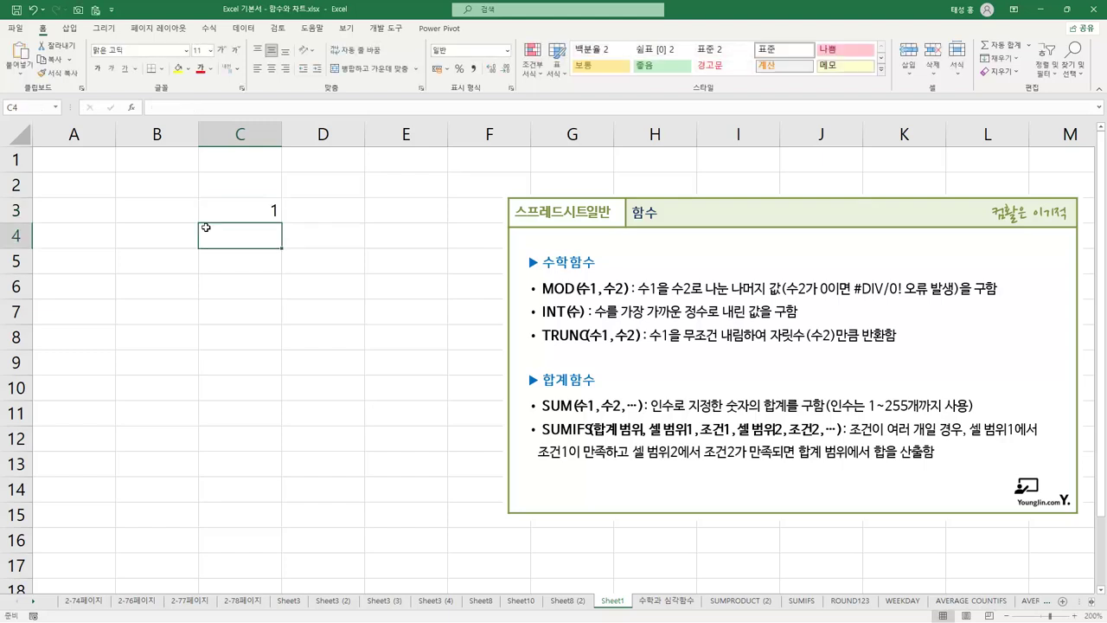
# Enter =MOD(10,0) in cell C4 to demonstrate division by zero, and select cell C6.
pyautogui.write('=mod')
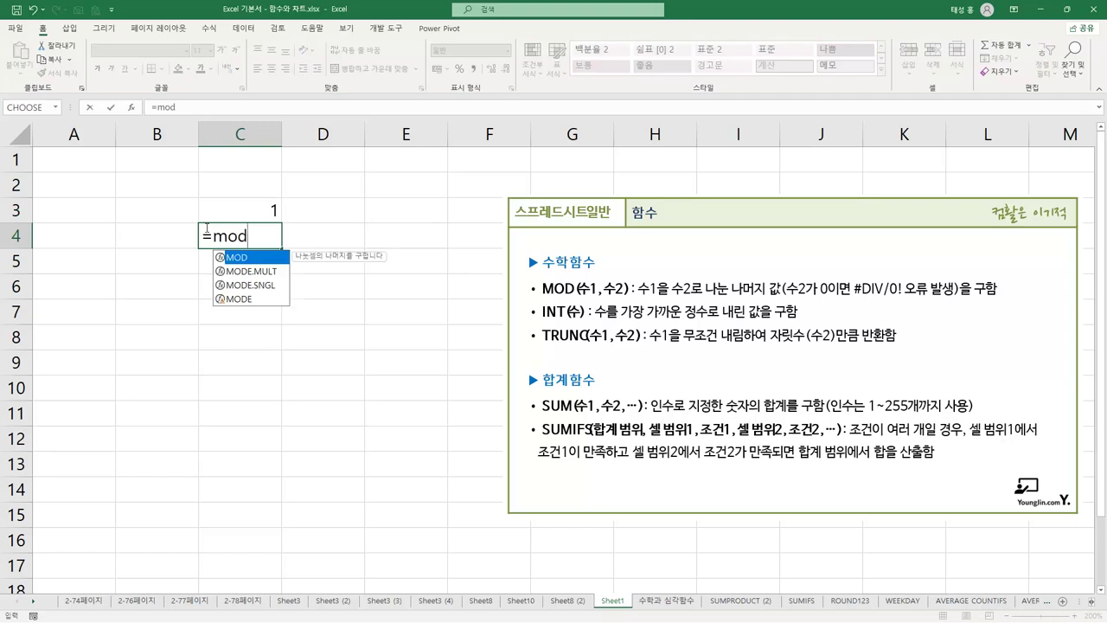
pyautogui.write('(10')
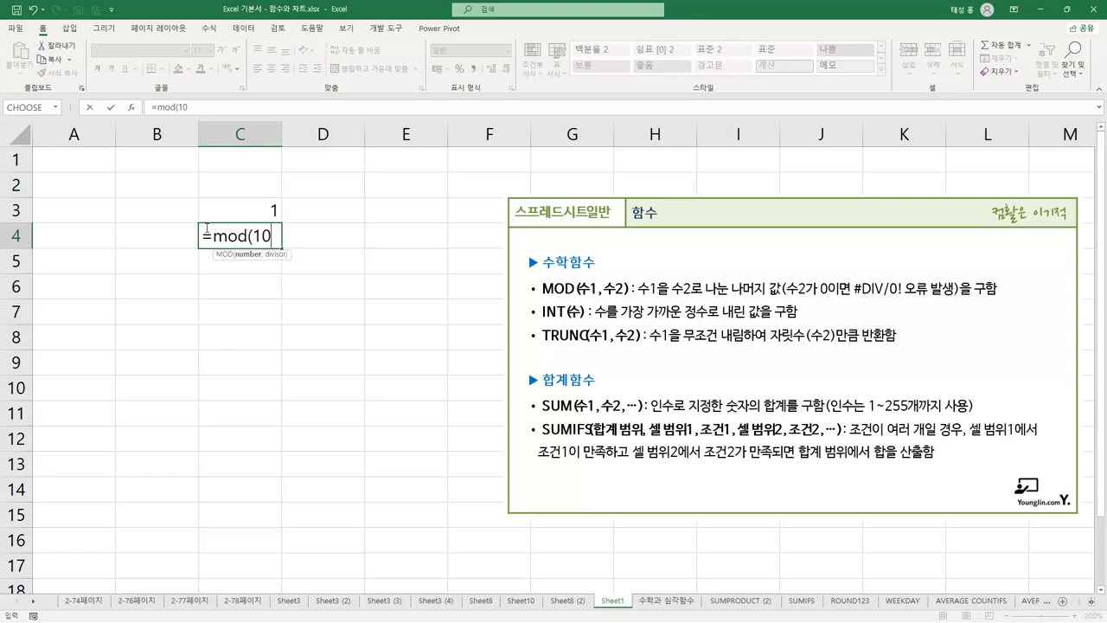
pyautogui.write(',0)')
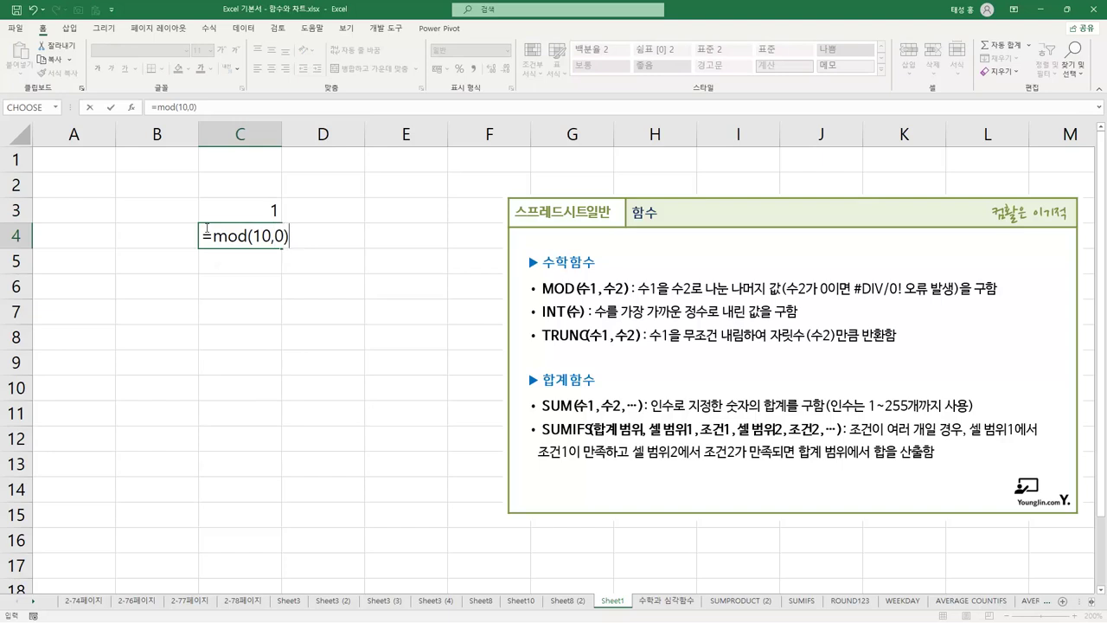
pyautogui.press('Return')
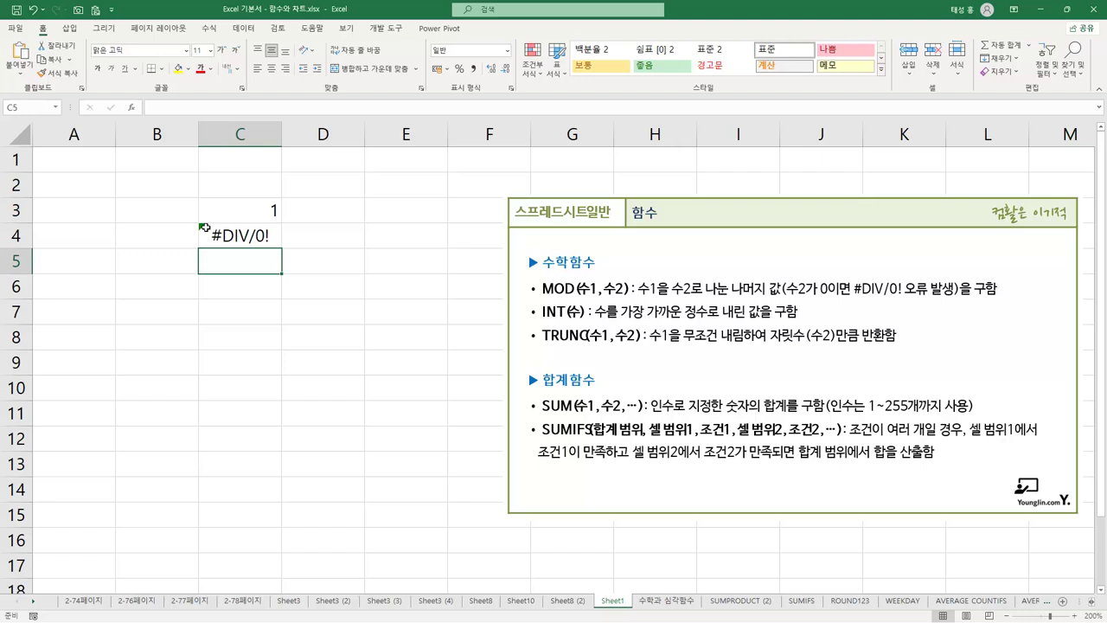
pyautogui.click(236, 288)
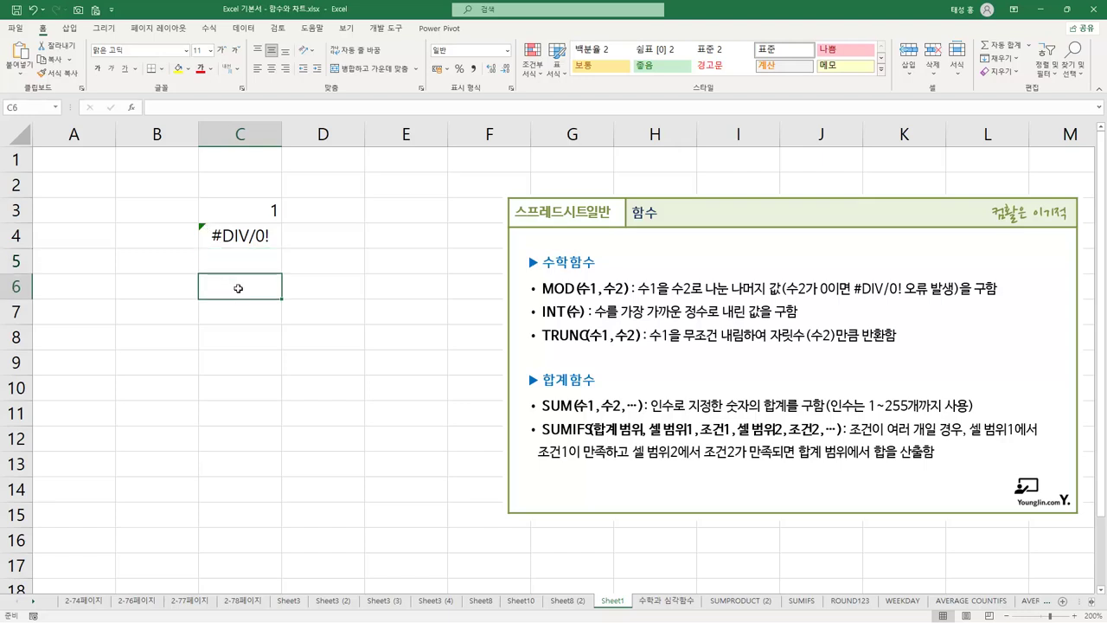
# Enter =INT(8.9) in cell C6 to round the positive number down to an integer.
pyautogui.write('=')
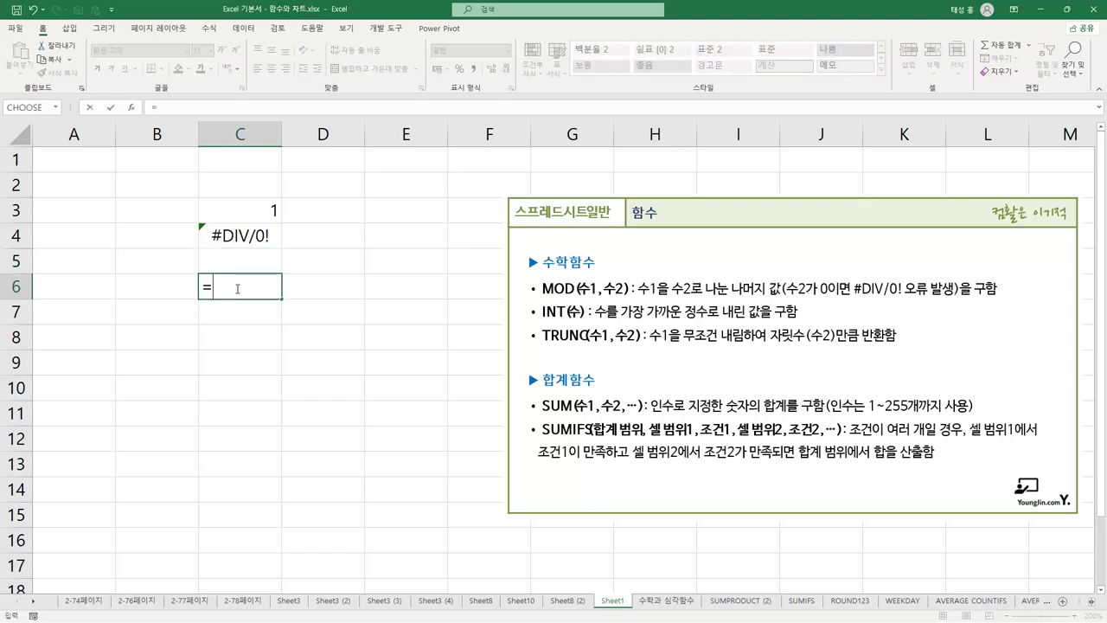
pyautogui.write('int')
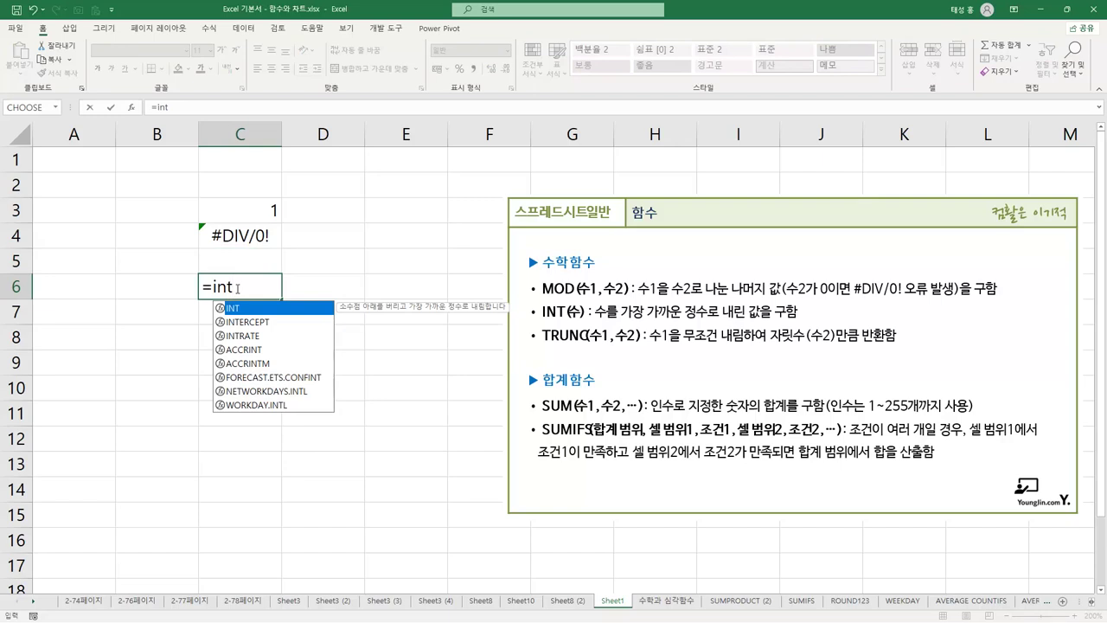
pyautogui.write('(')
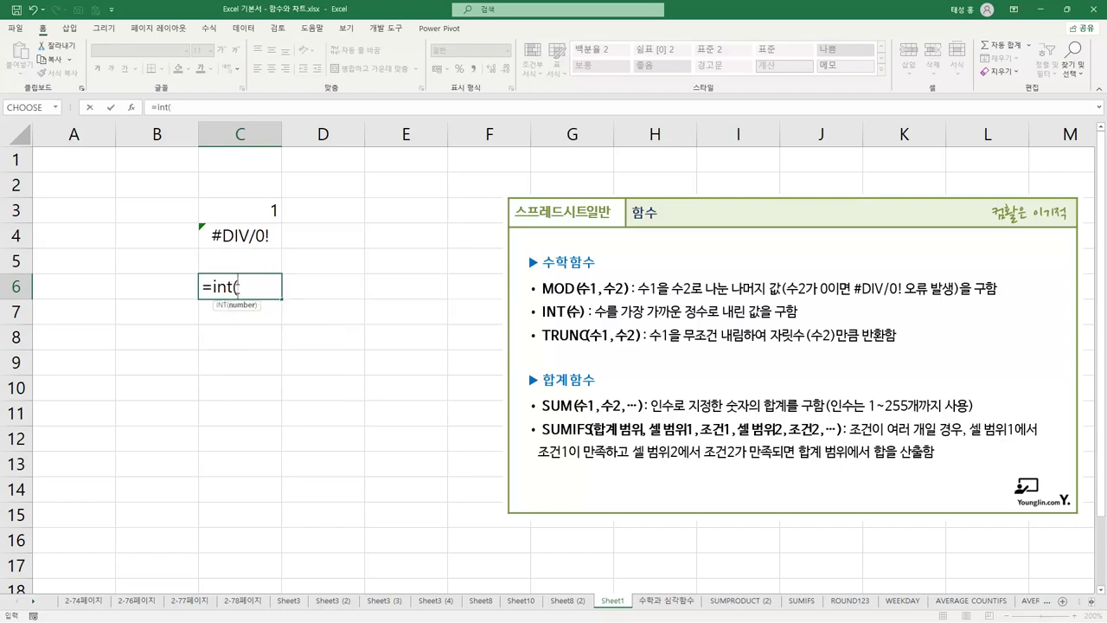
pyautogui.write('8.9)')
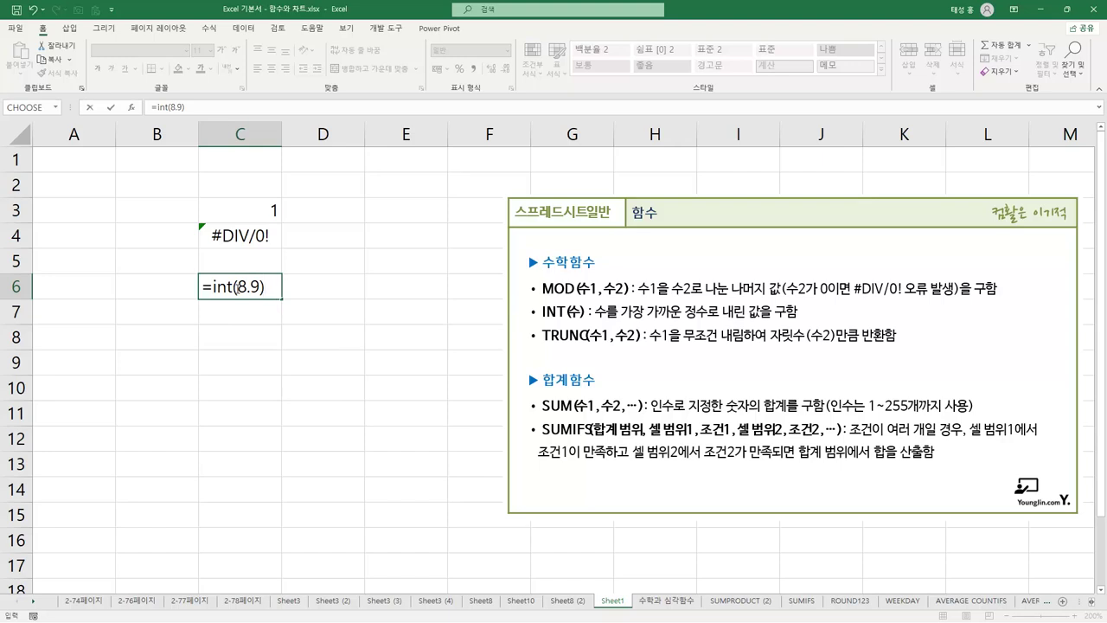
pyautogui.press('Return')
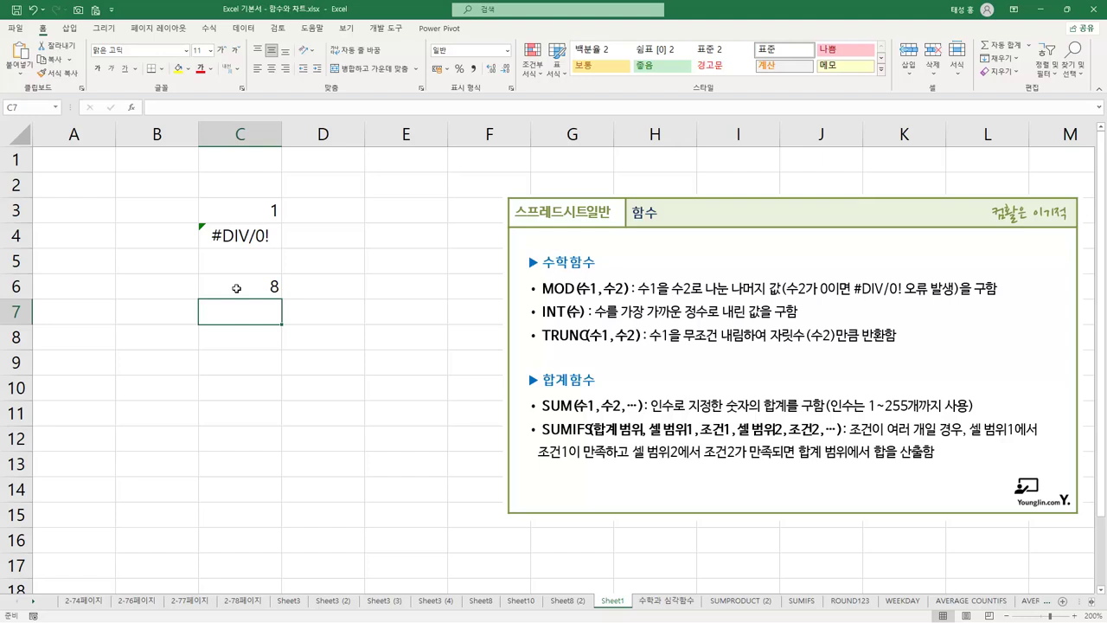
# Enter =INT(-8.9) in cell C7 to round the negative number down to an integer.
pyautogui.write('=i')
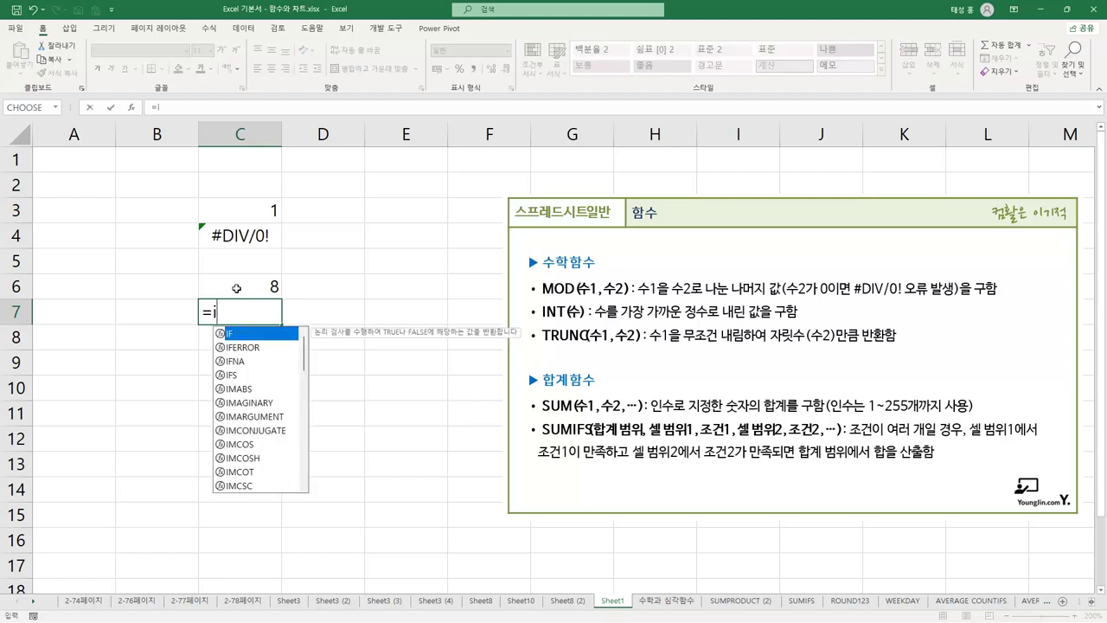
pyautogui.write('nt')
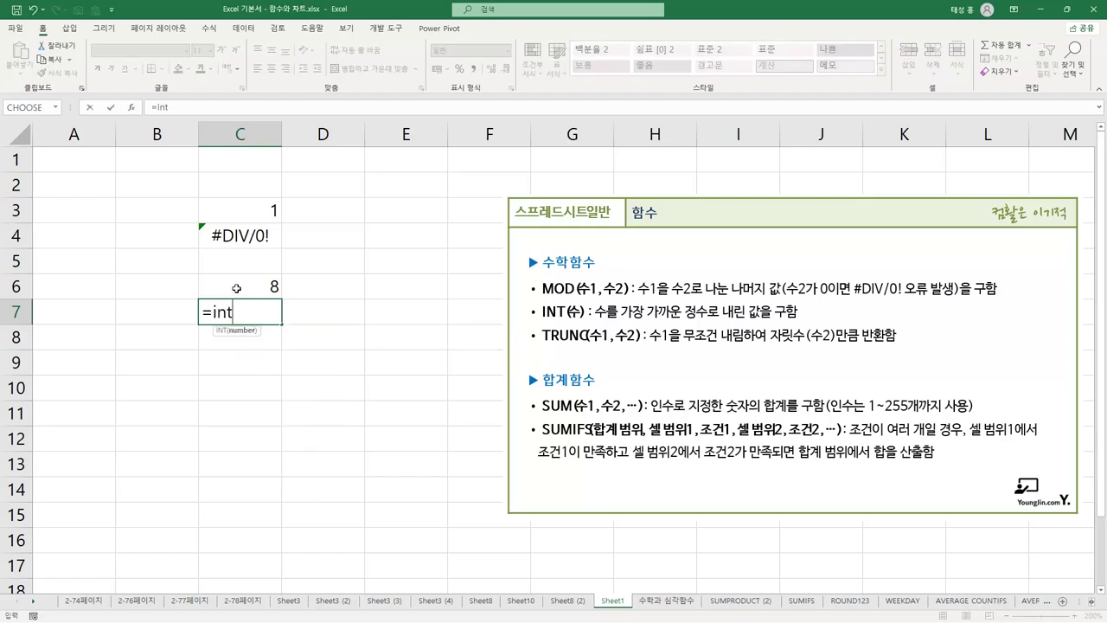
pyautogui.write('(-8.9)')
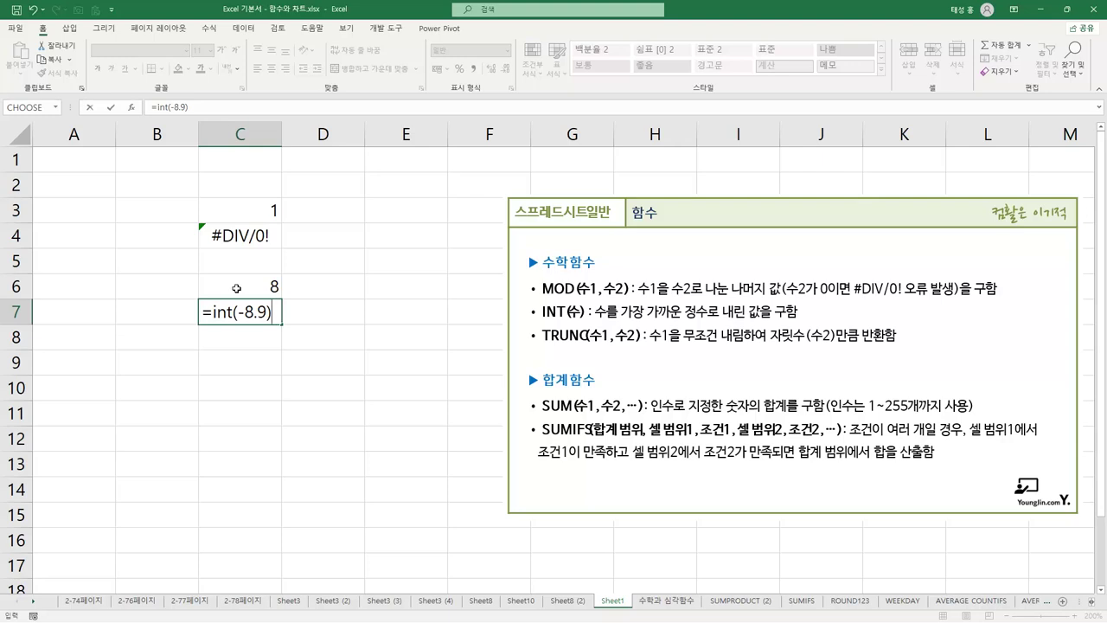
pyautogui.hotkey('ctrl', 'Return')
pyautogui.press('Return')
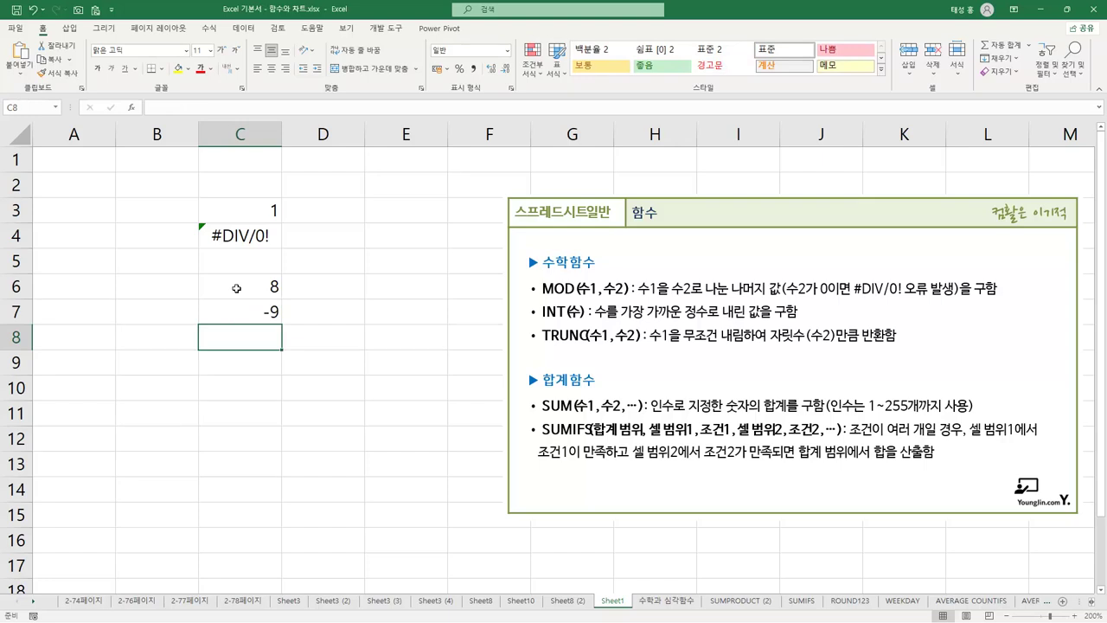
# Enter =TRUNC(8.9) in cell C8 to cut off the decimals of the positive number.
pyautogui.write('=')
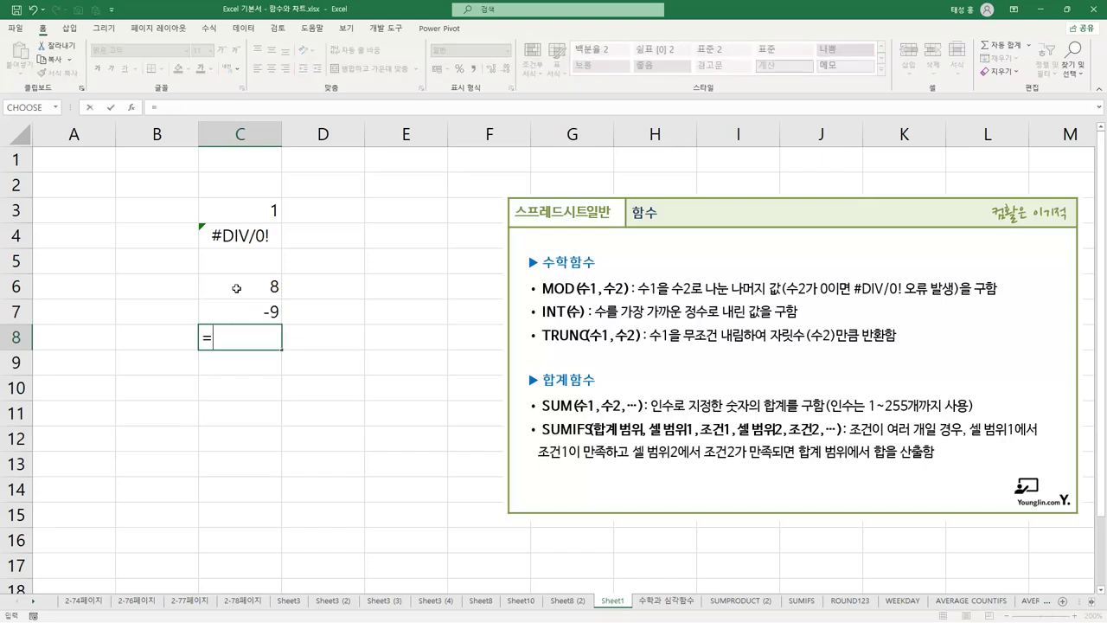
pyautogui.write('trunc(')
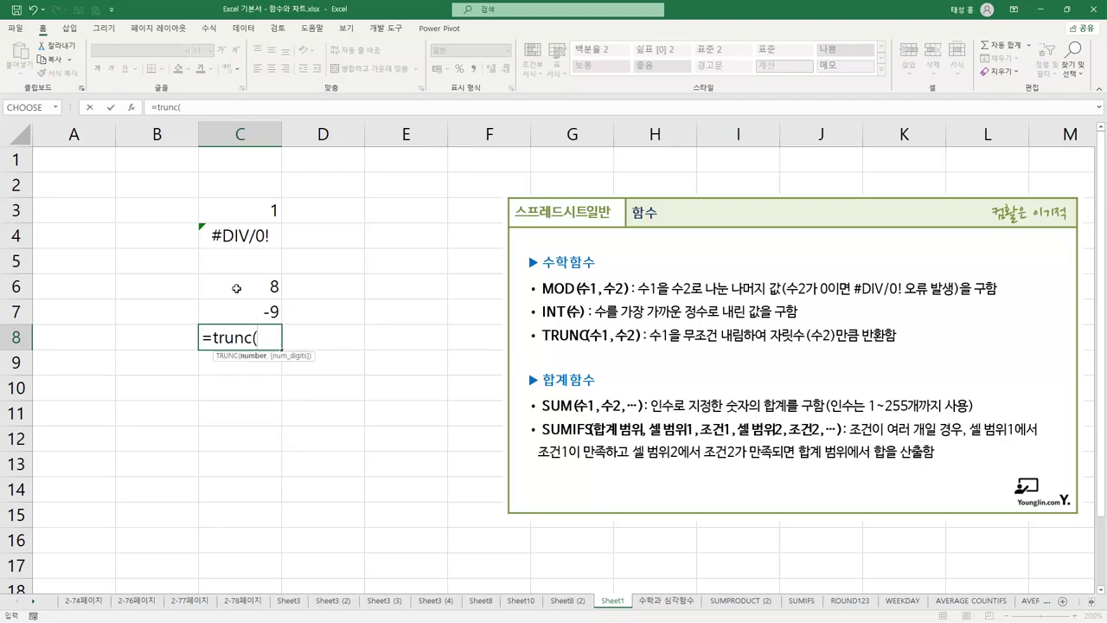
pyautogui.write('8.9)')
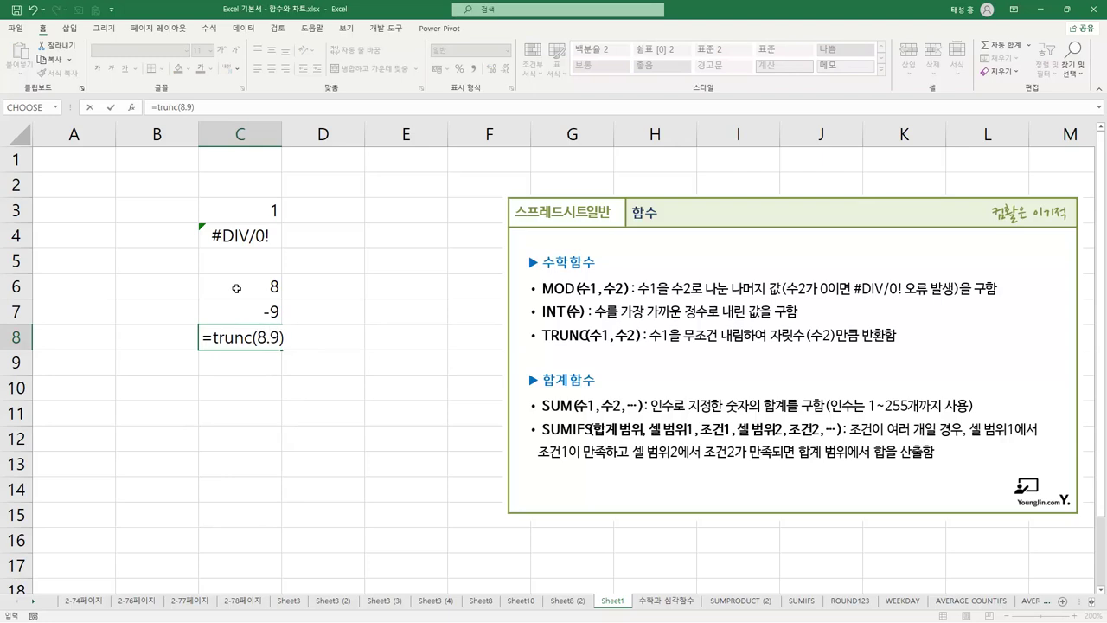
pyautogui.press('Return')
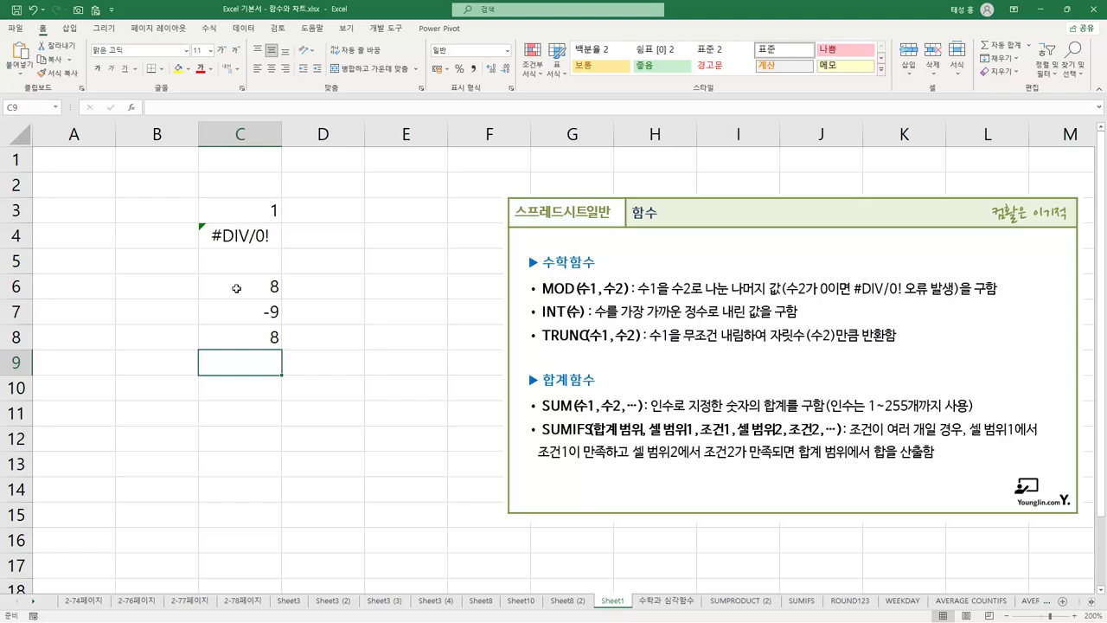
# Enter =TRUNC(-8.9) in cell C9 to cut off the negative number's decimals, and compare it with the INT formula in C7.
pyautogui.write('=tr')
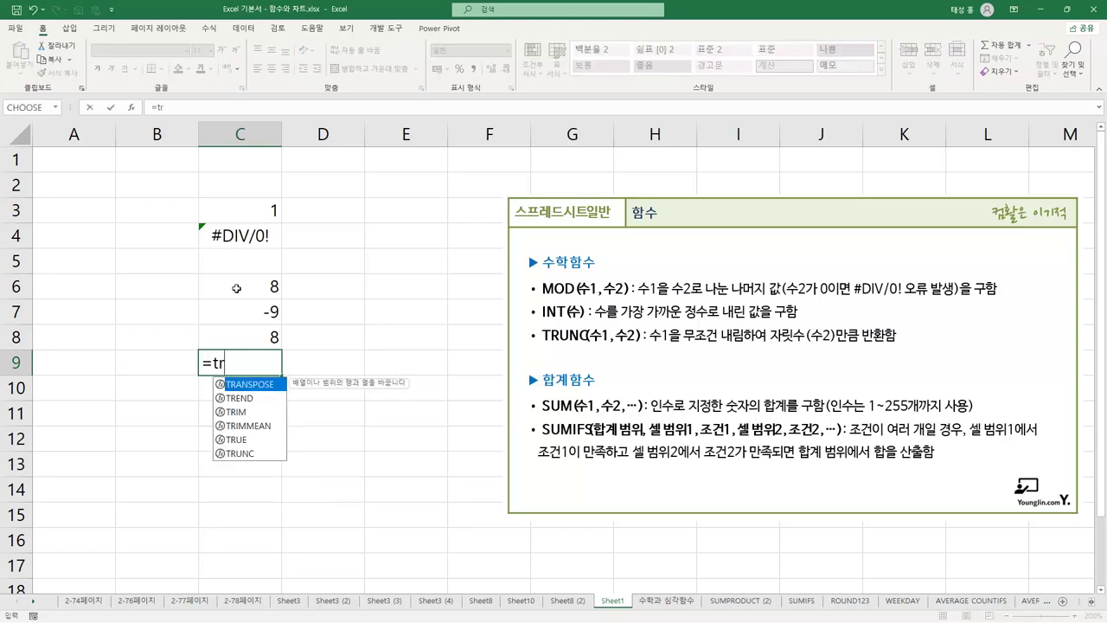
pyautogui.write('unc')
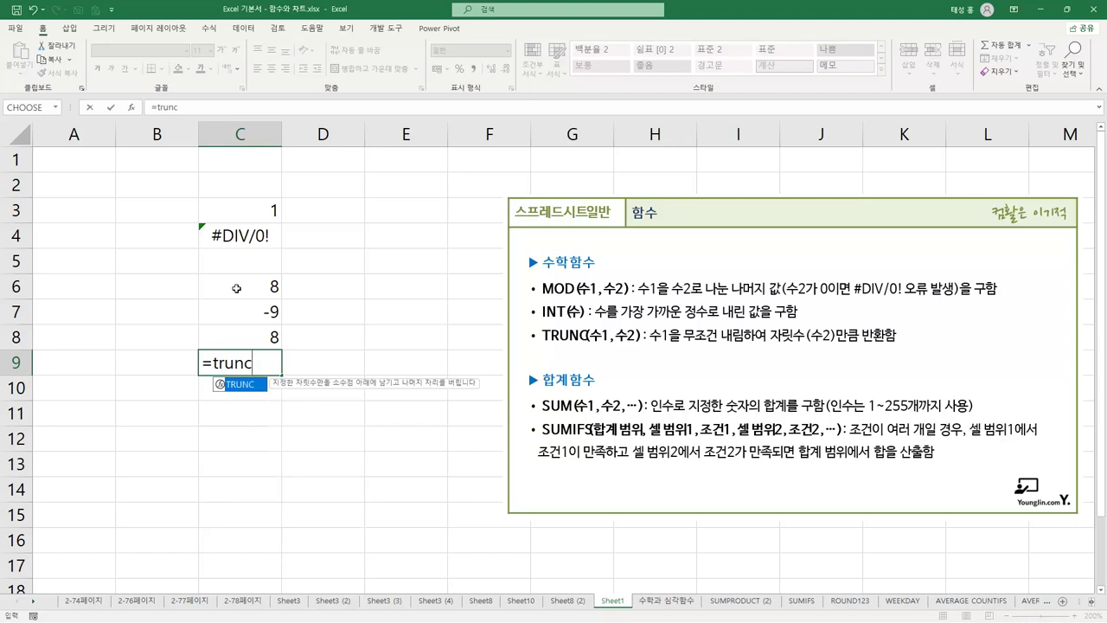
pyautogui.write('(-')
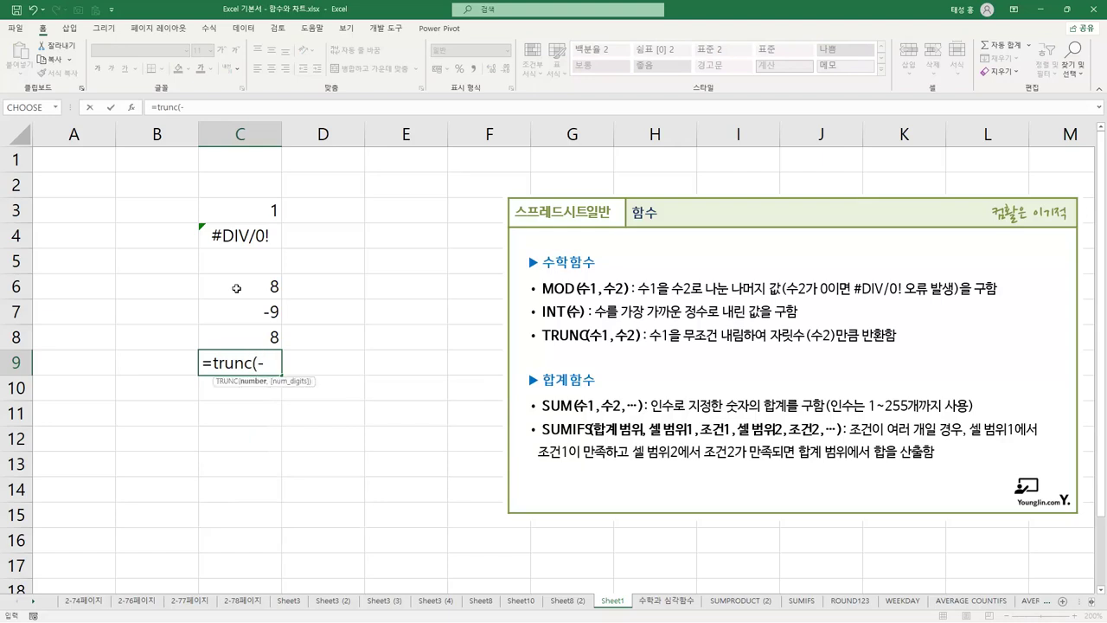
pyautogui.write('8.9)')
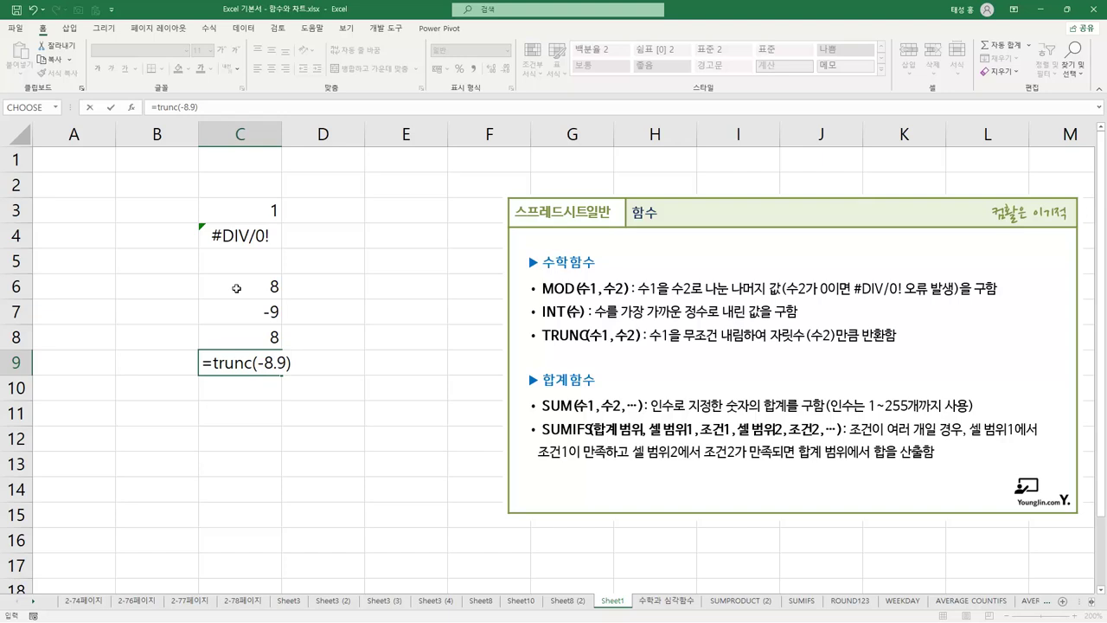
pyautogui.press('Return')
pyautogui.press('Up')
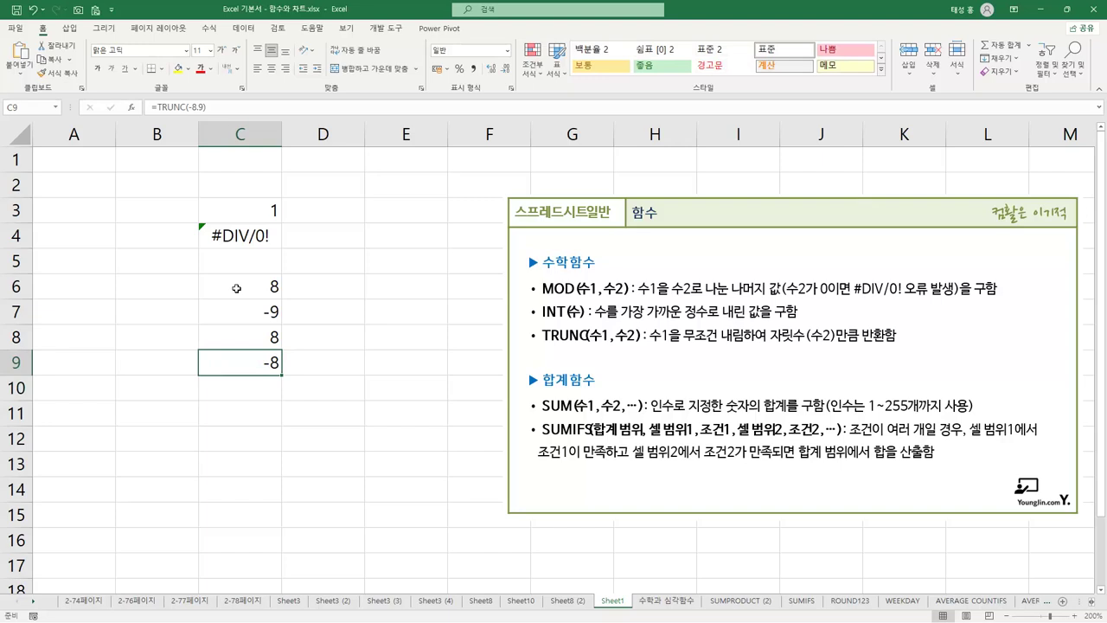
pyautogui.click(267, 319)
pyautogui.click(257, 363)
pyautogui.click(321, 357)
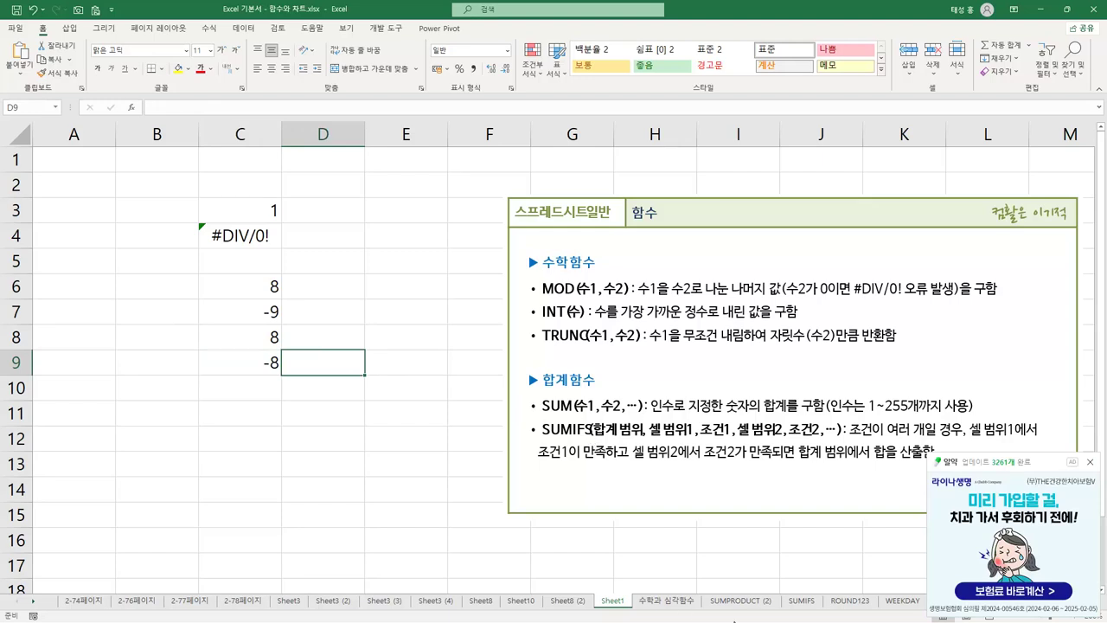
# Switch to the SUMIFS sheet and review the 부서명, 성명, 성별 and 실적 columns and the 전직원 실적 합계 item.
pyautogui.click(814, 601)
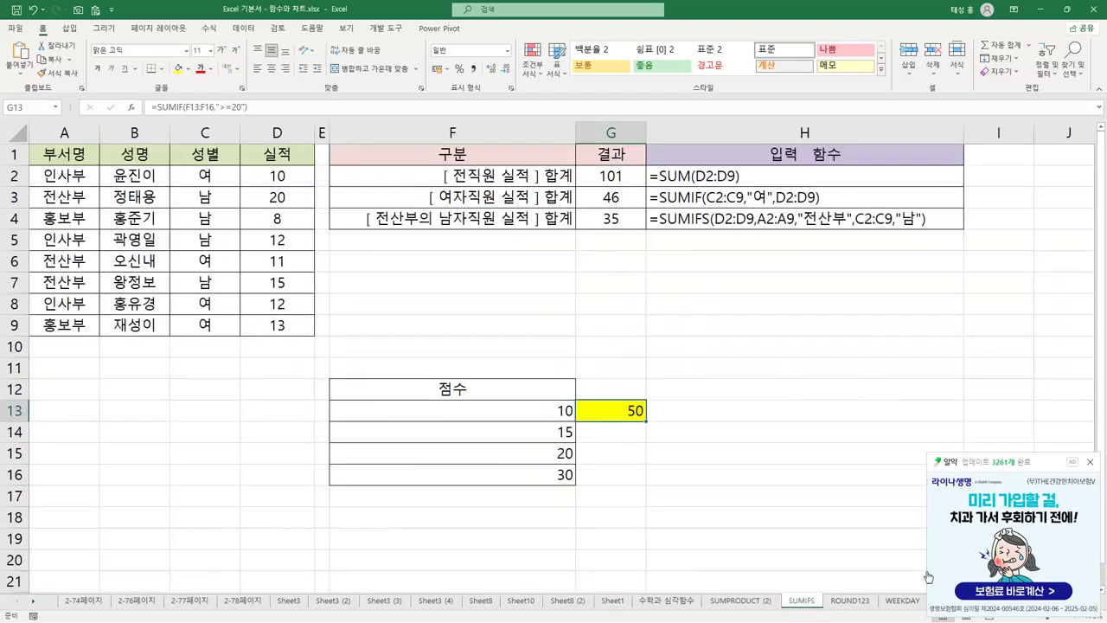
pyautogui.click(1090, 461)
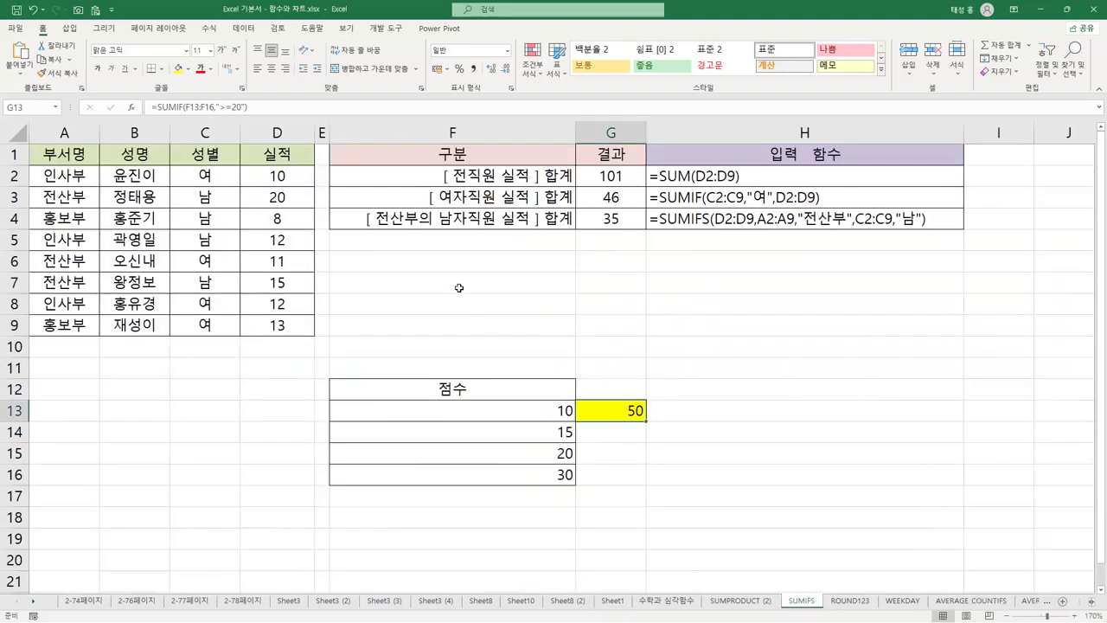
pyautogui.click(713, 177)
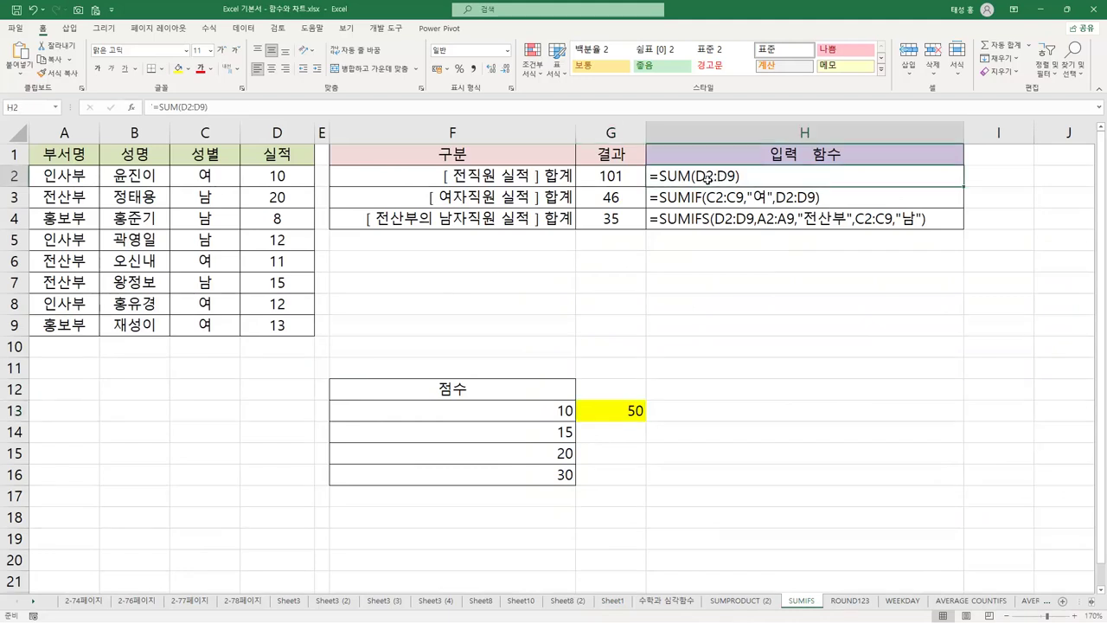
pyautogui.click(57, 159)
pyautogui.click(130, 159)
pyautogui.click(216, 164)
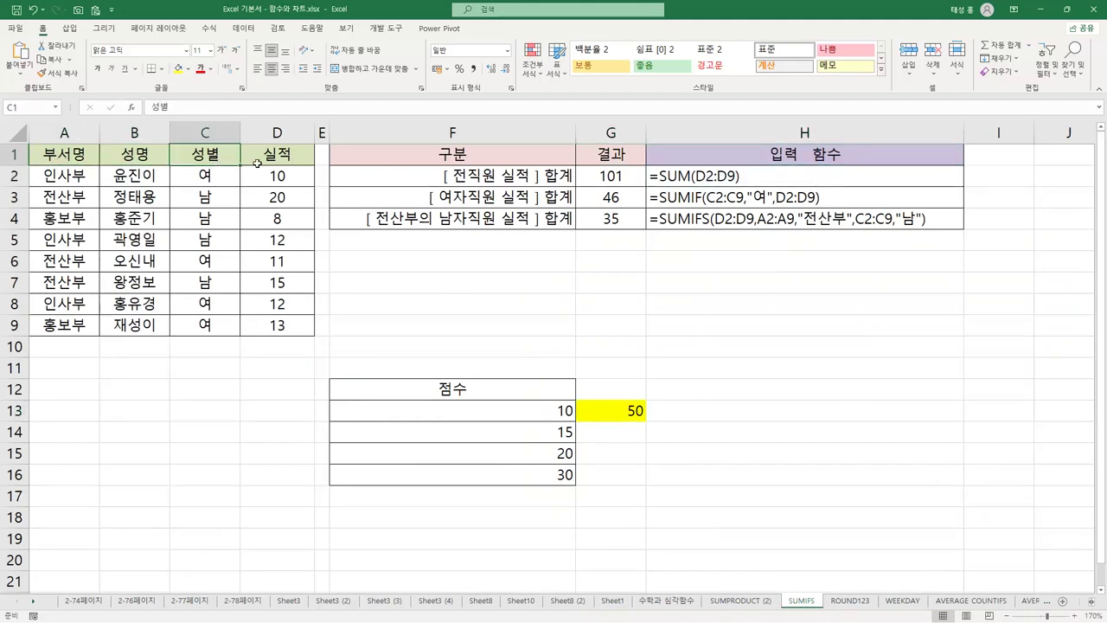
pyautogui.click(295, 163)
pyautogui.click(497, 178)
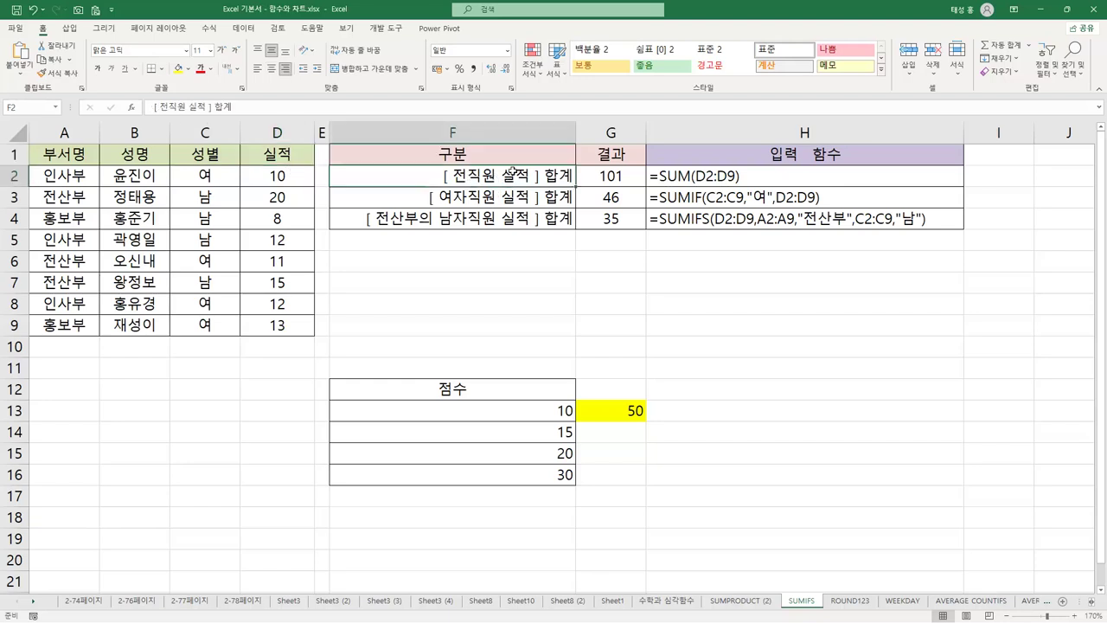
# Examine how the formula =SUM(D2:D9) in H2 totals the 실적 values in D2:D9 for all employees.
pyautogui.moveTo(289, 178); pyautogui.dragTo(279, 325)
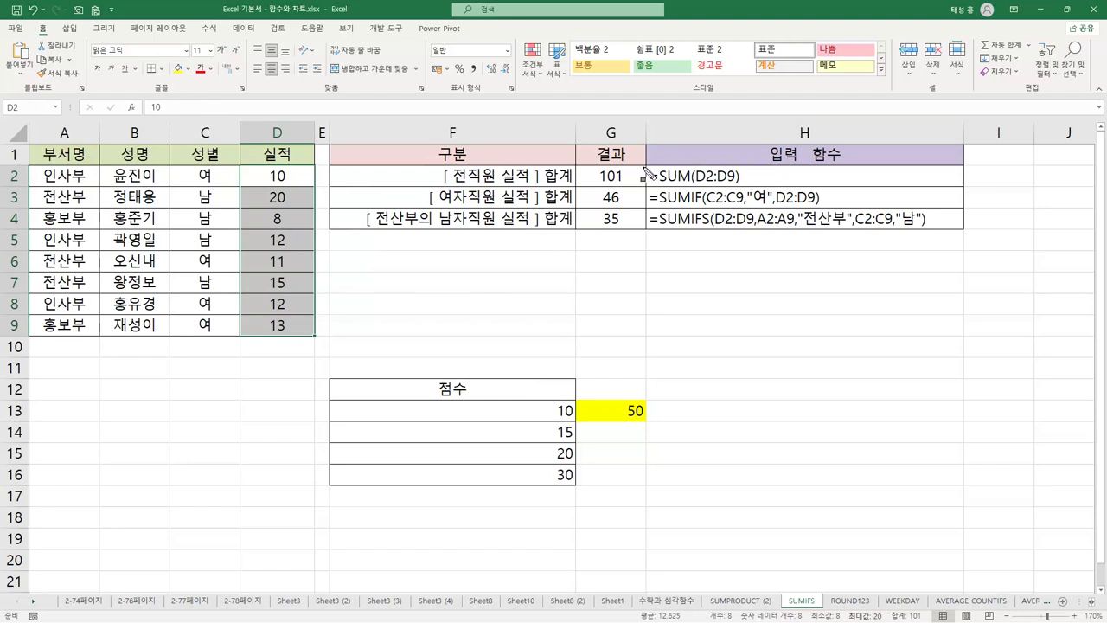
pyautogui.moveTo(666, 177); pyautogui.dragTo(690, 178)
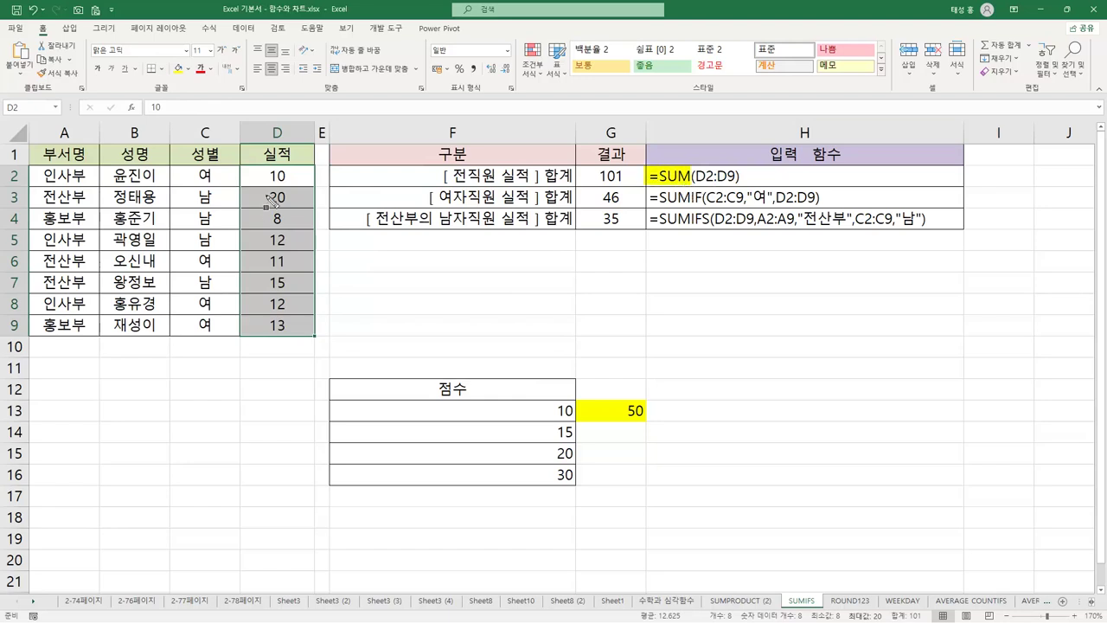
pyautogui.moveTo(246, 173)
pyautogui.mouseDown()
pyautogui.moveTo(292, 173)
pyautogui.moveTo(317, 198)
pyautogui.moveTo(322, 338)
pyautogui.mouseUp()
pyautogui.moveTo(693, 176); pyautogui.dragTo(738, 177)
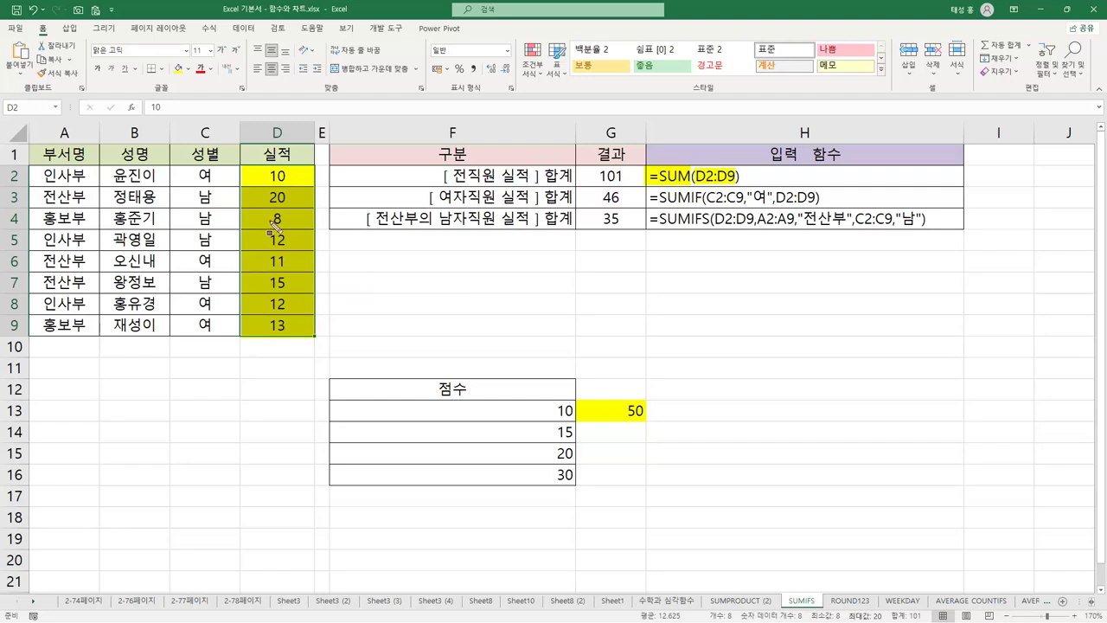
pyautogui.moveTo(645, 167)
pyautogui.mouseDown()
pyautogui.moveTo(668, 185)
pyautogui.moveTo(749, 187)
pyautogui.mouseUp()
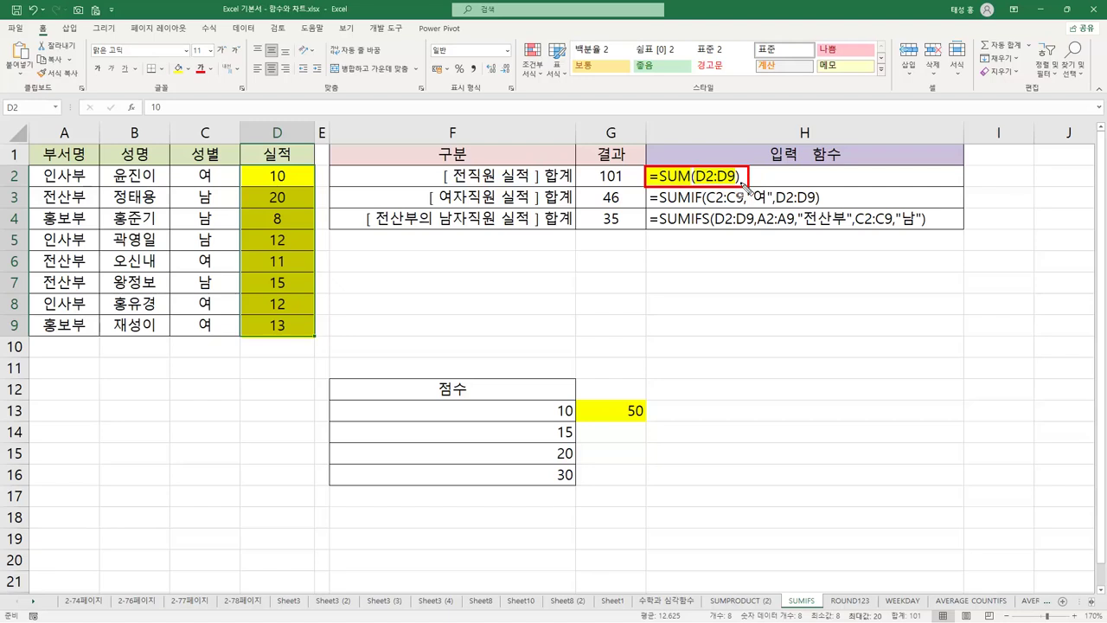
pyautogui.press('Escape')
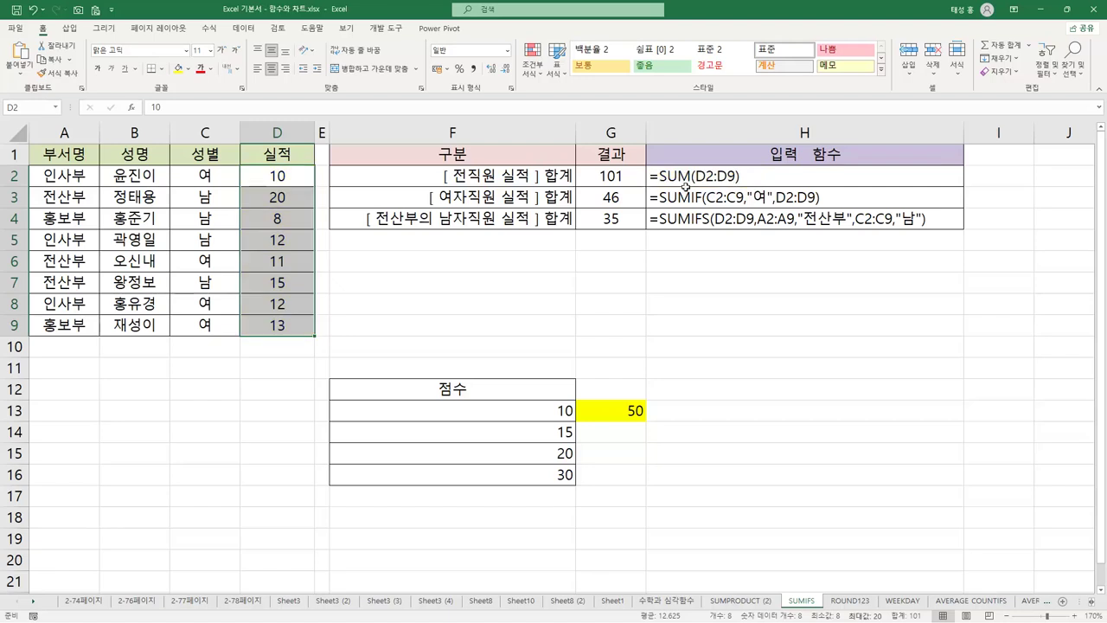
# Review the 여자직원 실적 합계 item, its result in G3 and the 성별 column that supplies its condition.
pyautogui.click(631, 198)
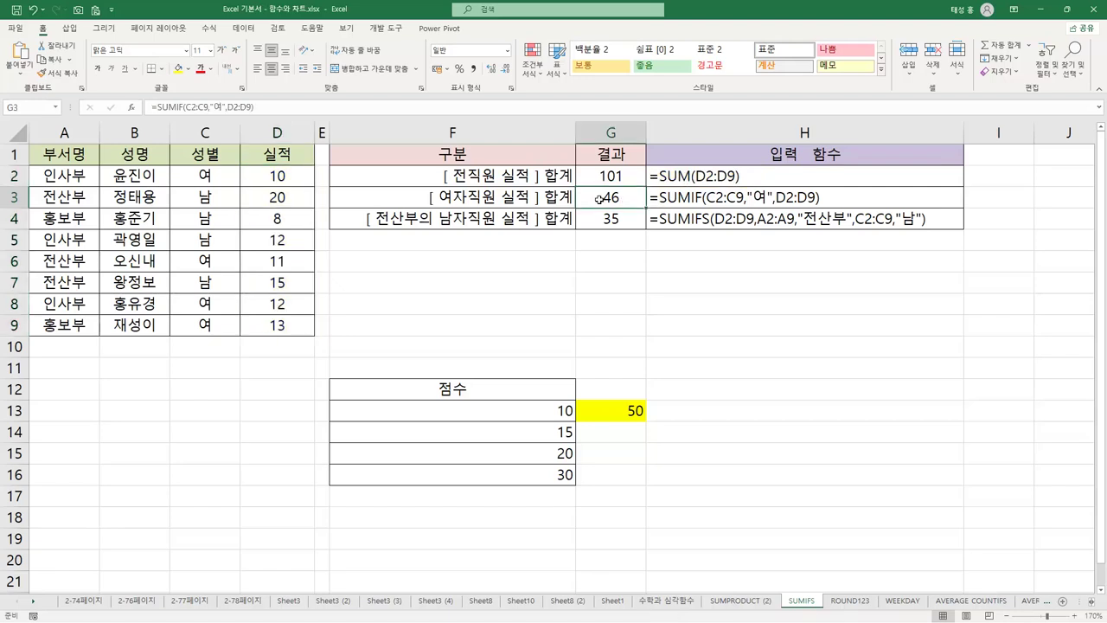
pyautogui.click(561, 197)
pyautogui.click(208, 156)
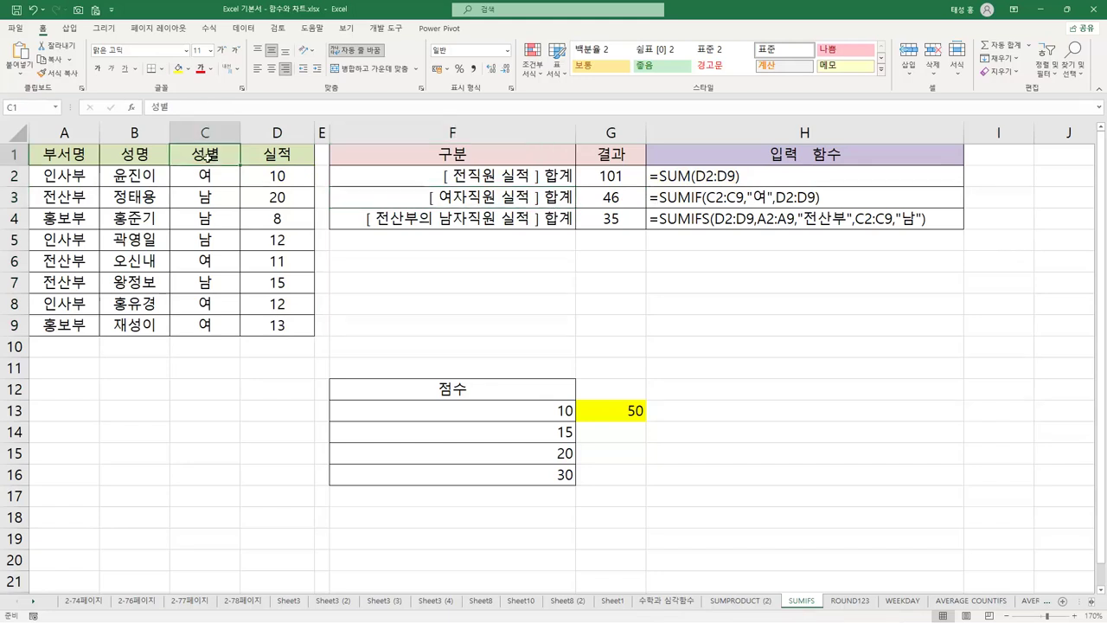
pyautogui.click(226, 178)
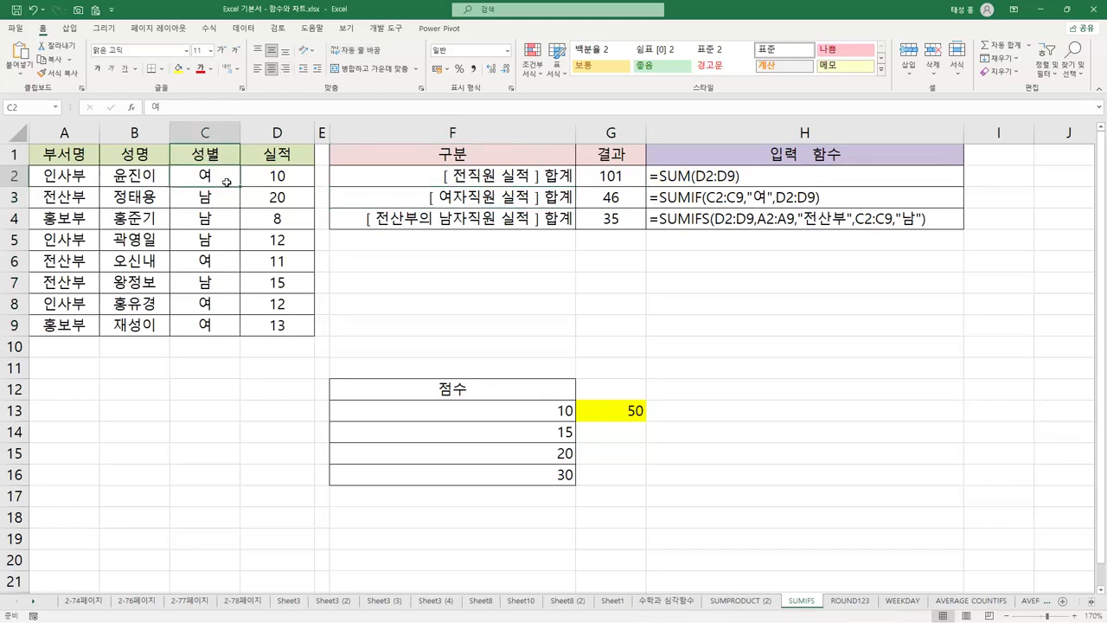
pyautogui.click(452, 202)
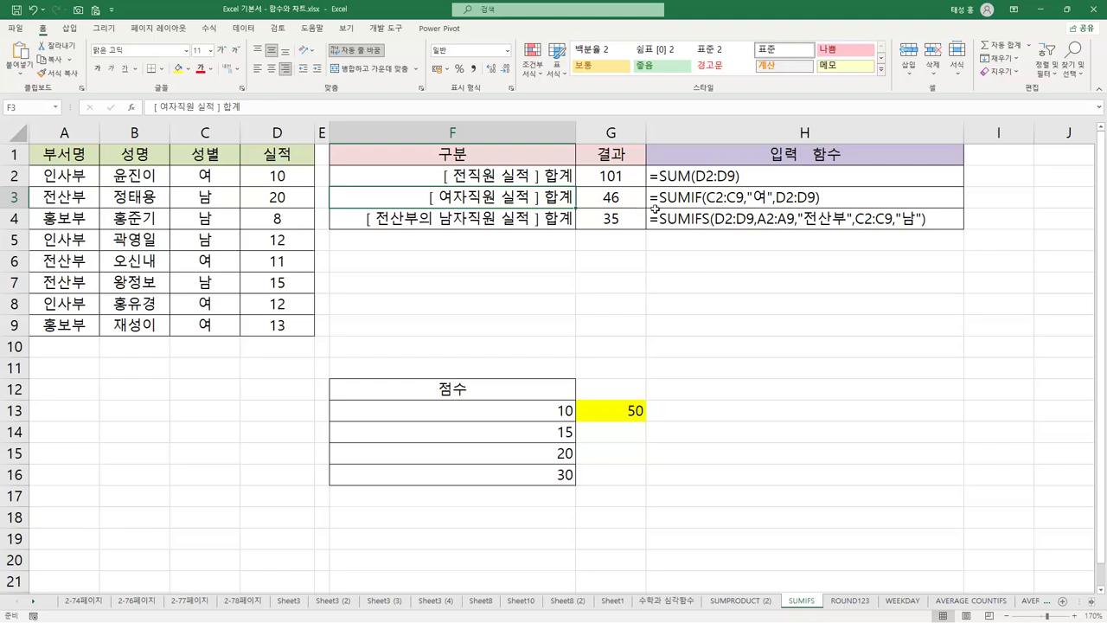
# Examine the arguments of =SUMIF(C2:C9,"여",D2:D9): the condition range, the condition and the 실적 sum range.
pyautogui.moveTo(649, 198); pyautogui.dragTo(701, 210)
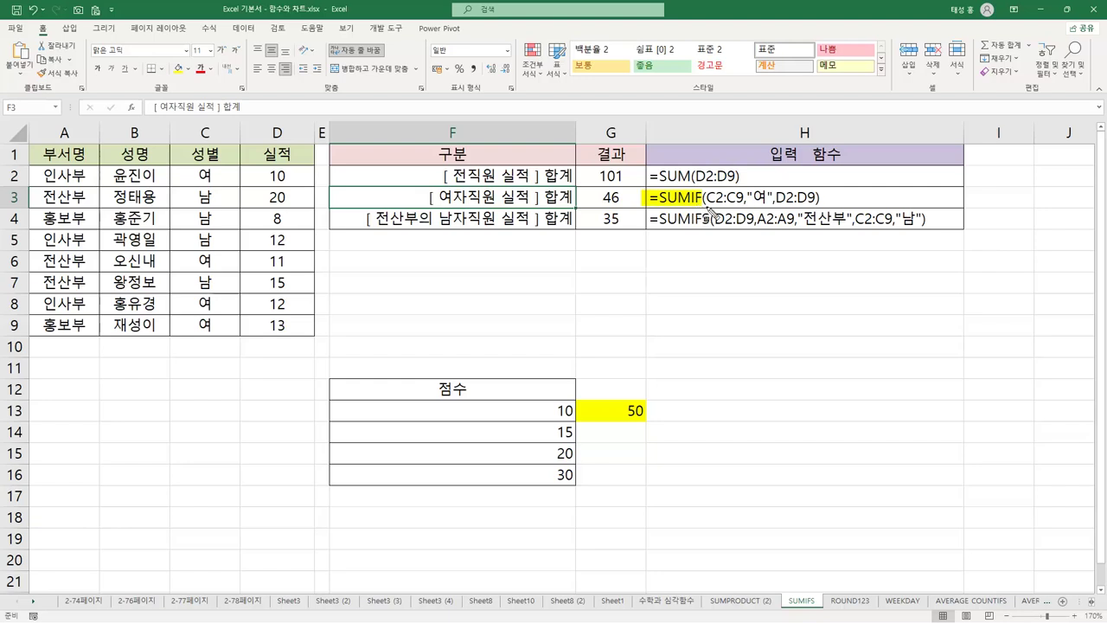
pyautogui.moveTo(708, 197); pyautogui.dragTo(746, 200)
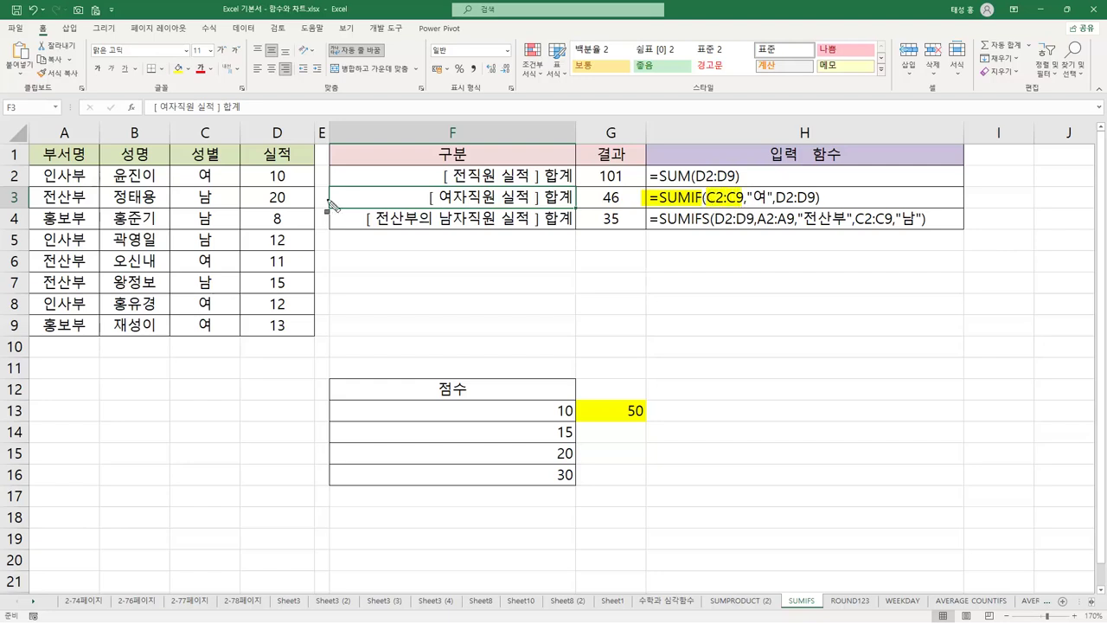
pyautogui.moveTo(173, 173)
pyautogui.mouseDown()
pyautogui.moveTo(217, 180)
pyautogui.moveTo(237, 339)
pyautogui.moveTo(188, 245)
pyautogui.moveTo(186, 174)
pyautogui.mouseUp()
pyautogui.moveTo(711, 198); pyautogui.dragTo(777, 210)
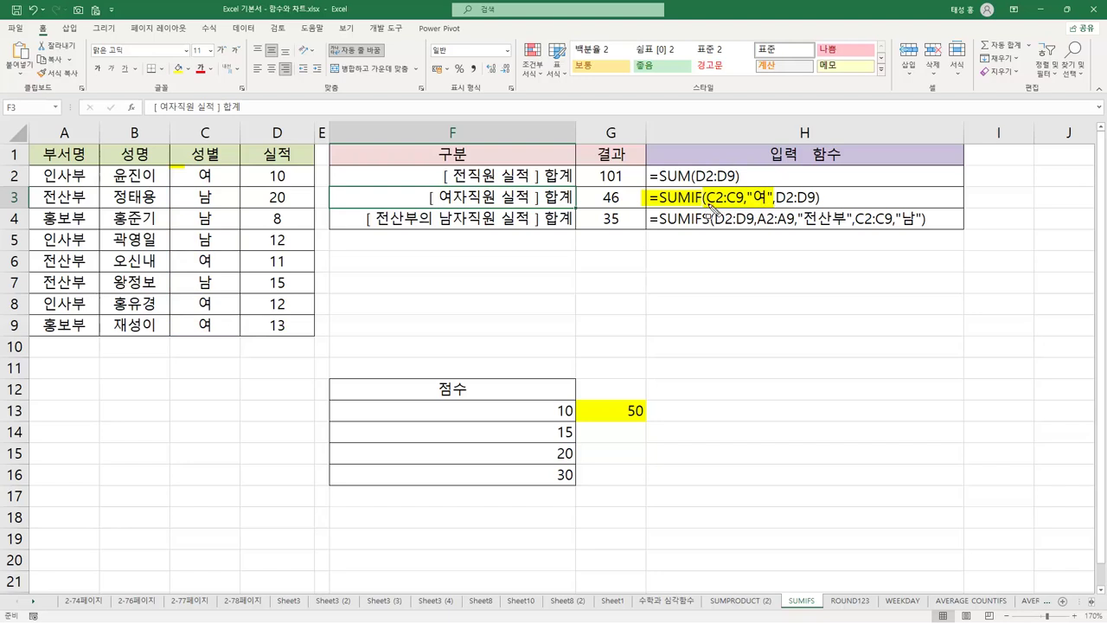
pyautogui.moveTo(708, 205); pyautogui.dragTo(768, 205)
pyautogui.moveTo(775, 188); pyautogui.dragTo(821, 208)
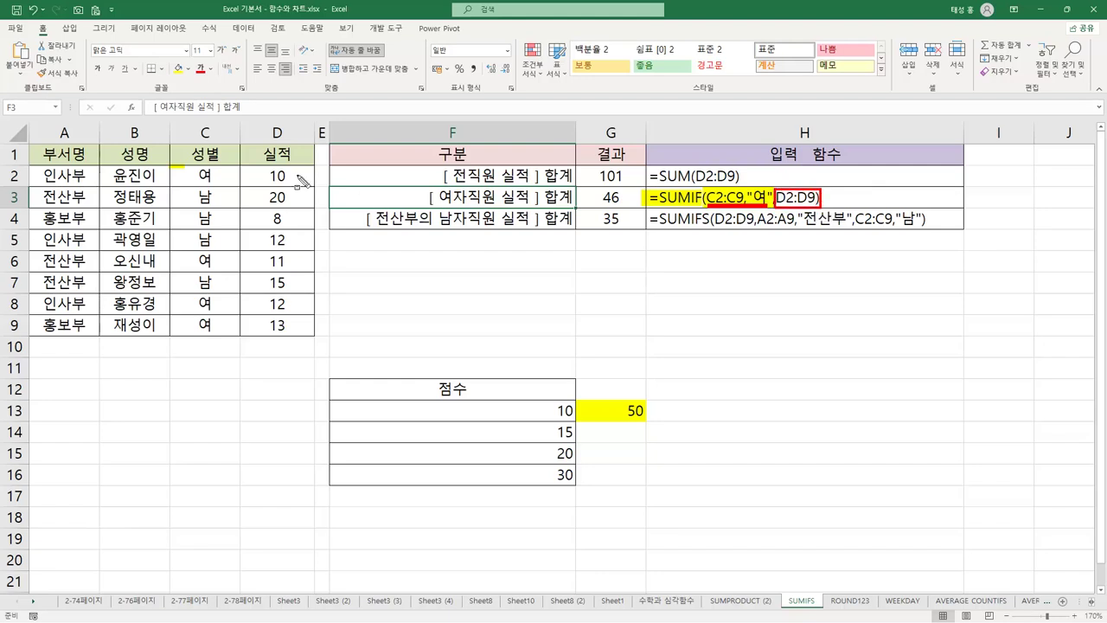
pyautogui.moveTo(247, 166)
pyautogui.mouseDown()
pyautogui.moveTo(294, 177)
pyautogui.moveTo(311, 334)
pyautogui.mouseUp()
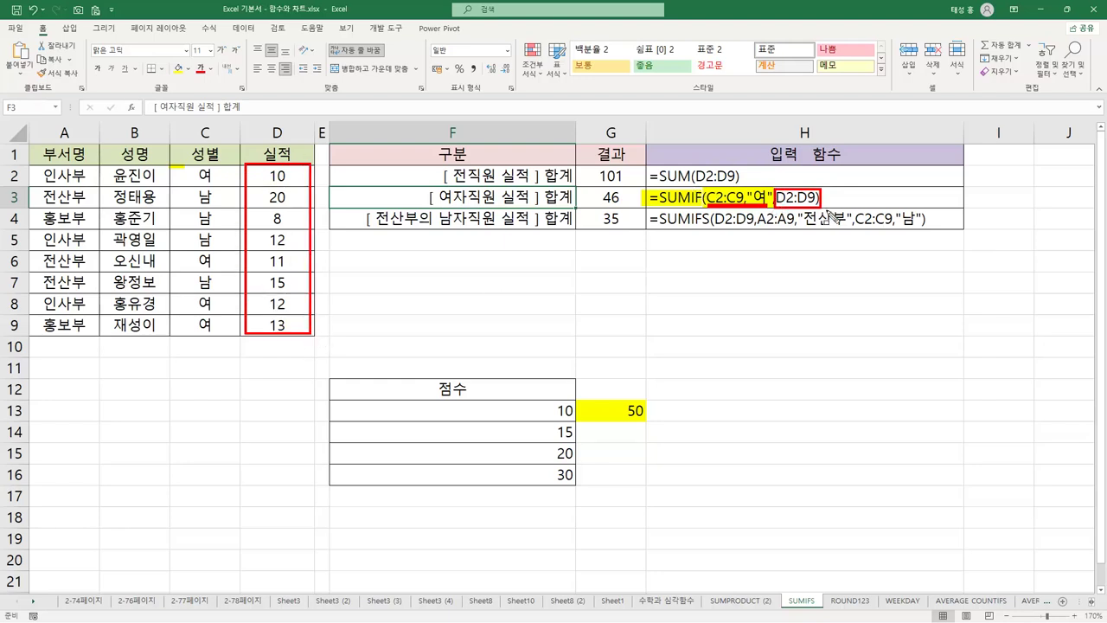
pyautogui.moveTo(777, 197); pyautogui.dragTo(820, 197)
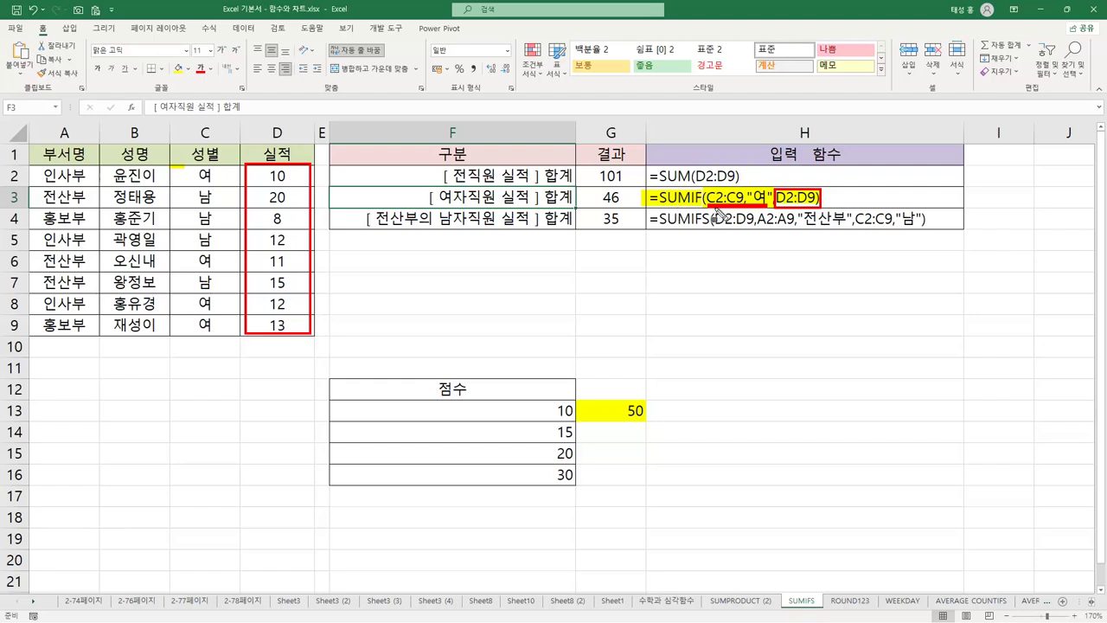
# Trace which 여 rows in C2:C9 contribute their 실적 values to the SUMIF result in G3.
pyautogui.moveTo(173, 173)
pyautogui.mouseDown()
pyautogui.moveTo(212, 179)
pyautogui.moveTo(247, 279)
pyautogui.moveTo(242, 346)
pyautogui.mouseUp()
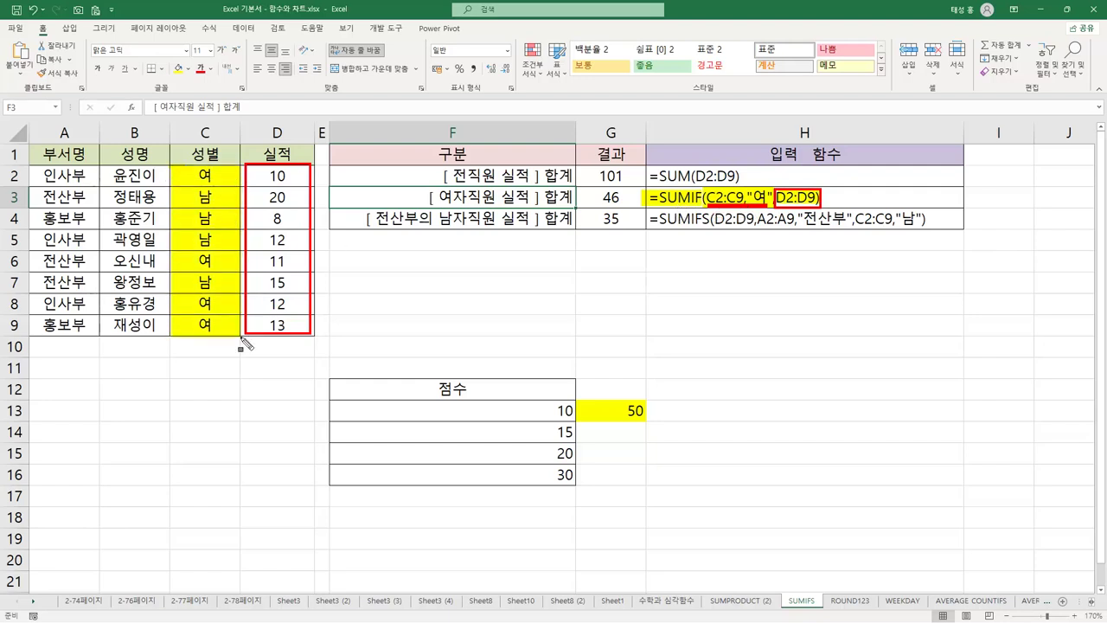
pyautogui.moveTo(190, 173); pyautogui.dragTo(303, 178)
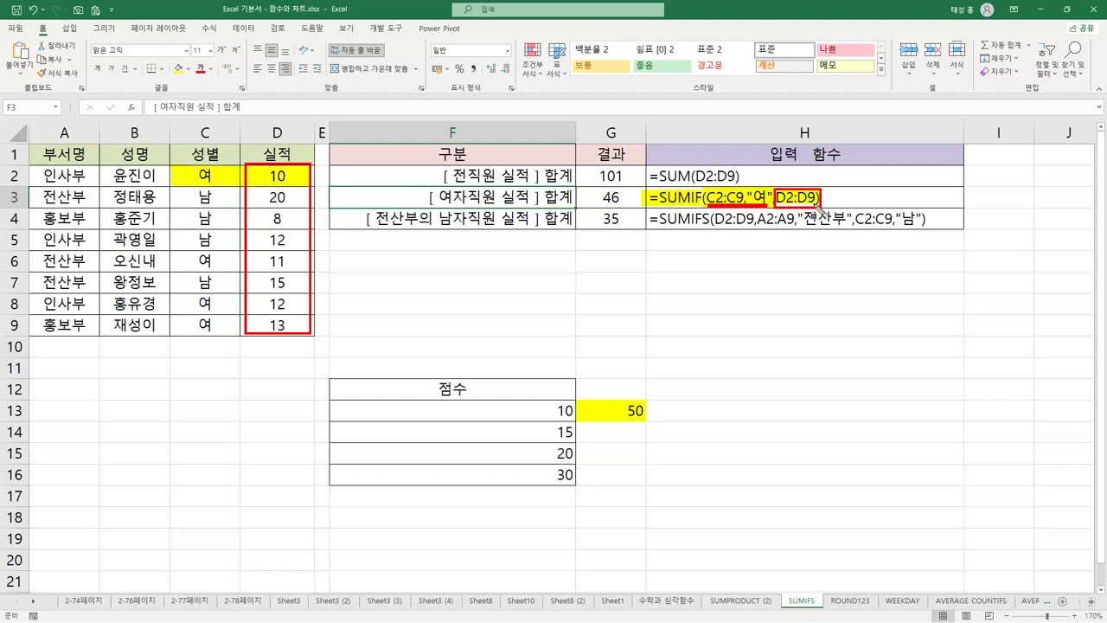
pyautogui.moveTo(174, 258); pyautogui.dragTo(302, 262)
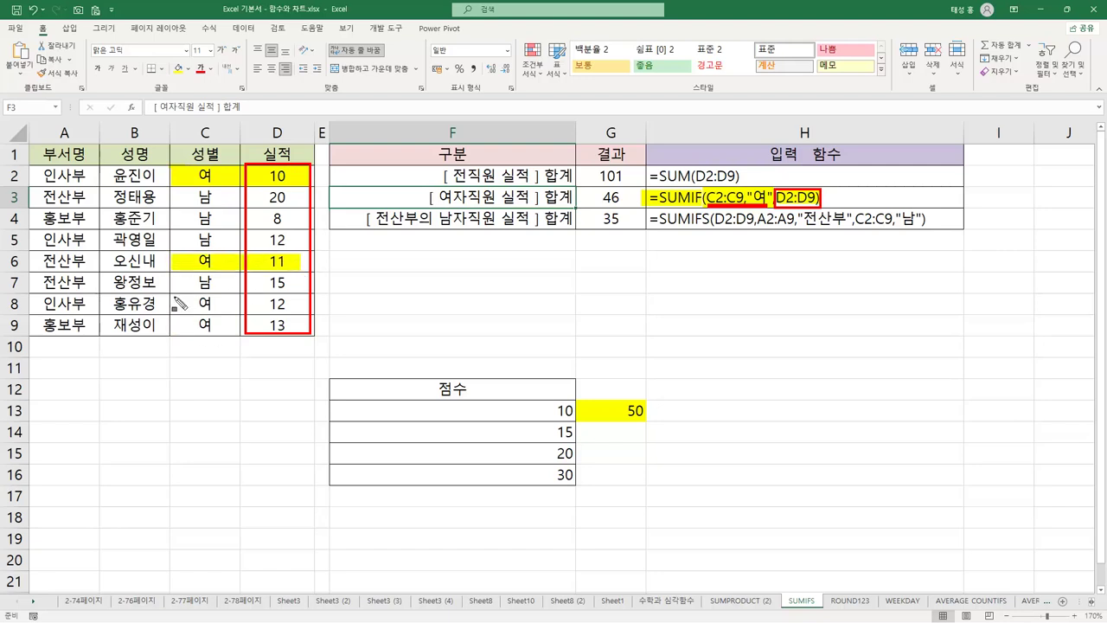
pyautogui.moveTo(174, 304); pyautogui.dragTo(299, 304)
pyautogui.moveTo(173, 326); pyautogui.dragTo(305, 326)
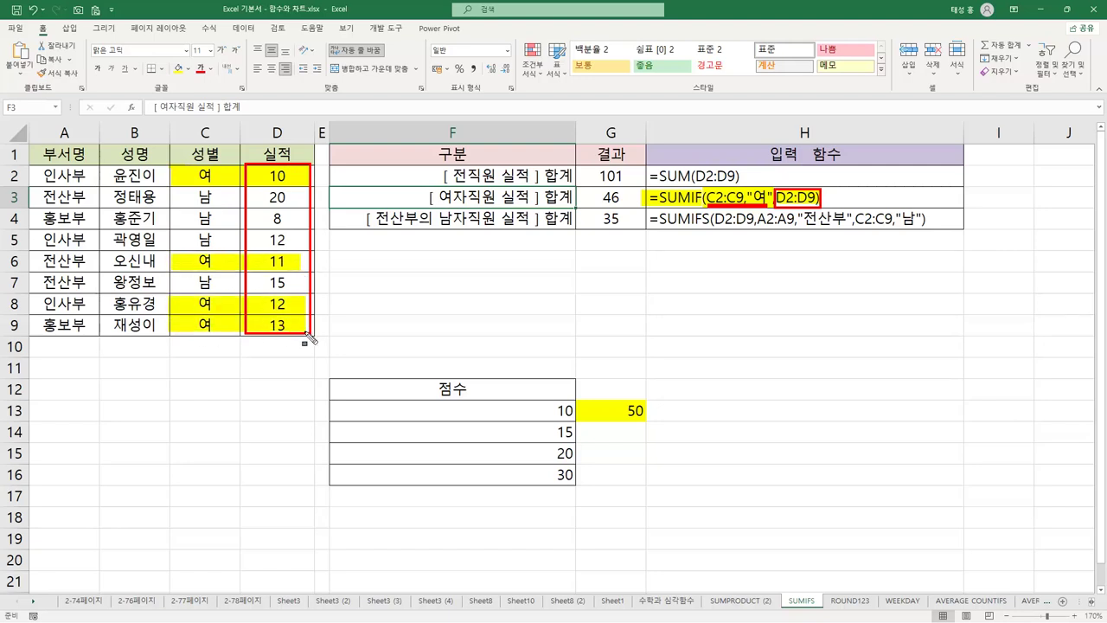
pyautogui.moveTo(599, 198); pyautogui.dragTo(627, 197)
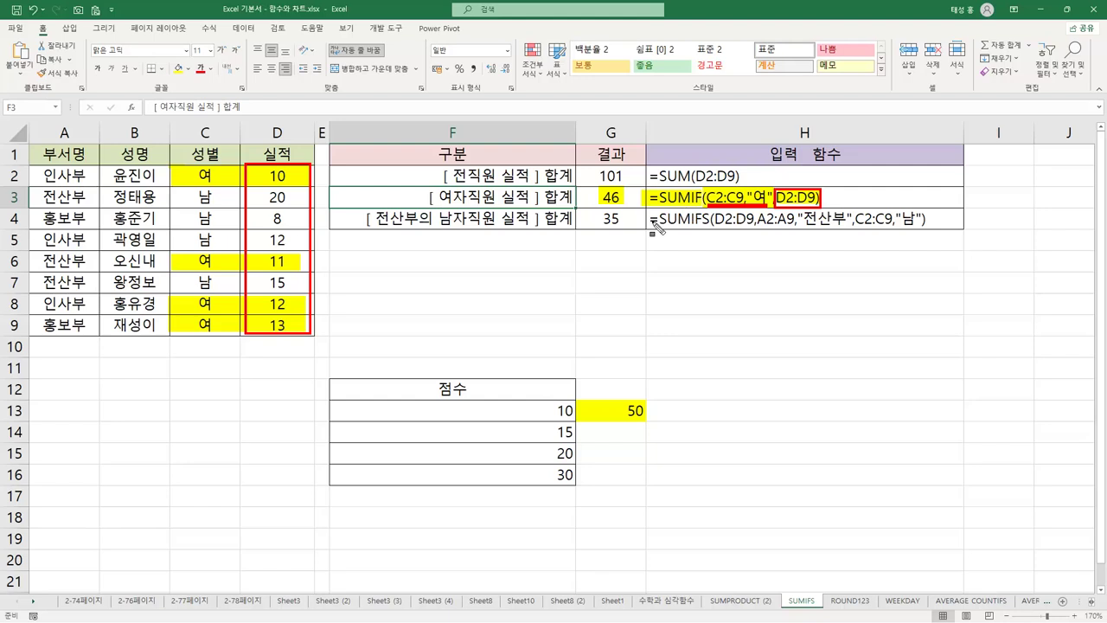
pyautogui.press('Escape')
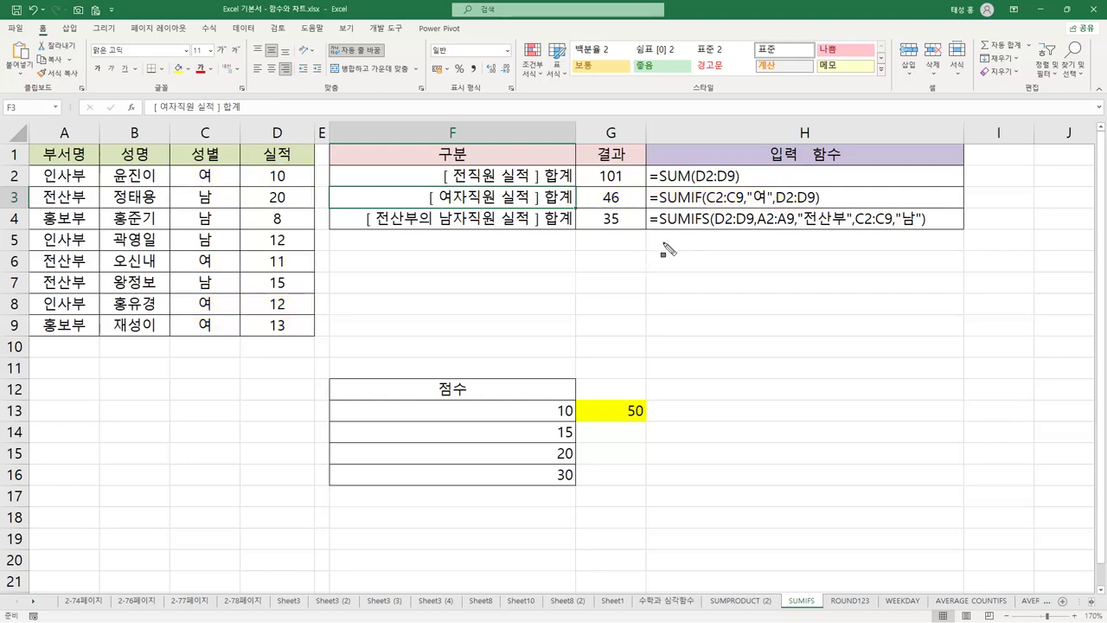
# Examine the arguments of =SUMIFS(D2:D9,A2:A9,"전산부",C2:C9,"남") and match its condition ranges to the 부서명 and 성별 columns.
pyautogui.moveTo(650, 220); pyautogui.dragTo(712, 223)
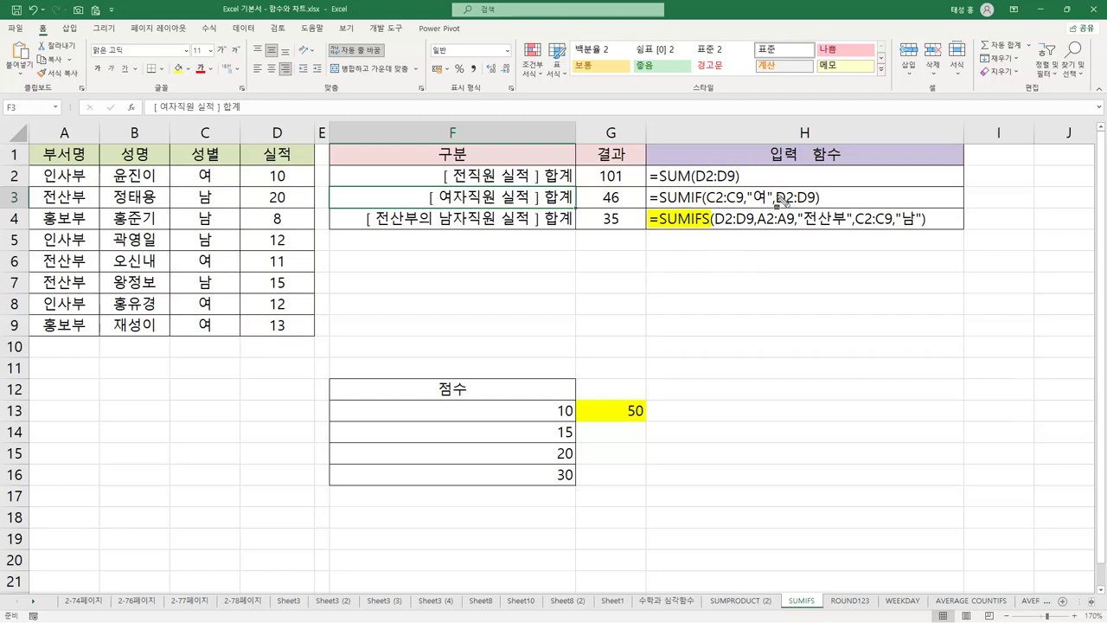
pyautogui.moveTo(776, 197); pyautogui.dragTo(818, 198)
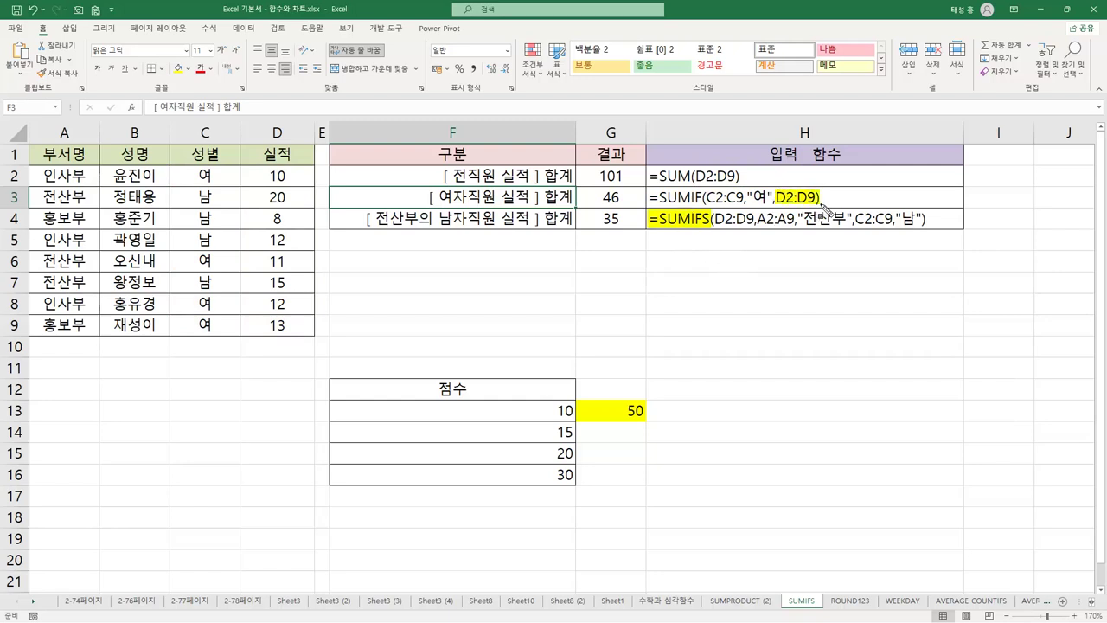
pyautogui.moveTo(715, 219); pyautogui.dragTo(753, 218)
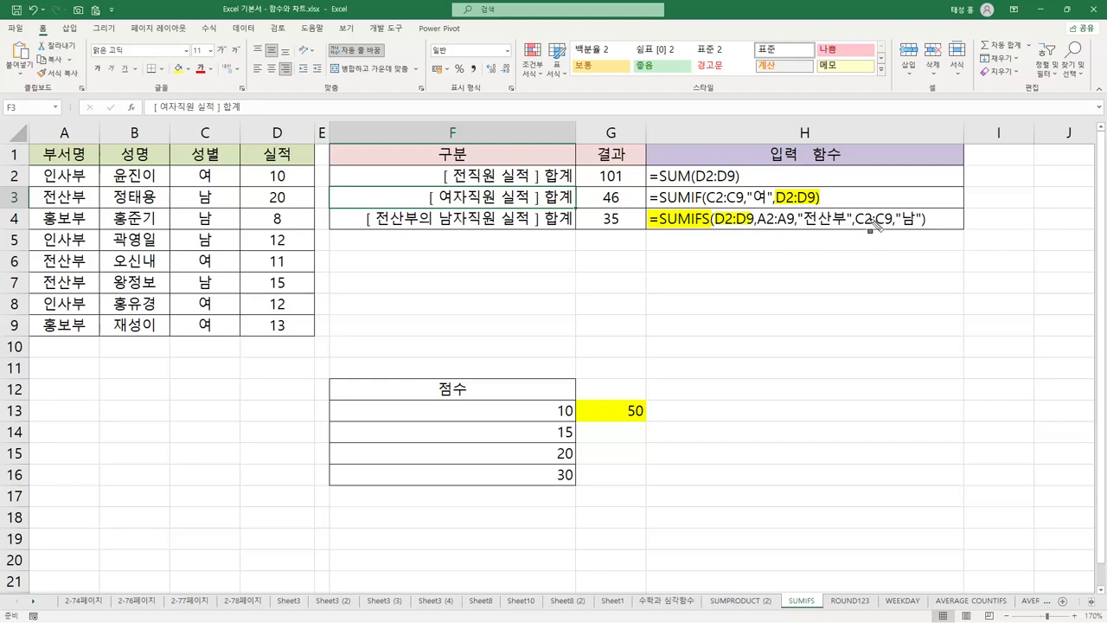
pyautogui.moveTo(755, 218); pyautogui.dragTo(845, 218)
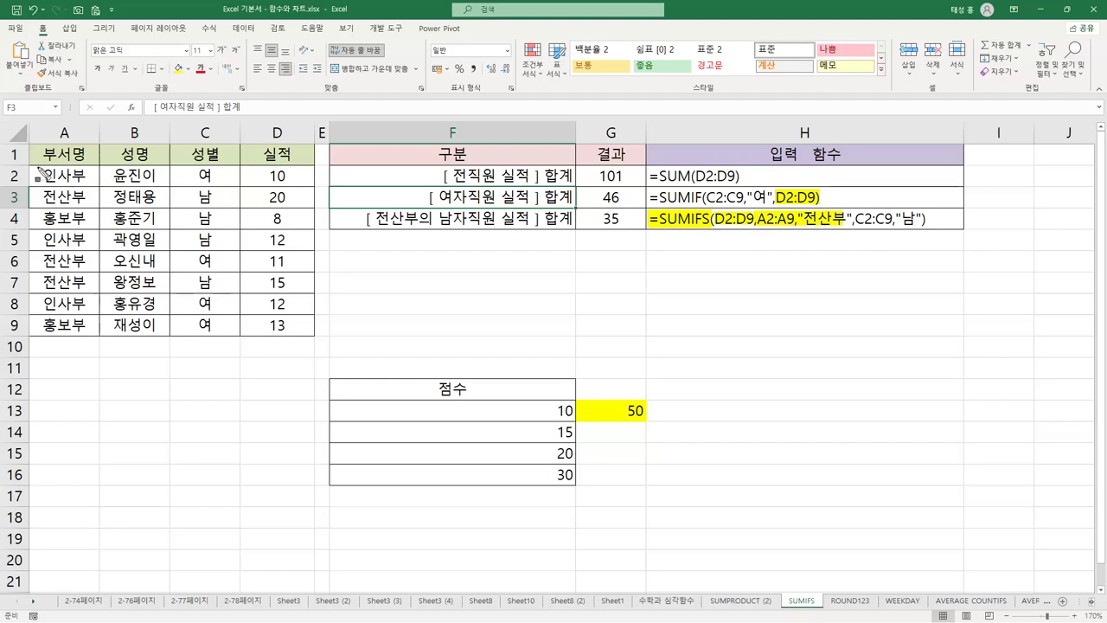
pyautogui.moveTo(35, 176)
pyautogui.mouseDown()
pyautogui.moveTo(97, 210)
pyautogui.moveTo(93, 328)
pyautogui.moveTo(101, 199)
pyautogui.moveTo(97, 341)
pyautogui.mouseUp()
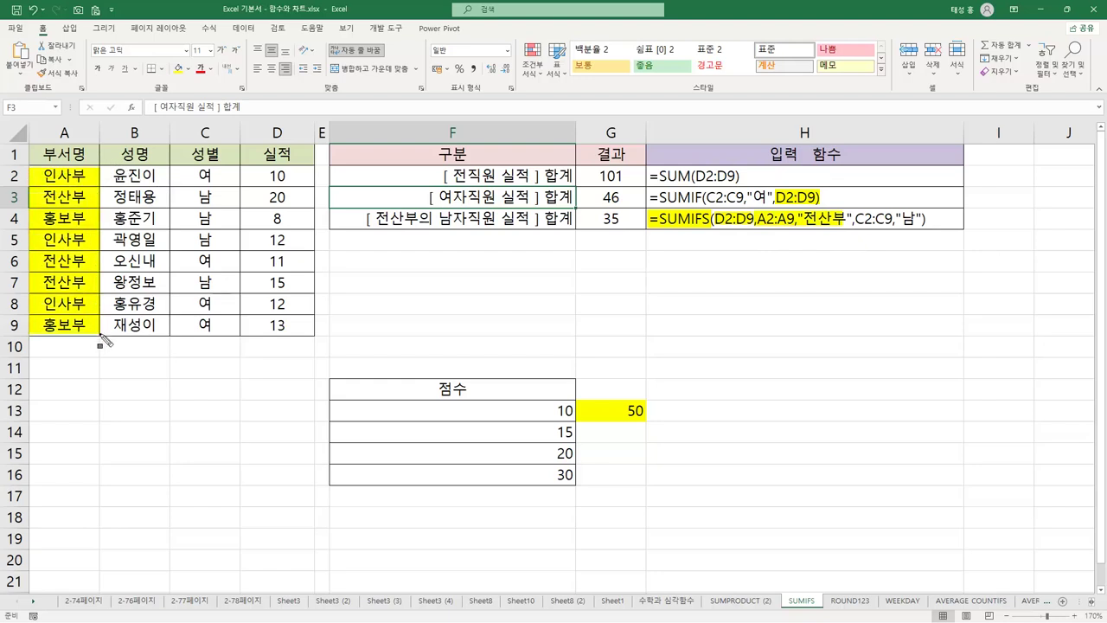
pyautogui.moveTo(857, 221); pyautogui.dragTo(920, 223)
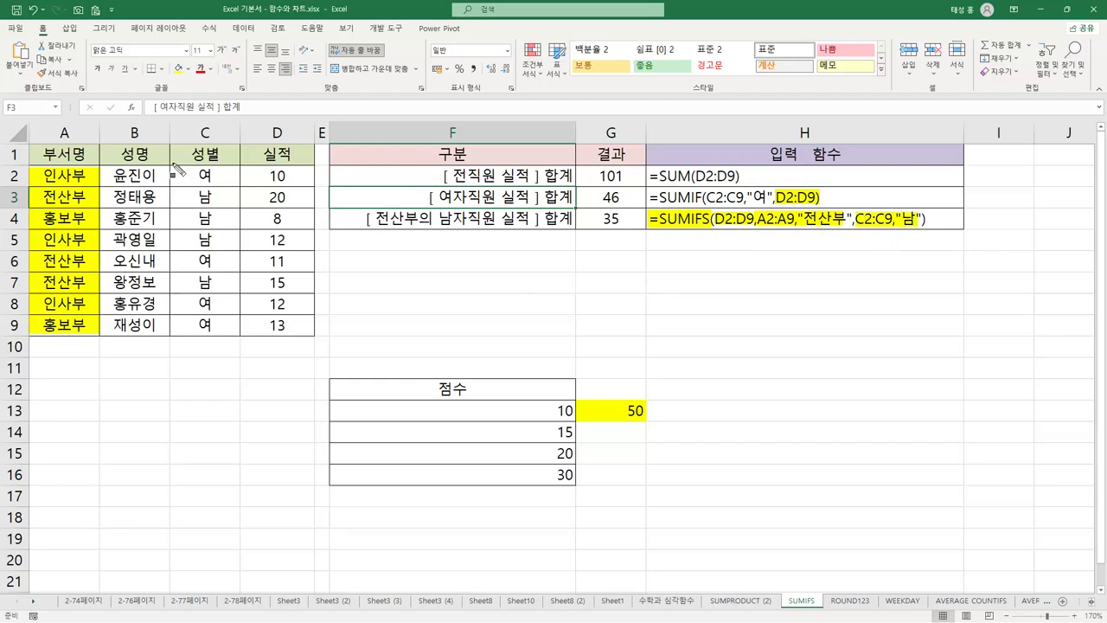
pyautogui.moveTo(170, 170)
pyautogui.mouseDown()
pyautogui.moveTo(242, 232)
pyautogui.moveTo(240, 341)
pyautogui.mouseUp()
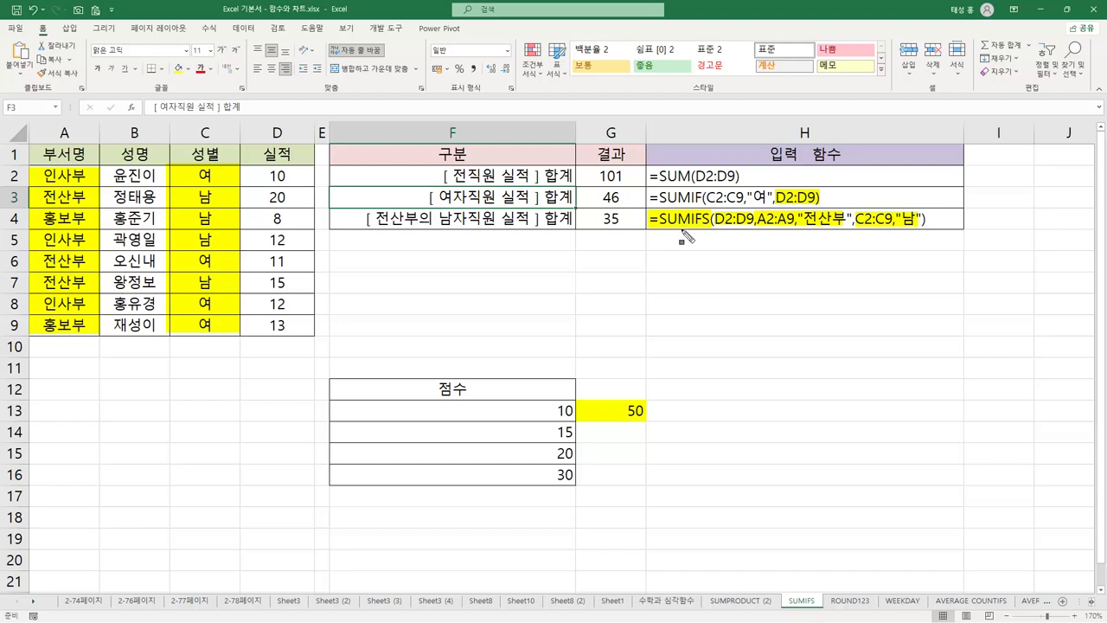
# Compare where the sum range D2:D9 stands in the SUMIFS formula and in the SUMIF formula.
pyautogui.moveTo(712, 221)
pyautogui.mouseDown()
pyautogui.moveTo(749, 221)
pyautogui.moveTo(734, 210)
pyautogui.moveTo(757, 229)
pyautogui.mouseUp()
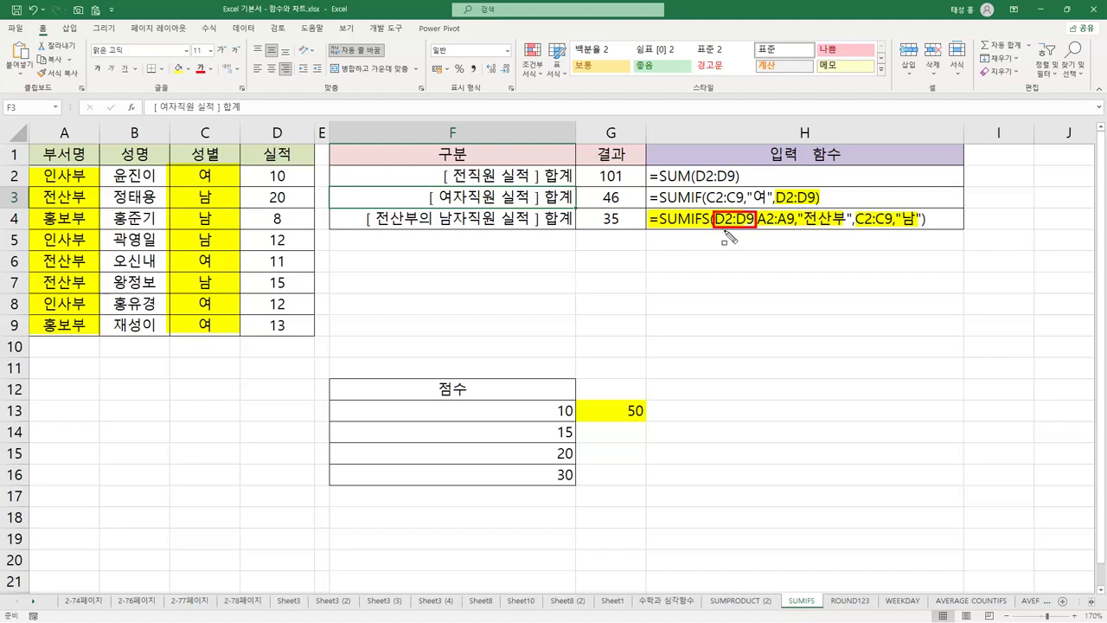
pyautogui.moveTo(658, 228); pyautogui.dragTo(712, 232)
pyautogui.moveTo(654, 170)
pyautogui.mouseDown()
pyautogui.moveTo(697, 184)
pyautogui.moveTo(675, 205)
pyautogui.moveTo(711, 210)
pyautogui.mouseUp()
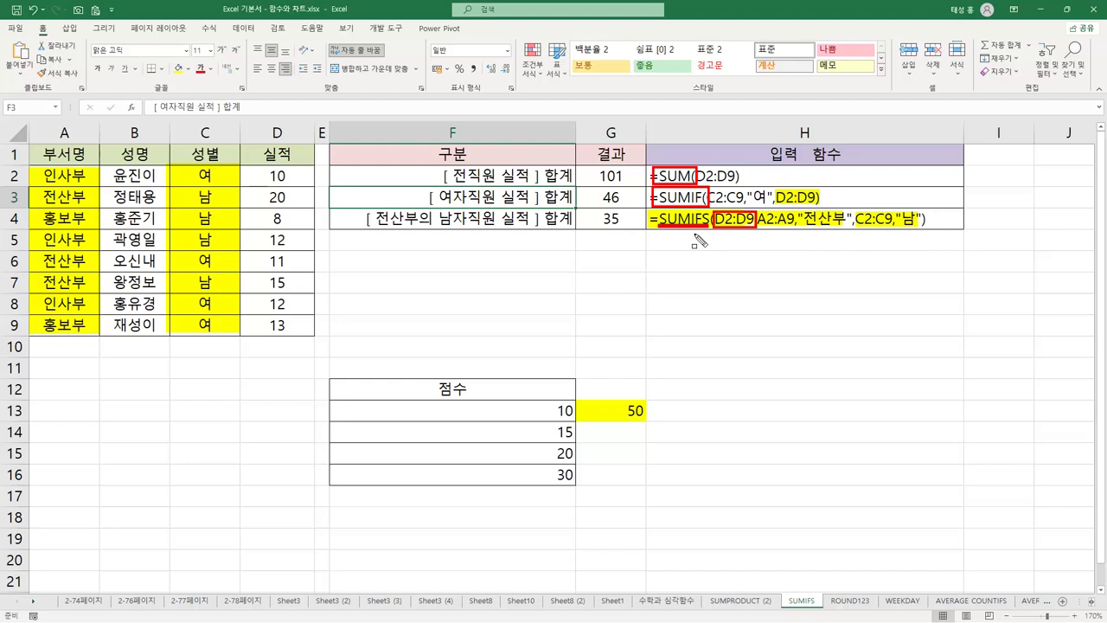
pyautogui.moveTo(773, 190); pyautogui.dragTo(821, 208)
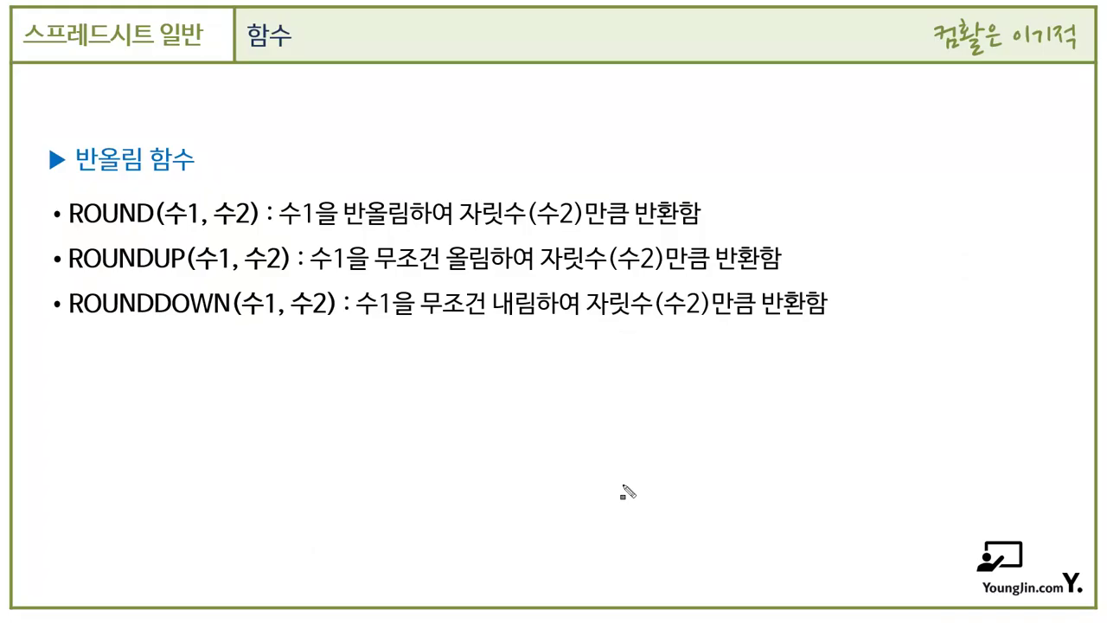
pyautogui.moveTo(70, 208); pyautogui.dragTo(145, 228)
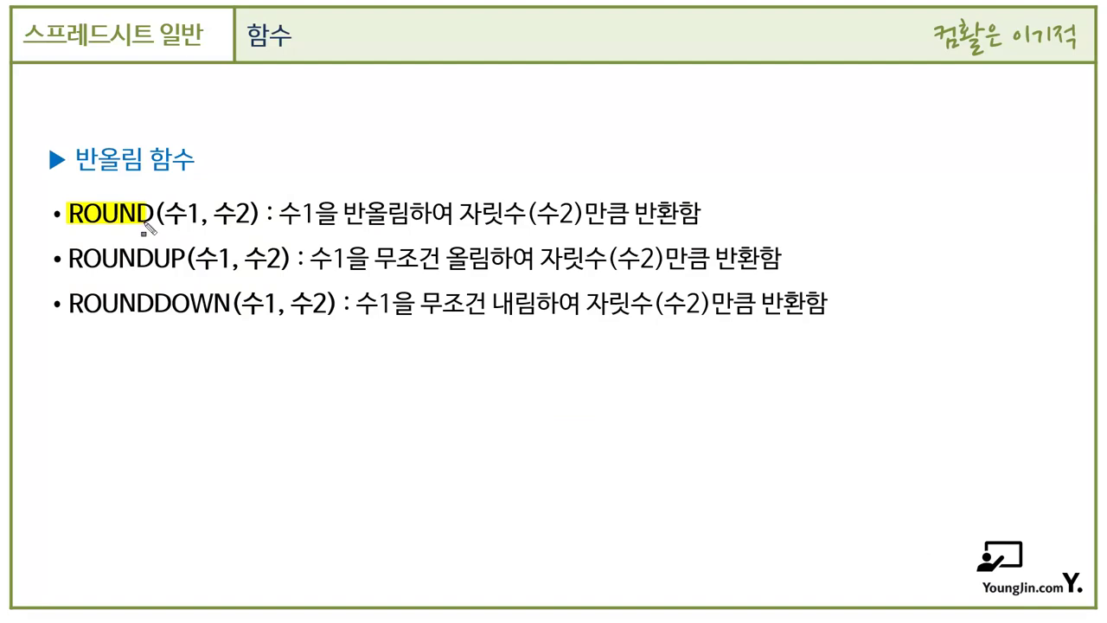
pyautogui.moveTo(164, 215); pyautogui.dragTo(408, 233)
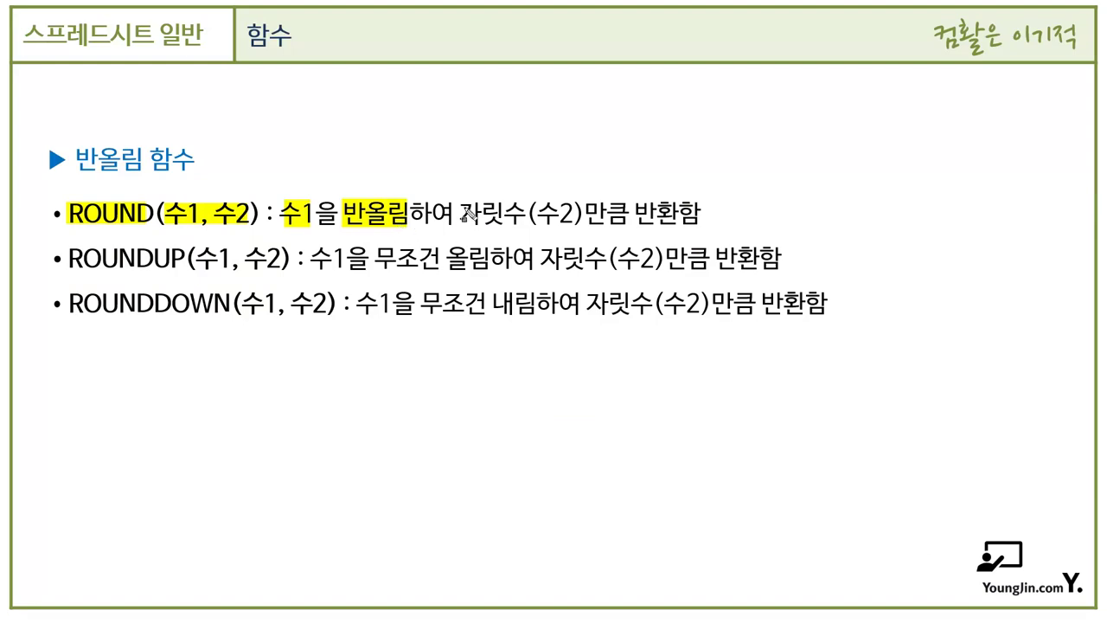
pyautogui.moveTo(467, 216); pyautogui.dragTo(663, 230)
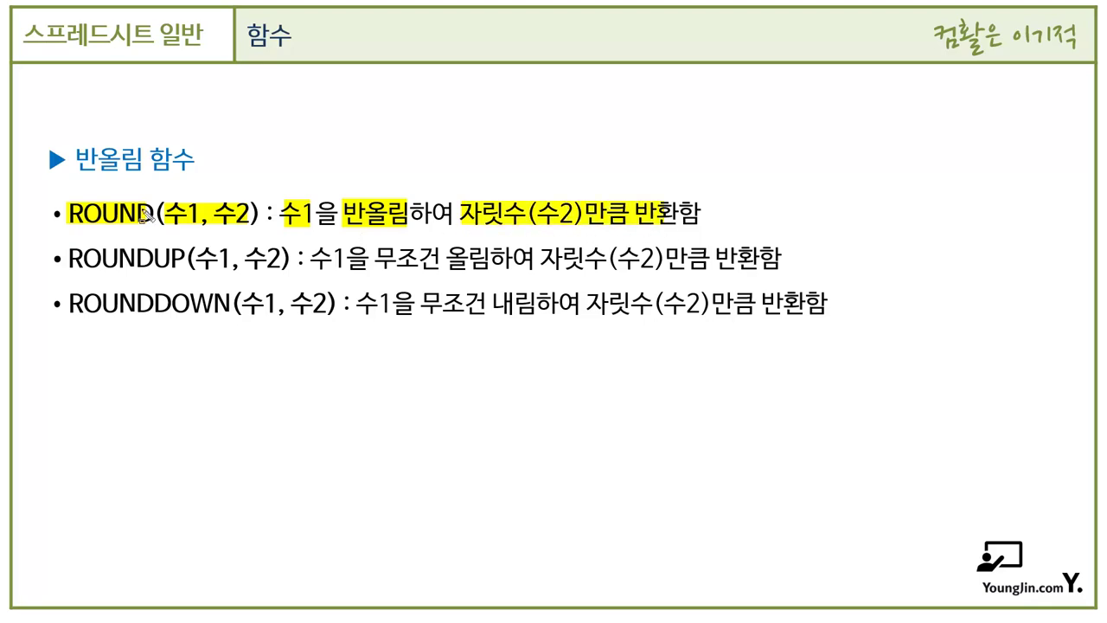
pyautogui.moveTo(67, 203)
pyautogui.mouseDown()
pyautogui.moveTo(119, 230)
pyautogui.moveTo(157, 231)
pyautogui.mouseUp()
pyautogui.moveTo(67, 259)
pyautogui.mouseDown()
pyautogui.moveTo(85, 274)
pyautogui.moveTo(145, 277)
pyautogui.moveTo(184, 264)
pyautogui.moveTo(185, 275)
pyautogui.mouseUp()
pyautogui.moveTo(311, 260); pyautogui.dragTo(777, 272)
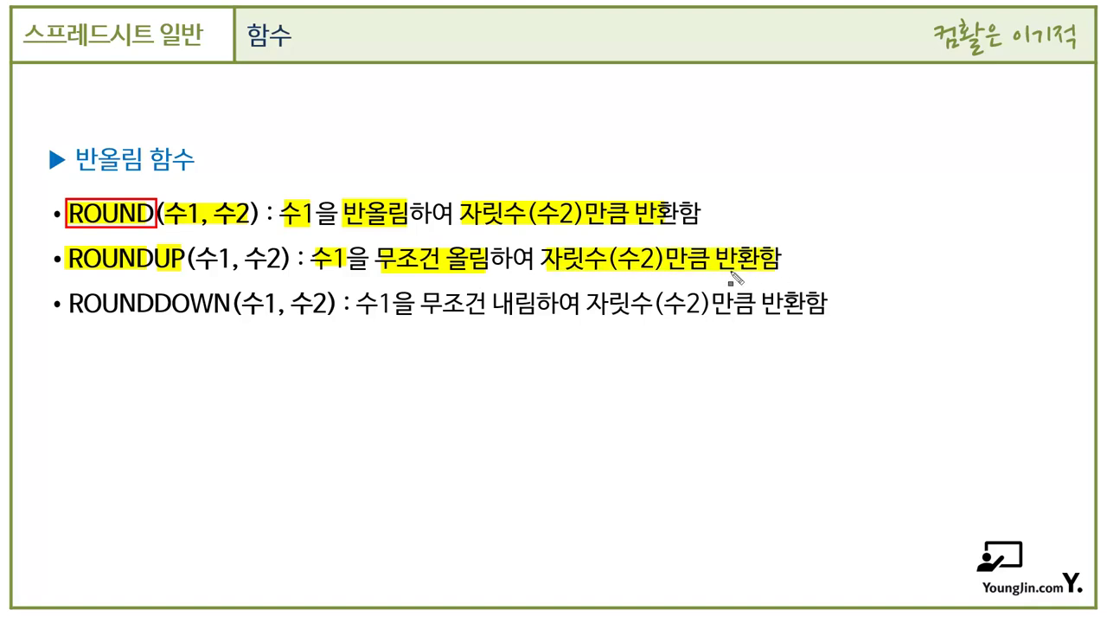
pyautogui.moveTo(61, 308); pyautogui.dragTo(222, 315)
pyautogui.moveTo(358, 303)
pyautogui.mouseDown()
pyautogui.moveTo(388, 316)
pyautogui.moveTo(529, 315)
pyautogui.mouseUp()
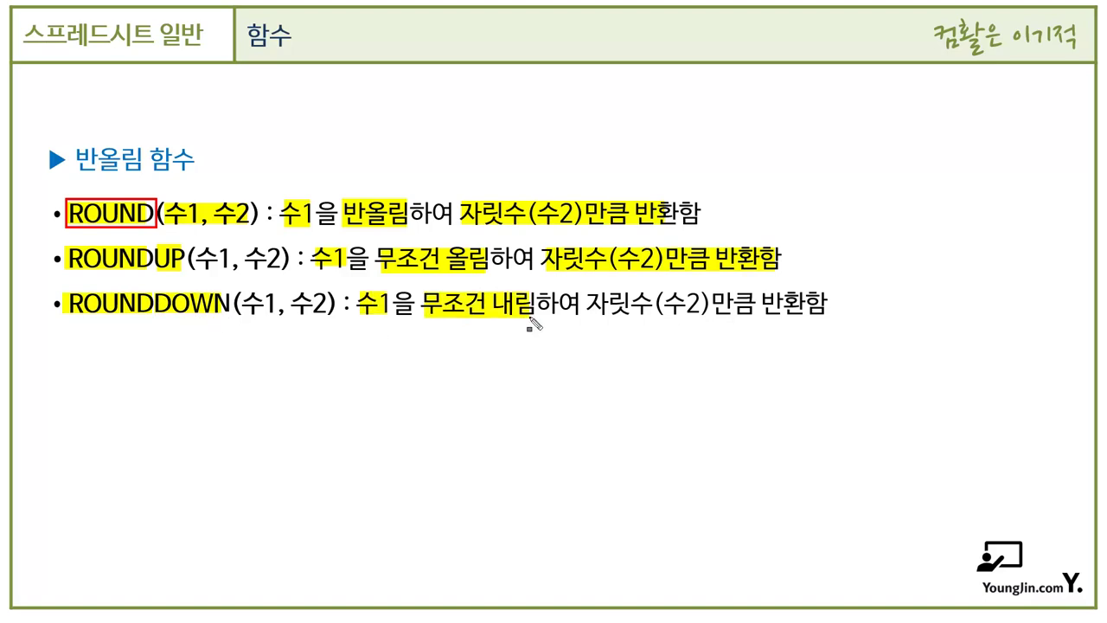
pyautogui.moveTo(593, 303)
pyautogui.mouseDown()
pyautogui.moveTo(625, 322)
pyautogui.moveTo(808, 327)
pyautogui.mouseUp()
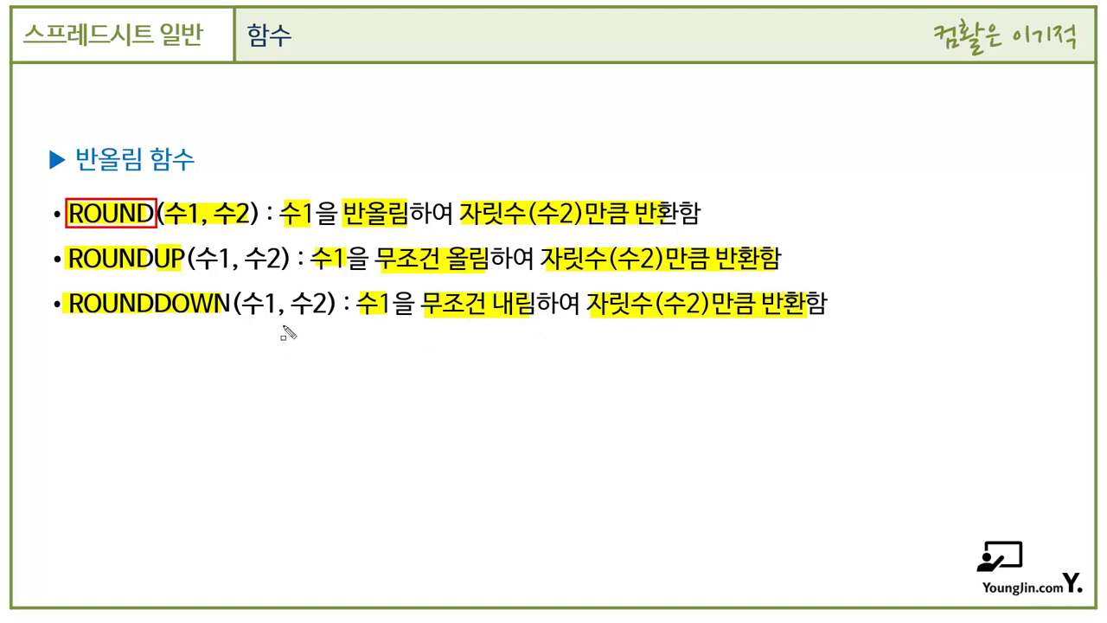
pyautogui.moveTo(65, 249); pyautogui.dragTo(182, 272)
pyautogui.moveTo(65, 293); pyautogui.dragTo(231, 319)
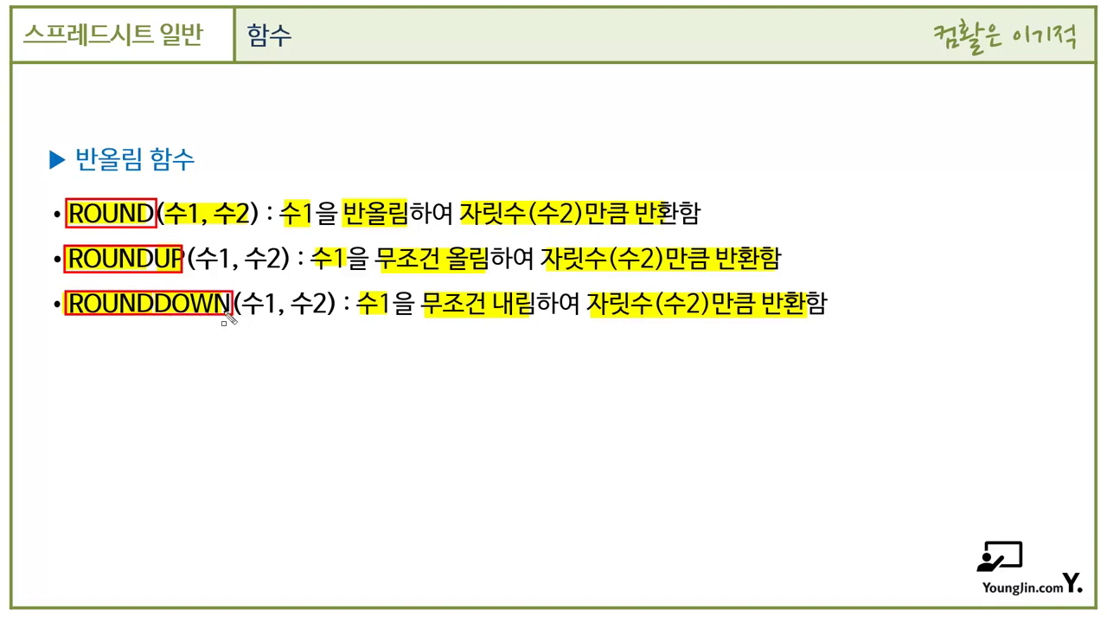
pyautogui.press('e')
# Switch to the ROUND123 sheet in Excel and trace how =ROUND(A2,2) rounds the value in A2 to two decimals.
pyautogui.hotkey('alt', 'Tab')
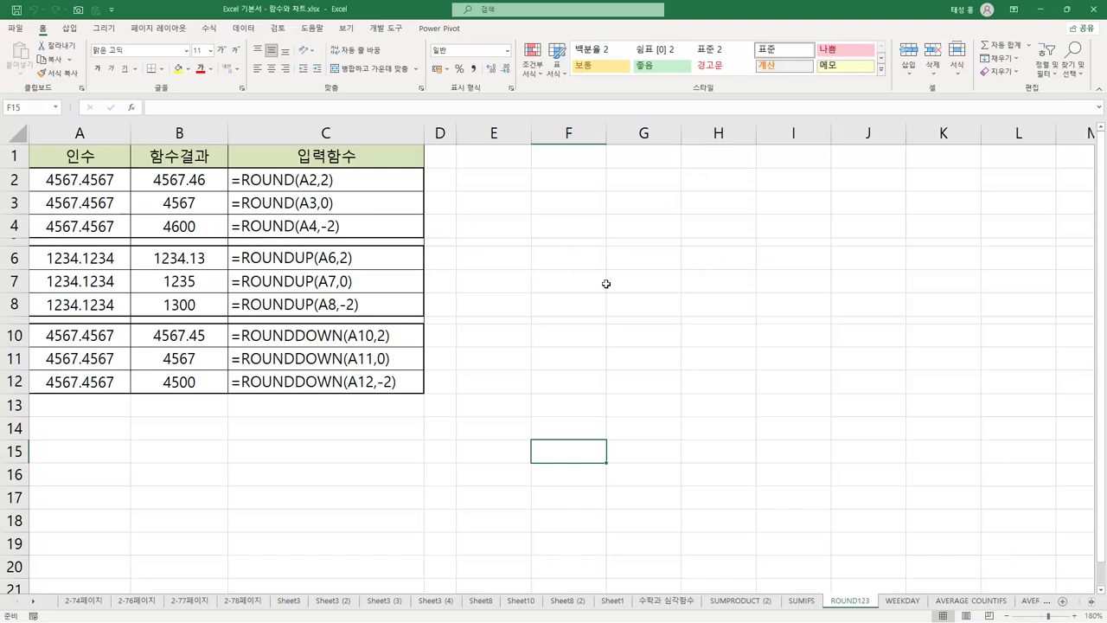
pyautogui.click(202, 182)
pyautogui.click(78, 186)
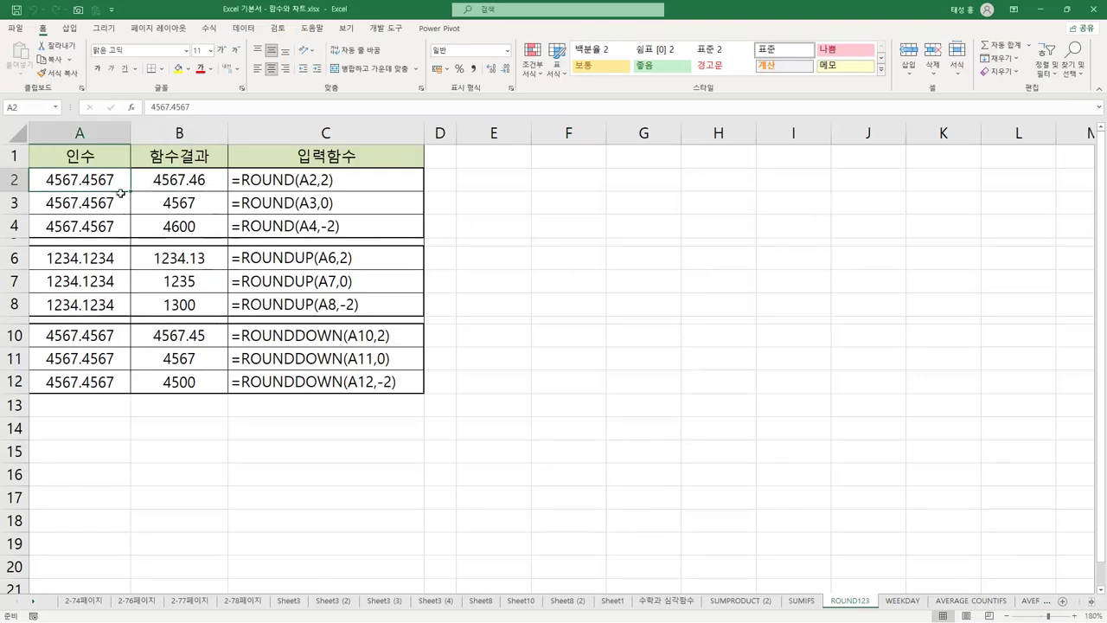
pyautogui.click(196, 180)
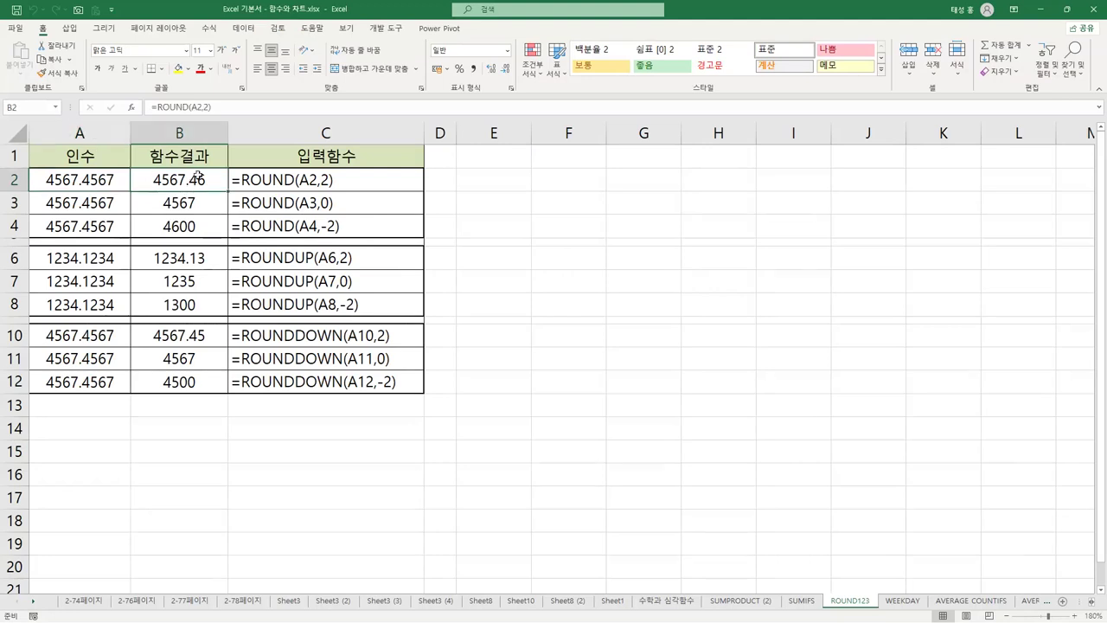
pyautogui.click(328, 180)
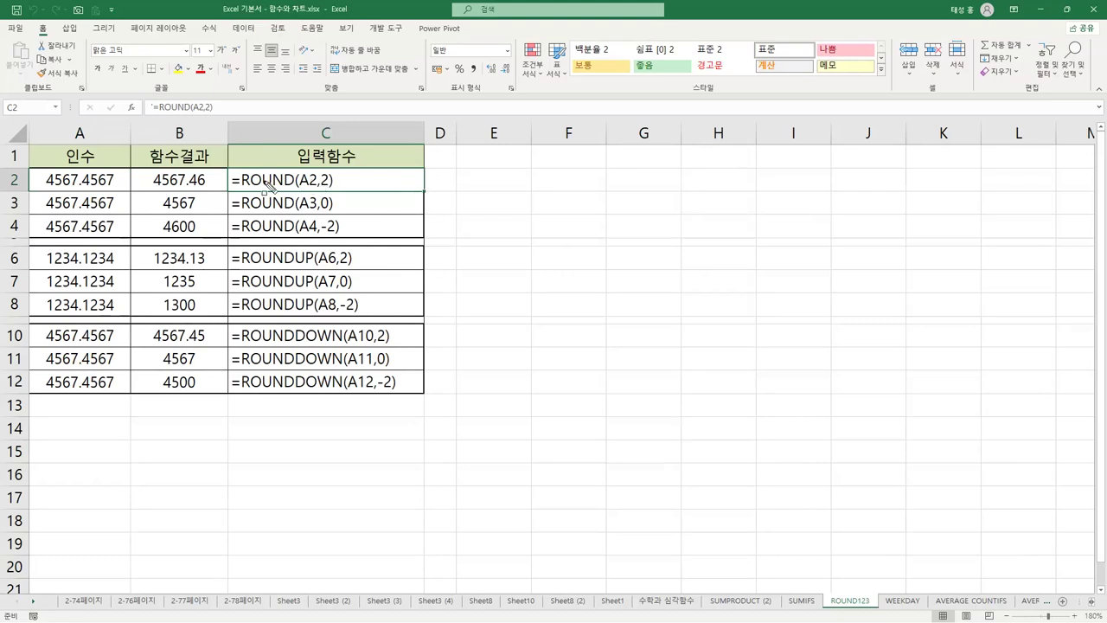
pyautogui.moveTo(235, 182); pyautogui.dragTo(316, 186)
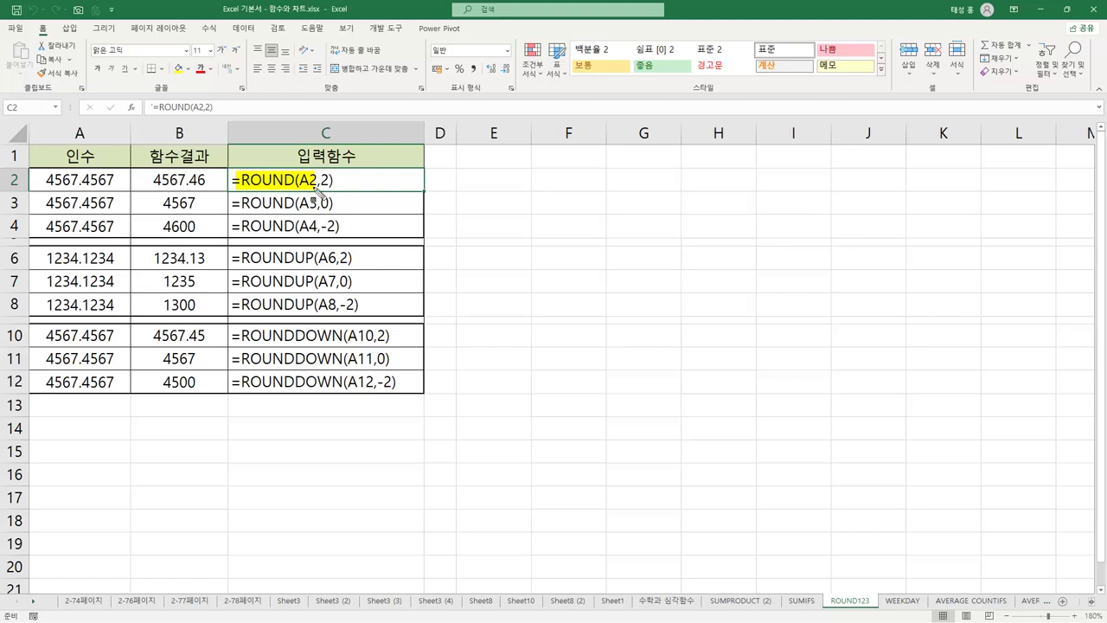
pyautogui.moveTo(319, 180); pyautogui.dragTo(333, 181)
pyautogui.moveTo(191, 180); pyautogui.dragTo(208, 180)
pyautogui.moveTo(84, 180); pyautogui.dragTo(93, 180)
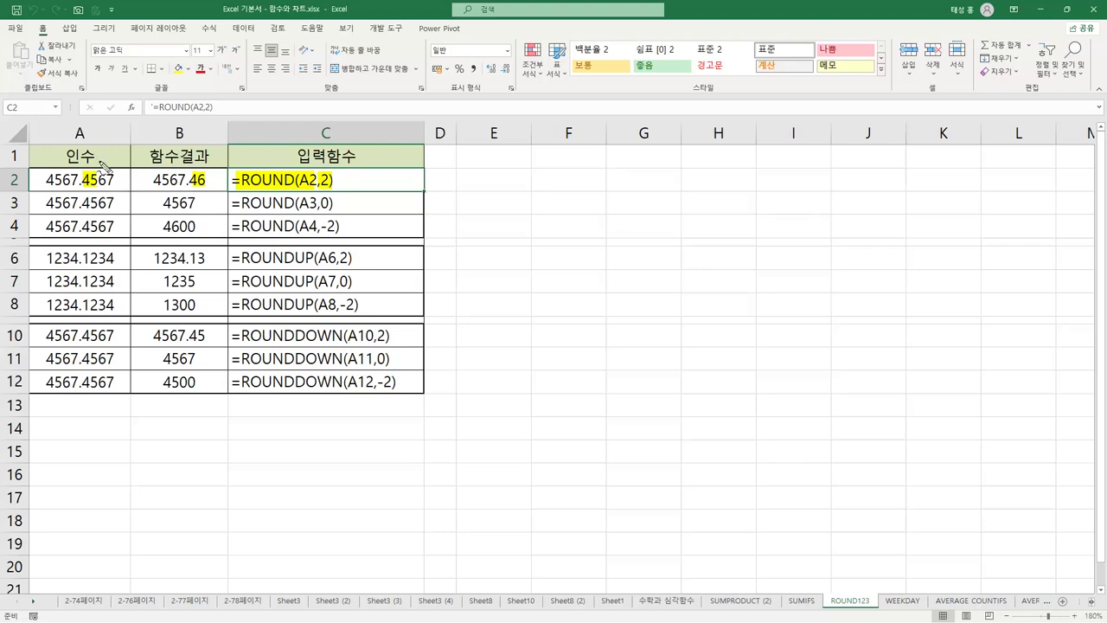
pyautogui.moveTo(113, 163)
pyautogui.mouseDown()
pyautogui.moveTo(106, 152)
pyautogui.moveTo(93, 176)
pyautogui.mouseUp()
# Examine =ROUND(A3,0) and =ROUND(A4,-2) against their source values and results, focusing on the zero and negative digit arguments.
pyautogui.moveTo(234, 206); pyautogui.dragTo(331, 216)
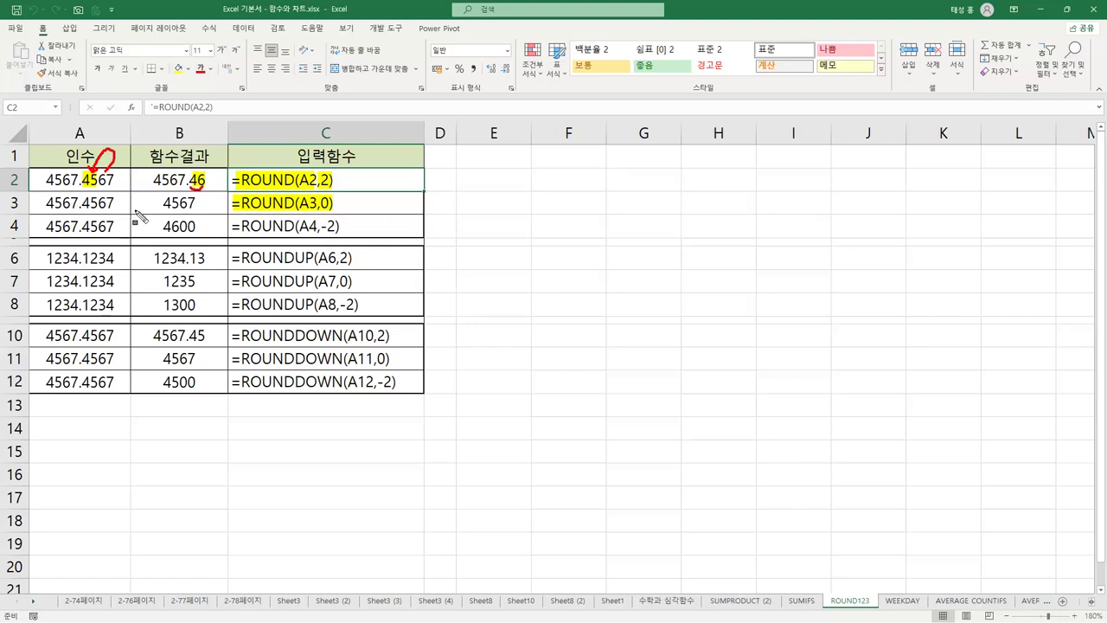
pyautogui.moveTo(42, 199); pyautogui.dragTo(78, 206)
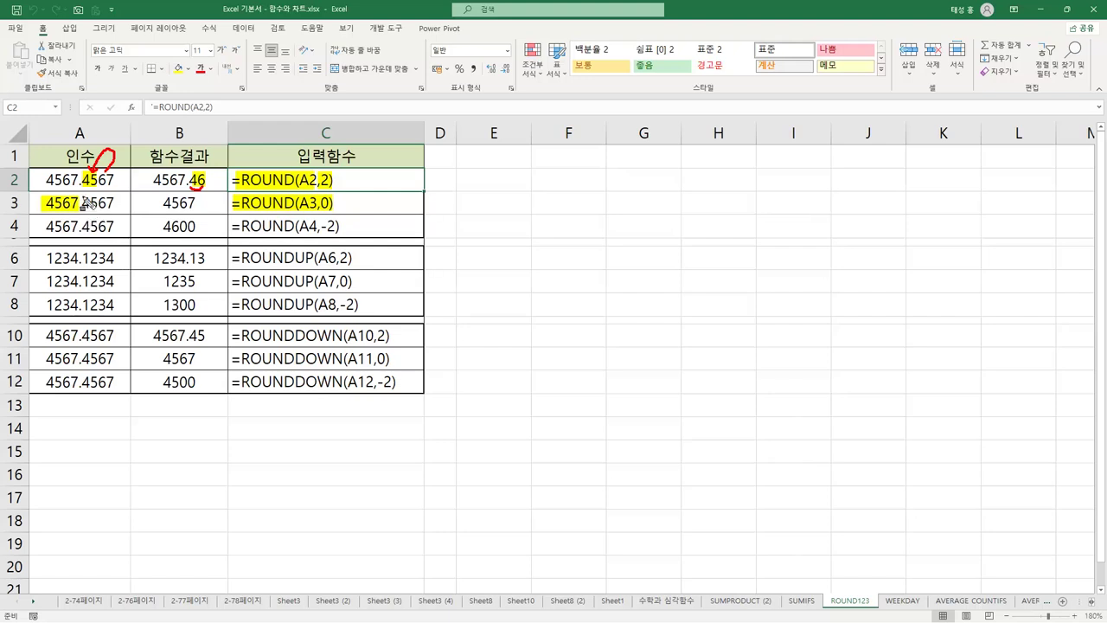
pyautogui.moveTo(161, 203)
pyautogui.mouseDown()
pyautogui.moveTo(198, 202)
pyautogui.moveTo(250, 226)
pyautogui.moveTo(338, 227)
pyautogui.mouseUp()
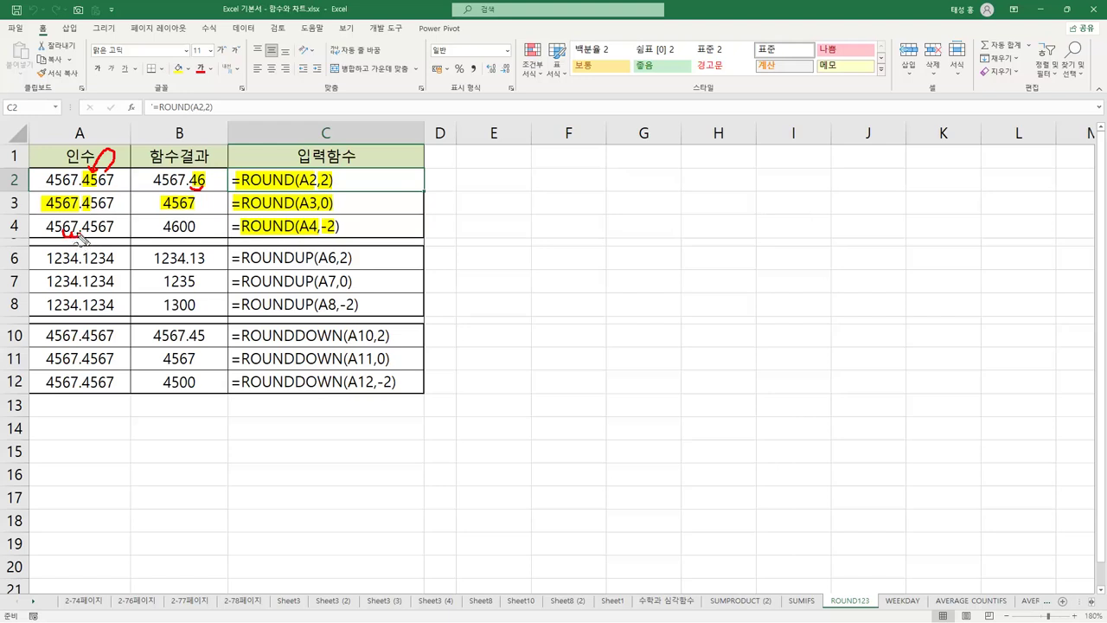
pyautogui.moveTo(80, 224)
pyautogui.mouseDown()
pyautogui.moveTo(73, 233)
pyautogui.moveTo(65, 223)
pyautogui.mouseUp()
pyautogui.moveTo(162, 227); pyautogui.dragTo(197, 227)
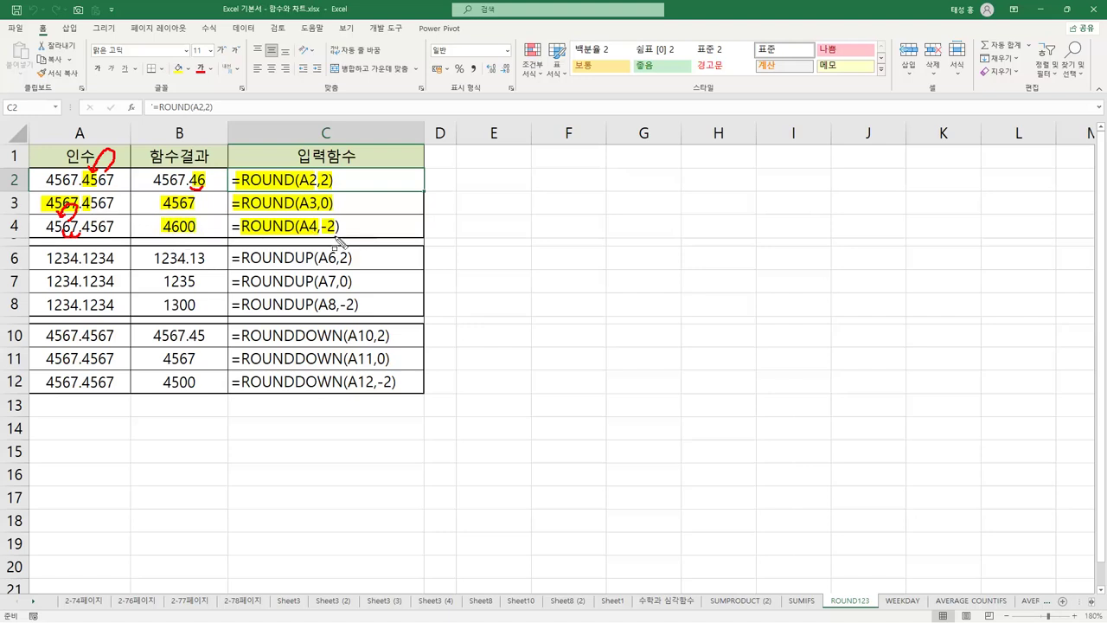
pyautogui.moveTo(320, 232); pyautogui.dragTo(339, 234)
# Trace how =ROUNDUP(A6,2) forces the second decimal digit of A6 upward in B6.
pyautogui.moveTo(242, 260); pyautogui.dragTo(347, 266)
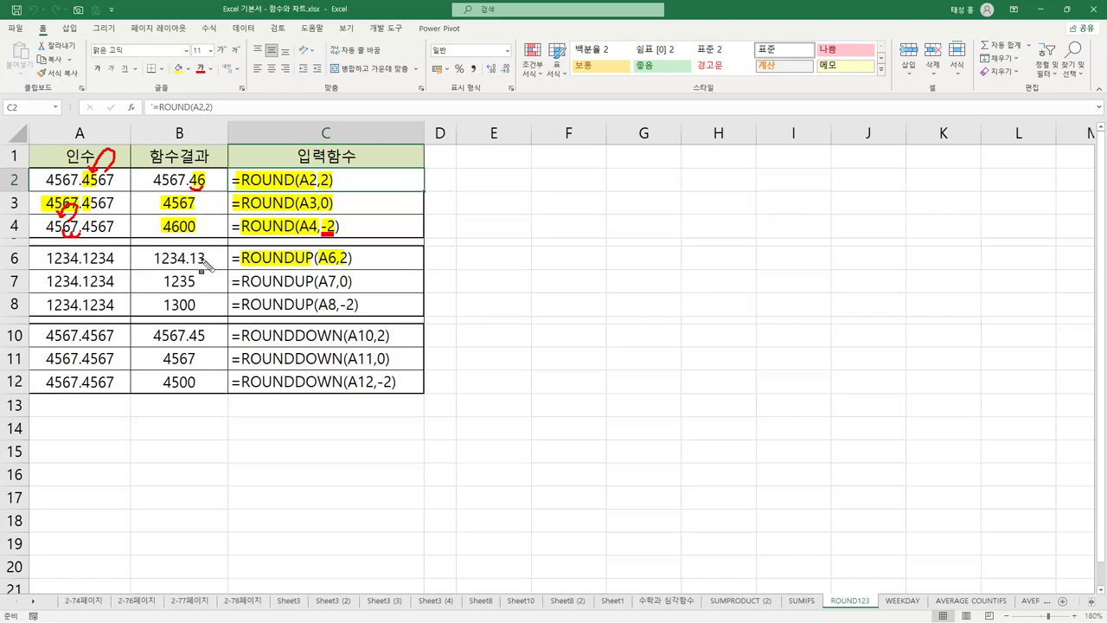
pyautogui.moveTo(198, 258); pyautogui.dragTo(205, 260)
pyautogui.moveTo(98, 258); pyautogui.dragTo(113, 259)
pyautogui.moveTo(84, 265); pyautogui.dragTo(97, 267)
pyautogui.moveTo(190, 264); pyautogui.dragTo(202, 266)
pyautogui.moveTo(302, 265); pyautogui.dragTo(313, 266)
# Compare =ROUNDUP(A7,0) and =ROUNDUP(A8,-2) with their source values and results in rows 7 and 8.
pyautogui.moveTo(241, 283); pyautogui.dragTo(353, 284)
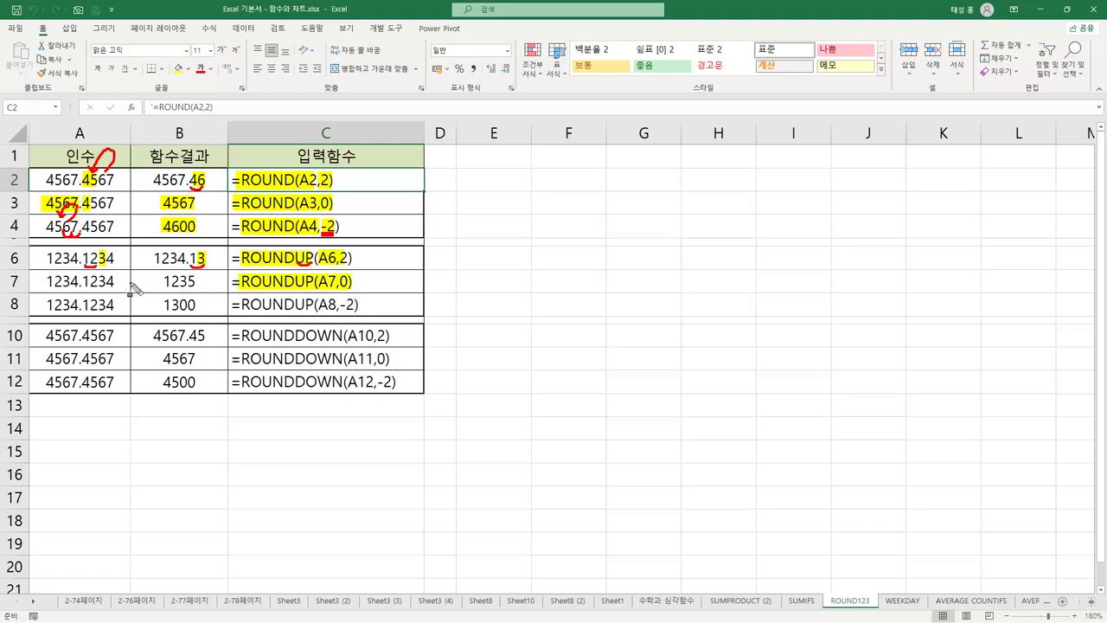
pyautogui.moveTo(163, 282); pyautogui.dragTo(198, 283)
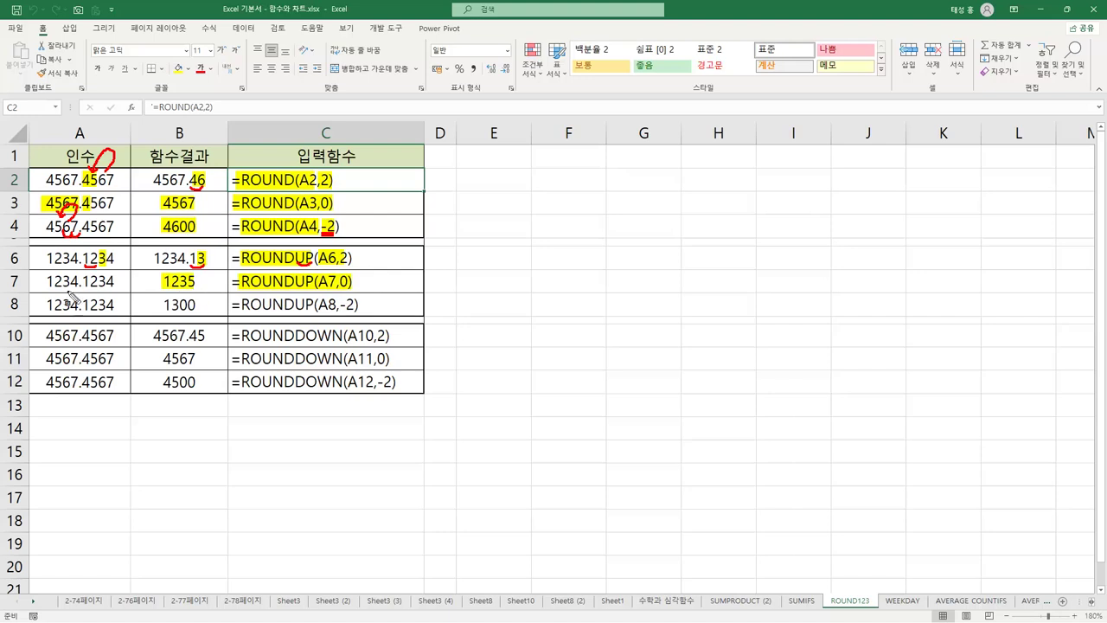
pyautogui.moveTo(47, 281); pyautogui.dragTo(78, 282)
pyautogui.moveTo(79, 282); pyautogui.dragTo(92, 283)
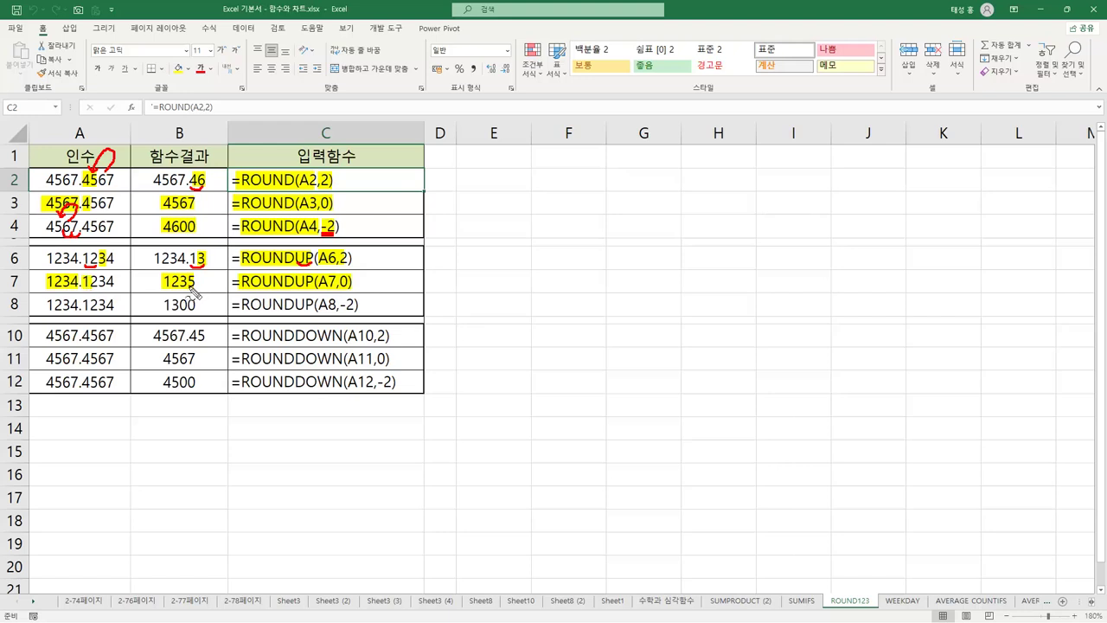
pyautogui.moveTo(184, 285); pyautogui.dragTo(198, 288)
pyautogui.moveTo(239, 304); pyautogui.dragTo(358, 305)
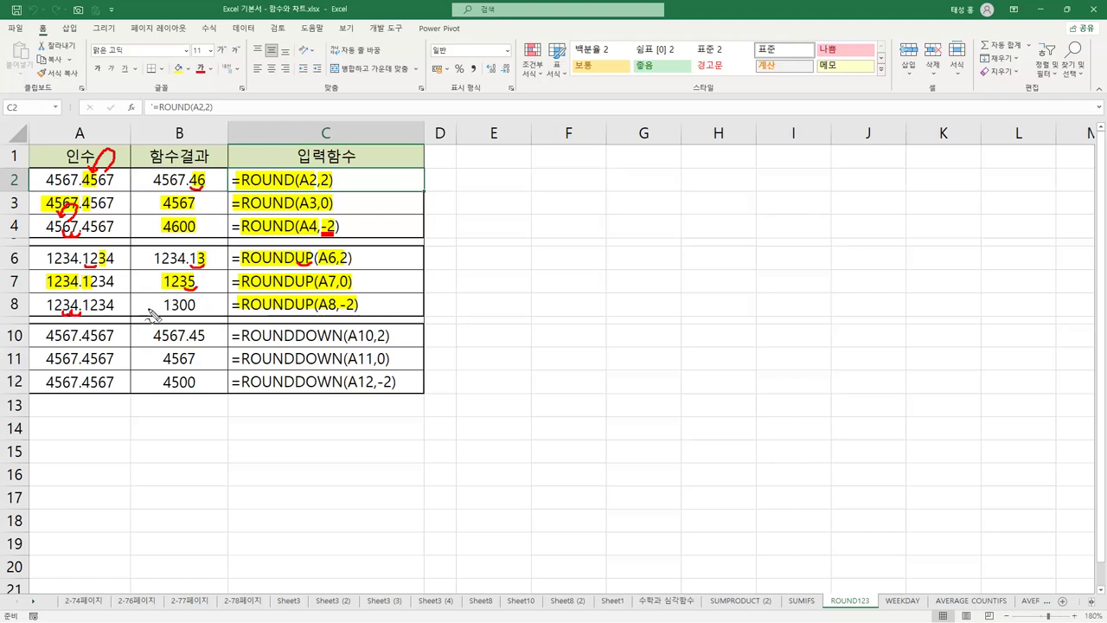
pyautogui.moveTo(165, 311); pyautogui.dragTo(193, 312)
# Examine the ROUNDDOWN formulas with digit arguments 2, 0 and -2 against the source values and results in rows 10 to 12.
pyautogui.moveTo(233, 335); pyautogui.dragTo(389, 337)
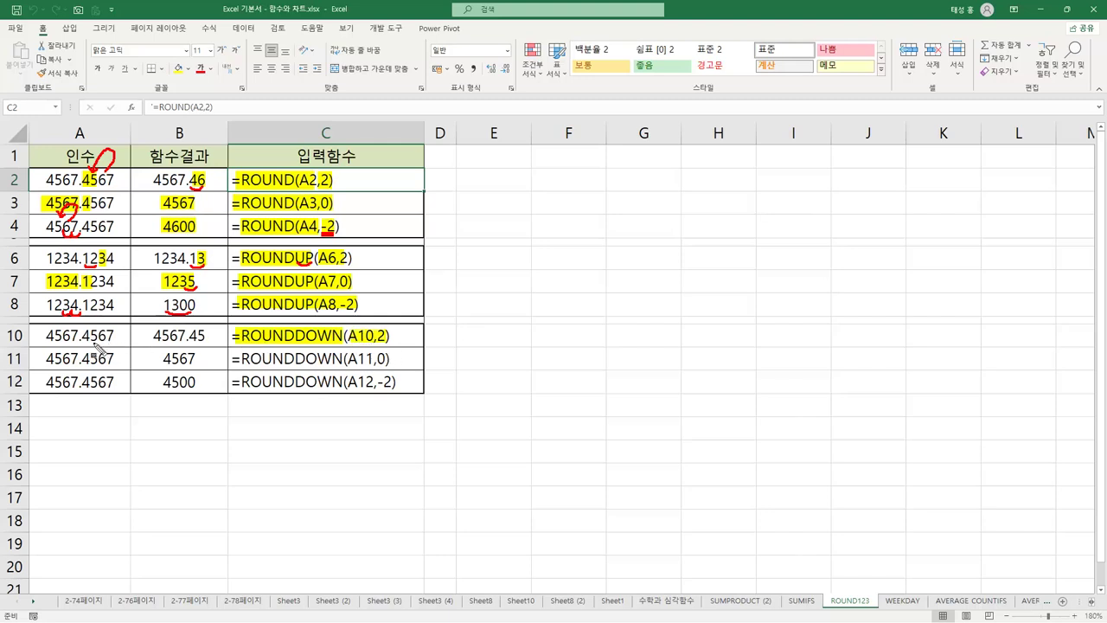
pyautogui.moveTo(84, 336); pyautogui.dragTo(98, 336)
pyautogui.moveTo(188, 335)
pyautogui.mouseDown()
pyautogui.moveTo(246, 358)
pyautogui.moveTo(389, 359)
pyautogui.mouseUp()
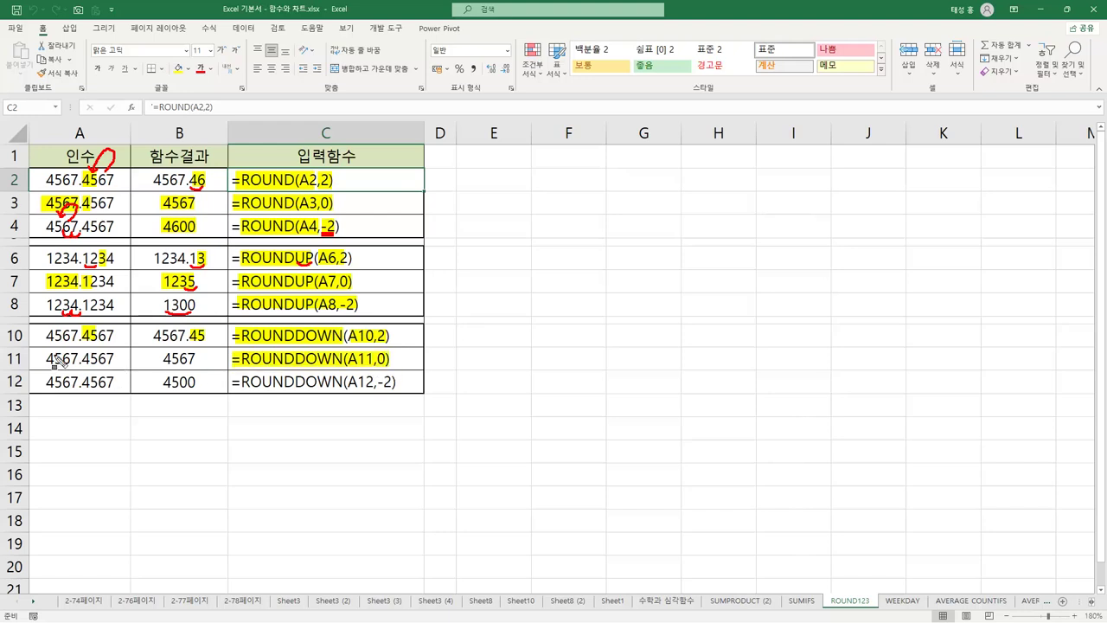
pyautogui.moveTo(45, 359); pyautogui.dragTo(78, 358)
pyautogui.moveTo(162, 358); pyautogui.dragTo(198, 358)
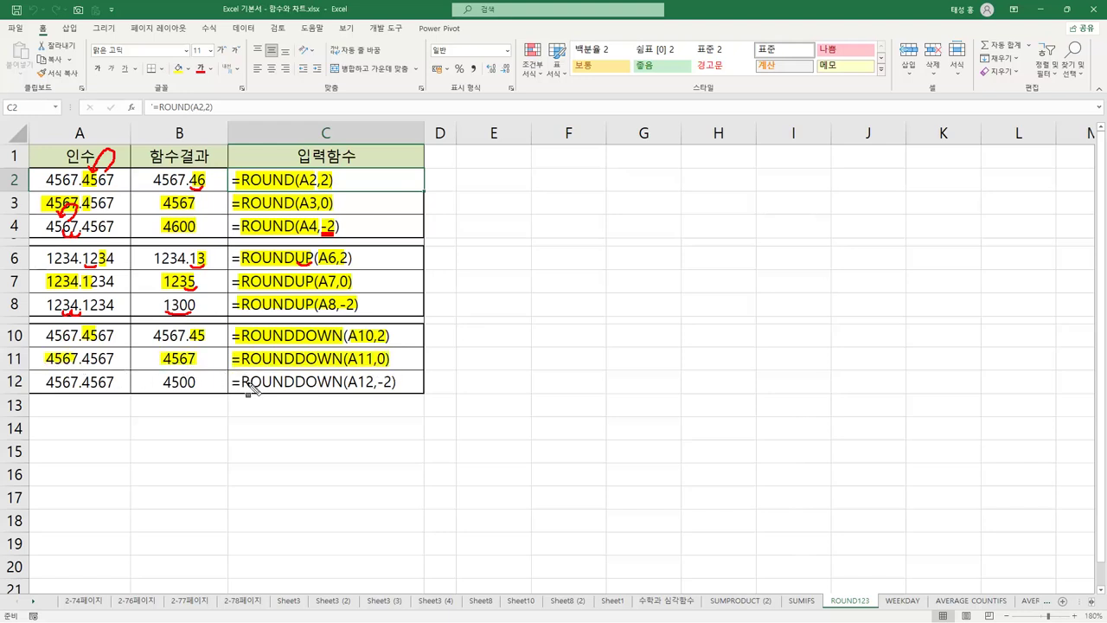
pyautogui.moveTo(233, 381); pyautogui.dragTo(396, 381)
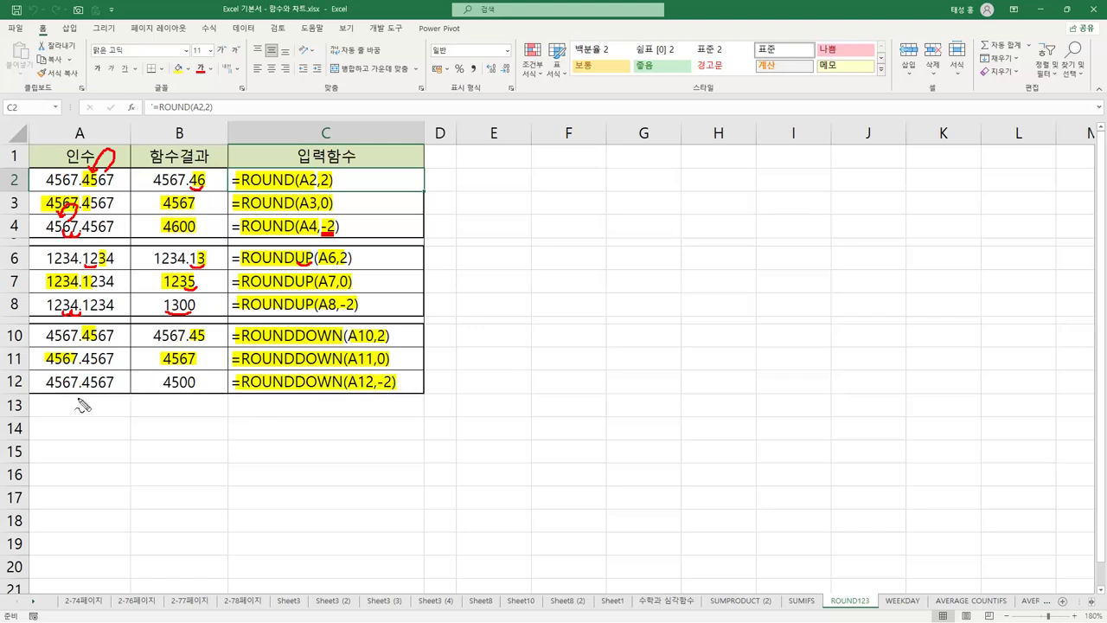
pyautogui.moveTo(80, 391); pyautogui.dragTo(63, 392)
pyautogui.moveTo(167, 390); pyautogui.dragTo(196, 387)
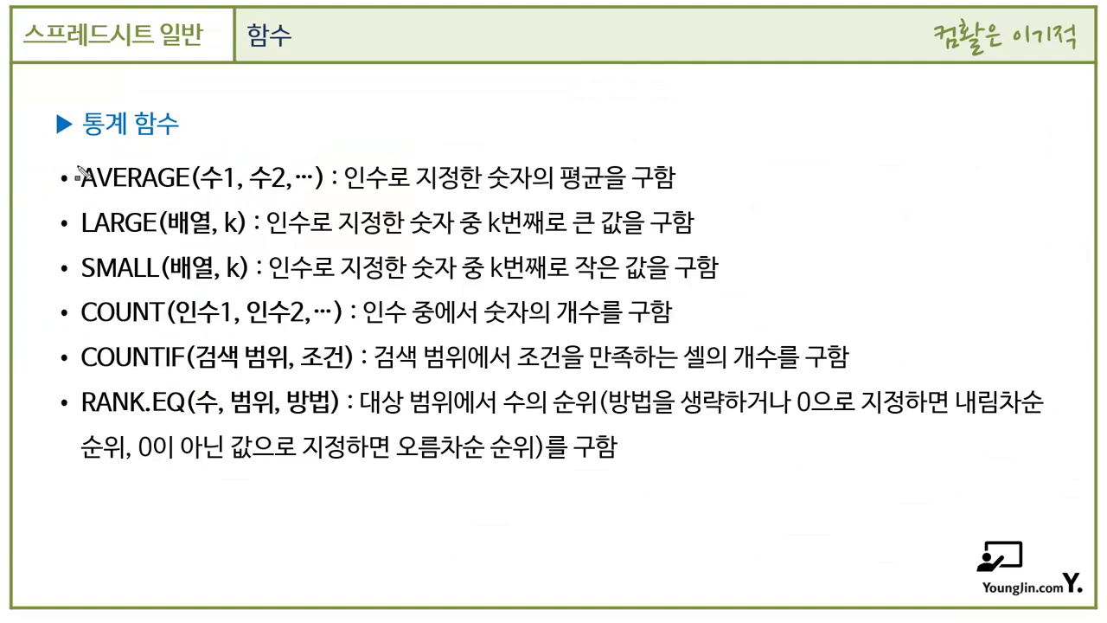
pyautogui.moveTo(82, 176); pyautogui.dragTo(189, 178)
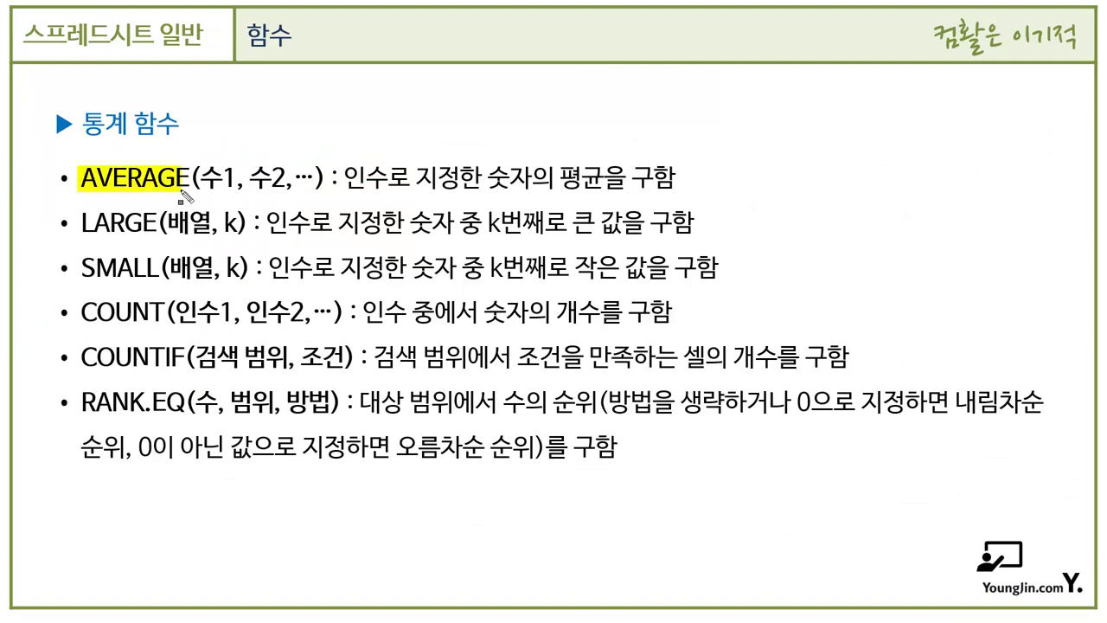
pyautogui.moveTo(487, 178); pyautogui.dragTo(602, 177)
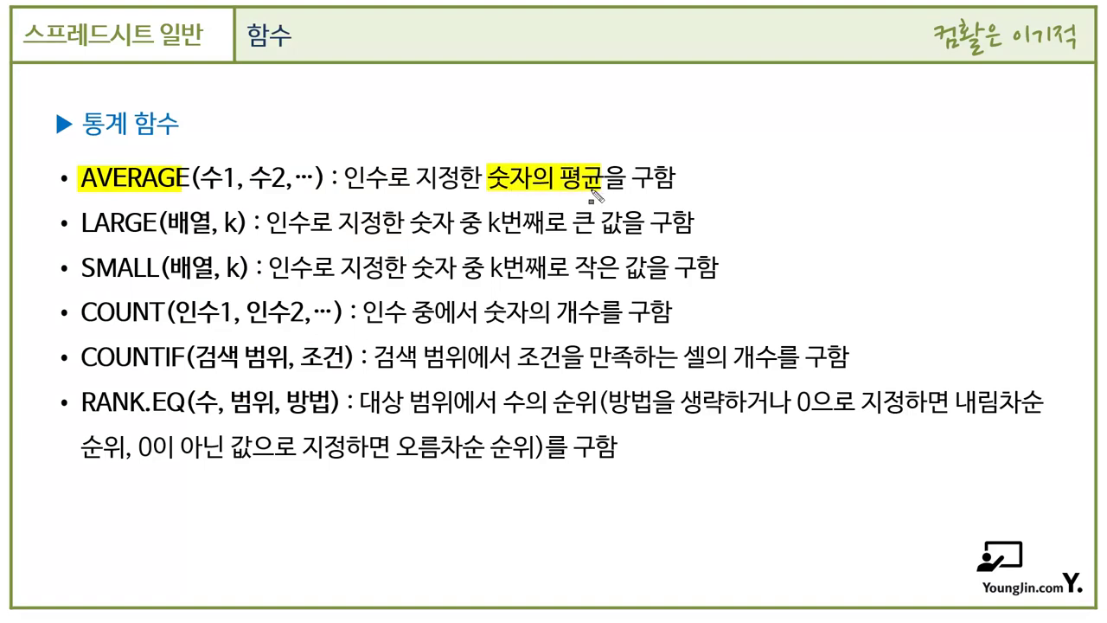
pyautogui.moveTo(79, 216); pyautogui.dragTo(153, 233)
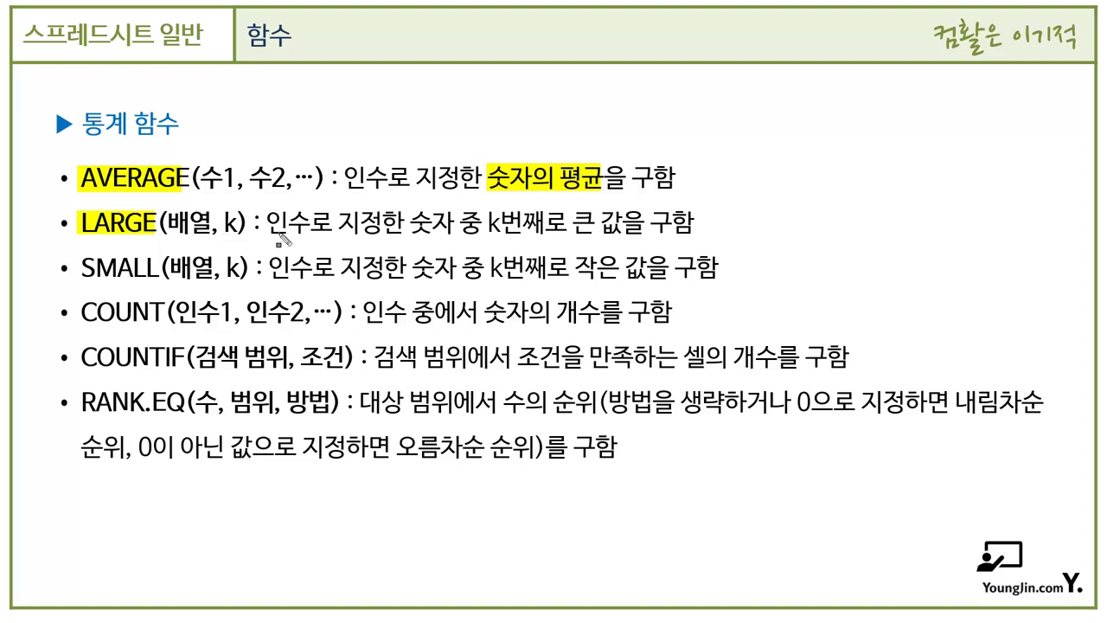
pyautogui.moveTo(487, 214); pyautogui.dragTo(625, 220)
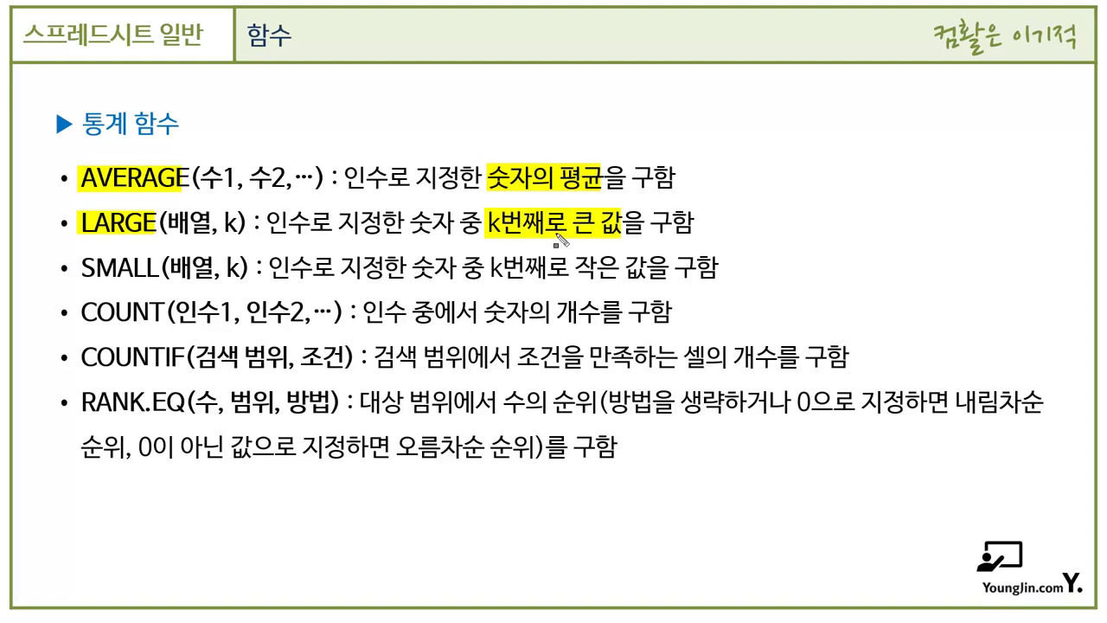
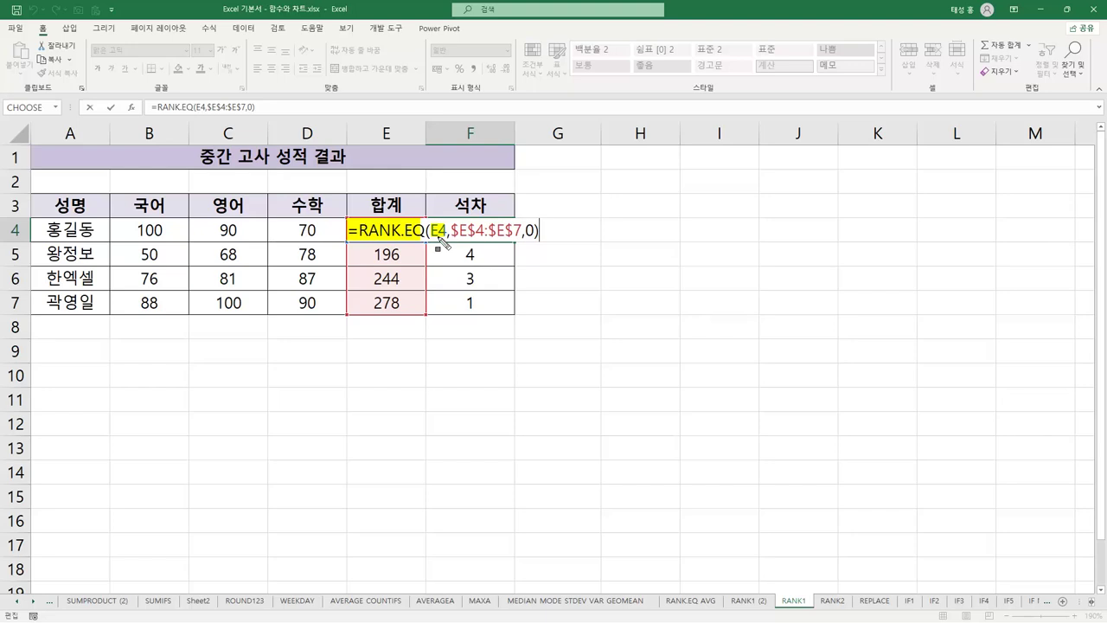
# Review the number, range and order arguments of =RANK.EQ(E4,$E$4:$E$7,0) in F4 and commit the formula.
pyautogui.moveTo(452, 231); pyautogui.dragTo(522, 233)
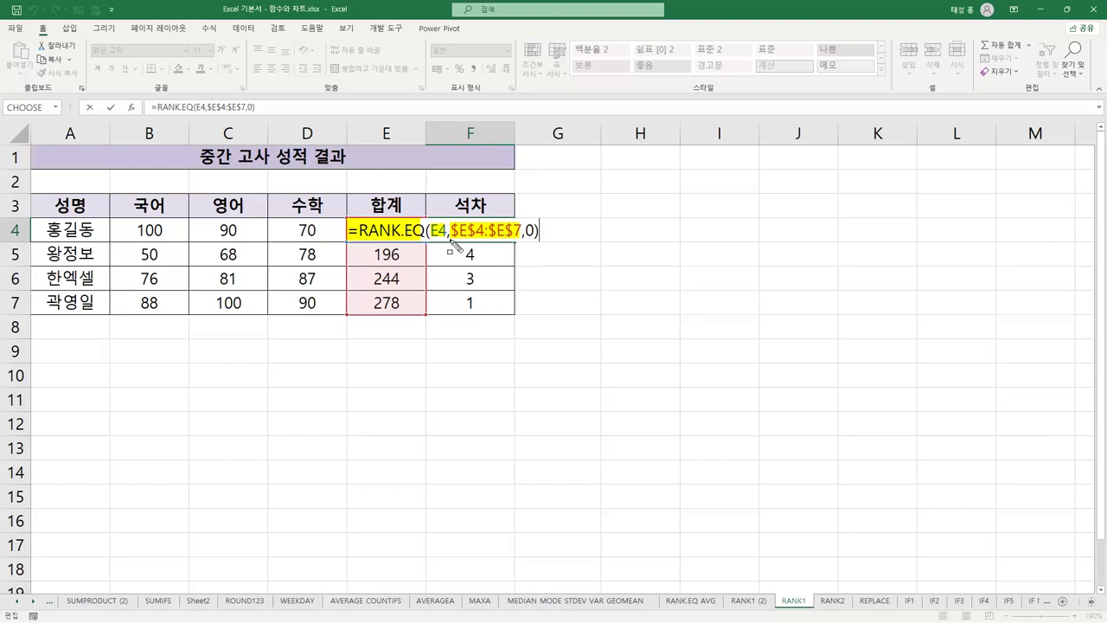
pyautogui.moveTo(451, 240); pyautogui.dragTo(523, 244)
pyautogui.moveTo(430, 241); pyautogui.dragTo(448, 241)
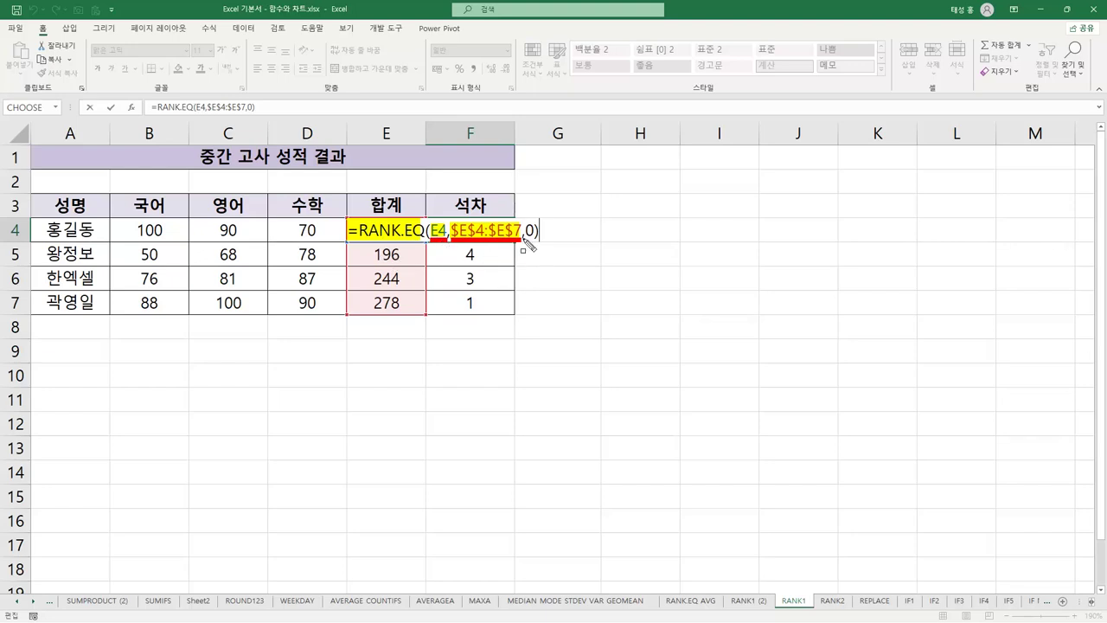
pyautogui.moveTo(522, 239); pyautogui.dragTo(534, 240)
pyautogui.press('Escape')
pyautogui.hotkey('ctrl', 'Return')
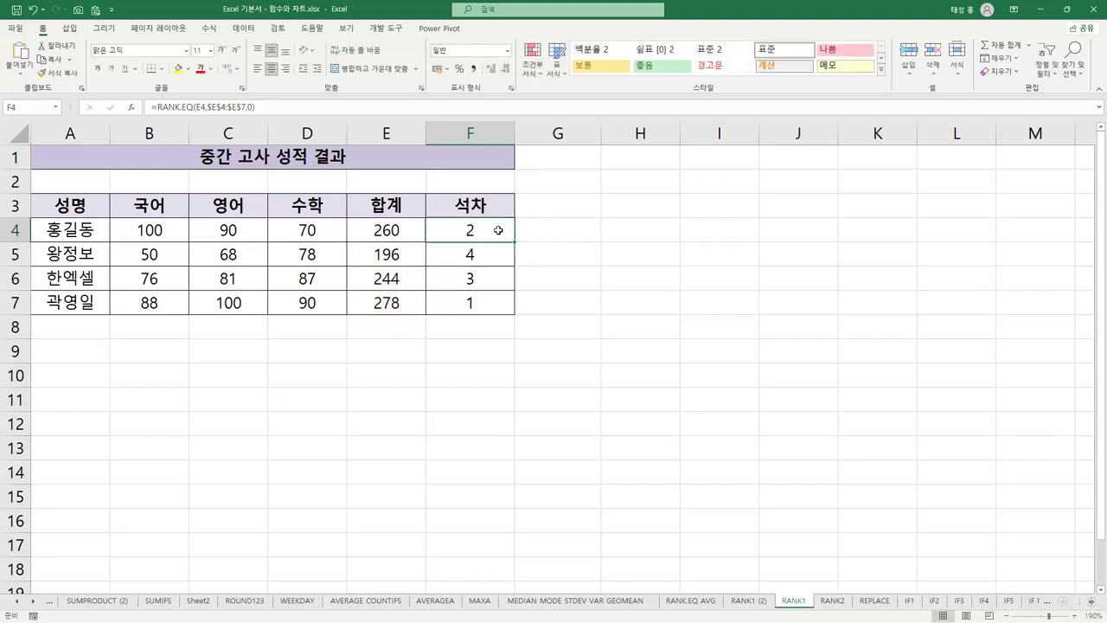
# Clear the 석차 cells F5:F7 and refill them with the RANK.EQ formula from F4.
pyautogui.moveTo(489, 254); pyautogui.dragTo(484, 302)
pyautogui.press('Delete')
pyautogui.click(487, 236)
pyautogui.moveTo(514, 243); pyautogui.dragTo(514, 308)
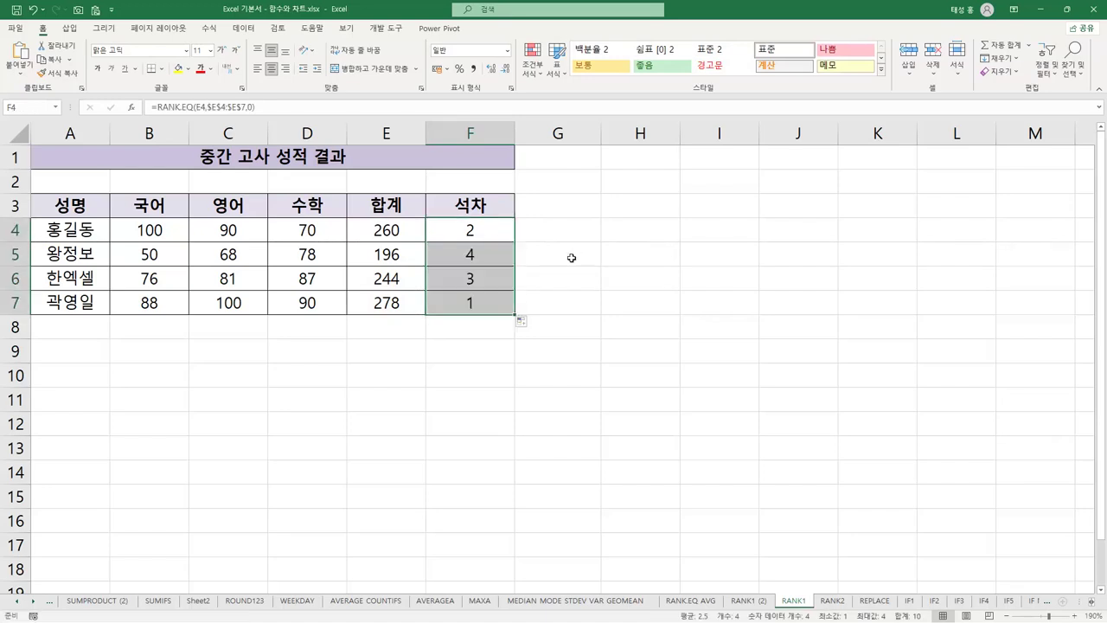
# Inspect the copied RANK.EQ formulas in F5, F6 and F7.
pyautogui.click(486, 252)
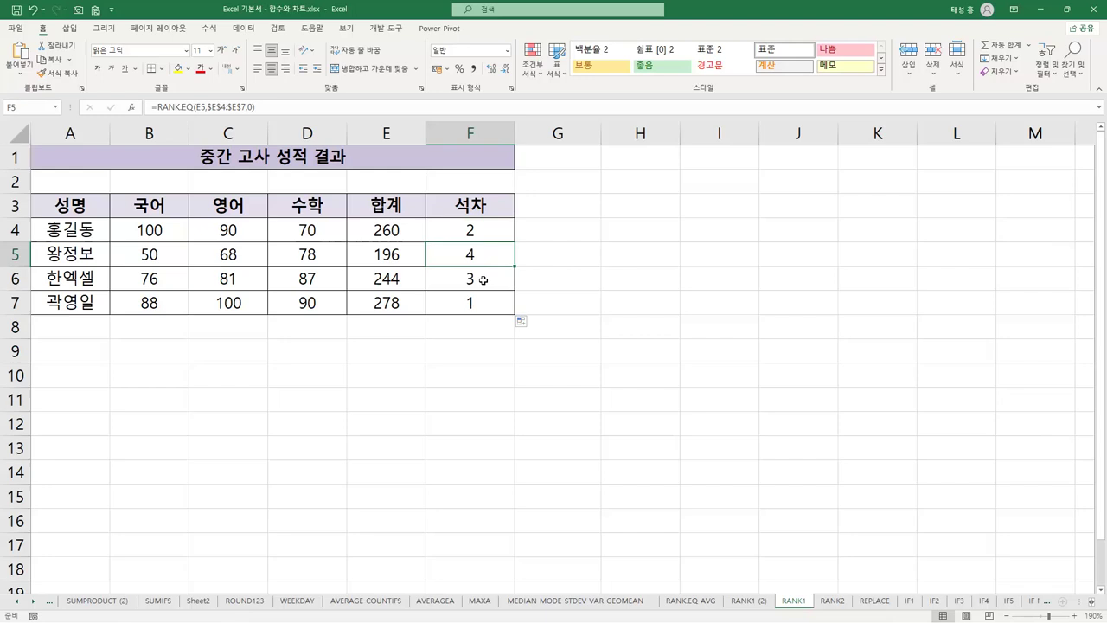
pyautogui.click(486, 278)
pyautogui.click(487, 302)
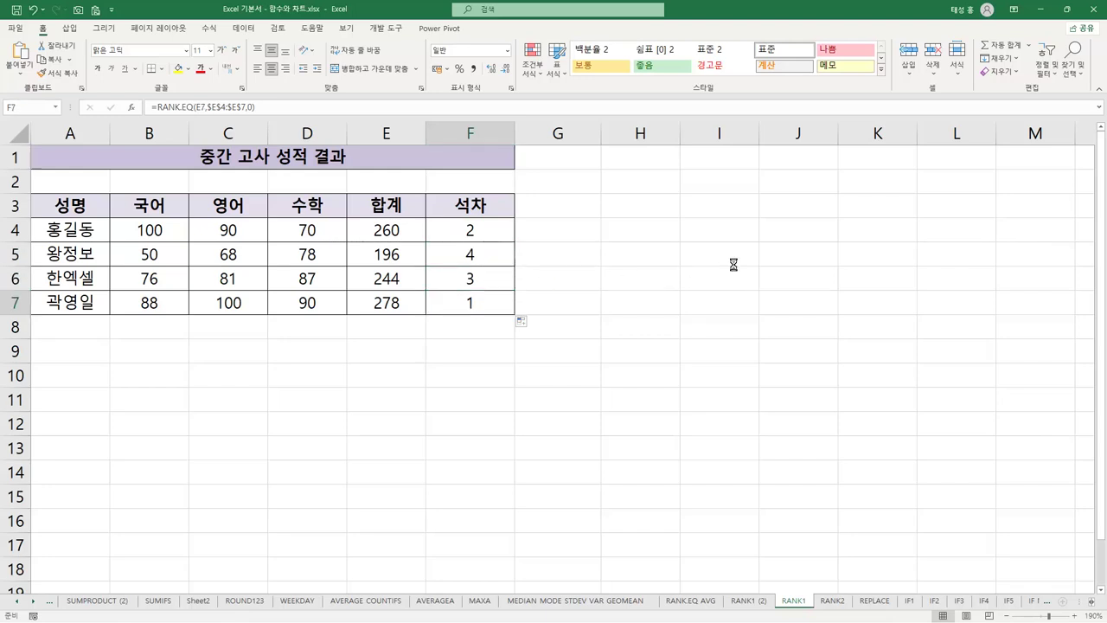
# Show the sheet's formulas with column F widened to fit, and compare the RANK.EQ arguments across F4:F7.
pyautogui.hotkey('ctrl', '`')
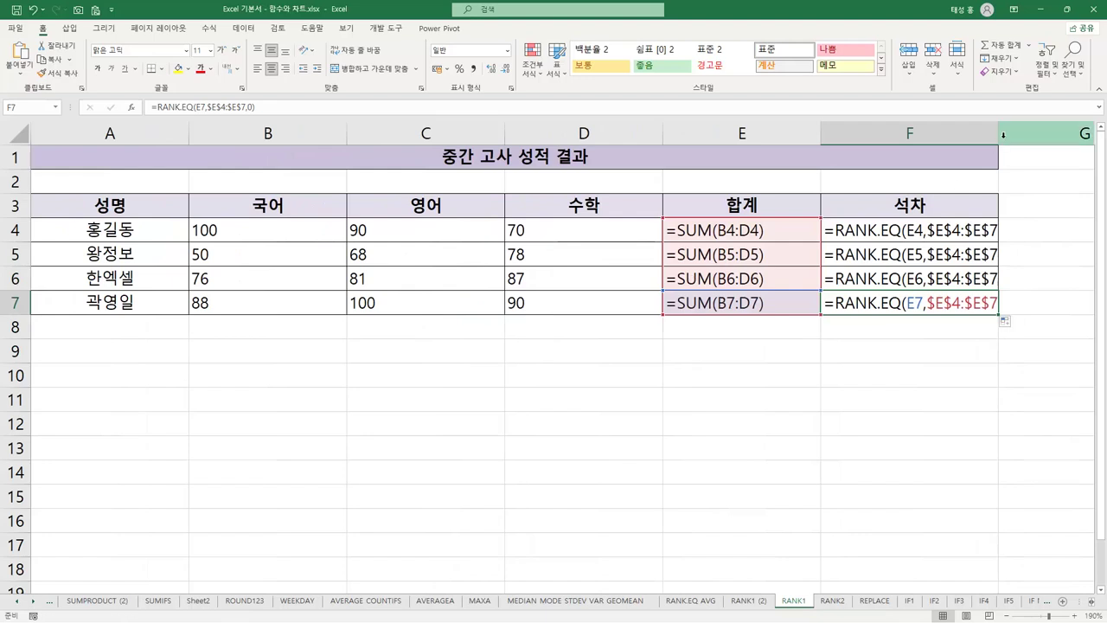
pyautogui.moveTo(999, 133); pyautogui.dragTo(1063, 155)
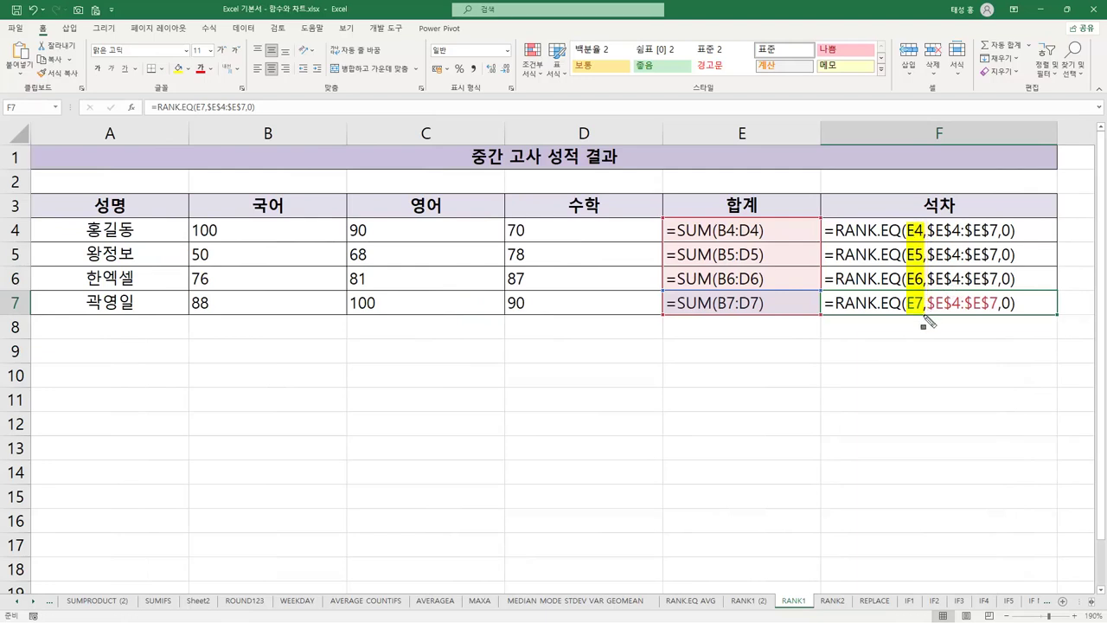
pyautogui.moveTo(928, 232)
pyautogui.mouseDown()
pyautogui.moveTo(988, 244)
pyautogui.moveTo(1000, 316)
pyautogui.mouseUp()
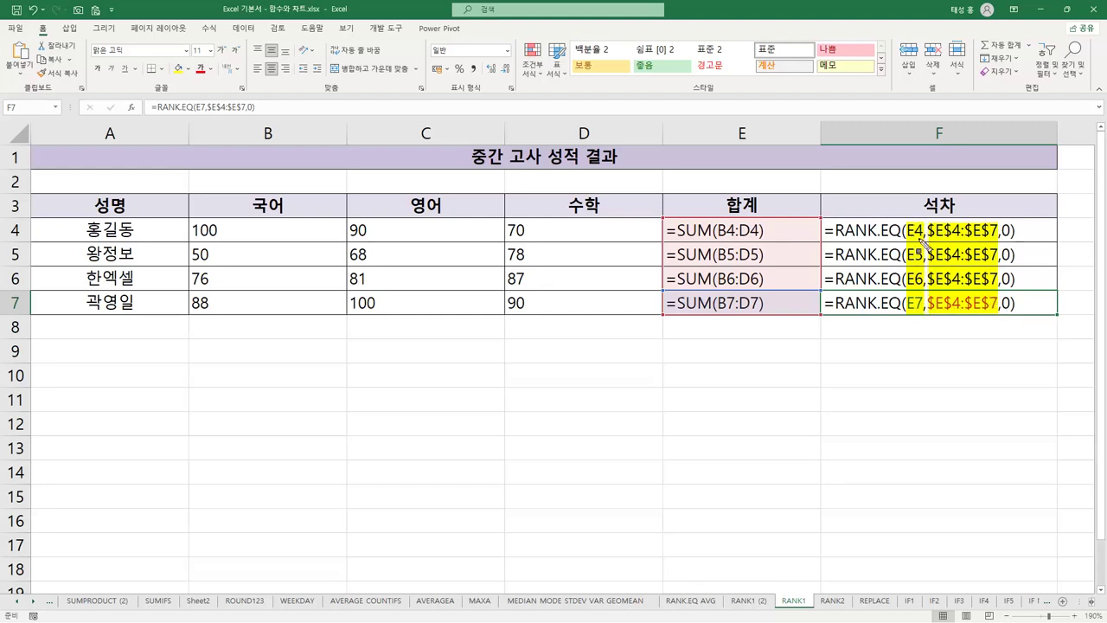
pyautogui.moveTo(1008, 225); pyautogui.dragTo(1009, 309)
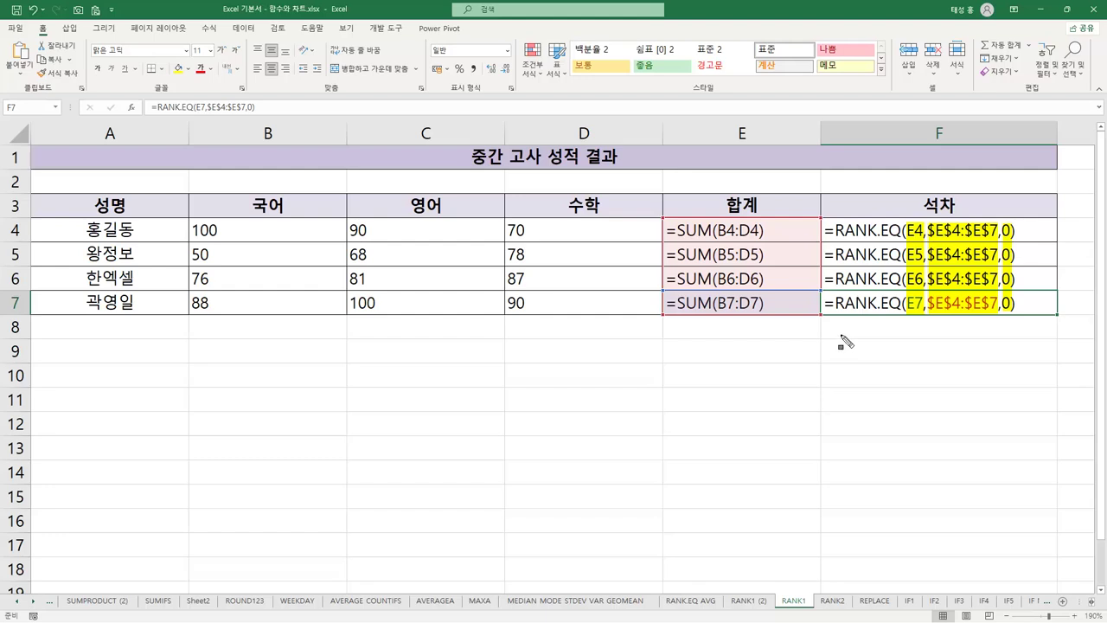
# Switch the RANK1 sheet from formulas back to results, and open the RANK2 sheet.
pyautogui.press('Escape')
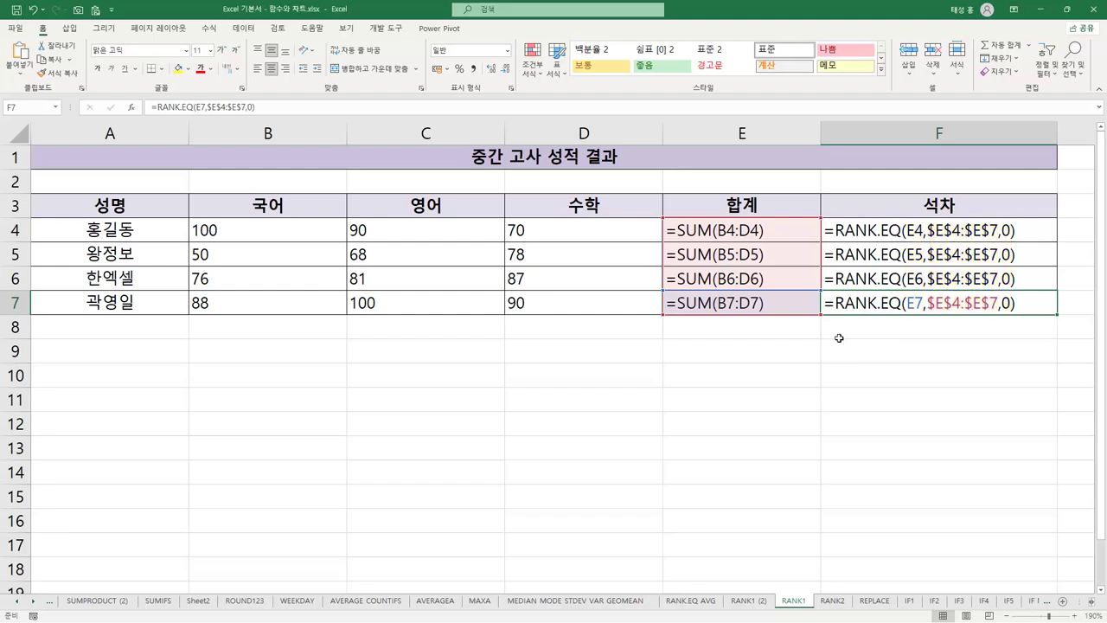
pyautogui.hotkey('ctrl', '`')
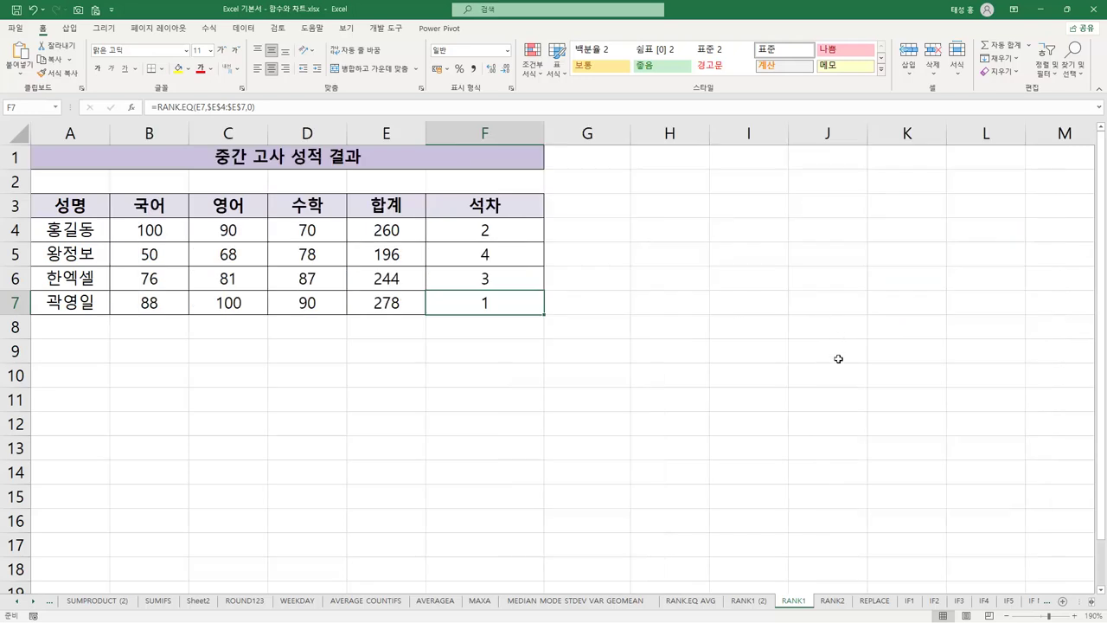
pyautogui.click(836, 606)
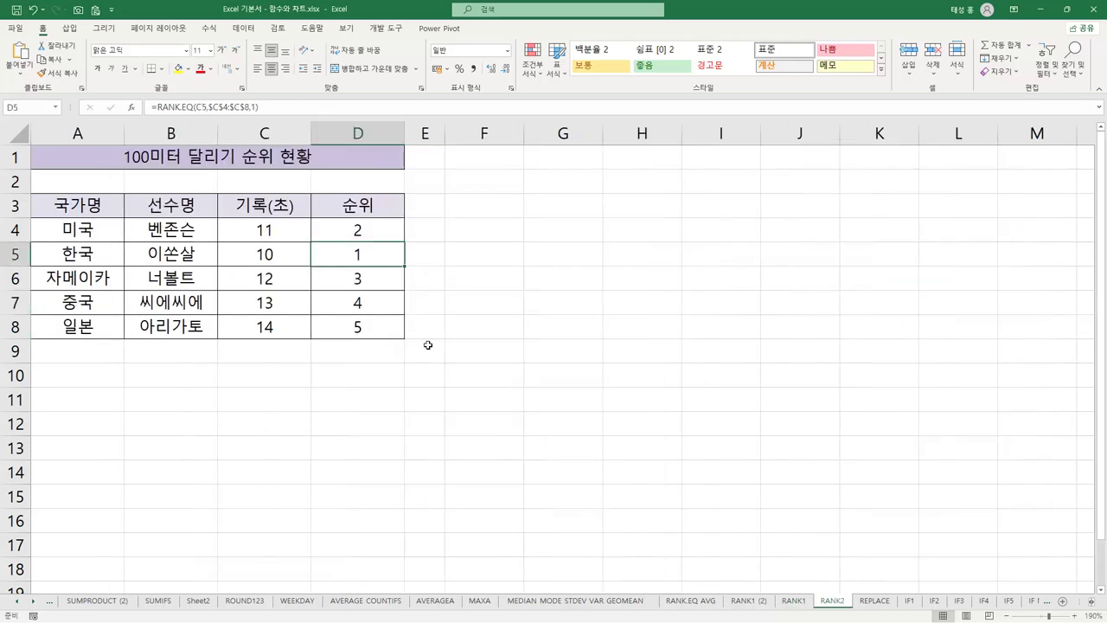
# Examine the 100미터 달리기 순위 현황 table, relating the 기록(초) values to the 순위 column.
pyautogui.click(346, 222)
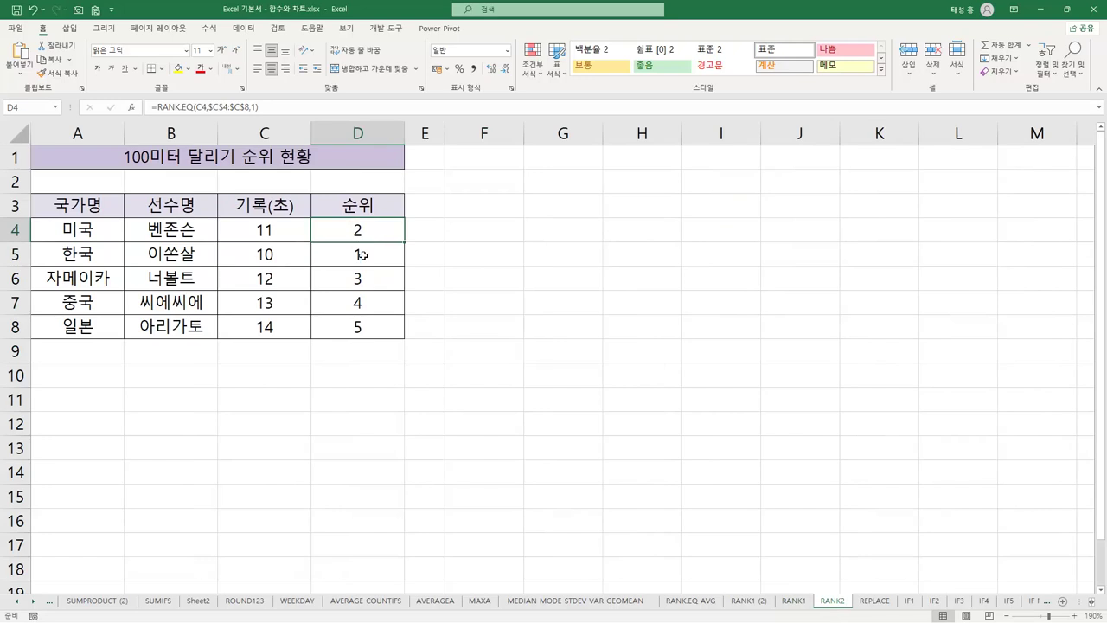
pyautogui.click(274, 162)
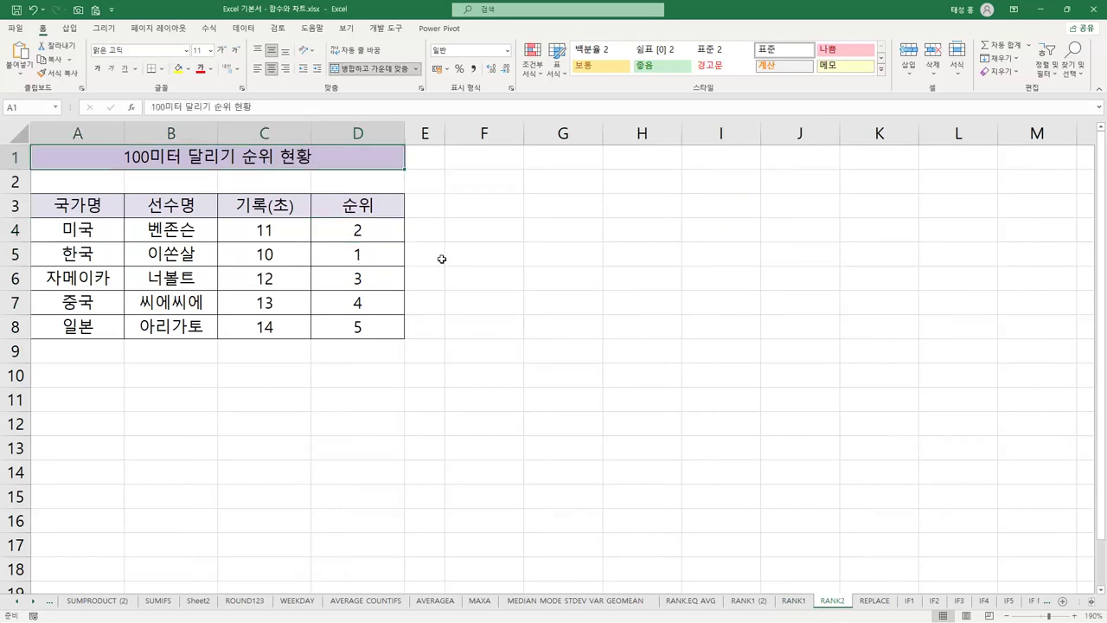
pyautogui.click(382, 237)
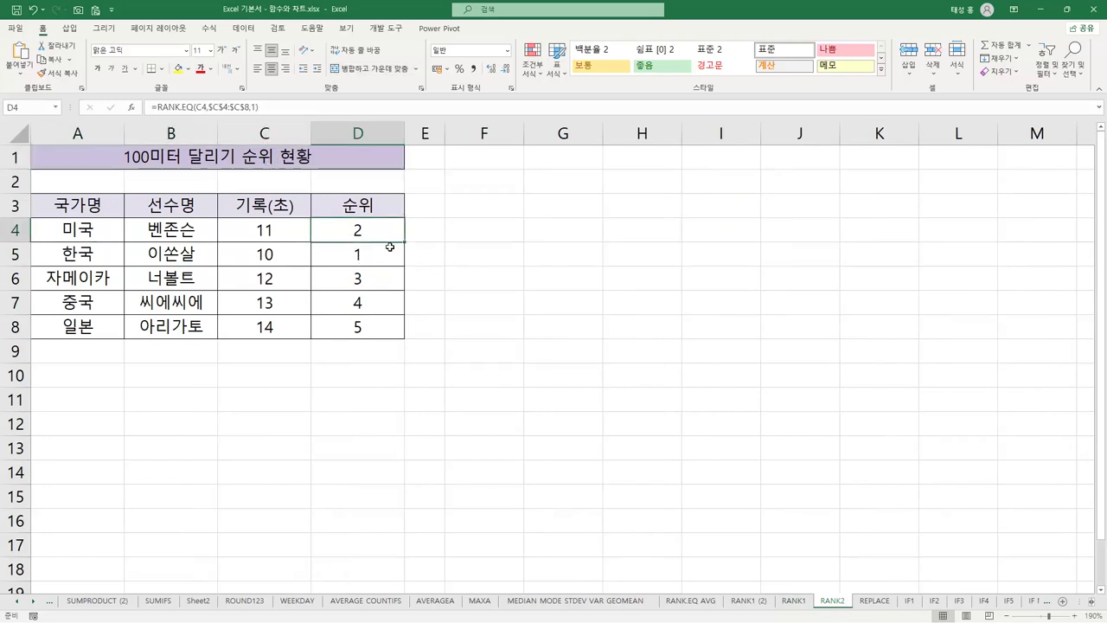
pyautogui.click(192, 259)
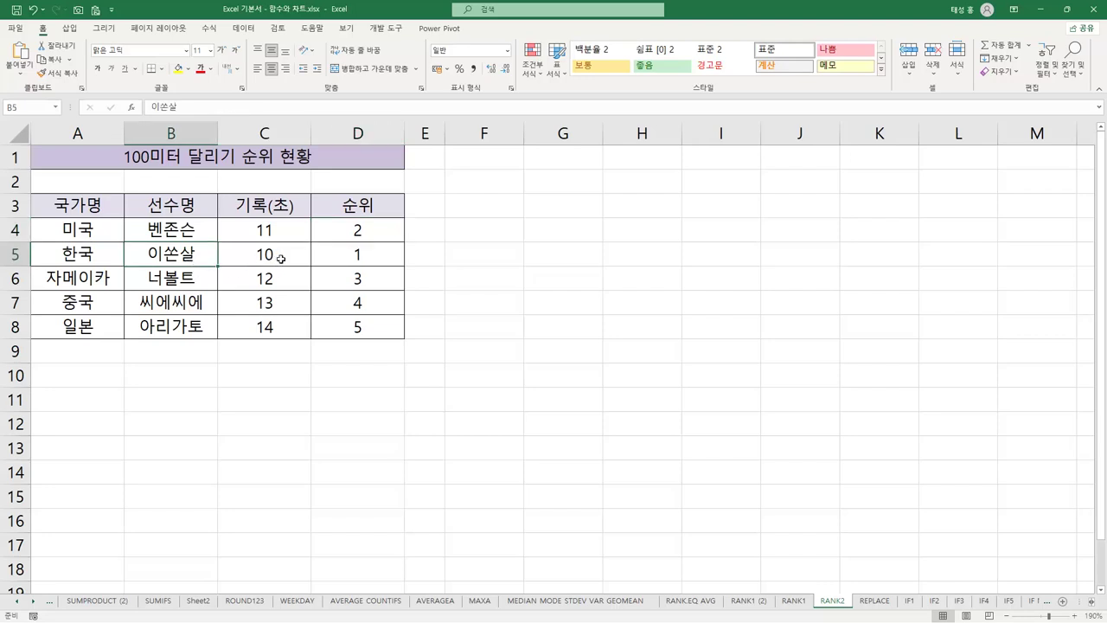
pyautogui.click(281, 259)
pyautogui.click(360, 255)
pyautogui.click(305, 256)
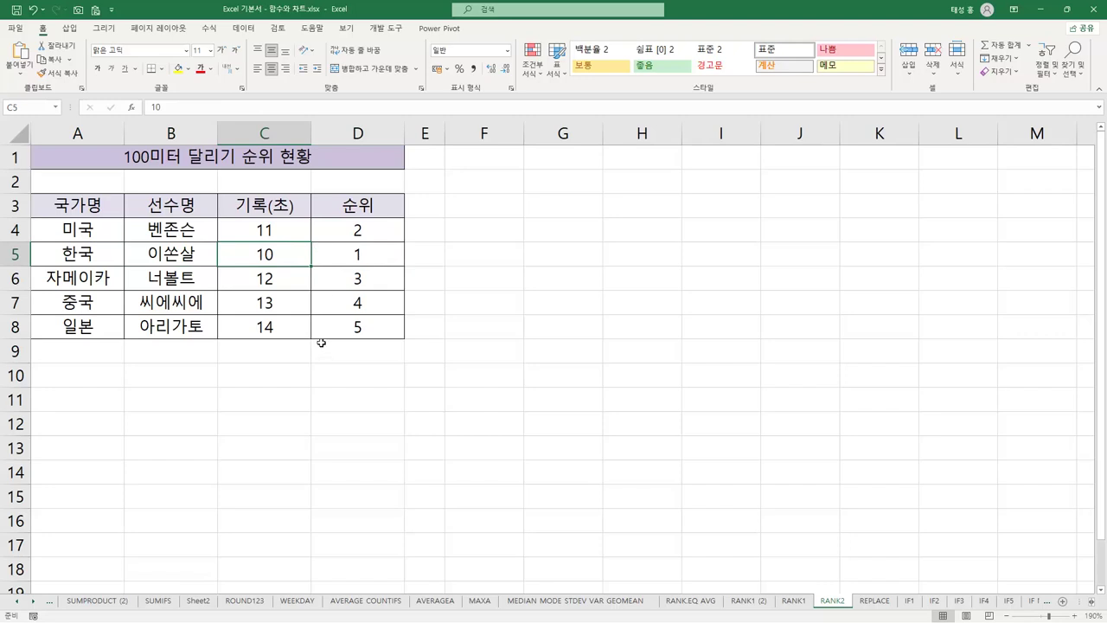
pyautogui.click(293, 327)
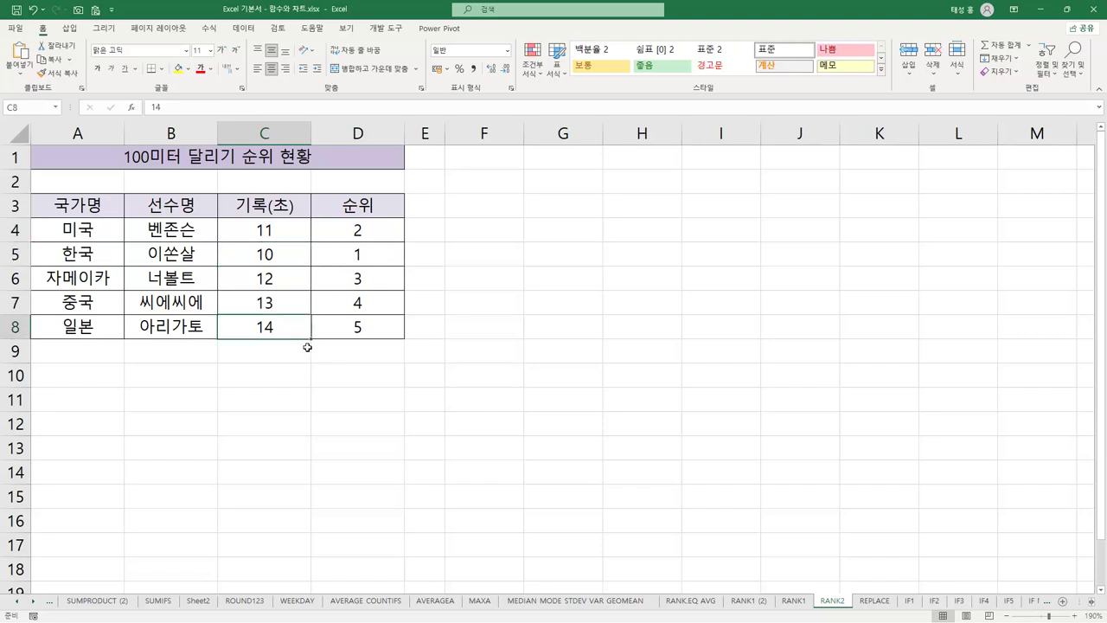
# Review the number, range and order arguments of =RANK.EQ(C4,$C$4:$C$8,1) in D4 and commit the formula.
pyautogui.click(381, 230)
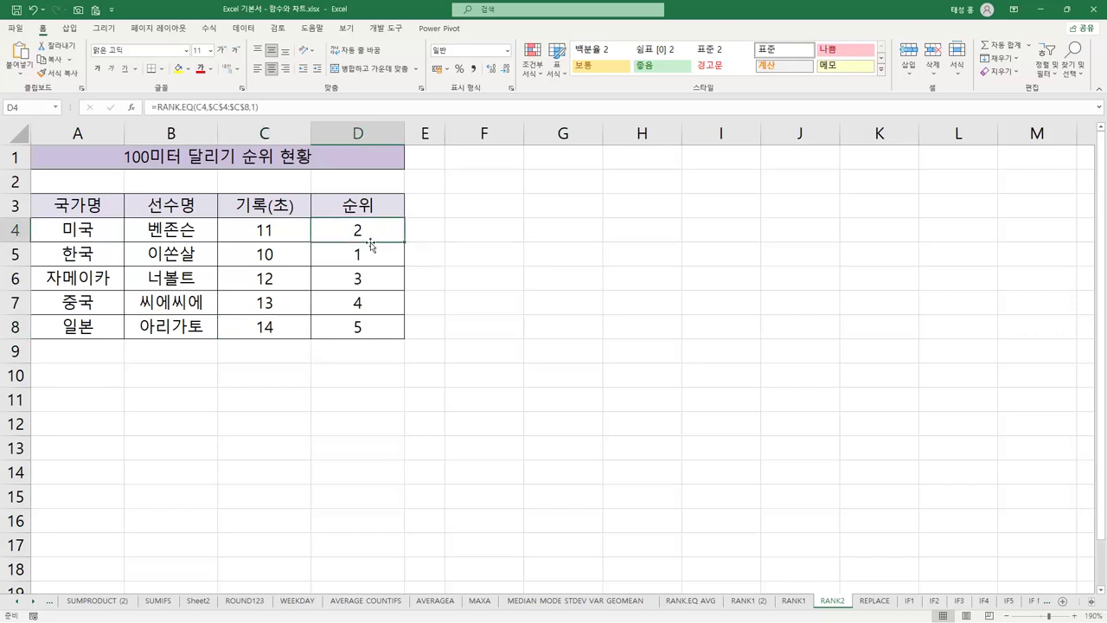
pyautogui.press('F2')
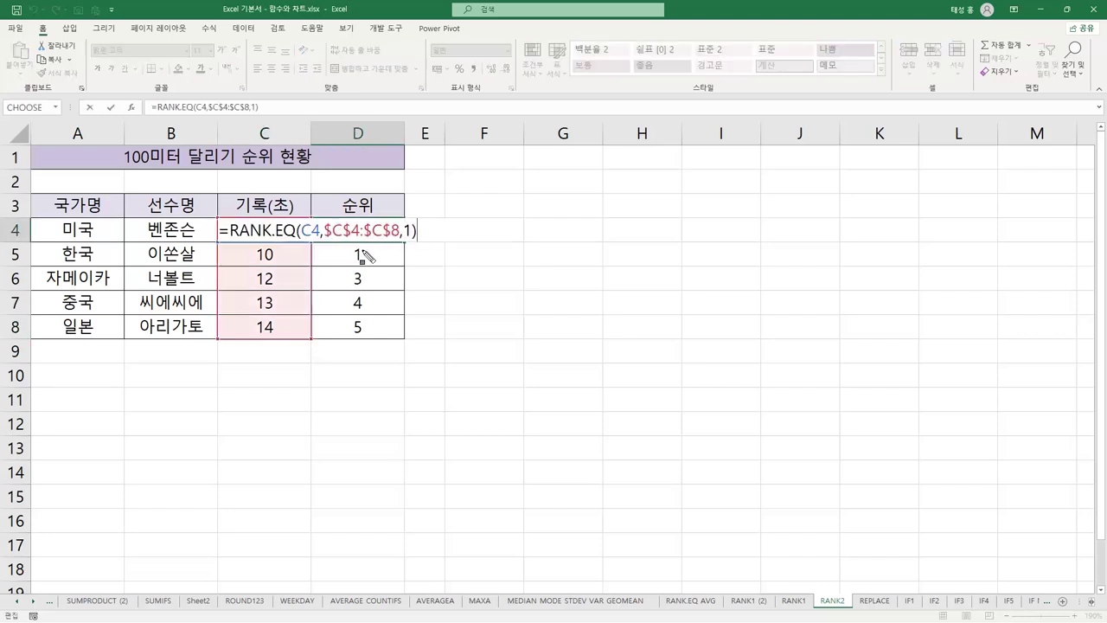
pyautogui.moveTo(219, 230); pyautogui.dragTo(424, 252)
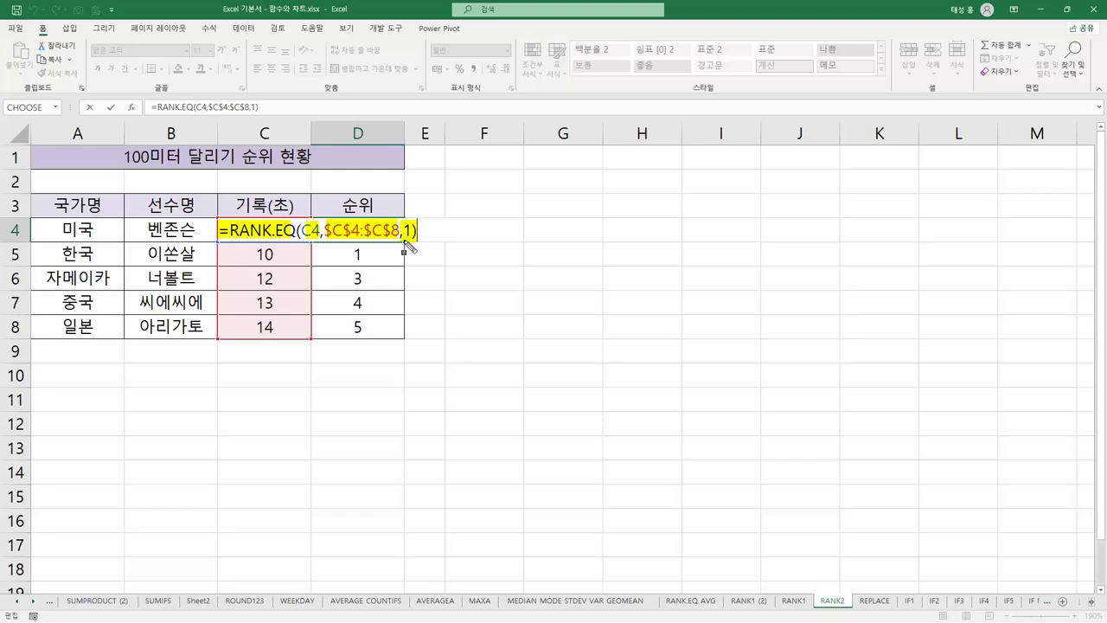
pyautogui.click(403, 242)
pyautogui.press('Return')
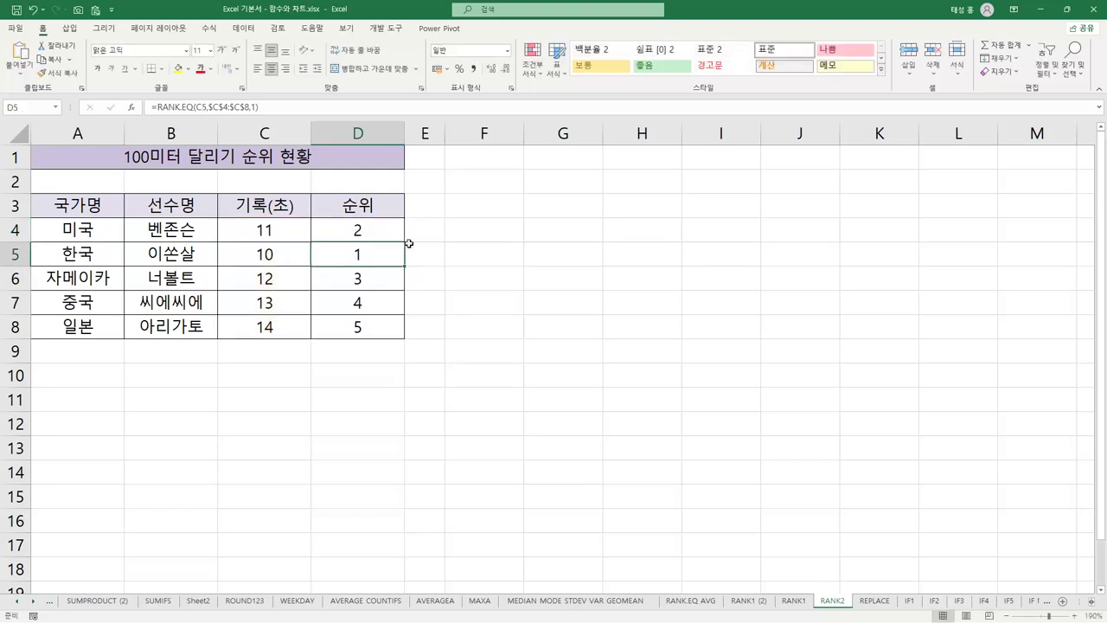
# Clear the 순위 cells D5:D8 and refill them with the RANK.EQ formula from D4.
pyautogui.moveTo(370, 251); pyautogui.dragTo(370, 324)
pyautogui.press('Delete')
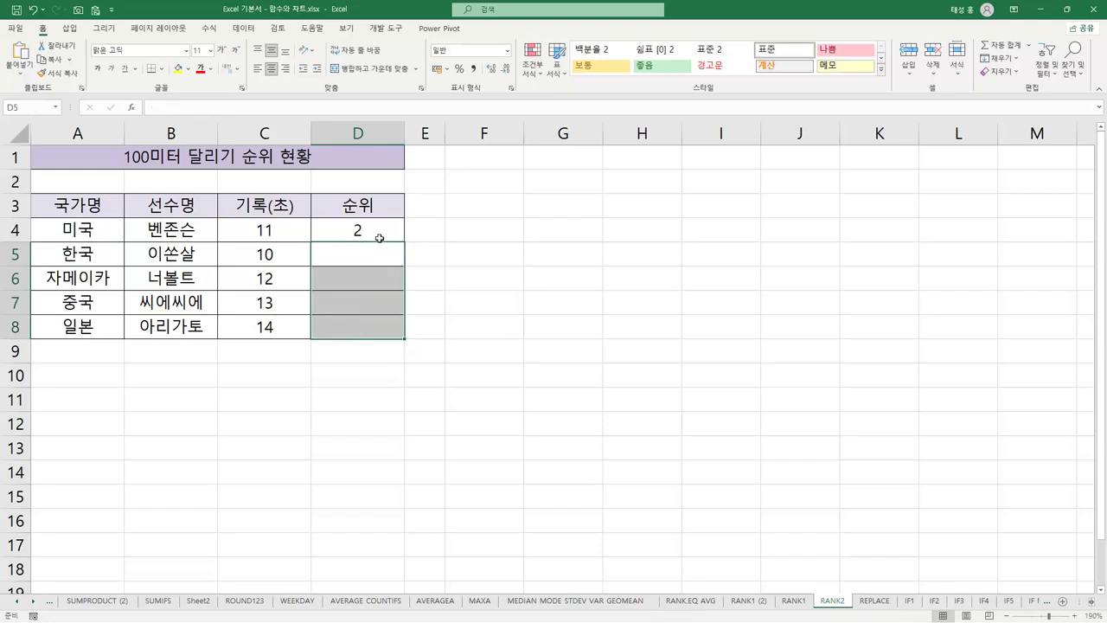
pyautogui.click(379, 238)
pyautogui.doubleClick(406, 242)
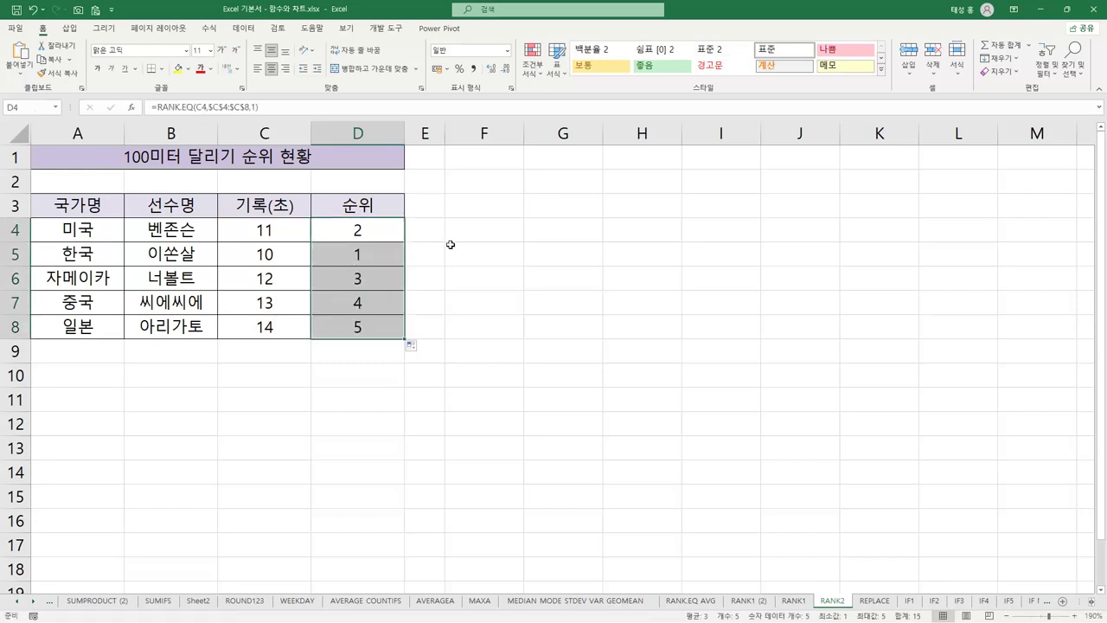
# Compare each 기록(초) value in C4:C8 with its rank in D4:D8.
pyautogui.click(268, 258)
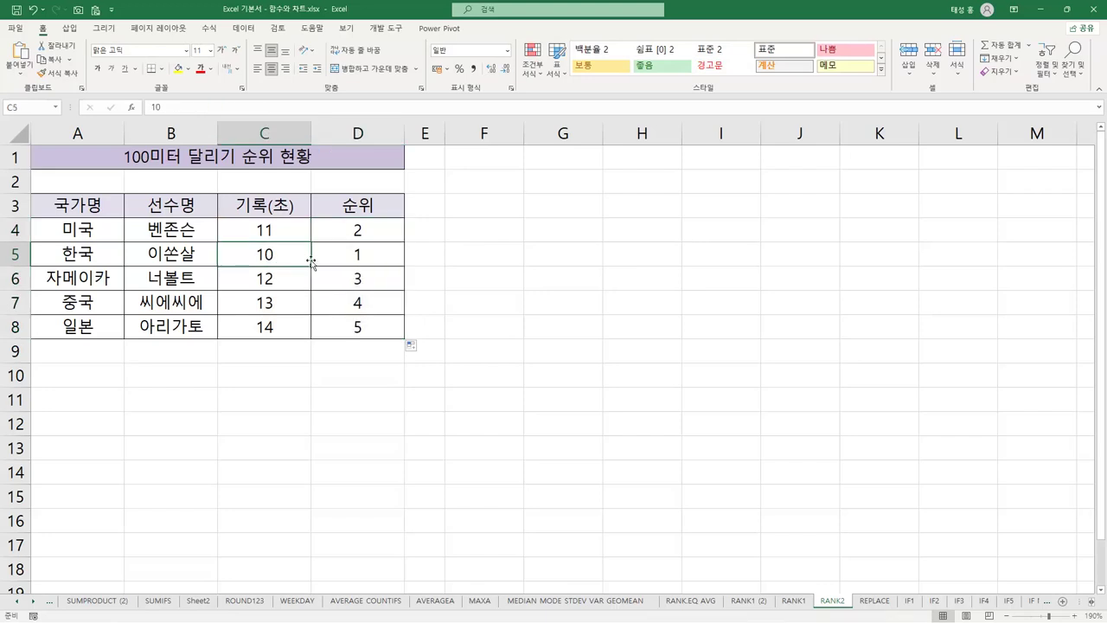
pyautogui.click(334, 254)
pyautogui.click(279, 233)
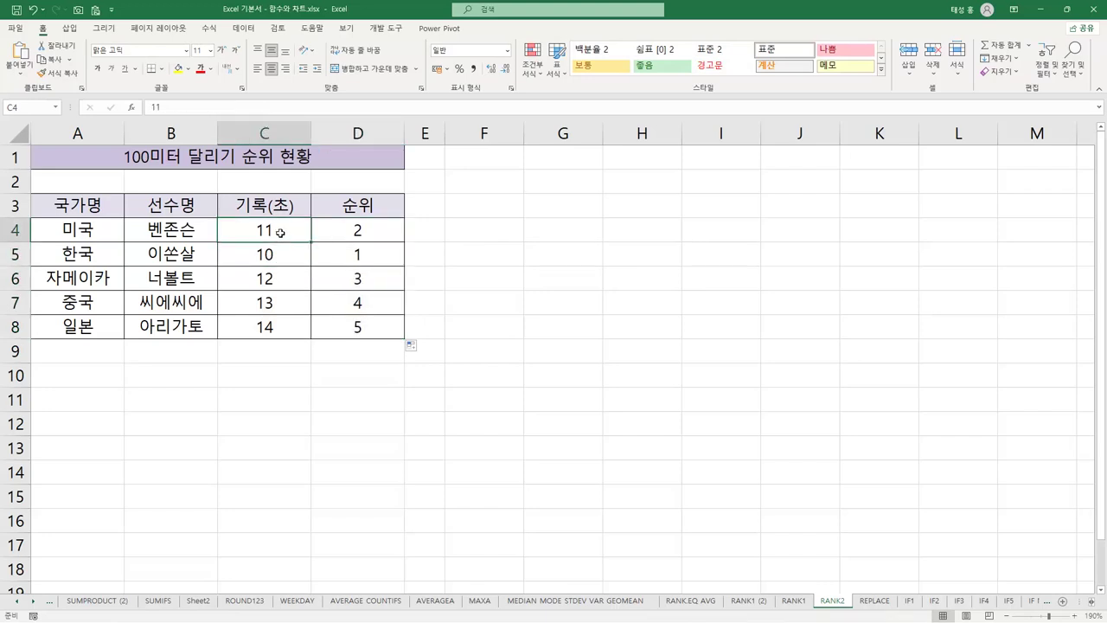
pyautogui.click(343, 232)
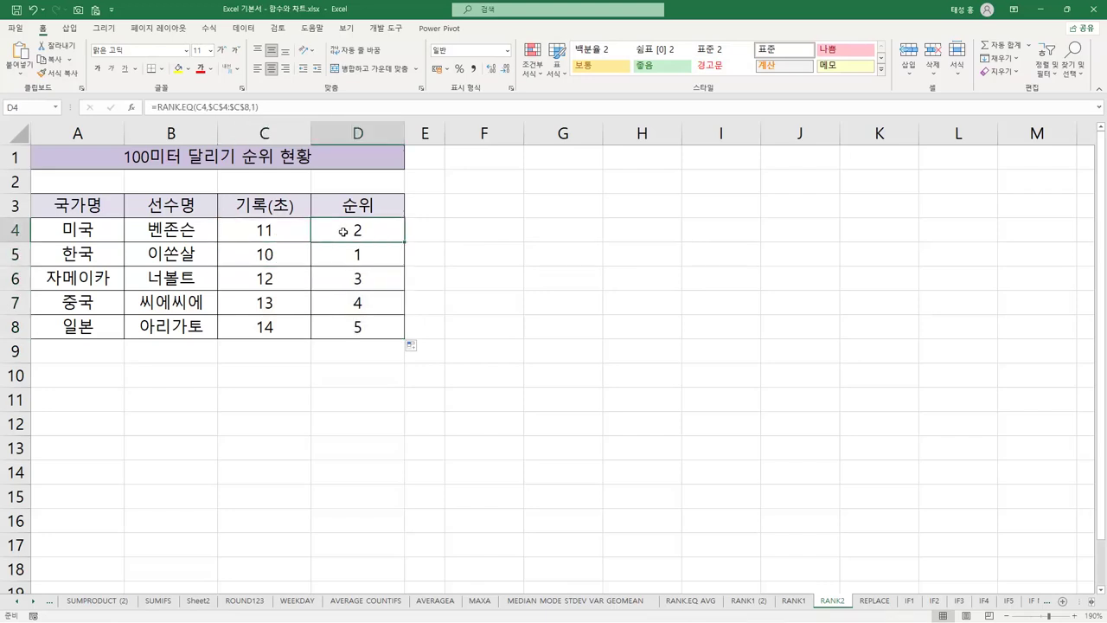
pyautogui.click(282, 284)
pyautogui.click(341, 281)
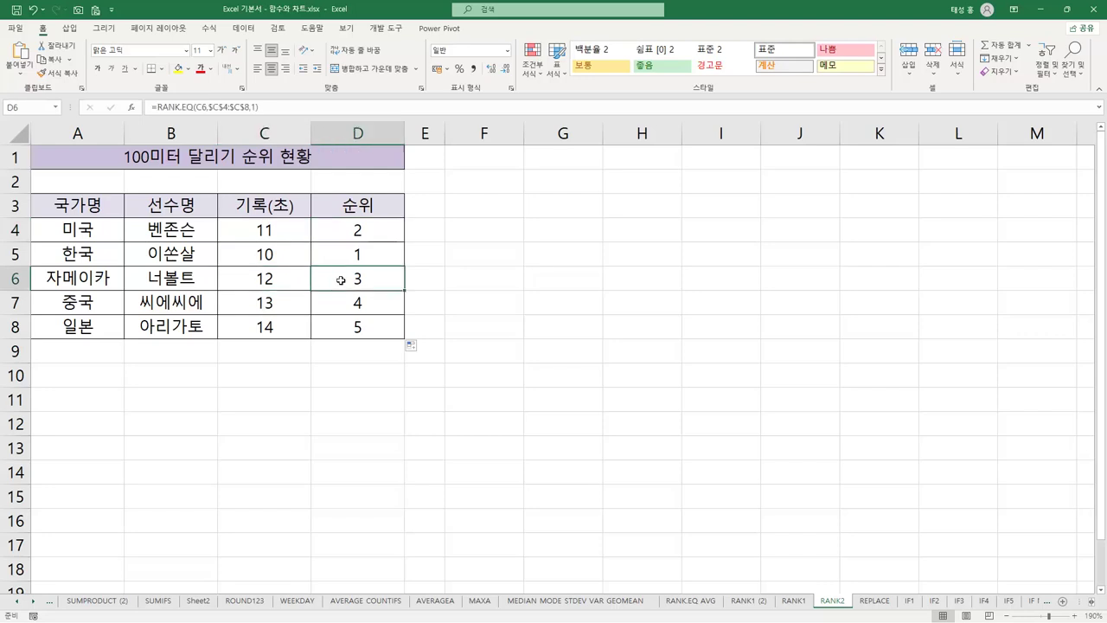
pyautogui.click(282, 304)
pyautogui.click(340, 302)
pyautogui.click(286, 327)
pyautogui.click(333, 327)
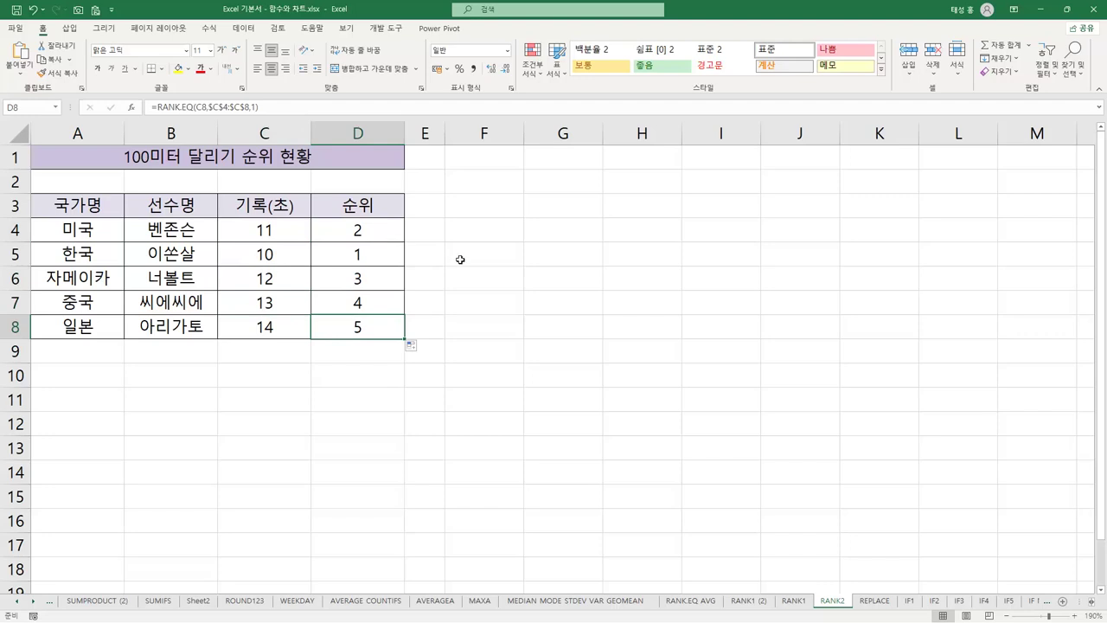
# Show the sheet's formulas with column D widened to fit, and compare the RANK.EQ arguments across D4:D8.
pyautogui.hotkey('ctrl', '`')
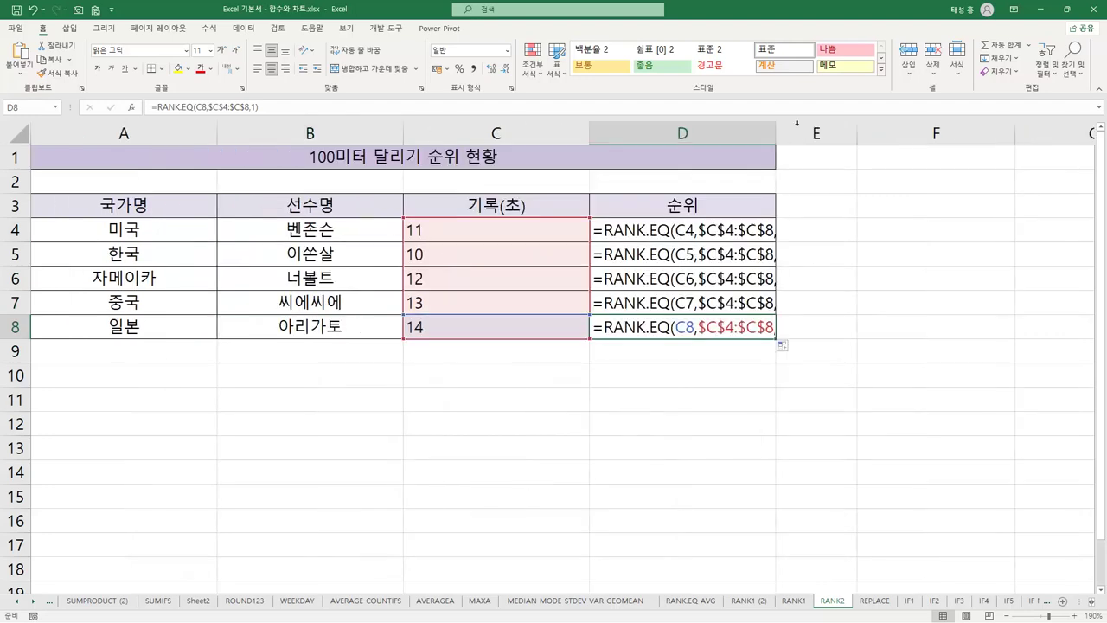
pyautogui.moveTo(776, 132); pyautogui.dragTo(869, 149)
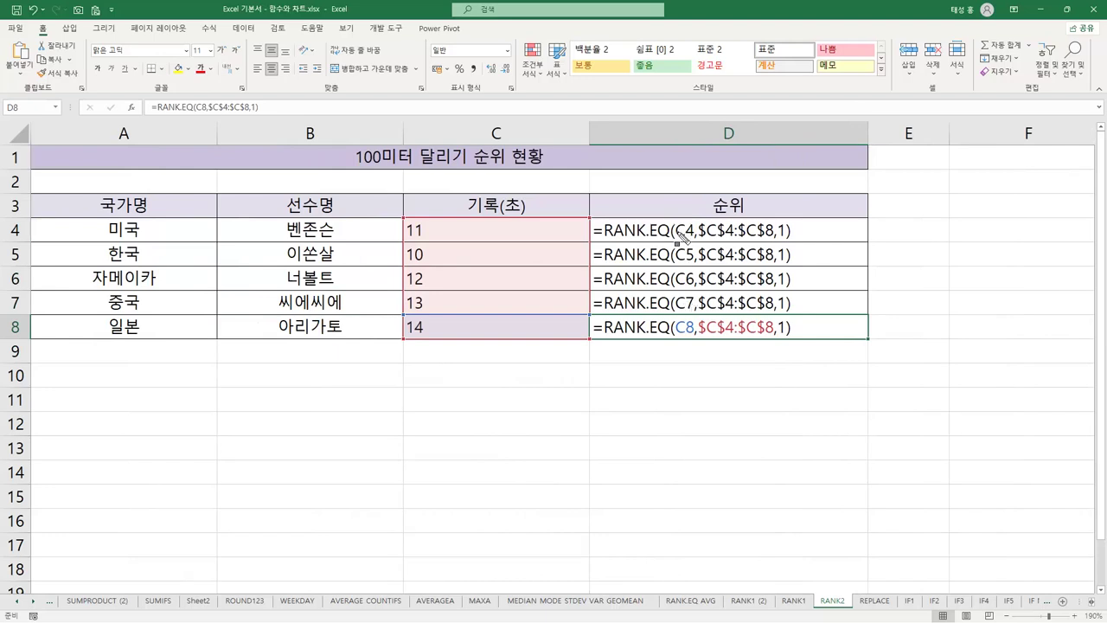
pyautogui.moveTo(679, 229); pyautogui.dragTo(693, 339)
pyautogui.moveTo(699, 226)
pyautogui.mouseDown()
pyautogui.moveTo(727, 277)
pyautogui.moveTo(700, 337)
pyautogui.moveTo(779, 342)
pyautogui.mouseUp()
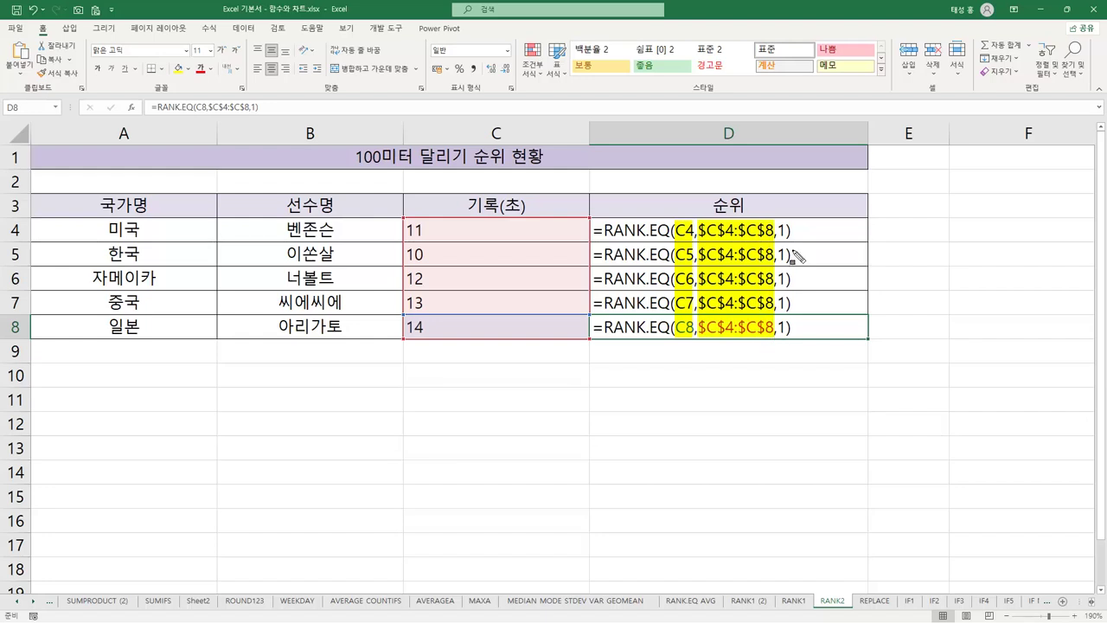
pyautogui.moveTo(783, 226); pyautogui.dragTo(786, 345)
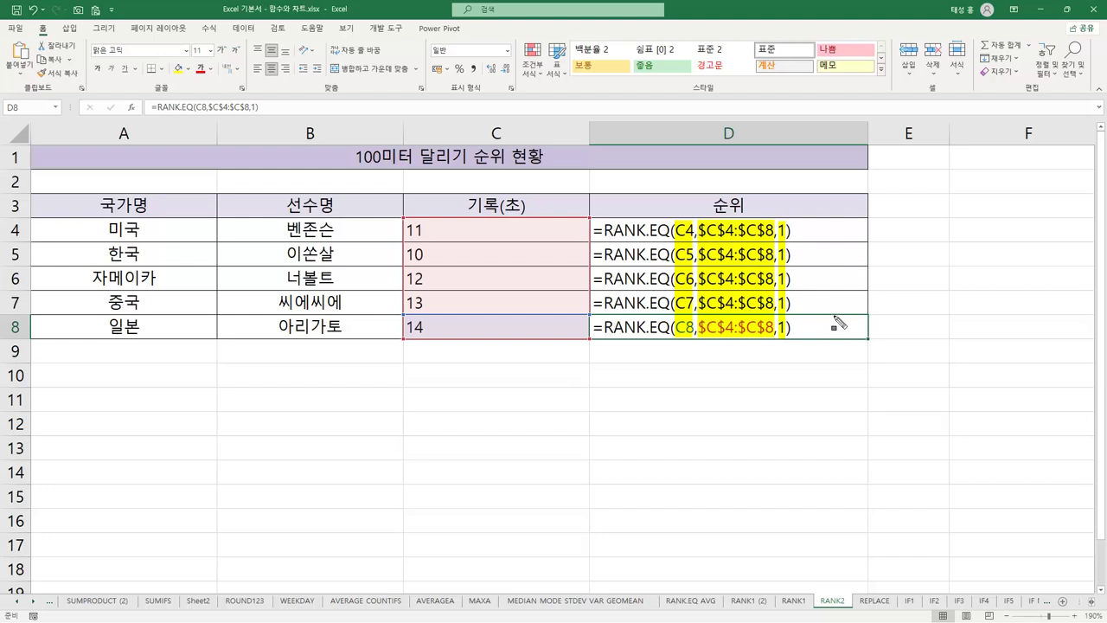
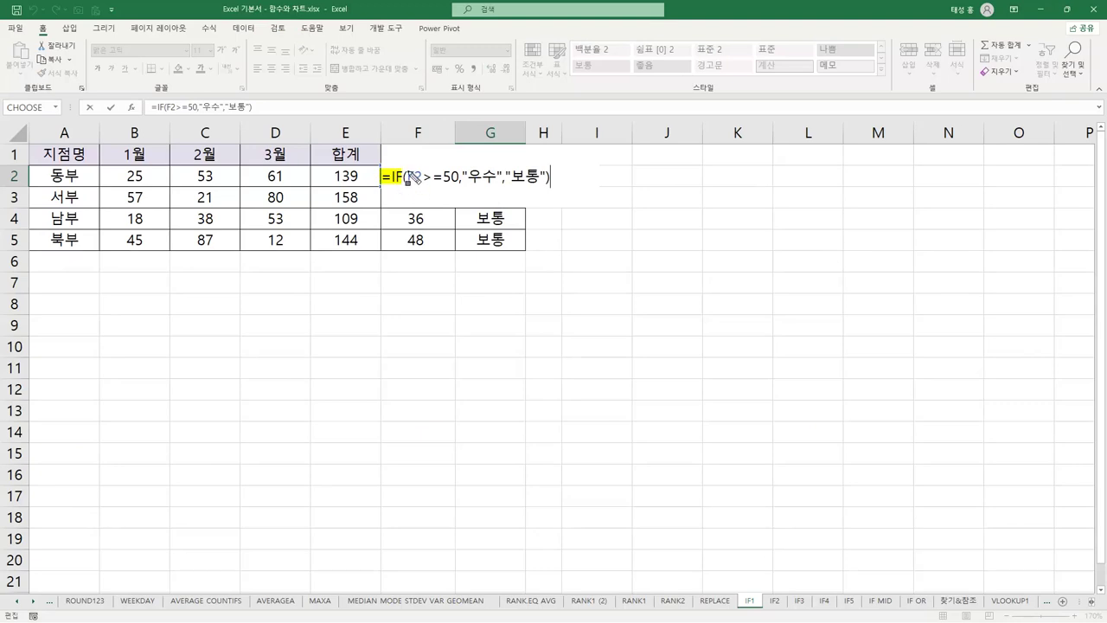
# Review the condition, true and false arguments of =IF(F2>=50,"우수","보통") in G2 and commit the formula.
pyautogui.moveTo(45, 172); pyautogui.dragTo(82, 175)
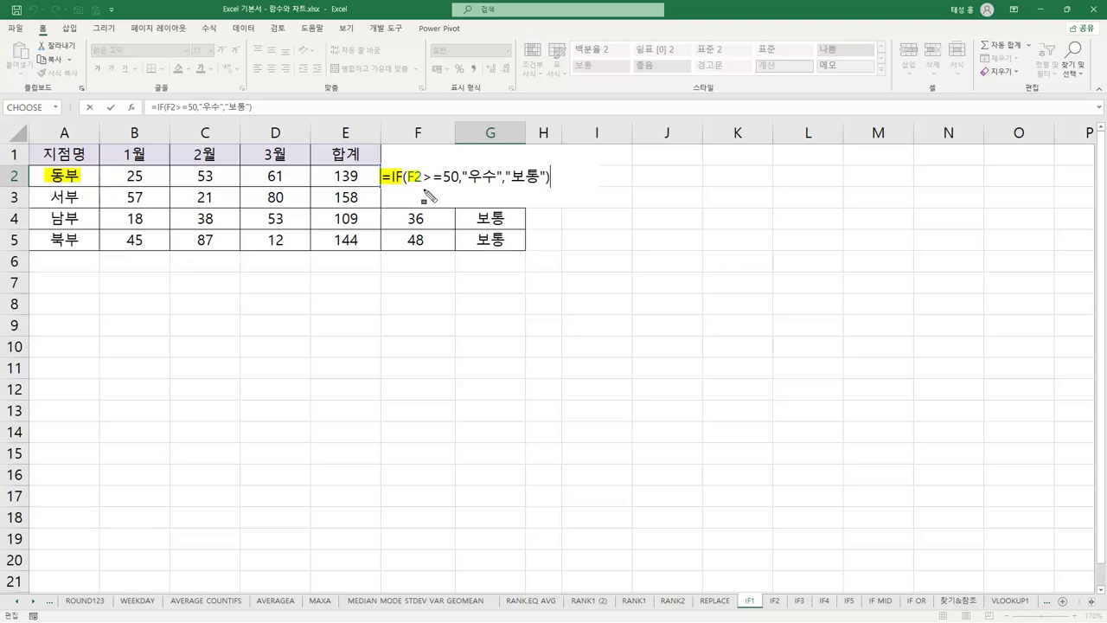
pyautogui.moveTo(443, 177); pyautogui.dragTo(460, 177)
pyautogui.moveTo(422, 169); pyautogui.dragTo(444, 185)
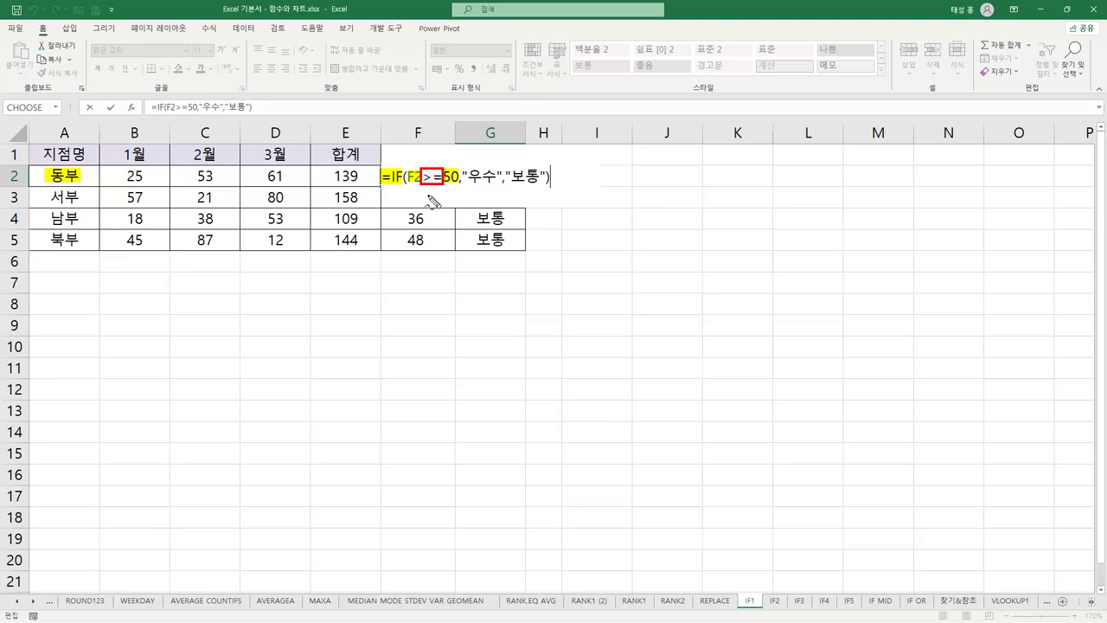
pyautogui.moveTo(436, 194)
pyautogui.mouseDown()
pyautogui.moveTo(432, 204)
pyautogui.moveTo(460, 198)
pyautogui.moveTo(453, 217)
pyautogui.moveTo(461, 211)
pyautogui.moveTo(448, 203)
pyautogui.mouseUp()
pyautogui.moveTo(446, 161); pyautogui.dragTo(487, 164)
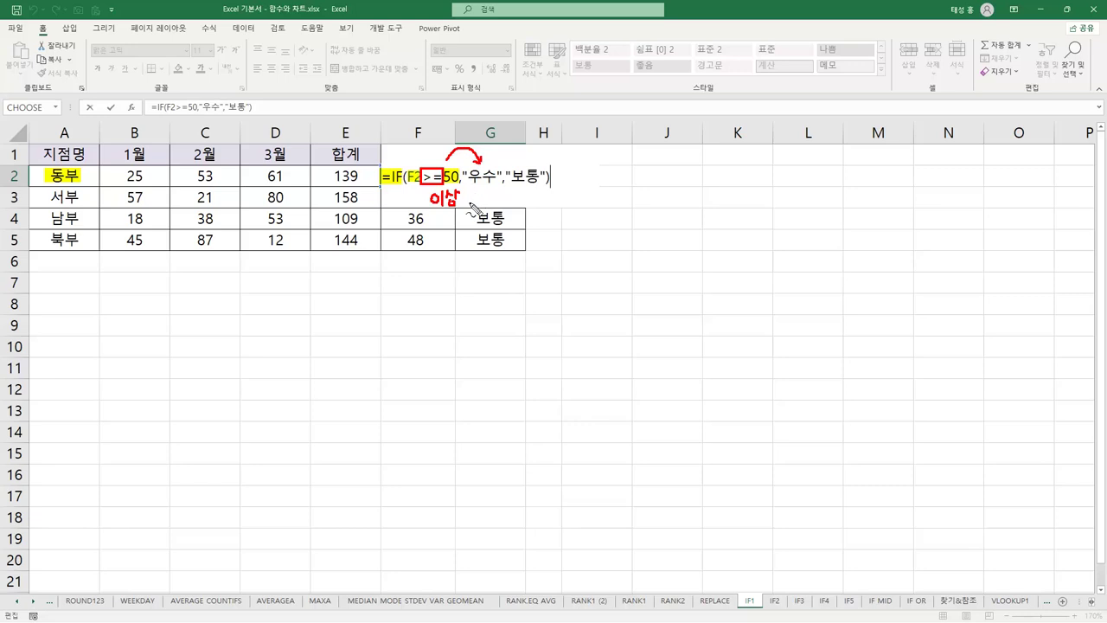
pyautogui.moveTo(467, 193)
pyautogui.mouseDown()
pyautogui.moveTo(481, 204)
pyautogui.moveTo(523, 194)
pyautogui.mouseUp()
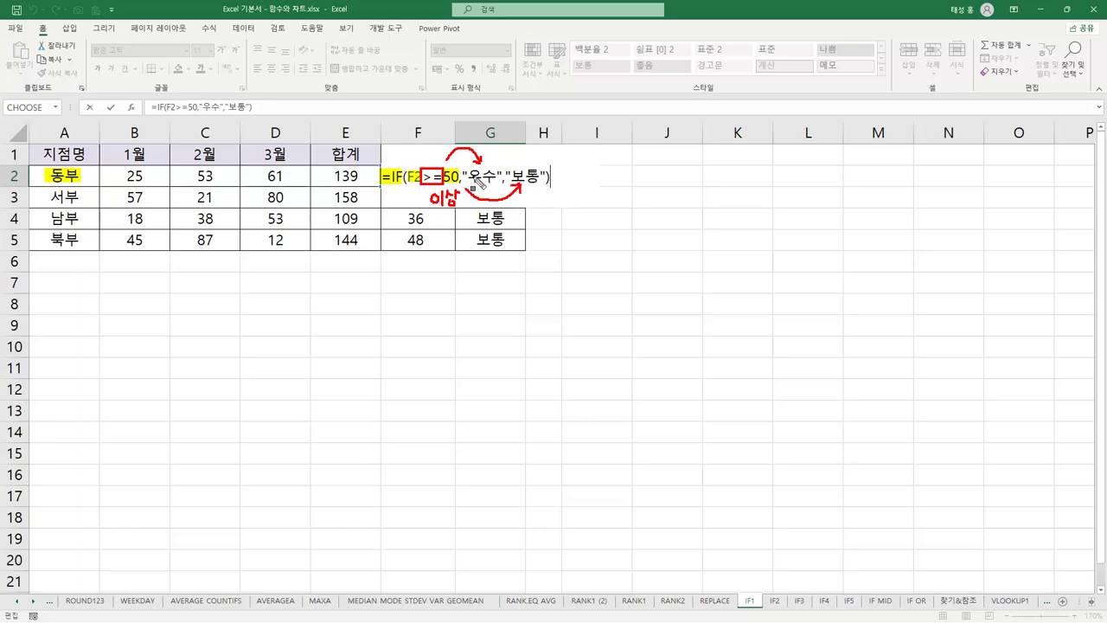
pyautogui.moveTo(465, 176); pyautogui.dragTo(543, 177)
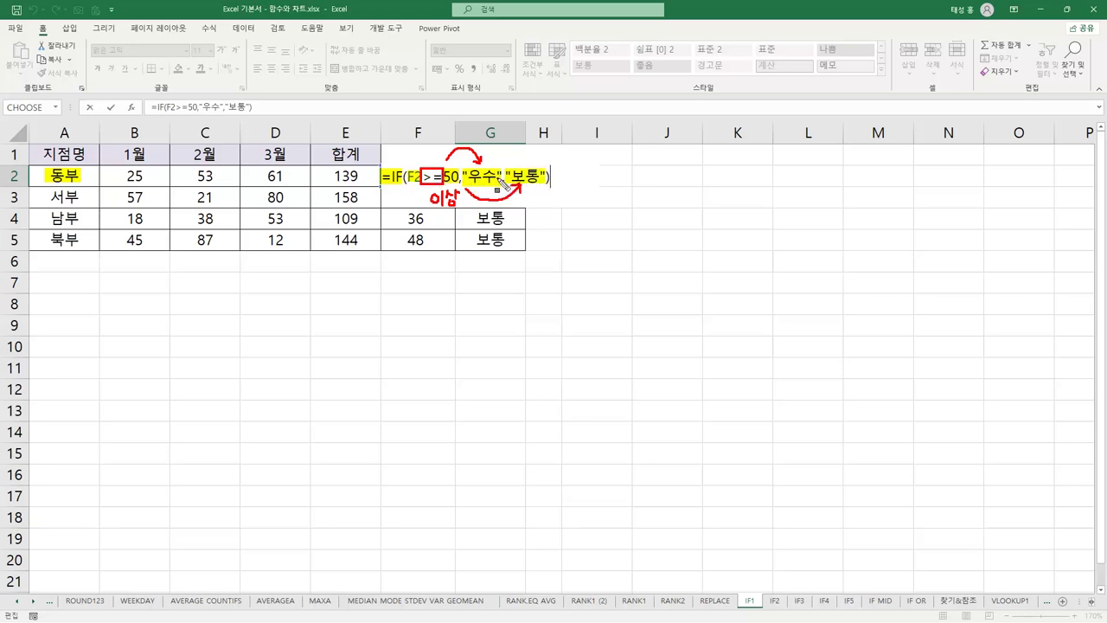
pyautogui.press('Escape')
pyautogui.press('Return')
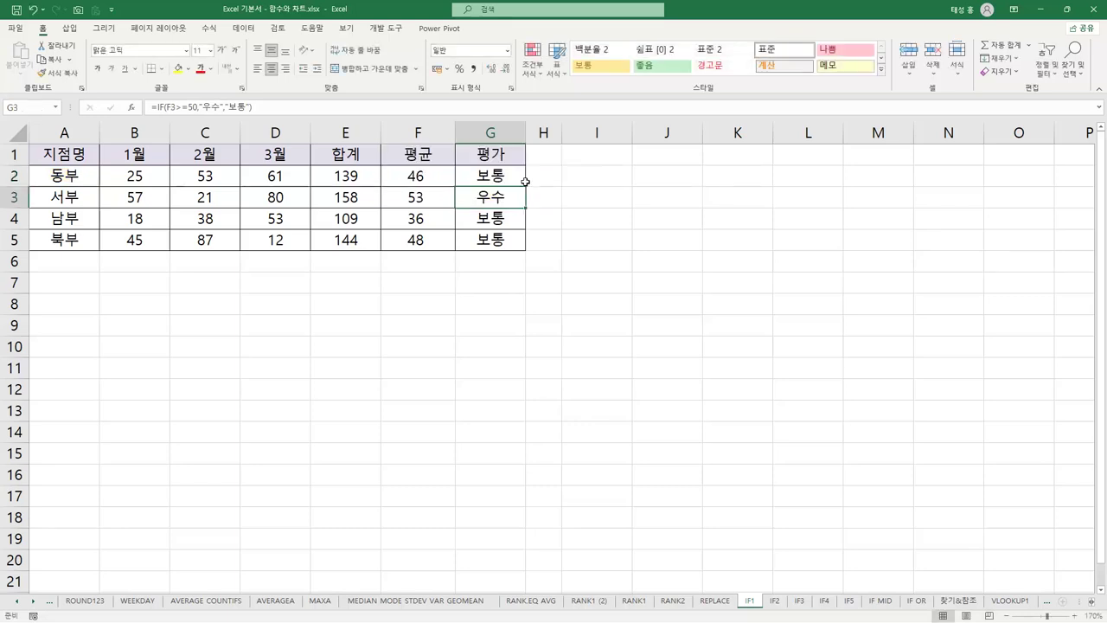
# Fill the IF formula from G2 down the 평가 column through G5.
pyautogui.click(424, 179)
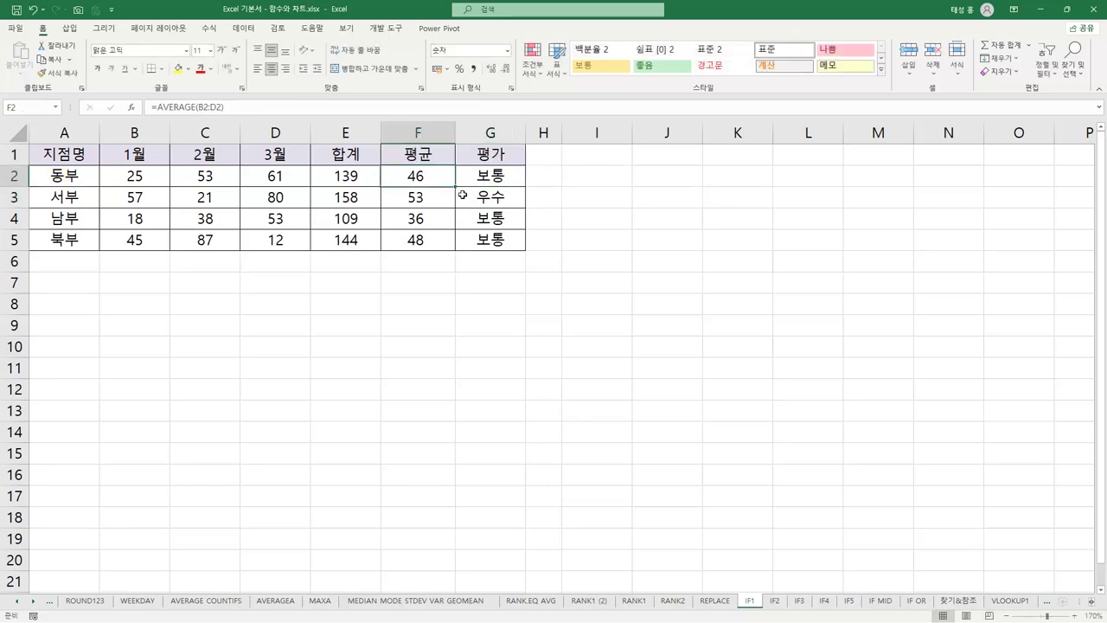
pyautogui.moveTo(511, 179); pyautogui.dragTo(528, 251)
pyautogui.click(487, 205)
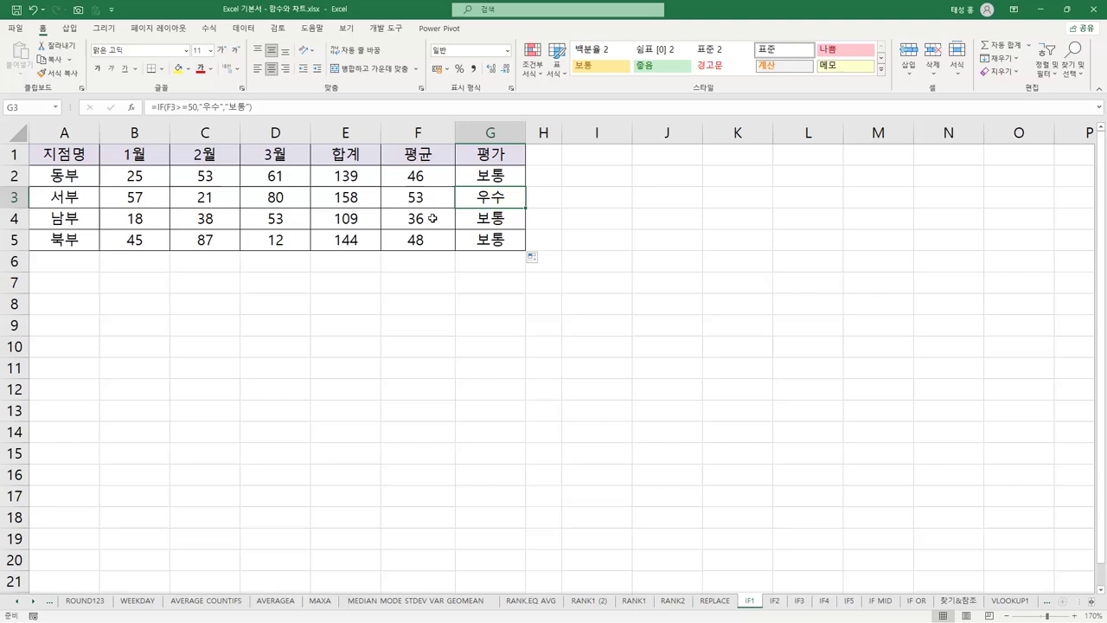
# Compare the 평균 values in F4:F5 with the 평가 cells G4:G5, and display the sheet's formulas.
pyautogui.click(433, 218)
pyautogui.click(435, 241)
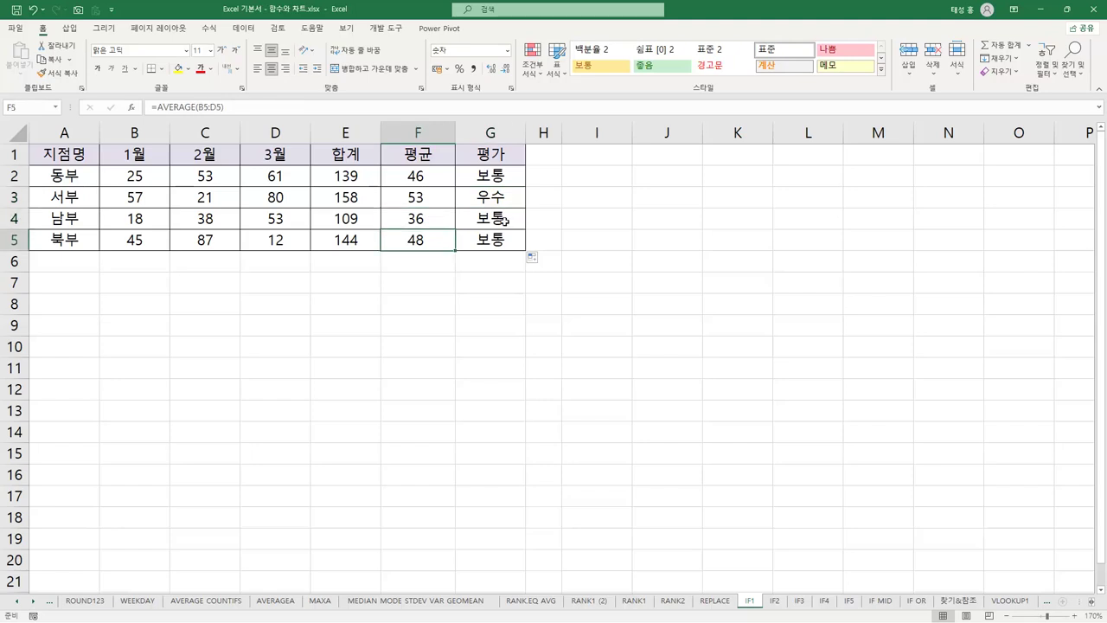
pyautogui.click(505, 220)
pyautogui.click(506, 238)
pyautogui.click(507, 221)
pyautogui.click(501, 242)
pyautogui.hotkey('ctrl', '`')
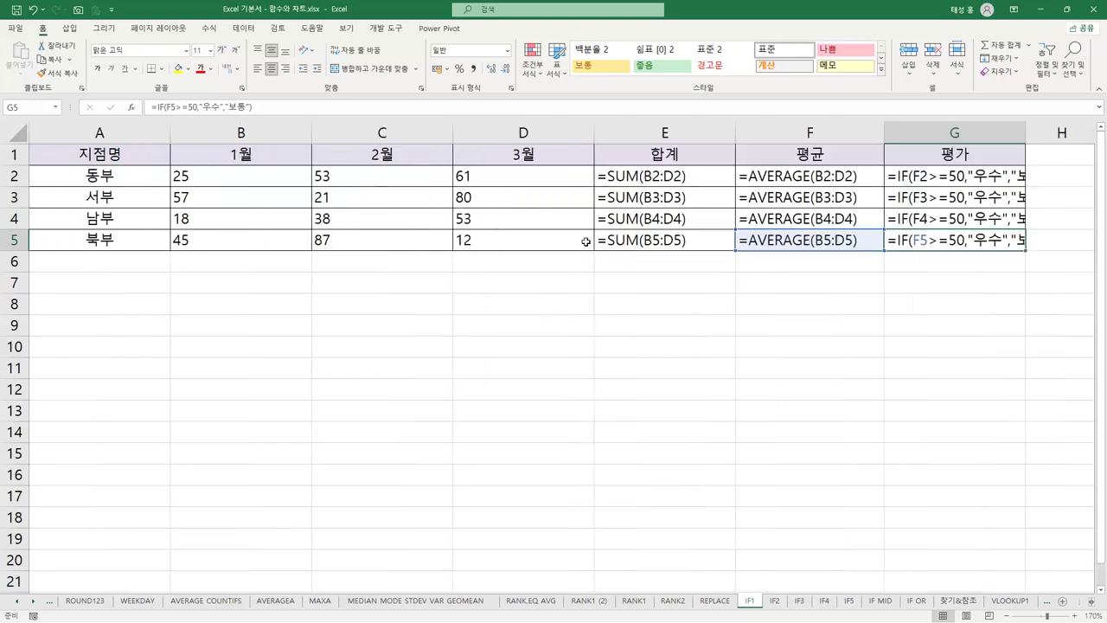
# Compare the IF formulas' arguments across G2:G5 with column G widened to fit, and return the sheet to displaying values.
pyautogui.moveTo(1026, 128); pyautogui.dragTo(1079, 128)
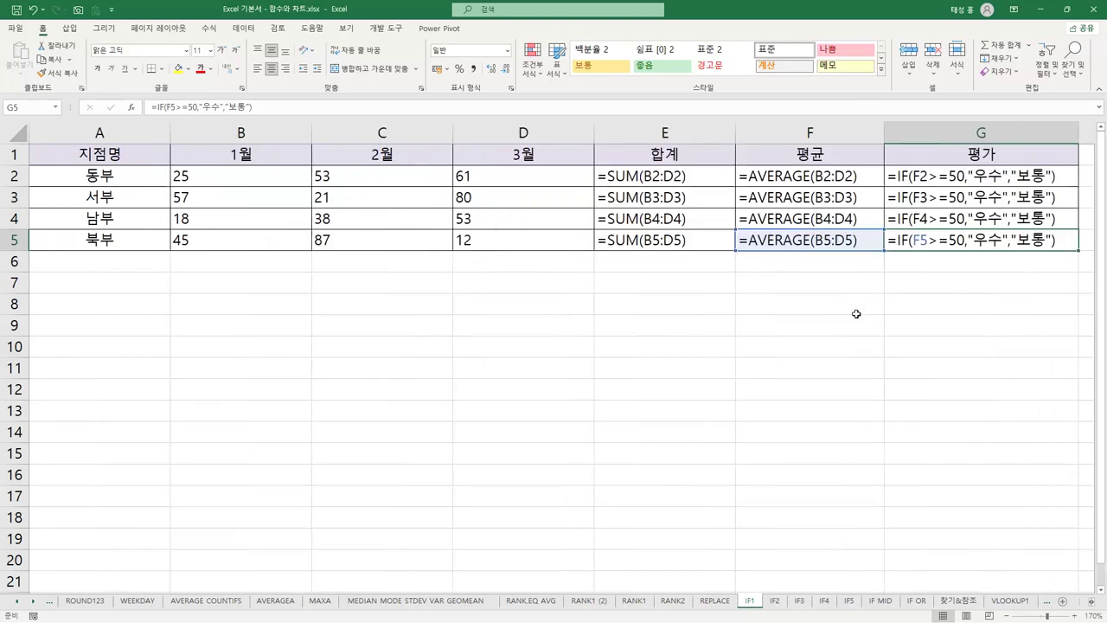
pyautogui.moveTo(891, 175); pyautogui.dragTo(900, 243)
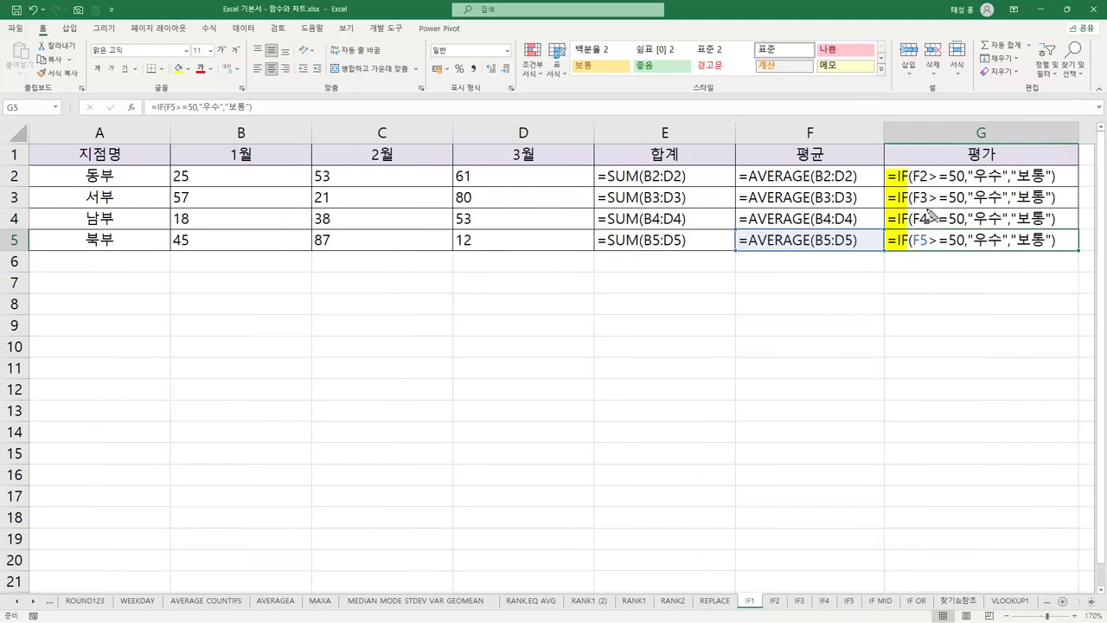
pyautogui.moveTo(920, 176); pyautogui.dragTo(932, 251)
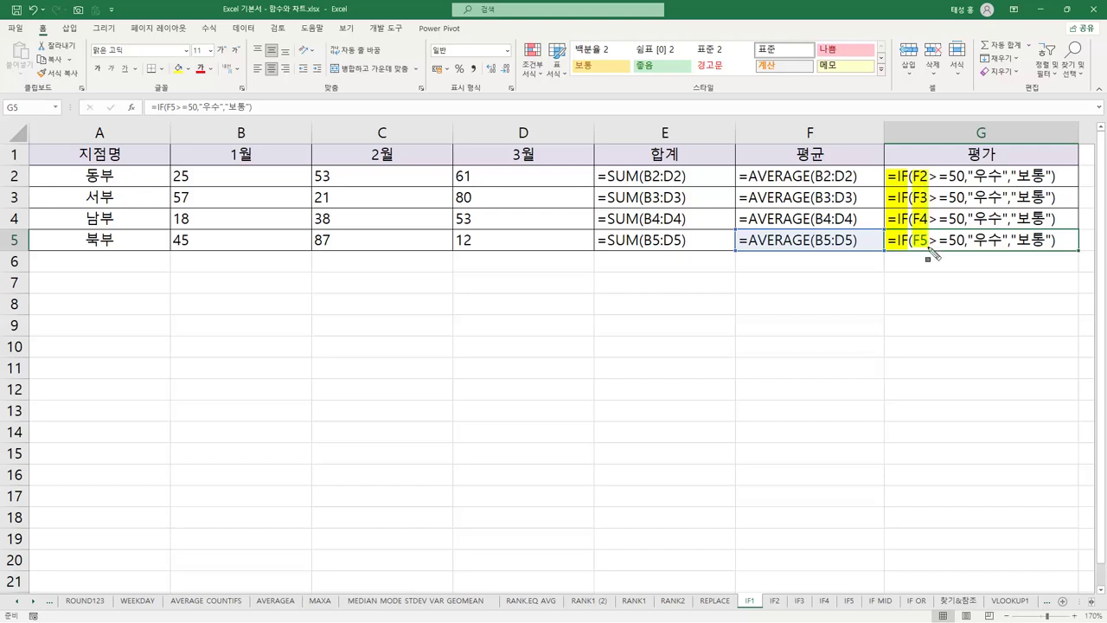
pyautogui.moveTo(952, 174); pyautogui.dragTo(957, 245)
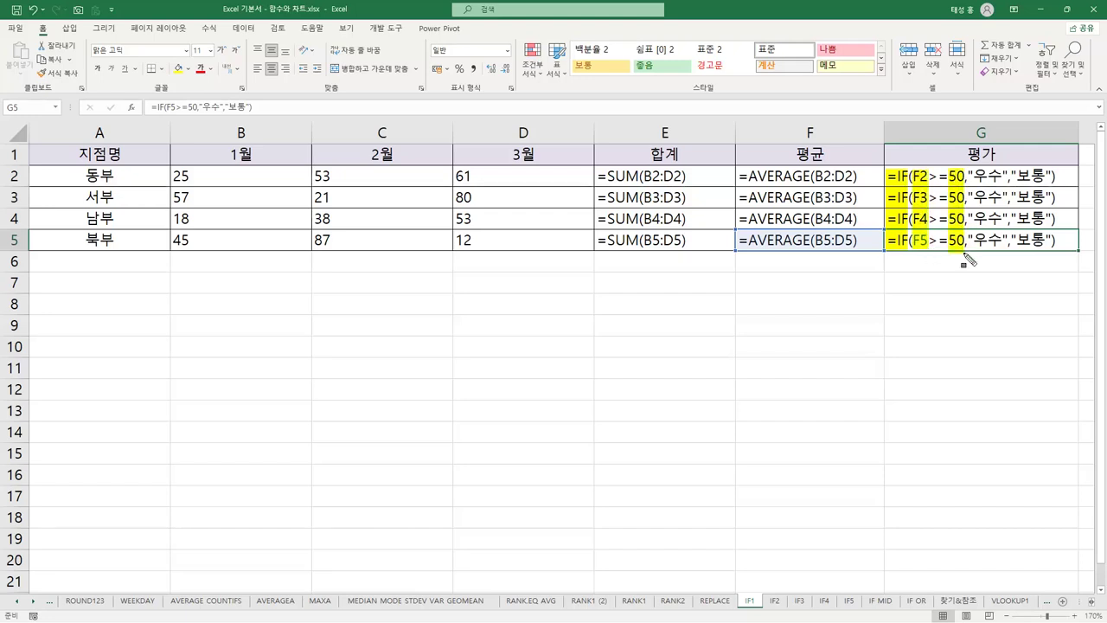
pyautogui.moveTo(979, 174); pyautogui.dragTo(1002, 257)
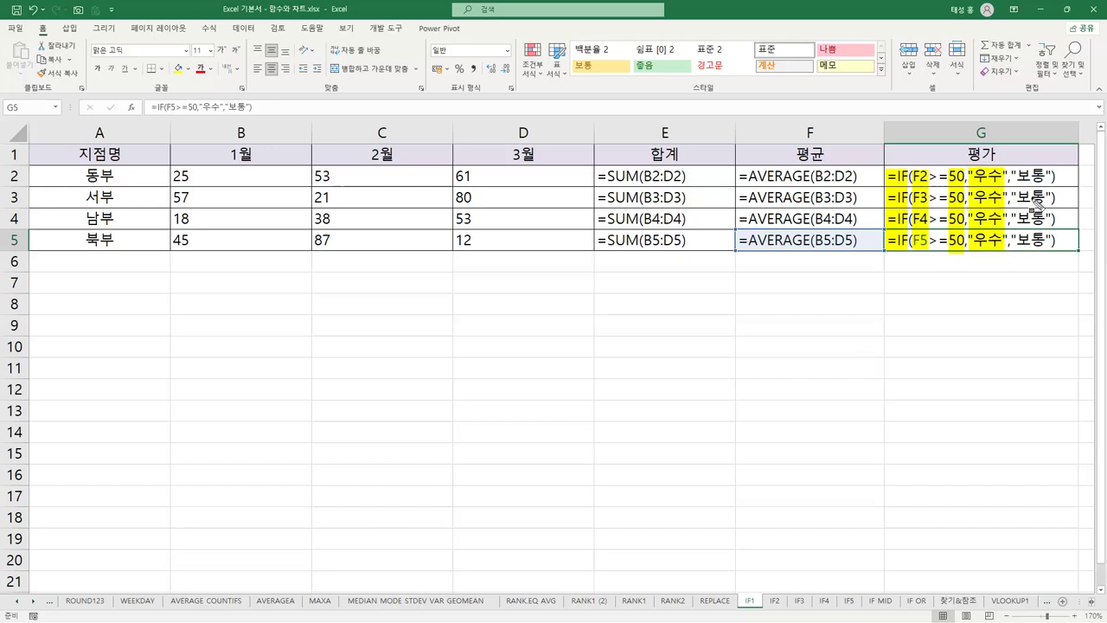
pyautogui.moveTo(1021, 176); pyautogui.dragTo(1060, 260)
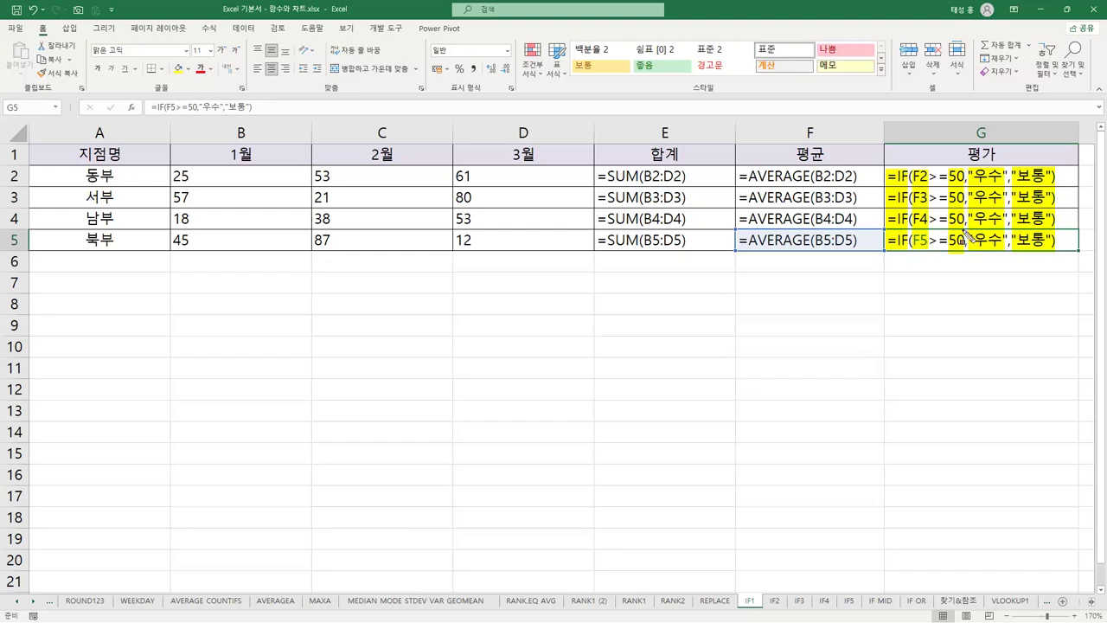
pyautogui.press('Escape')
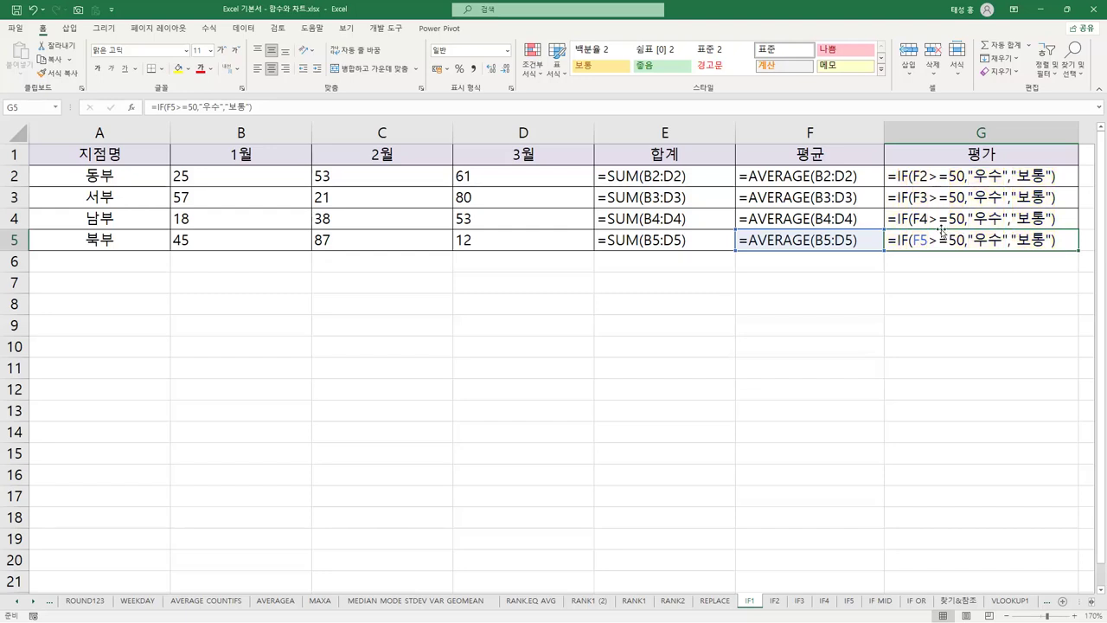
pyautogui.hotkey('ctrl', '`')
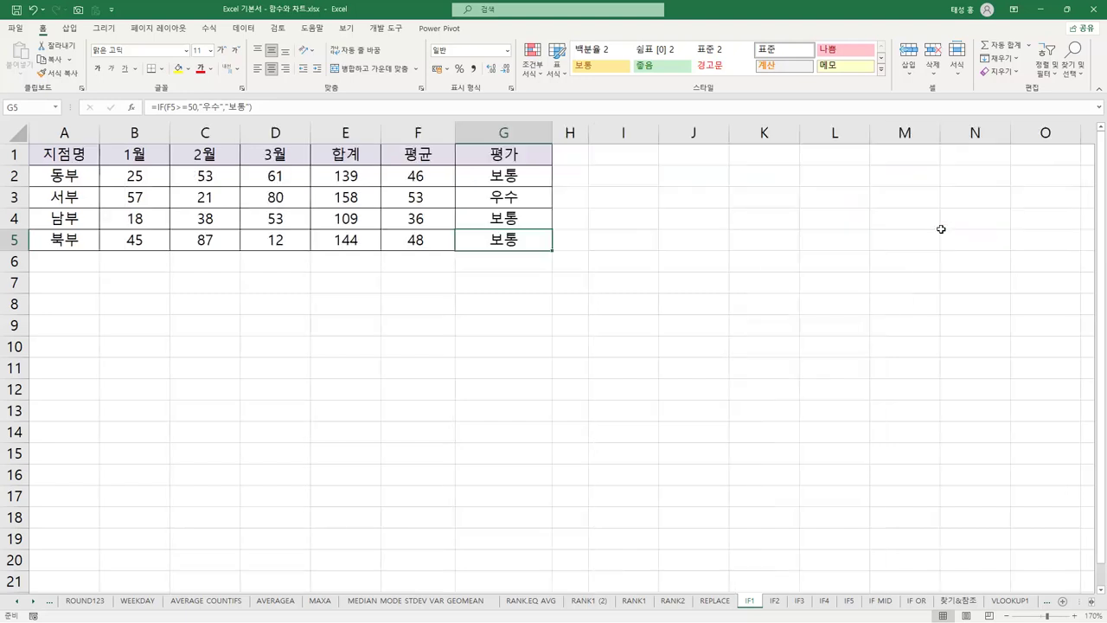
# On sheet IF2, review the nested formula =IF(B2>=90,"장학생",IF(B2>=70,"보통","노력요함")) in C2 and commit it.
pyautogui.click(776, 601)
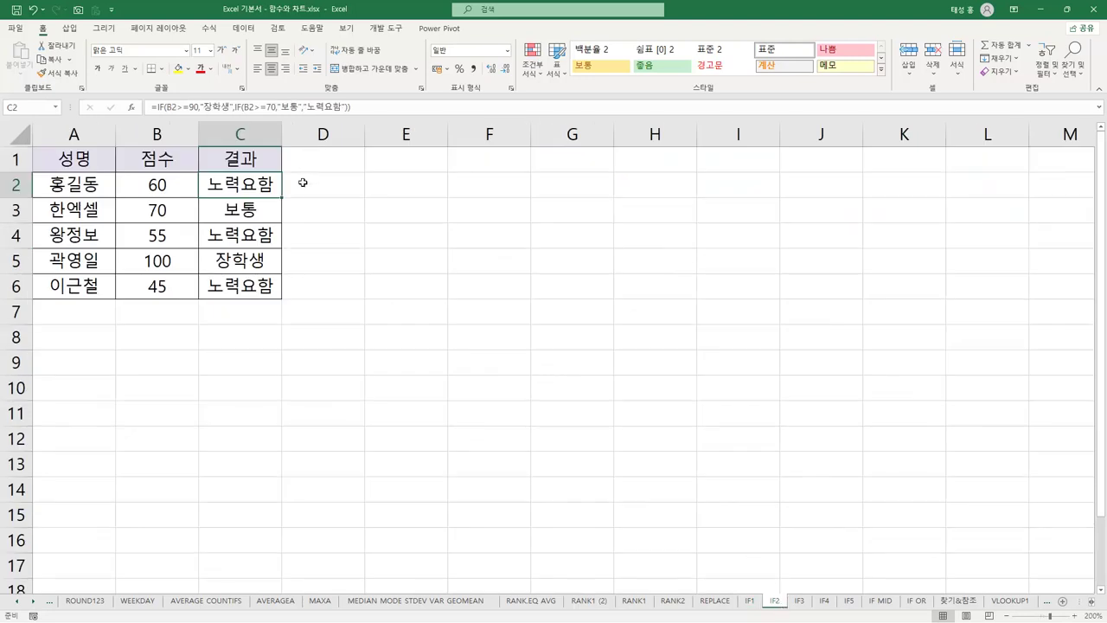
pyautogui.press('F2')
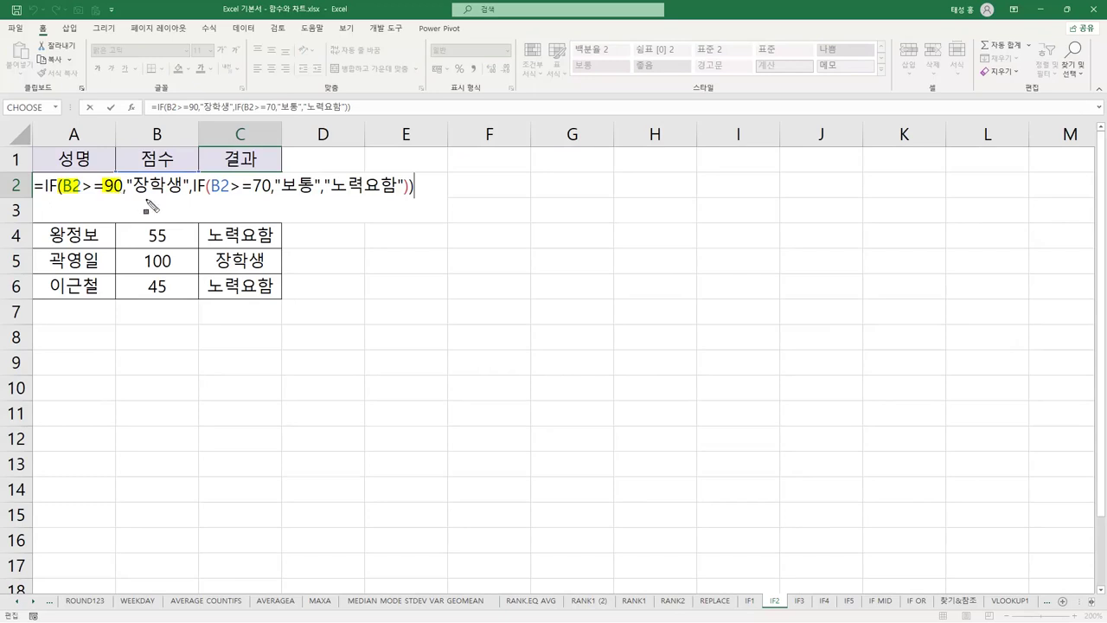
pyautogui.moveTo(127, 185); pyautogui.dragTo(185, 196)
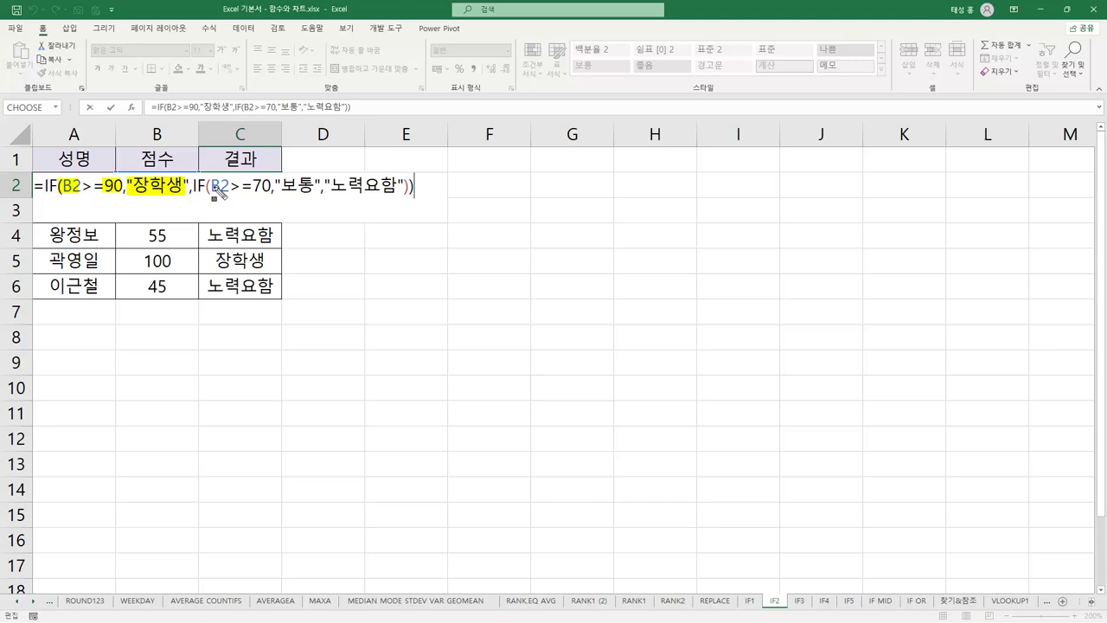
pyautogui.moveTo(211, 185); pyautogui.dragTo(404, 190)
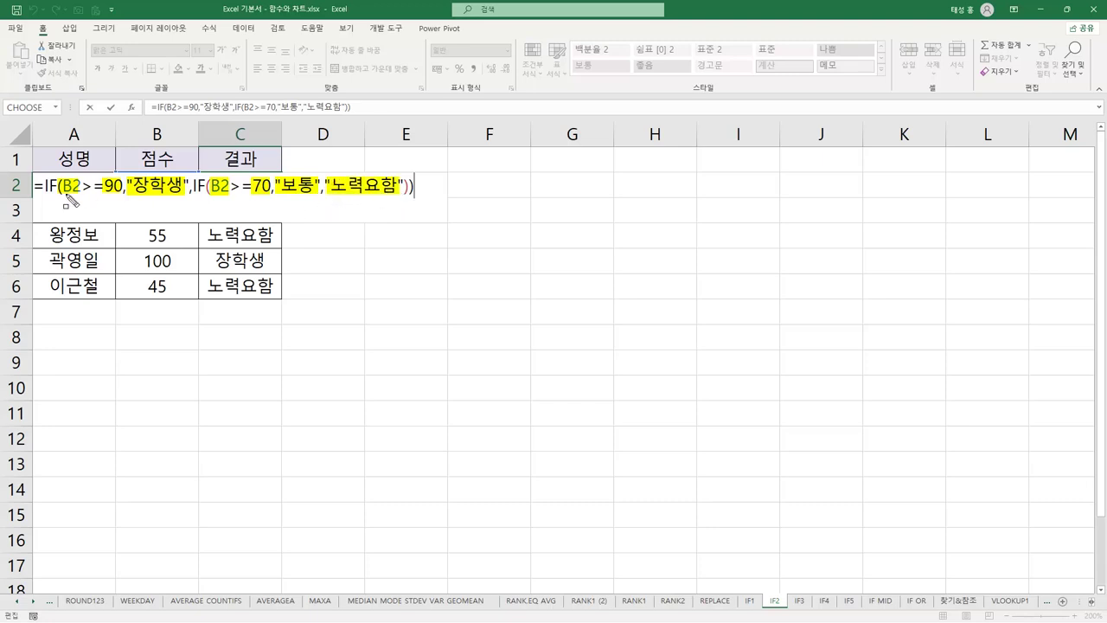
pyautogui.moveTo(47, 195); pyautogui.dragTo(58, 196)
pyautogui.moveTo(191, 197); pyautogui.dragTo(205, 197)
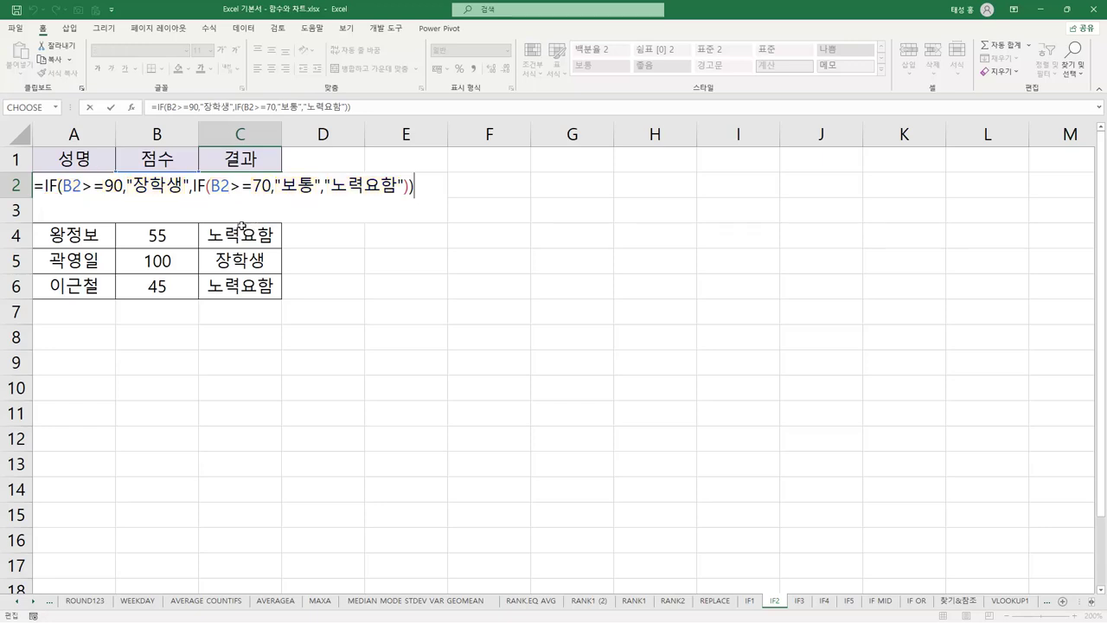
pyautogui.press('Return')
# Clear the 결과 cells C3:C6 and refill them with the nested IF formula from C2.
pyautogui.click(255, 184)
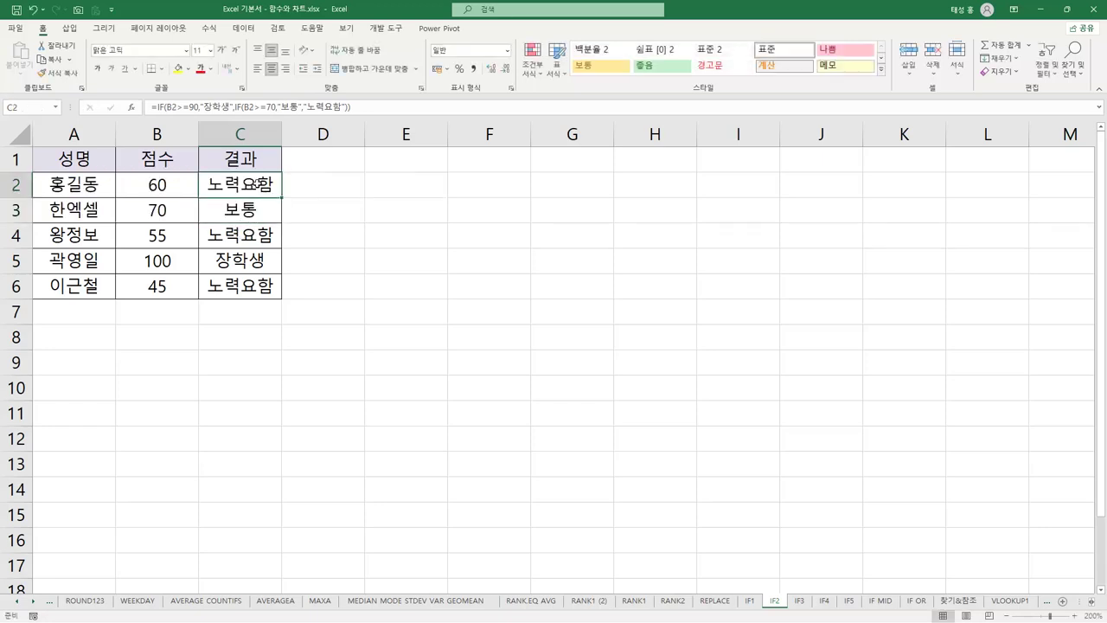
pyautogui.click(195, 187)
pyautogui.moveTo(255, 207); pyautogui.dragTo(260, 286)
pyautogui.press('Delete')
pyautogui.click(273, 189)
pyautogui.moveTo(281, 200); pyautogui.dragTo(272, 292)
# Compare the 점수 values in B2 and B5 with the 결과 cells C2 and C5.
pyautogui.click(182, 188)
pyautogui.click(236, 196)
pyautogui.click(173, 270)
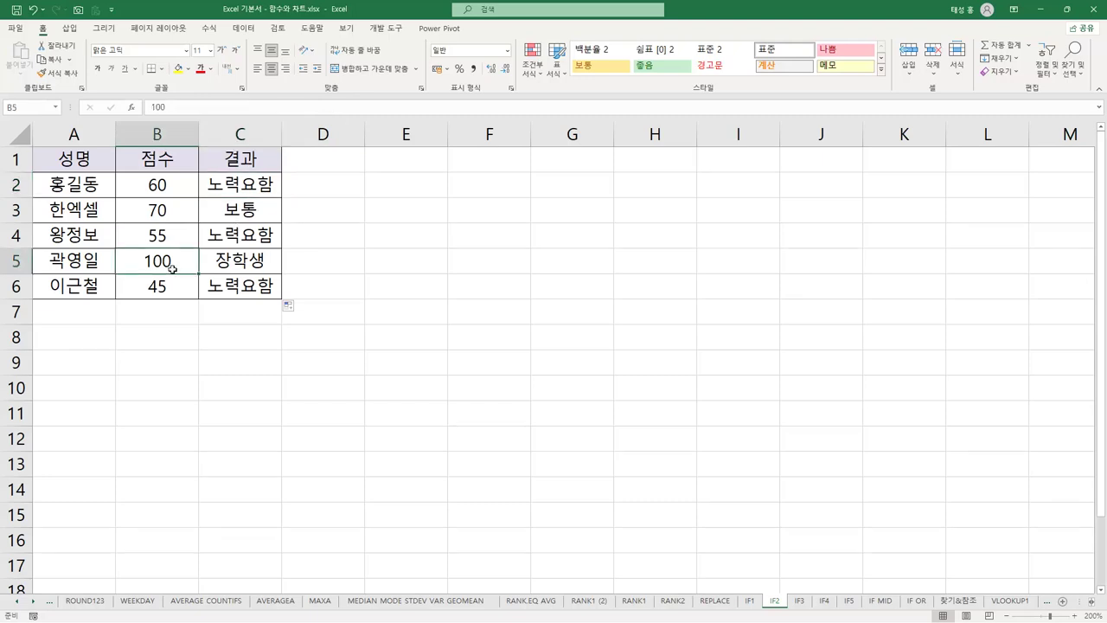
pyautogui.click(224, 265)
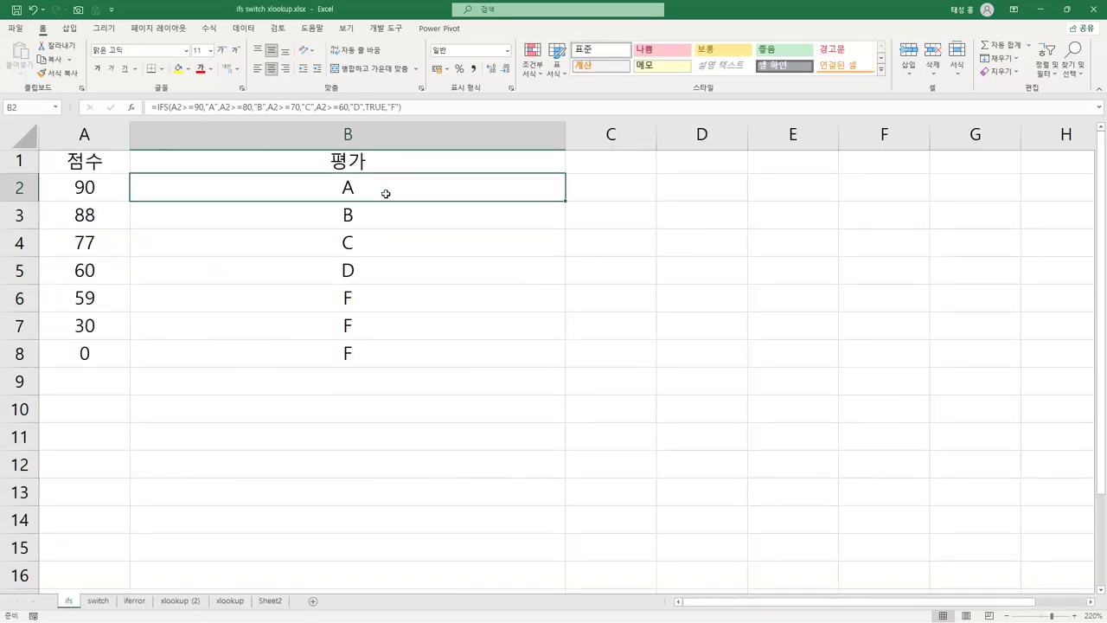
# Open the IFS formula in B2 on the ifs sheet of ifs switch xlookup.xlsx and examine its function name.
pyautogui.doubleClick(386, 194)
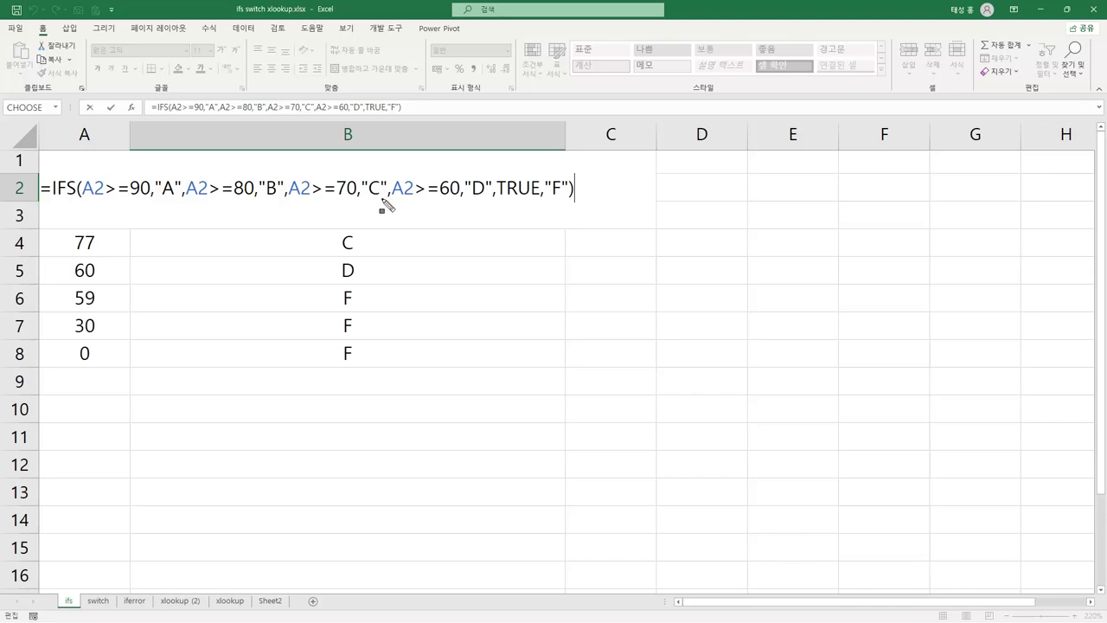
pyautogui.moveTo(38, 186); pyautogui.dragTo(76, 199)
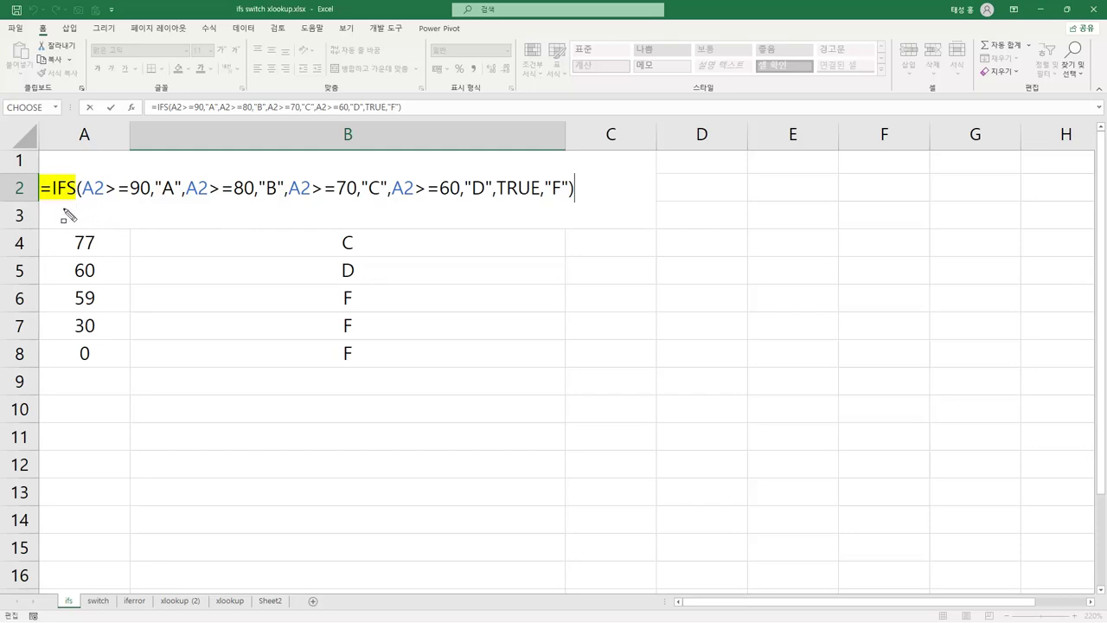
# Examine the IFS formula in B2, covering its four score conditions with their grades and the closing TRUE,"F" pair.
pyautogui.moveTo(39, 177); pyautogui.dragTo(76, 200)
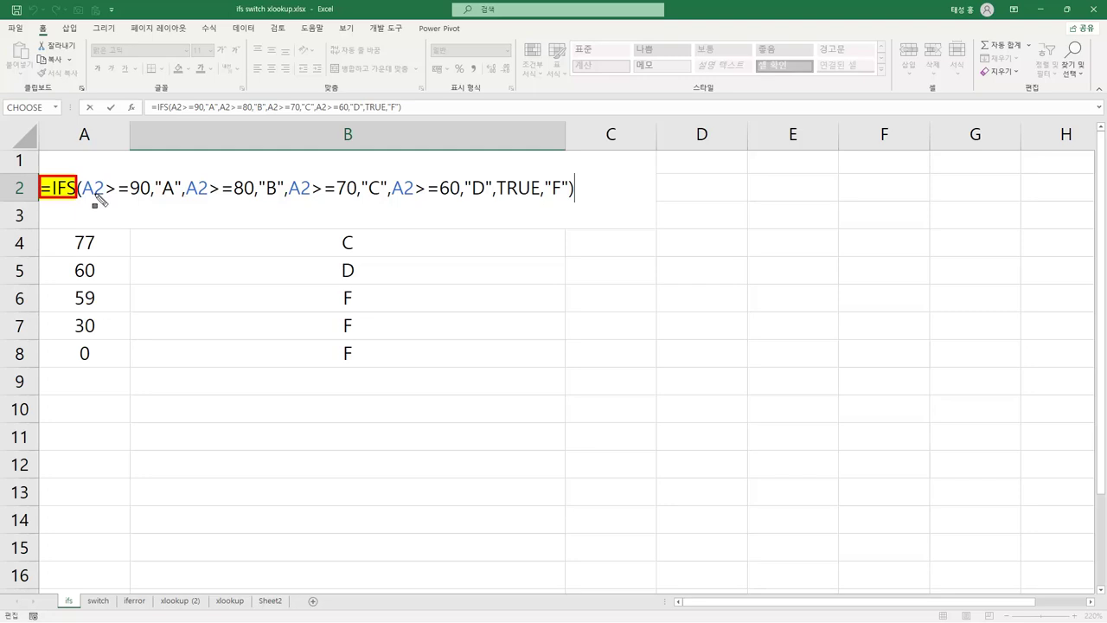
pyautogui.moveTo(84, 189); pyautogui.dragTo(176, 195)
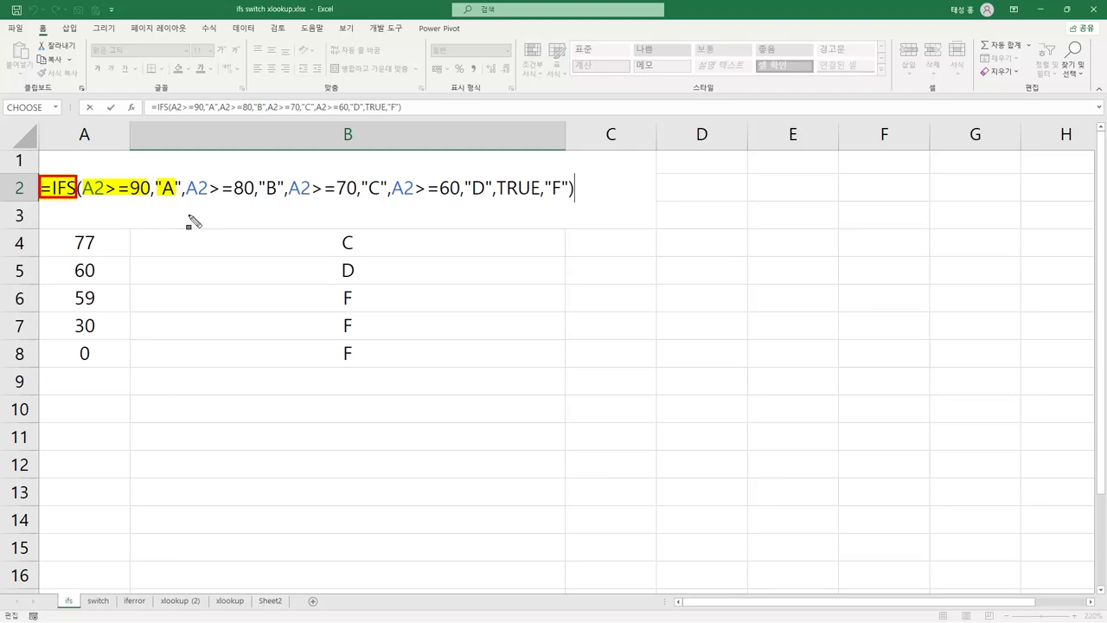
pyautogui.moveTo(186, 195); pyautogui.dragTo(486, 198)
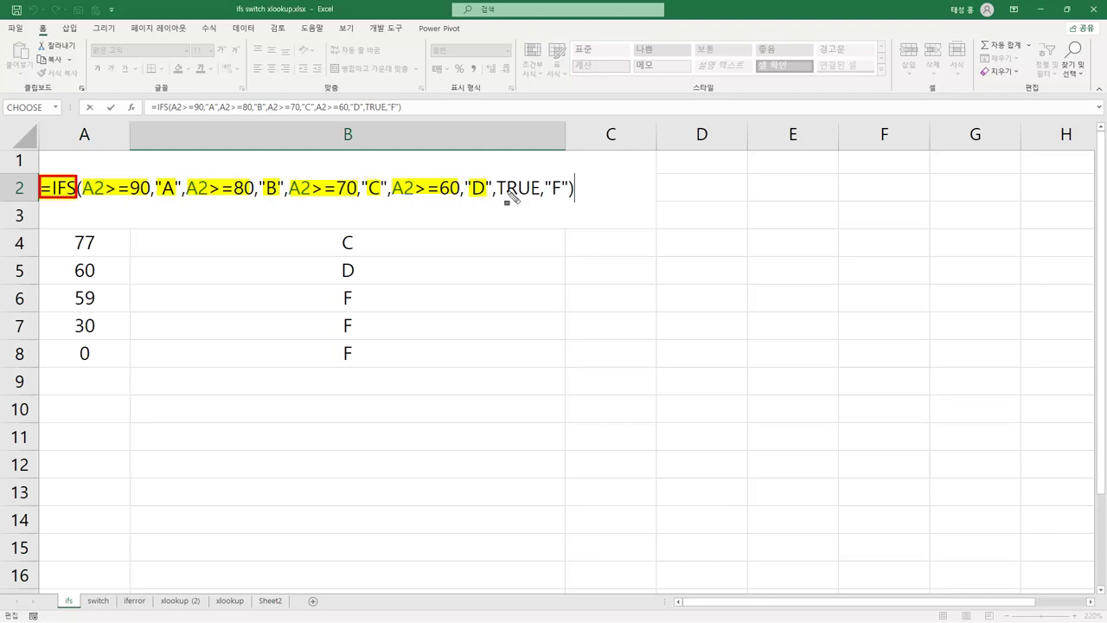
pyautogui.moveTo(495, 185); pyautogui.dragTo(567, 197)
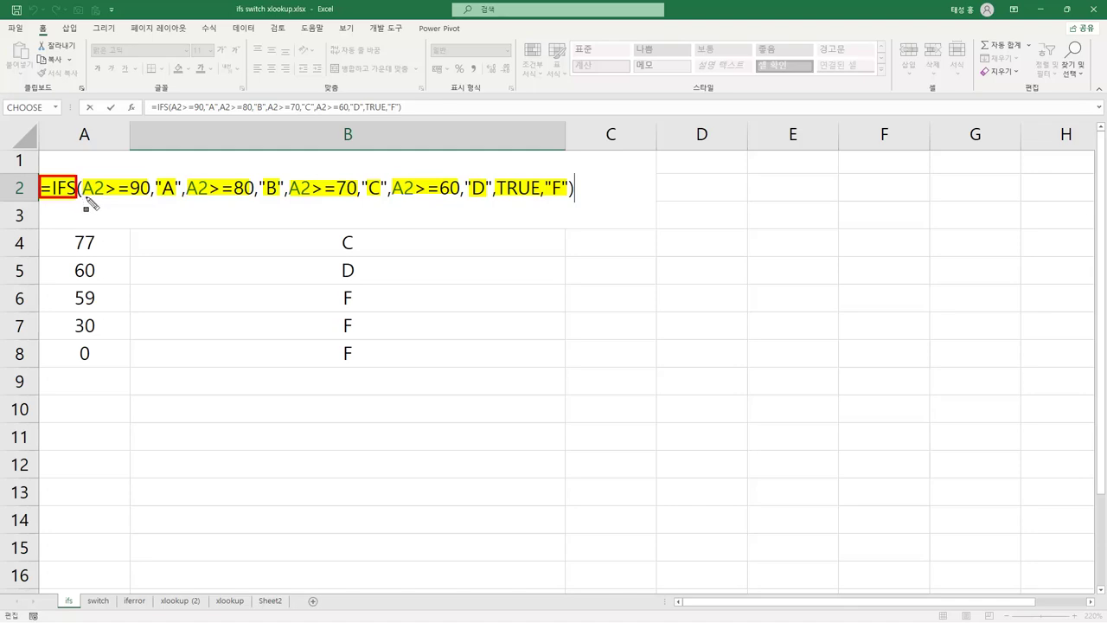
pyautogui.moveTo(83, 198); pyautogui.dragTo(462, 201)
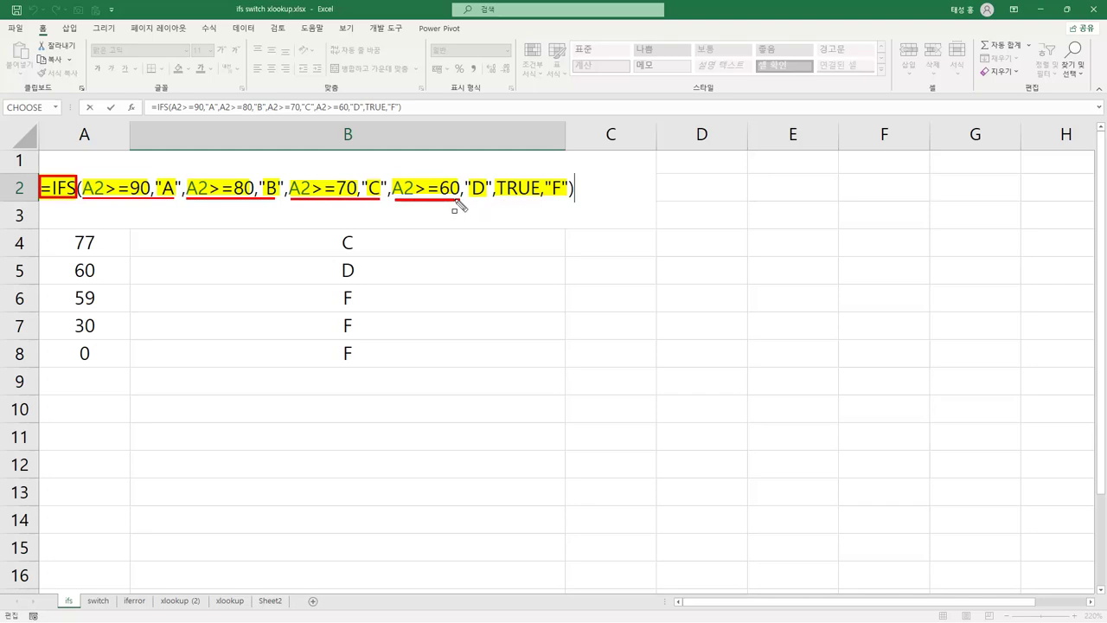
pyautogui.moveTo(457, 201); pyautogui.dragTo(566, 206)
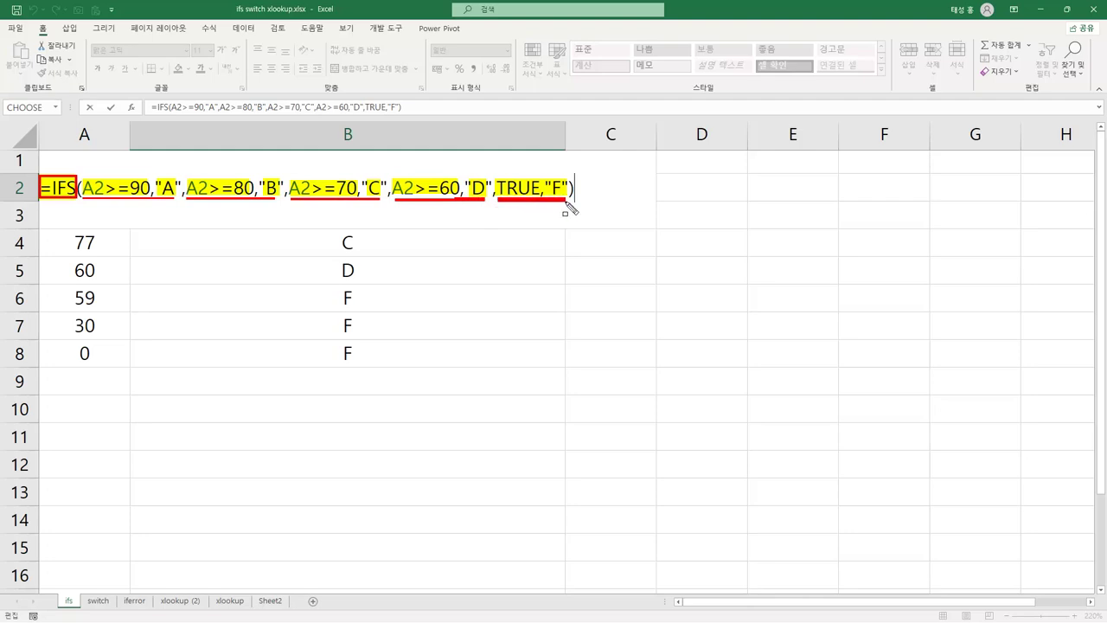
pyautogui.press('Escape')
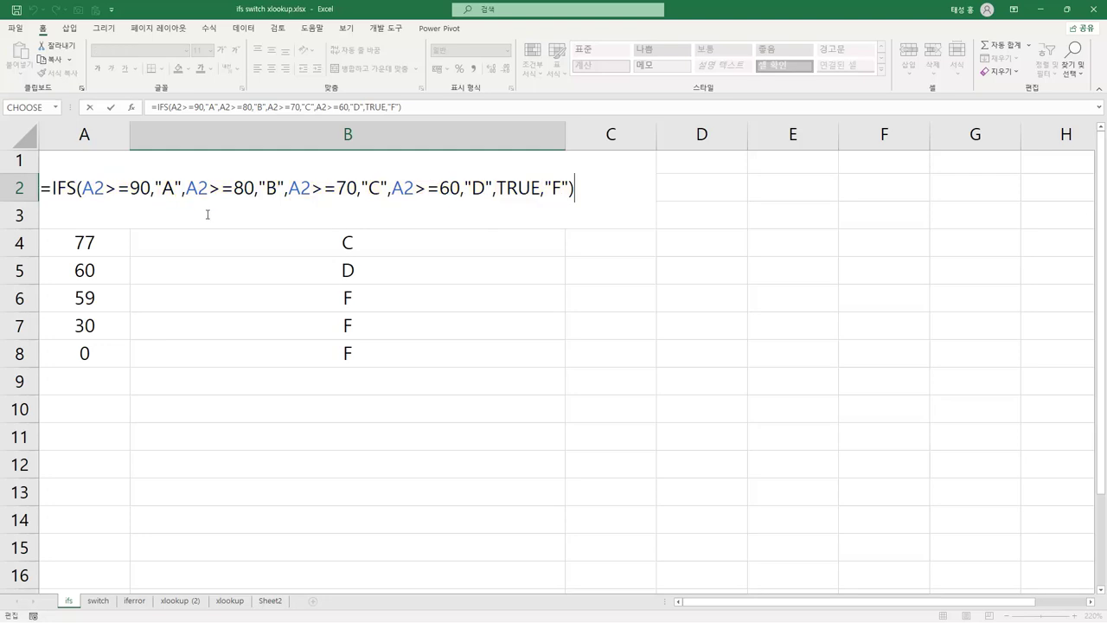
pyautogui.press('Return')
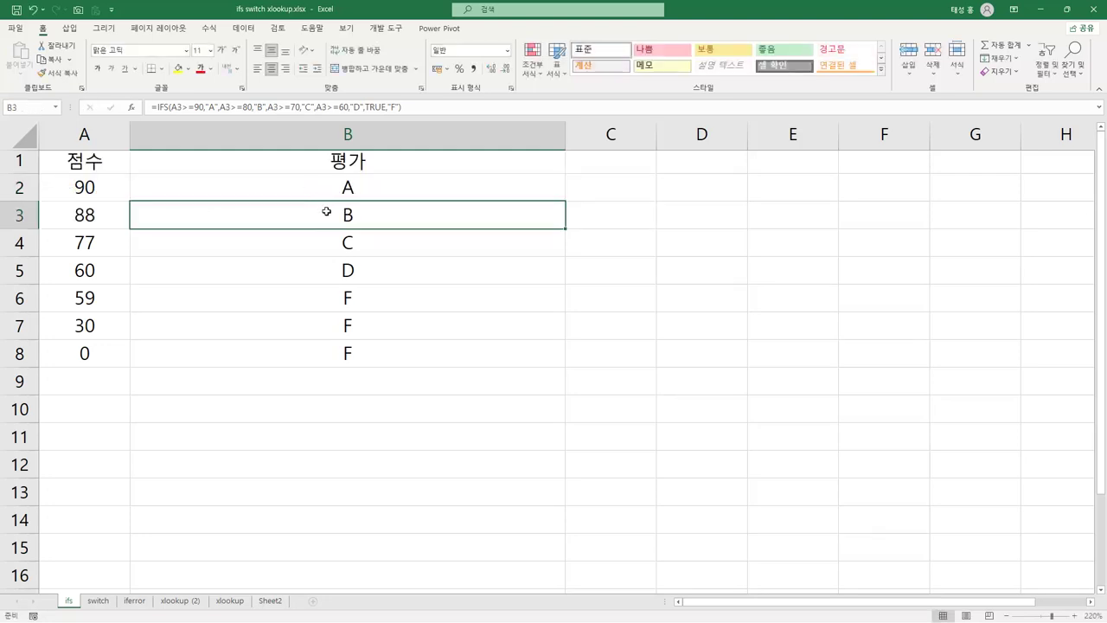
# Clear the grades in B3:B8 and refill them by copying the IFS formula in B2 down to B8.
pyautogui.keyDown('shift'); pyautogui.click(326, 324); pyautogui.keyUp('shift')
pyautogui.moveTo(328, 336); pyautogui.dragTo(326, 344)
pyautogui.press('Delete')
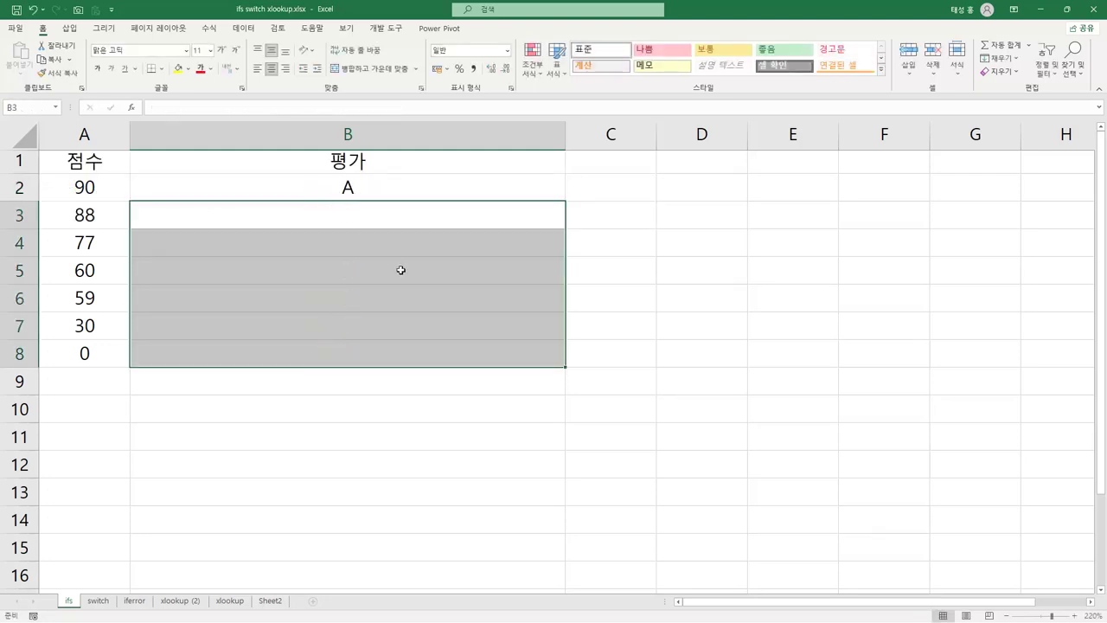
pyautogui.click(397, 191)
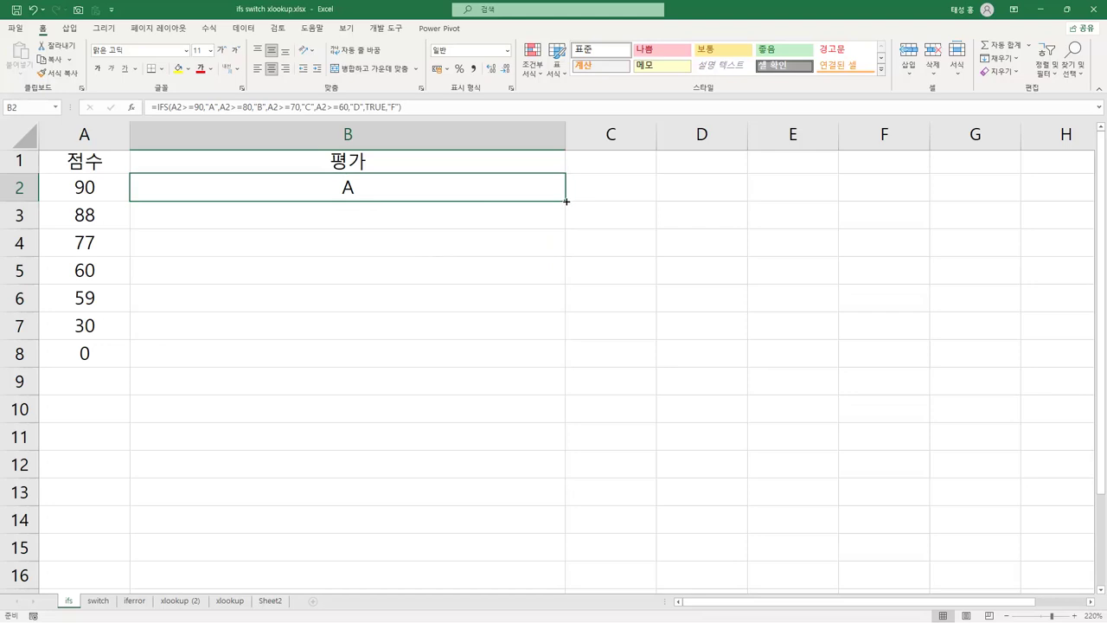
pyautogui.moveTo(565, 200); pyautogui.dragTo(549, 346)
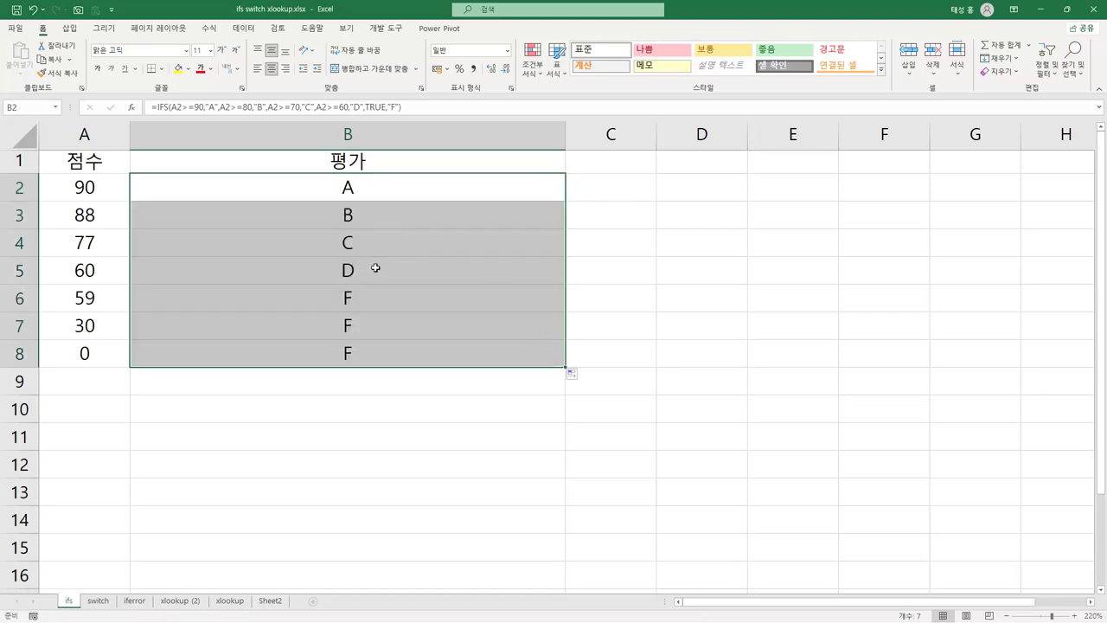
# Check the copied IFS formulas in column B row by row from B2 down the grade list.
pyautogui.click(193, 183)
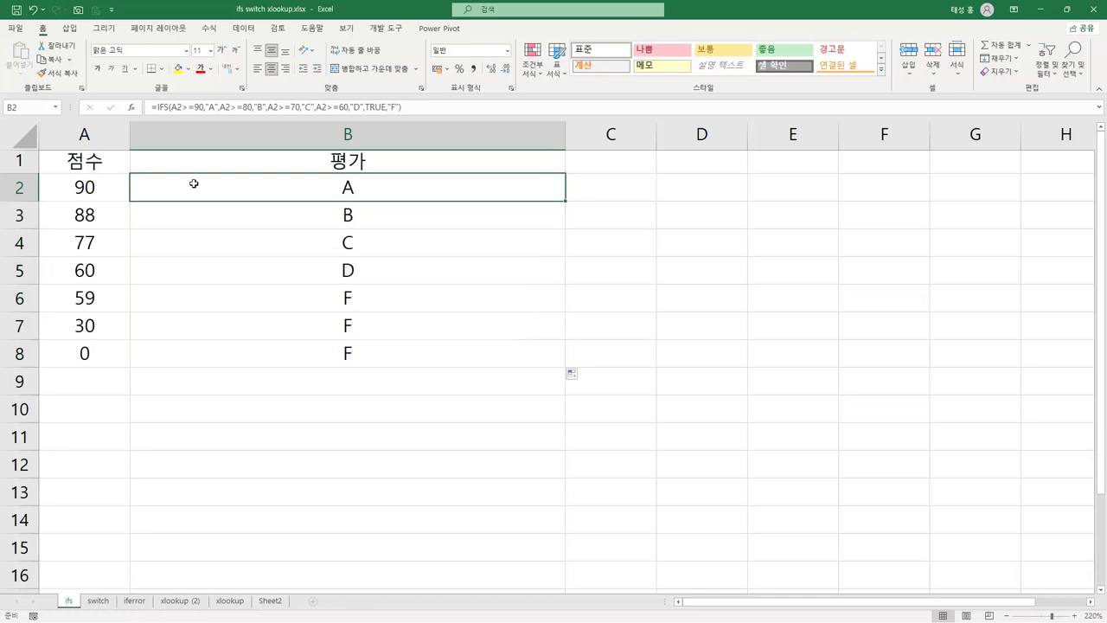
pyautogui.click(149, 218)
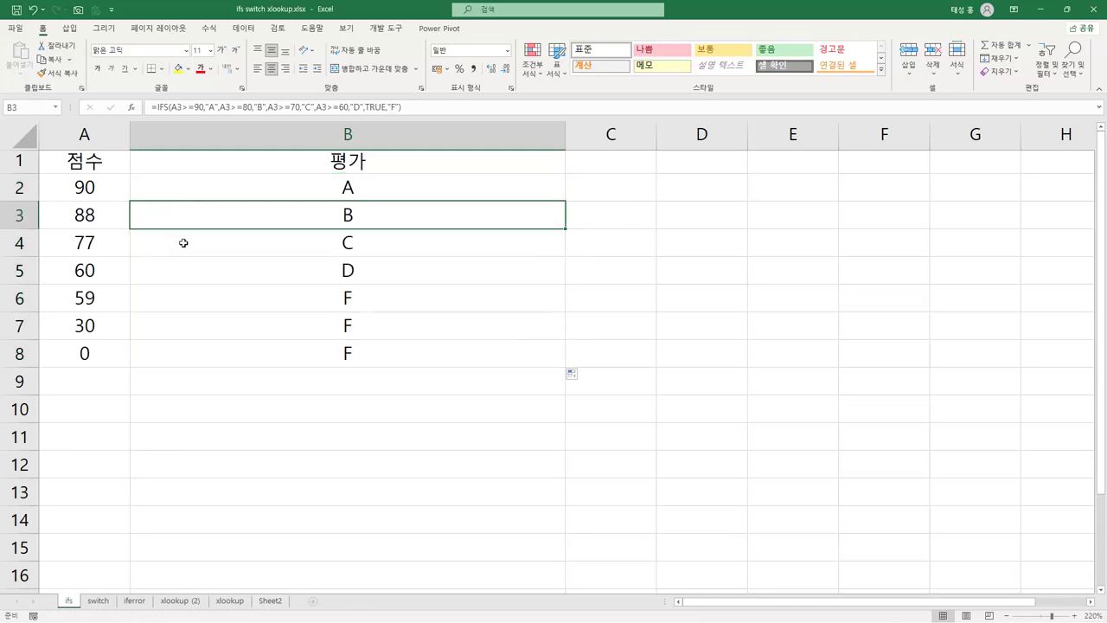
pyautogui.click(183, 243)
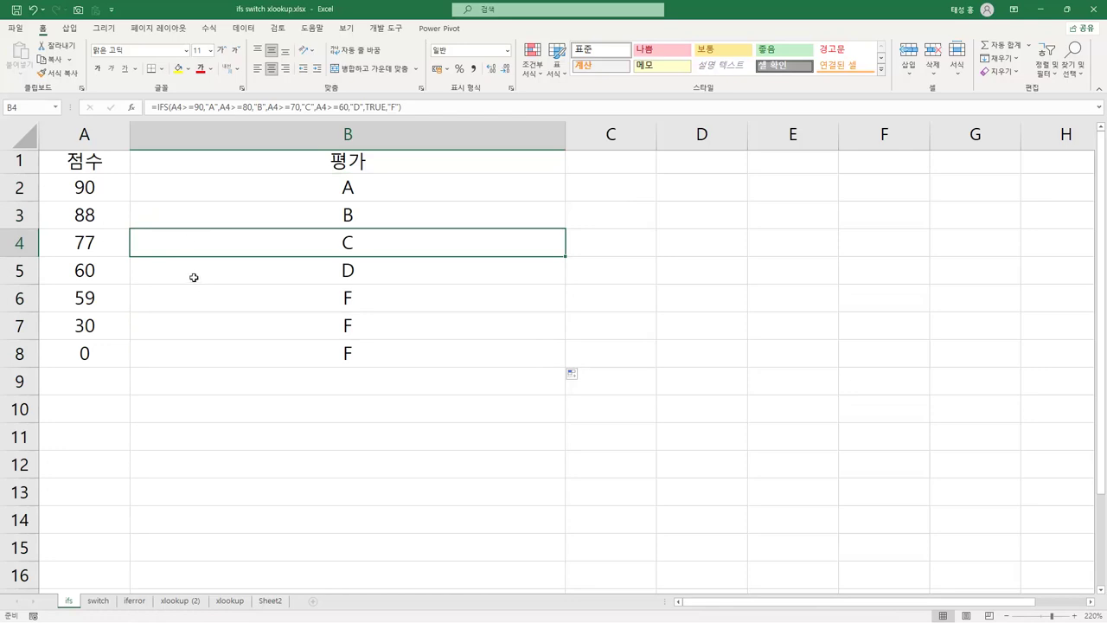
pyautogui.click(193, 275)
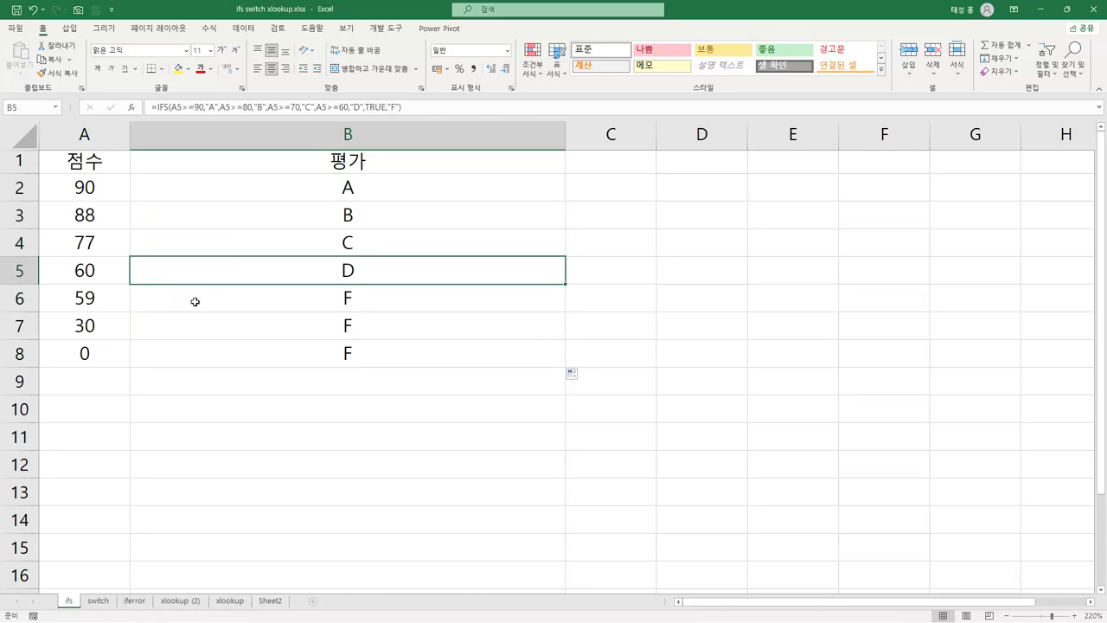
pyautogui.click(173, 356)
pyautogui.click(175, 298)
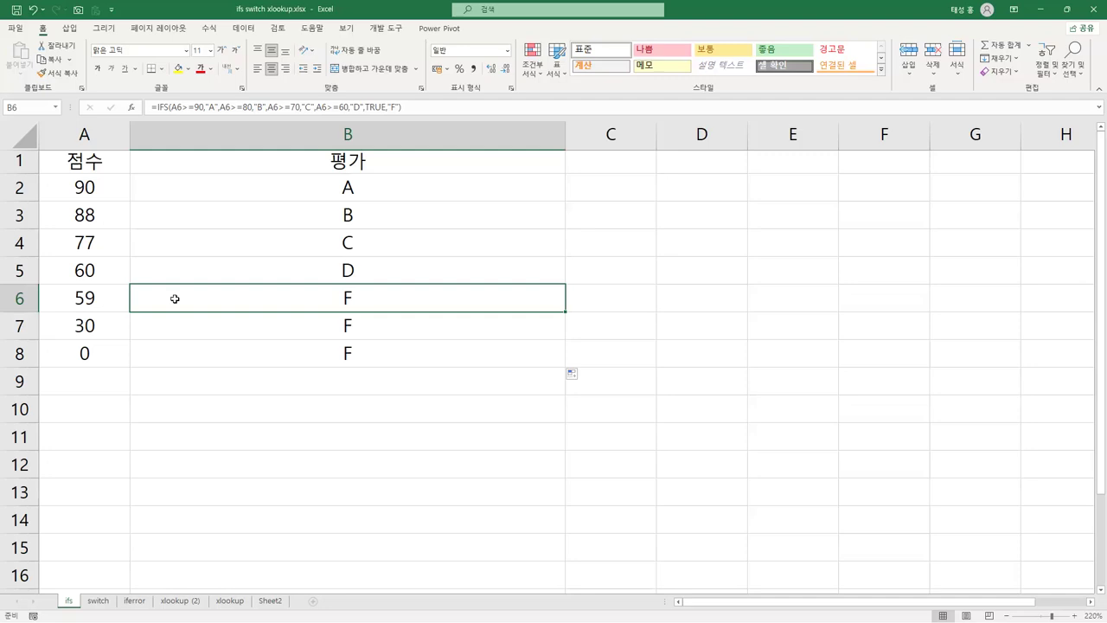
# Open the IFS formula in B6 and examine its final TRUE,"F" argument pair.
pyautogui.press('F2')
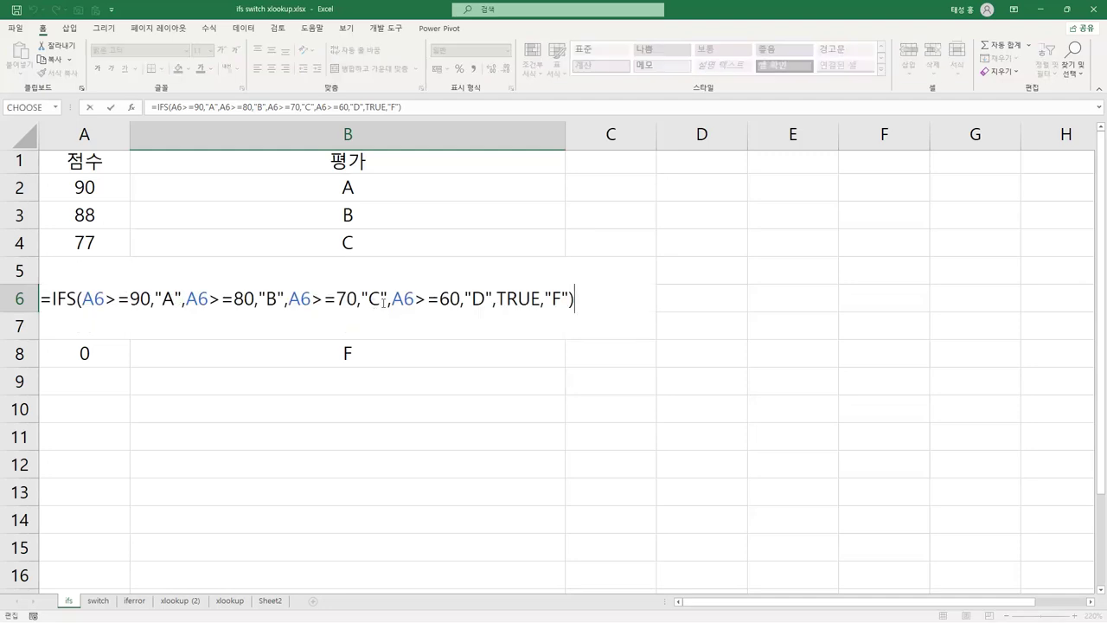
pyautogui.moveTo(491, 283); pyautogui.dragTo(582, 311)
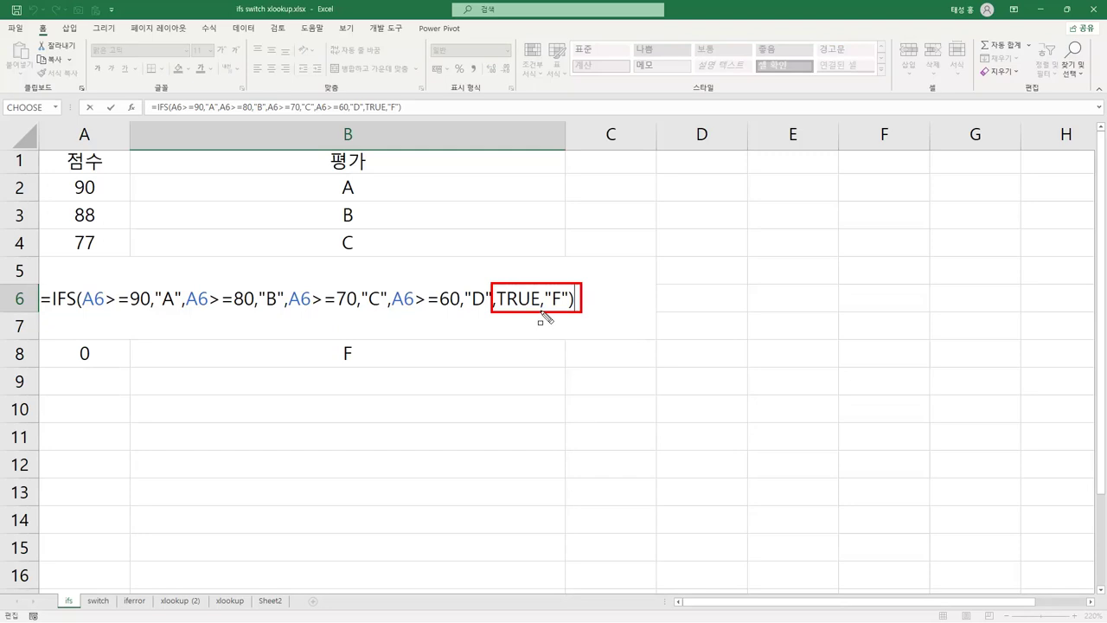
pyautogui.moveTo(496, 288)
pyautogui.mouseDown()
pyautogui.moveTo(501, 301)
pyautogui.moveTo(556, 315)
pyautogui.mouseUp()
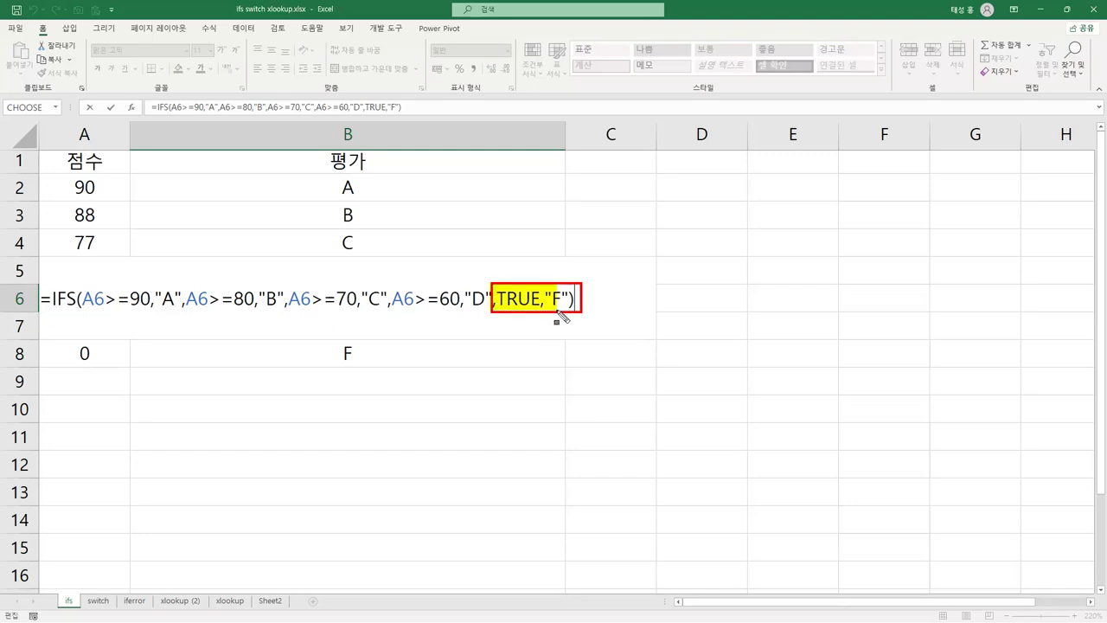
pyautogui.moveTo(558, 313); pyautogui.dragTo(583, 317)
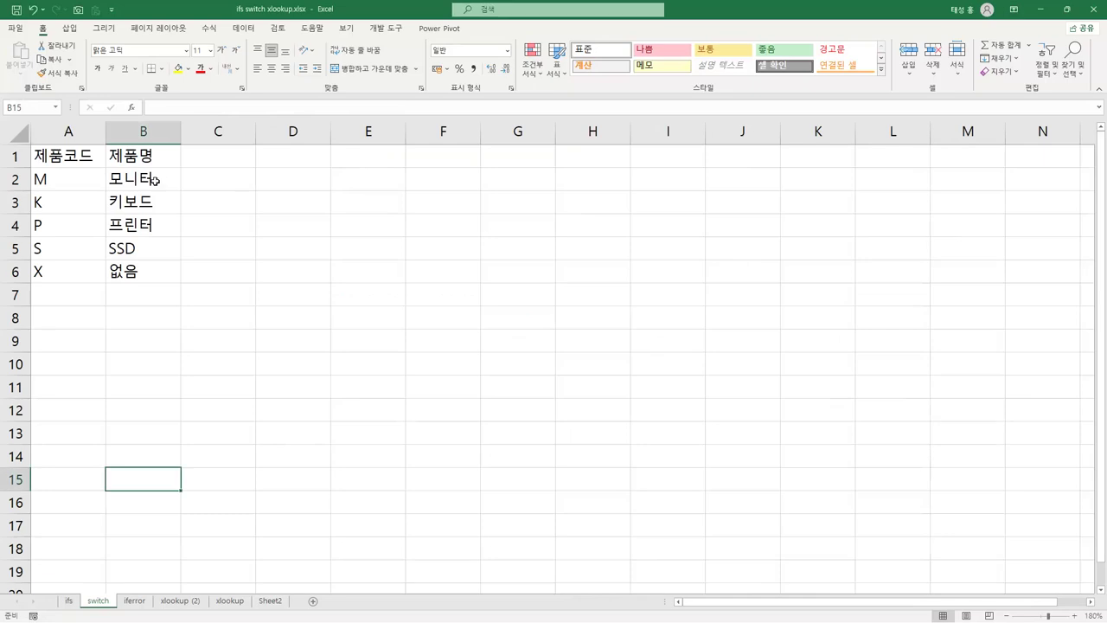
# On the switch sheet, examine the SWITCH formula in B2, including its A2 expression, code-and-name pairs and default value "없음".
pyautogui.click(152, 178)
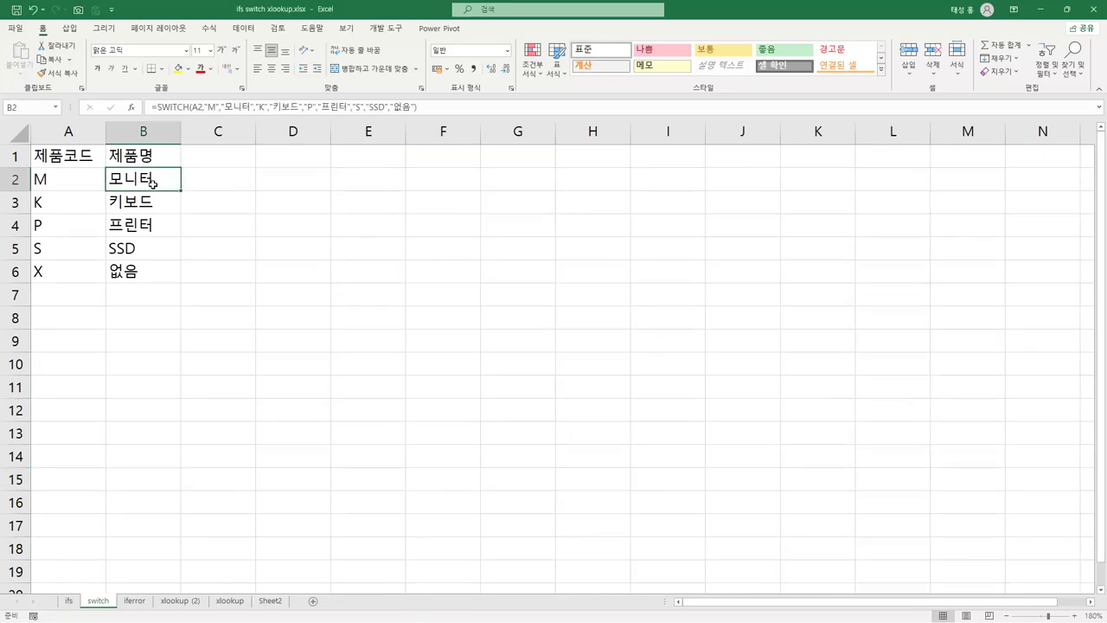
pyautogui.doubleClick(152, 183)
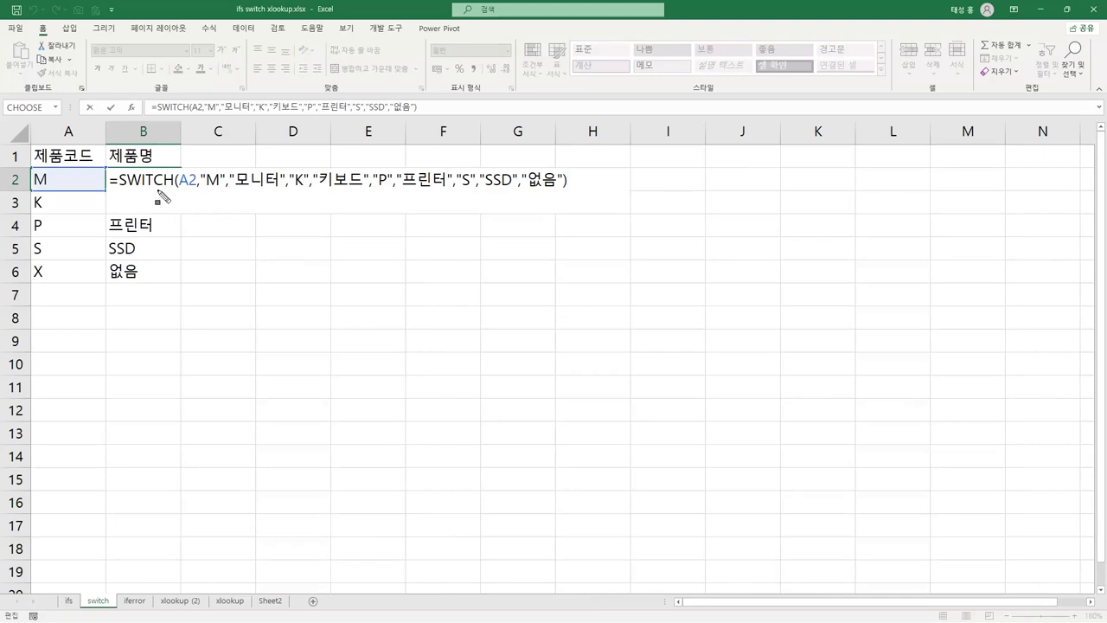
pyautogui.moveTo(108, 176); pyautogui.dragTo(283, 191)
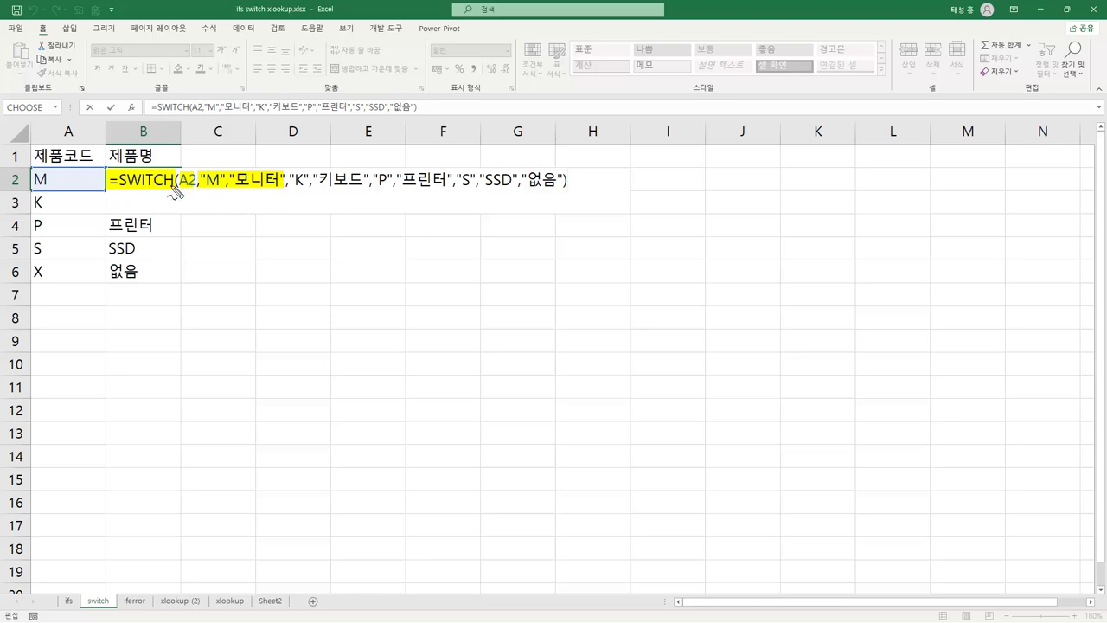
pyautogui.moveTo(185, 196)
pyautogui.mouseDown()
pyautogui.moveTo(229, 179)
pyautogui.moveTo(218, 166)
pyautogui.moveTo(309, 197)
pyautogui.moveTo(422, 166)
pyautogui.mouseUp()
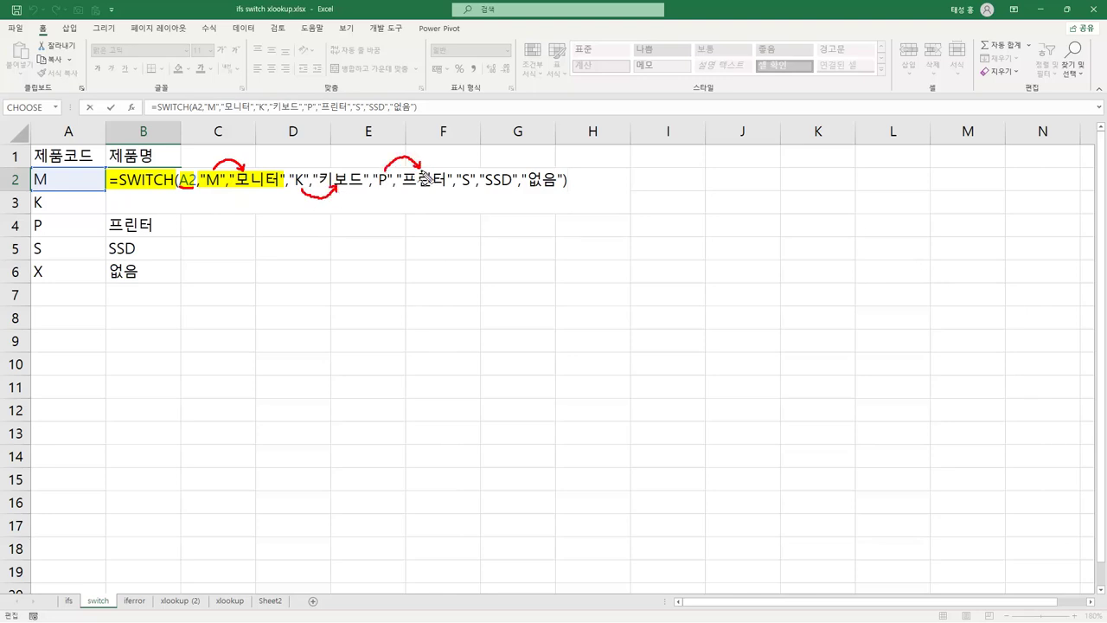
pyautogui.moveTo(464, 197); pyautogui.dragTo(500, 196)
pyautogui.moveTo(522, 179); pyautogui.dragTo(564, 180)
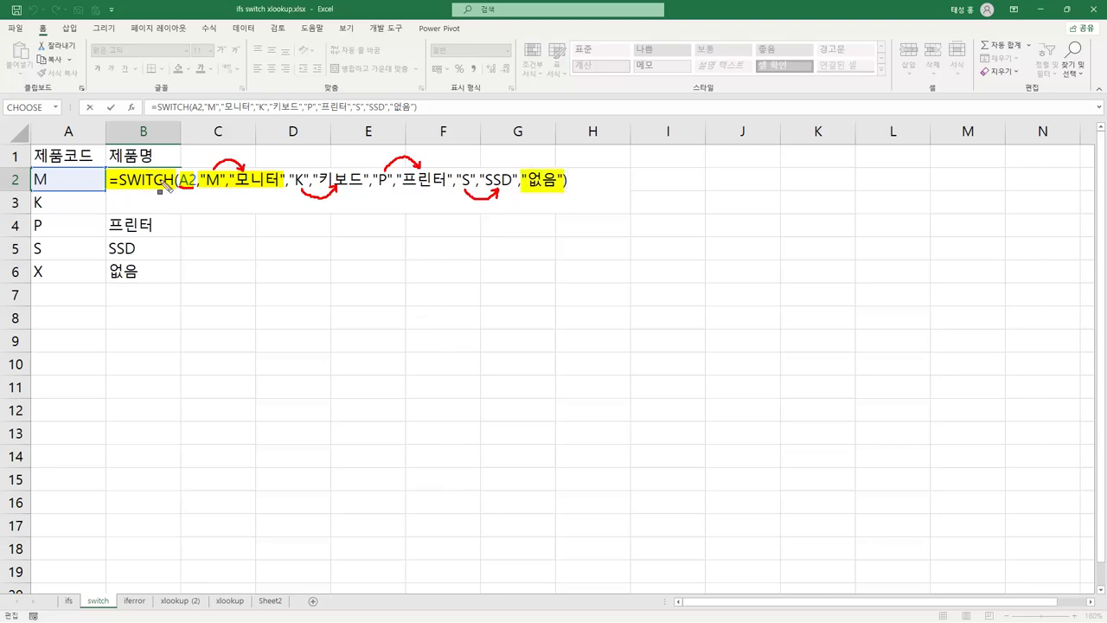
pyautogui.moveTo(161, 190)
pyautogui.mouseDown()
pyautogui.moveTo(190, 208)
pyautogui.moveTo(197, 198)
pyautogui.mouseUp()
pyautogui.press('Escape')
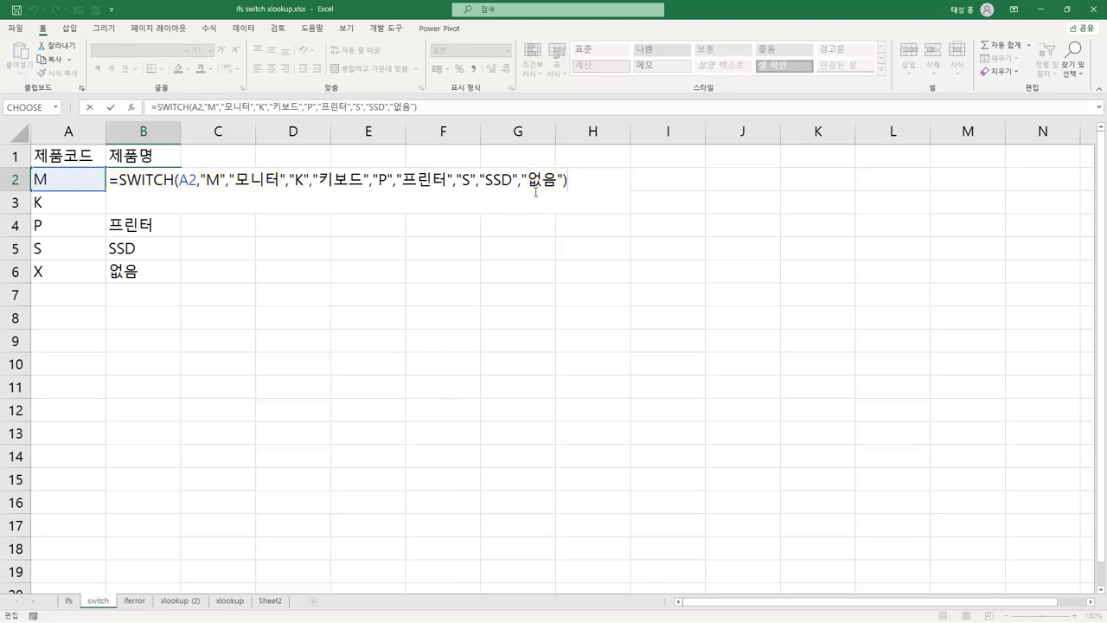
pyautogui.press('Return')
# Compare each product code in A2:A6 with the product name its SWITCH formula gives in column B.
pyautogui.click(169, 178)
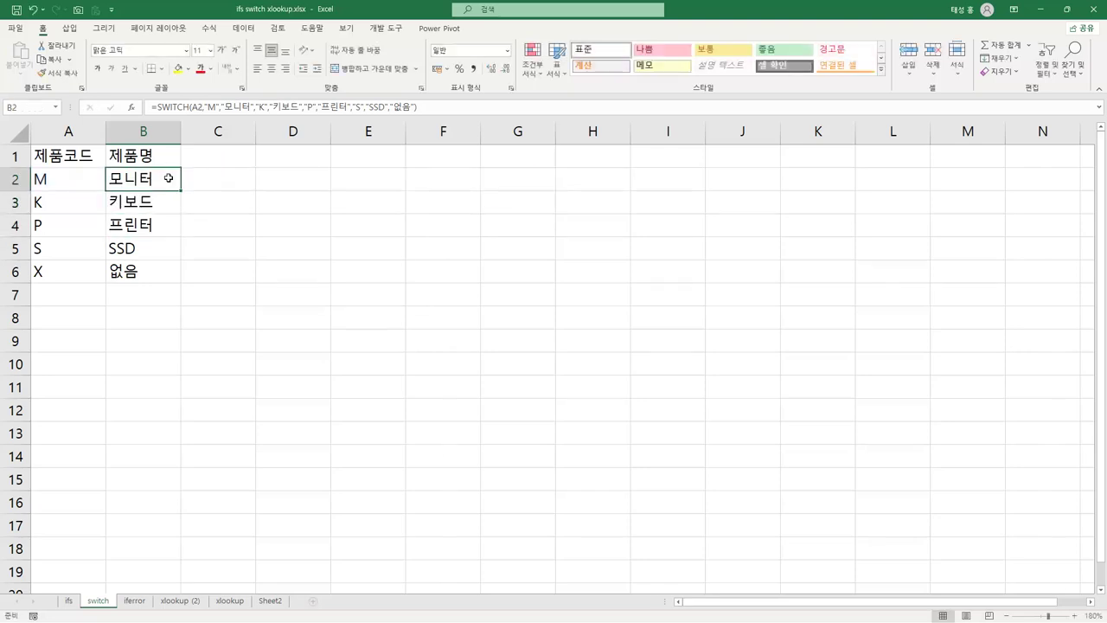
pyautogui.click(72, 180)
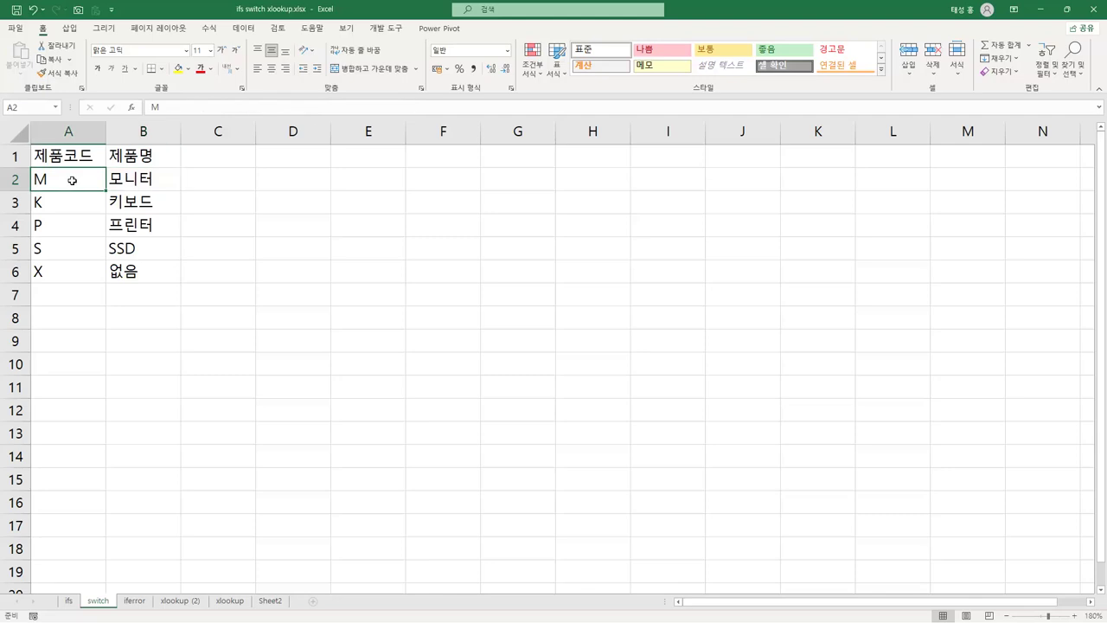
pyautogui.click(162, 182)
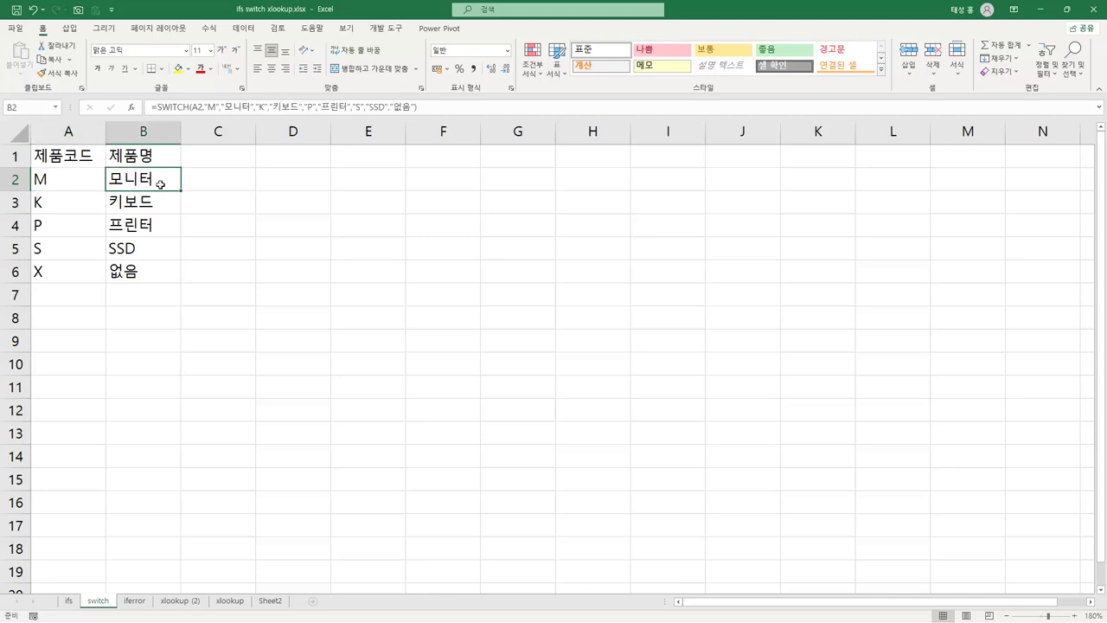
pyautogui.click(76, 203)
pyautogui.click(132, 206)
pyautogui.click(67, 225)
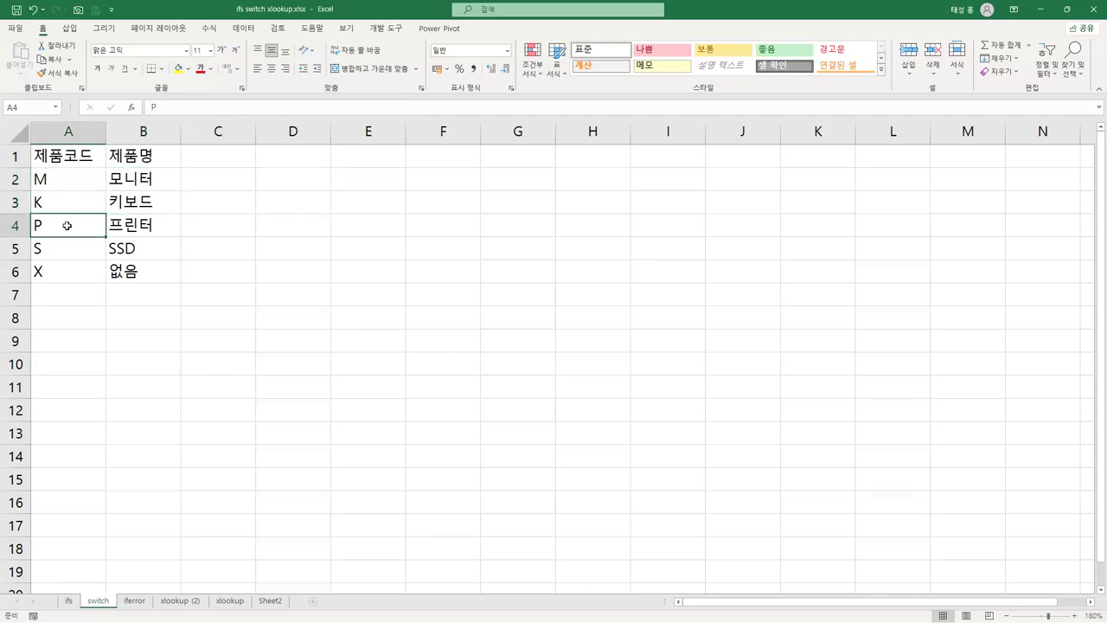
pyautogui.click(131, 223)
pyautogui.click(76, 247)
pyautogui.click(134, 249)
pyautogui.click(80, 272)
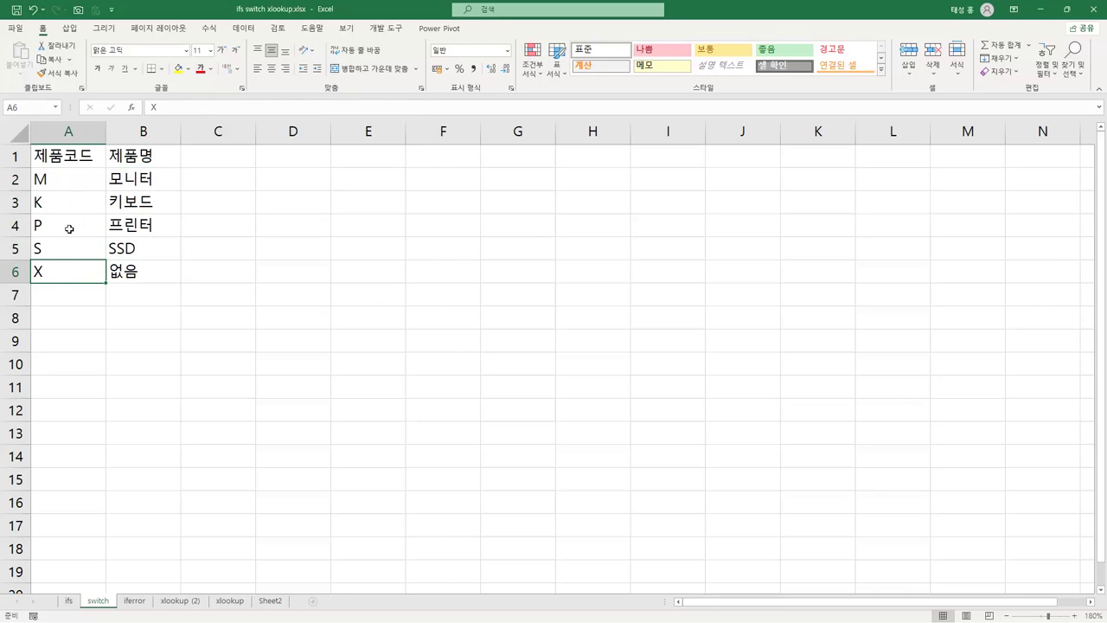
pyautogui.click(152, 275)
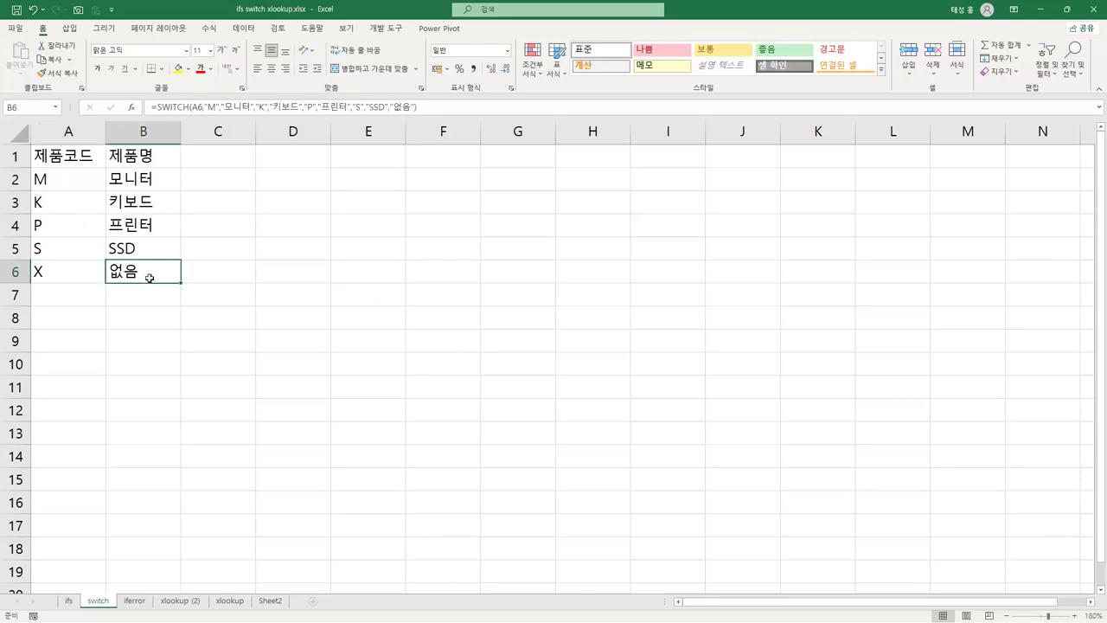
# Change the product code in A5 to M and select B5 to check its SWITCH formula.
pyautogui.click(72, 251)
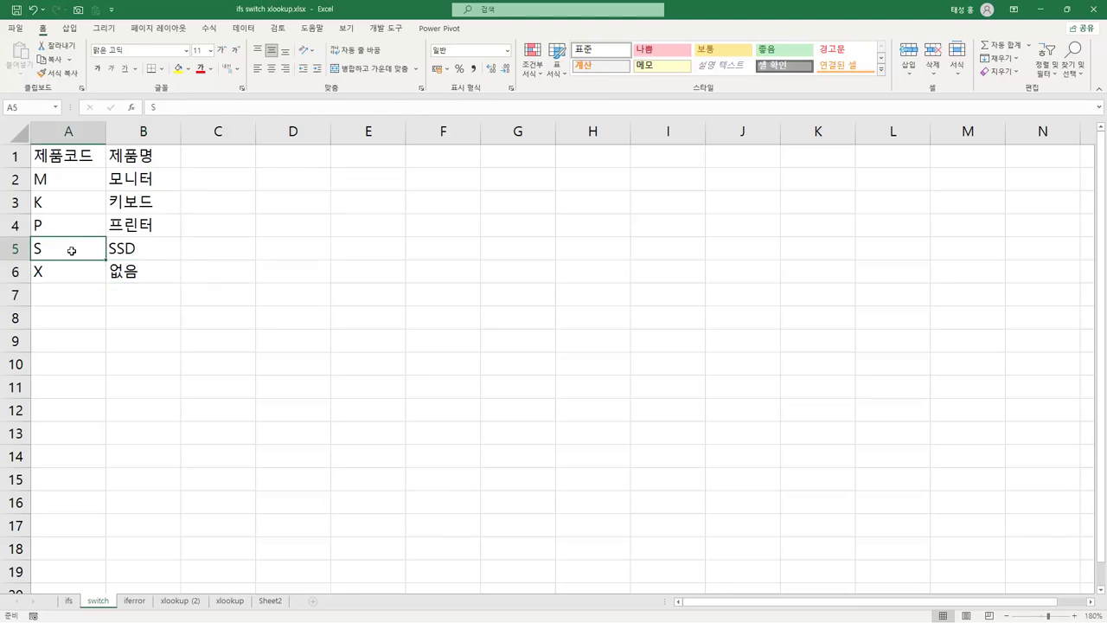
pyautogui.doubleClick(98, 248)
pyautogui.press('BackSpace')
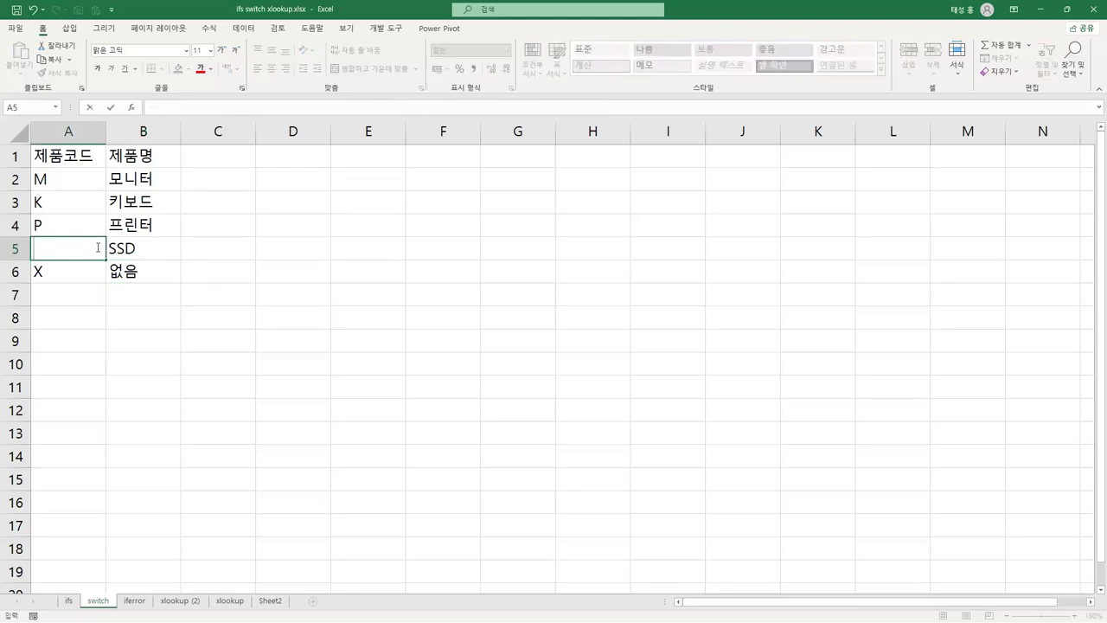
pyautogui.write('M')
pyautogui.press('Return')
pyautogui.press('Up')
pyautogui.press('Right')
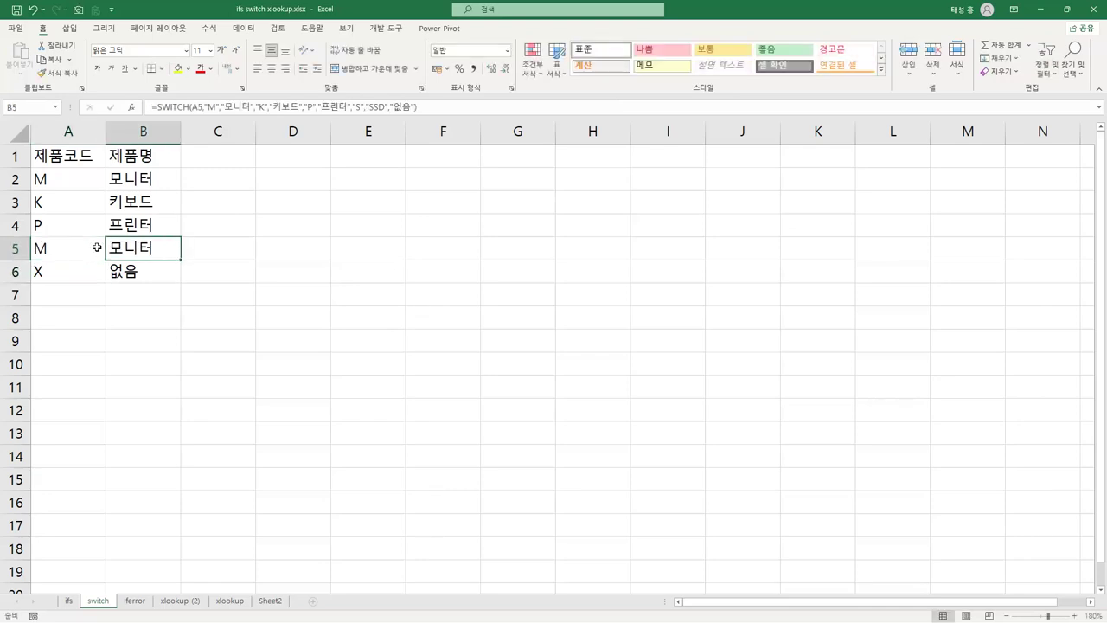
# On the iferror sheet, examine the IFERROR formula in A1, including its 100/2 expression.
pyautogui.press('F2')
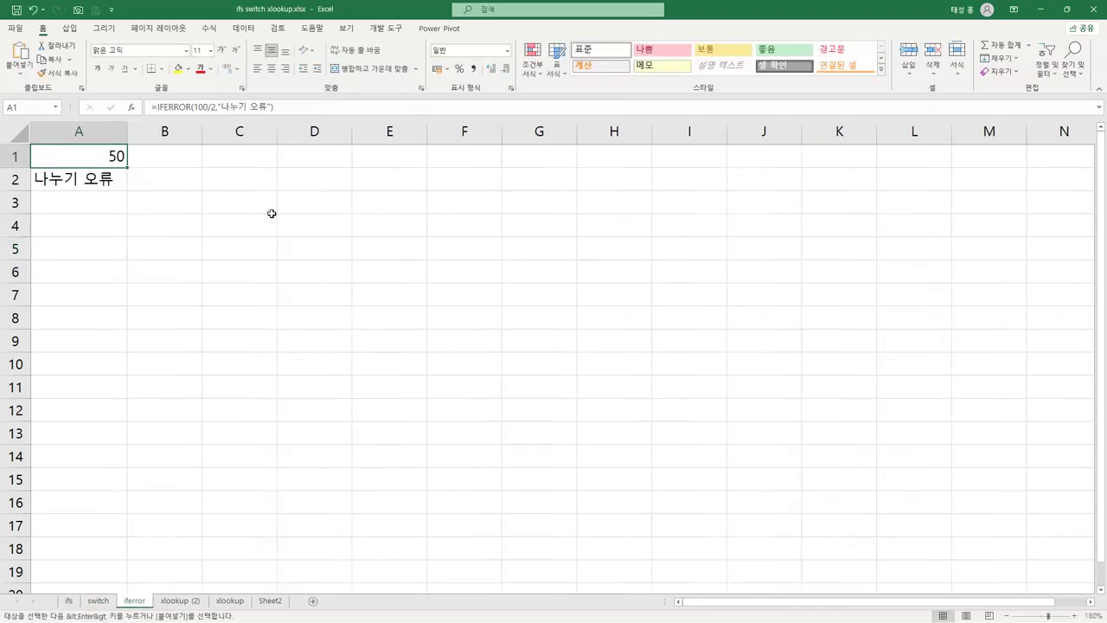
pyautogui.press('F2')
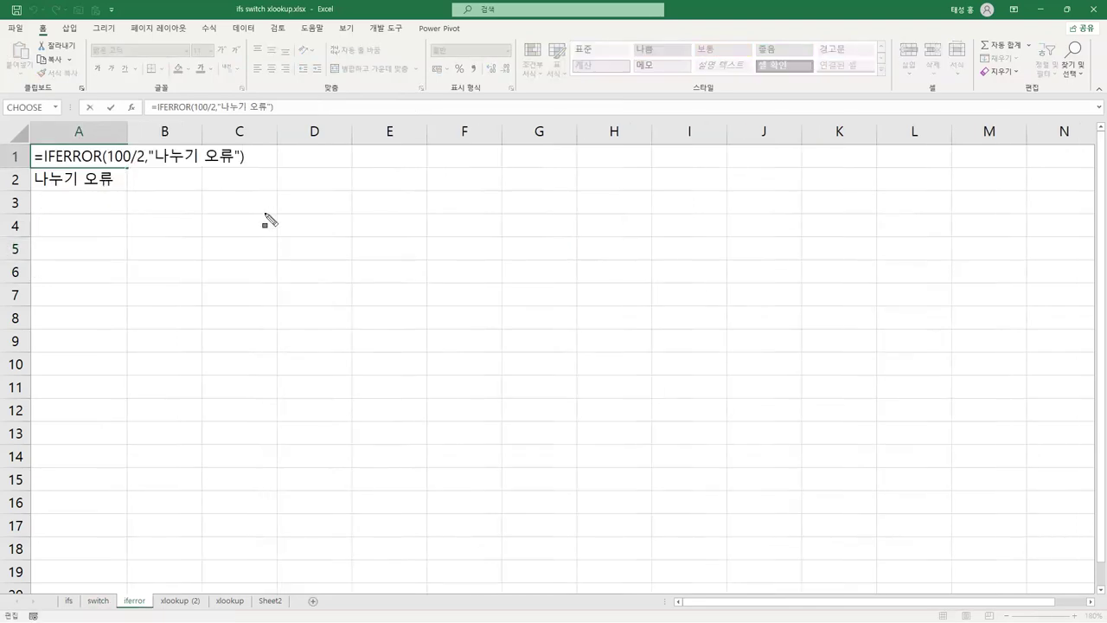
pyautogui.moveTo(31, 151); pyautogui.dragTo(144, 170)
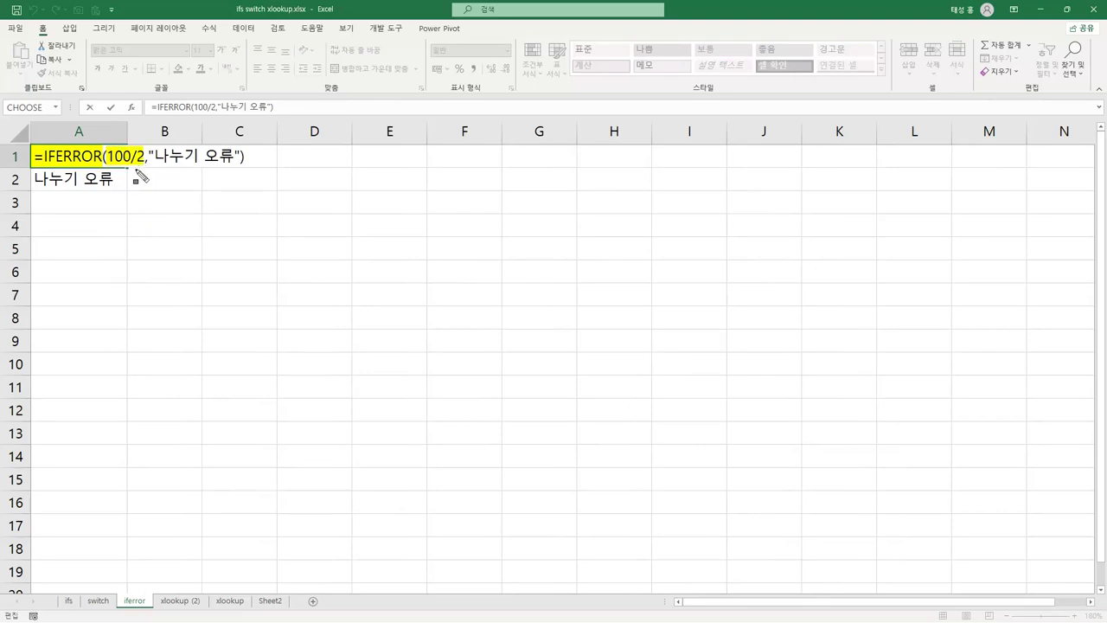
pyautogui.press('Return')
pyautogui.click(99, 158)
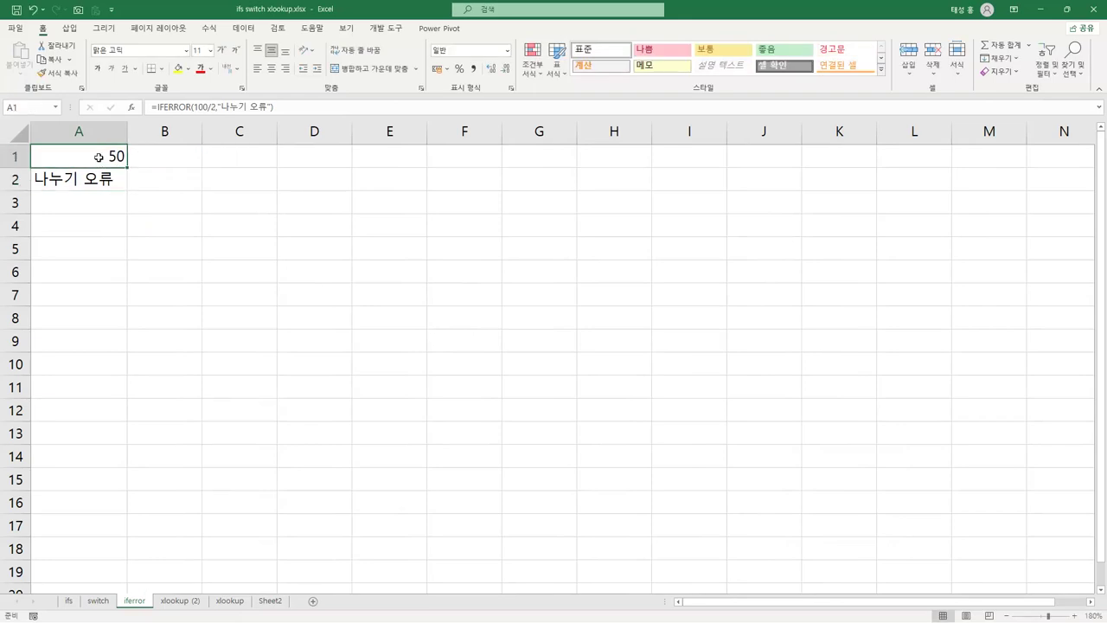
# Open the IFERROR formula in A2 and examine its 100/0 expression and replacement text "나누기 오류".
pyautogui.click(101, 177)
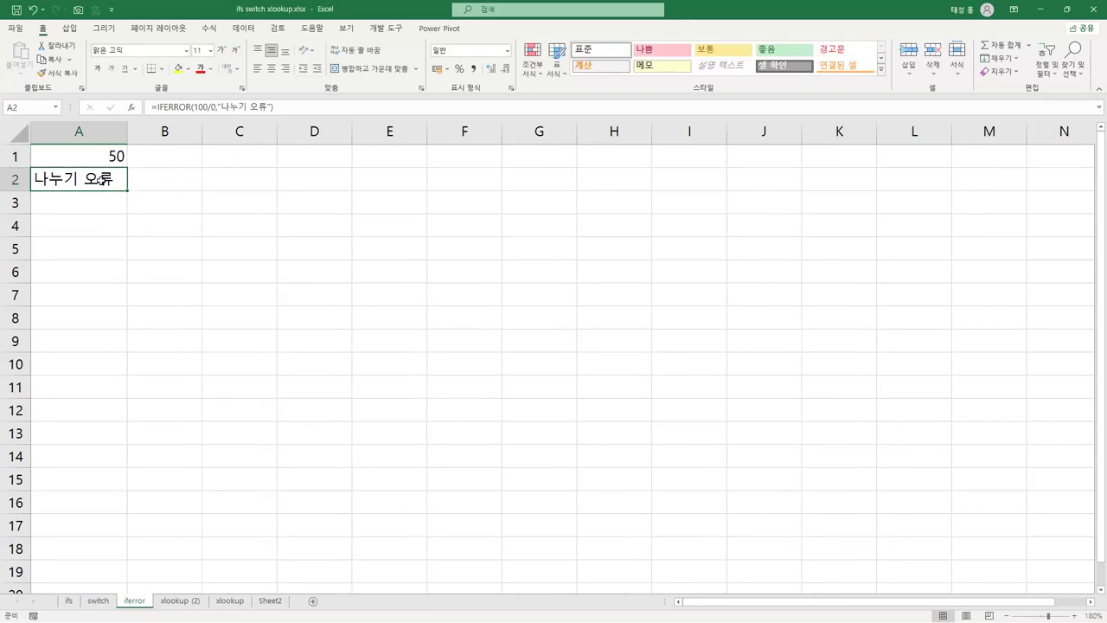
pyautogui.press('F2')
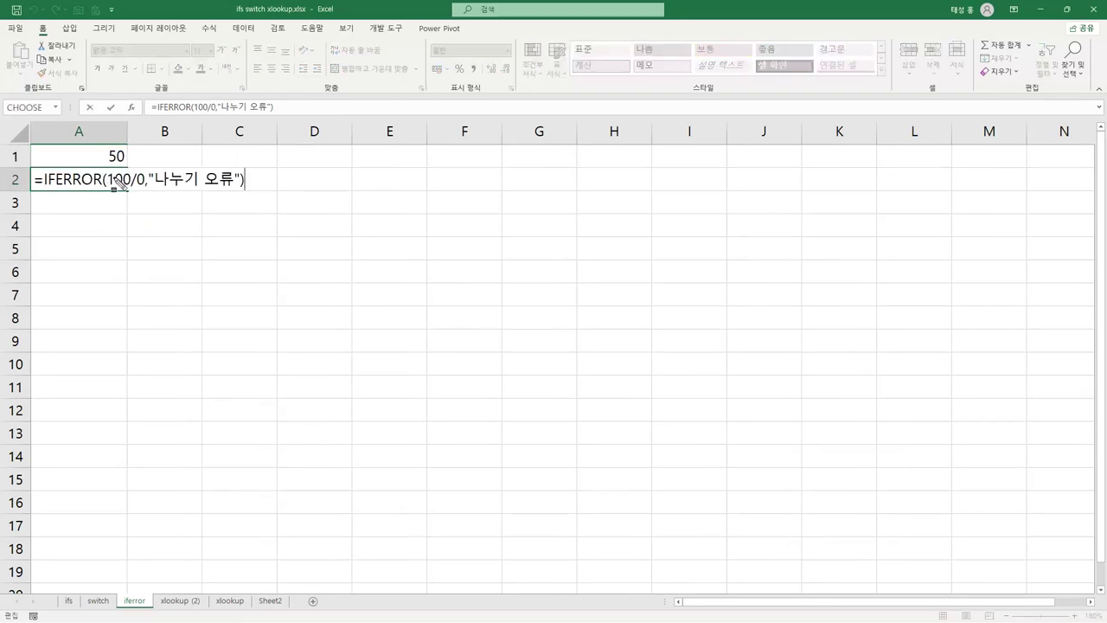
pyautogui.moveTo(135, 186); pyautogui.dragTo(143, 195)
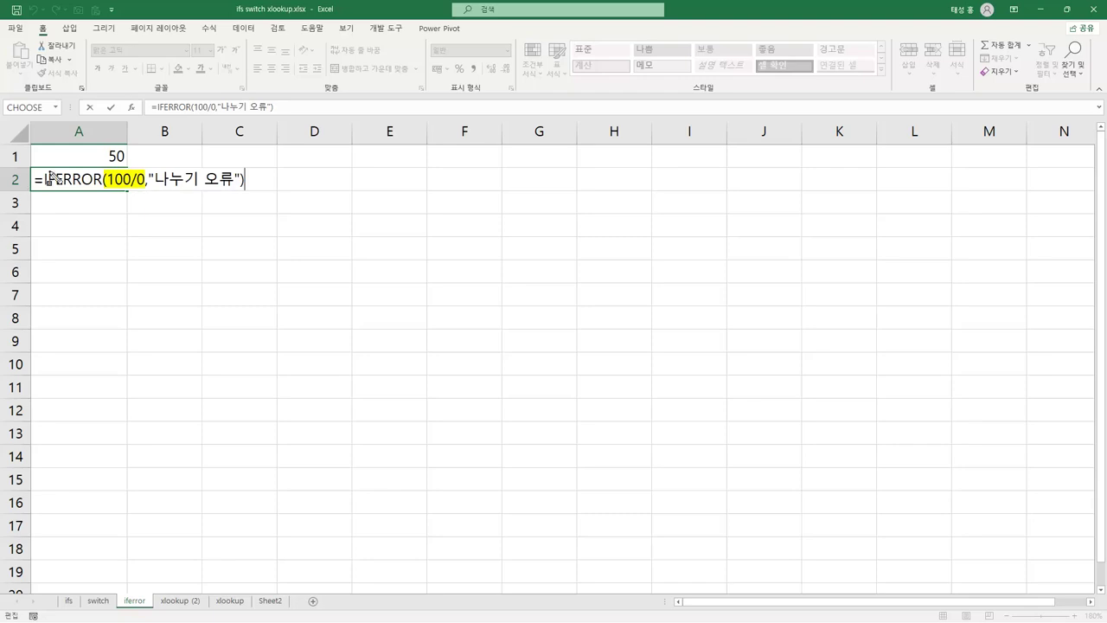
pyautogui.moveTo(53, 182); pyautogui.dragTo(105, 186)
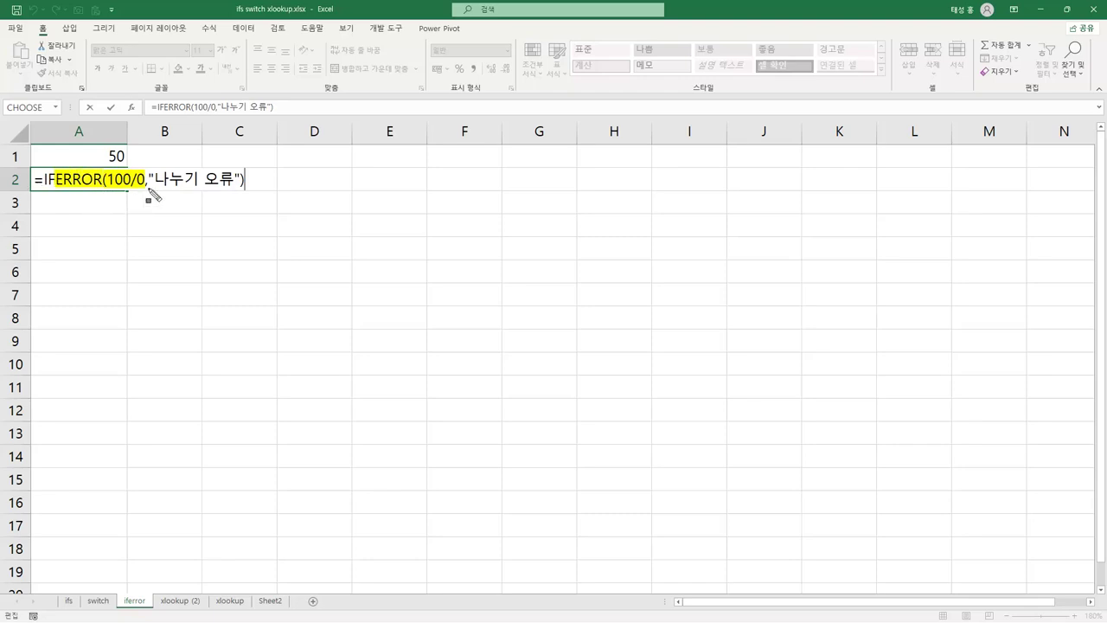
pyautogui.moveTo(149, 180); pyautogui.dragTo(237, 193)
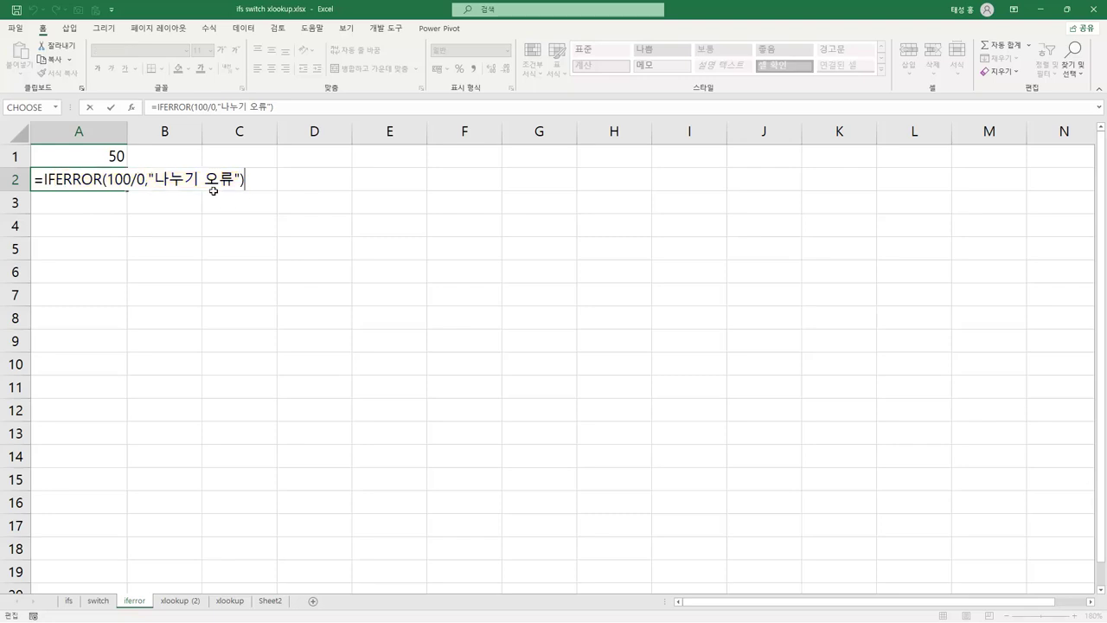
pyautogui.press('Return')
pyautogui.press('Up')
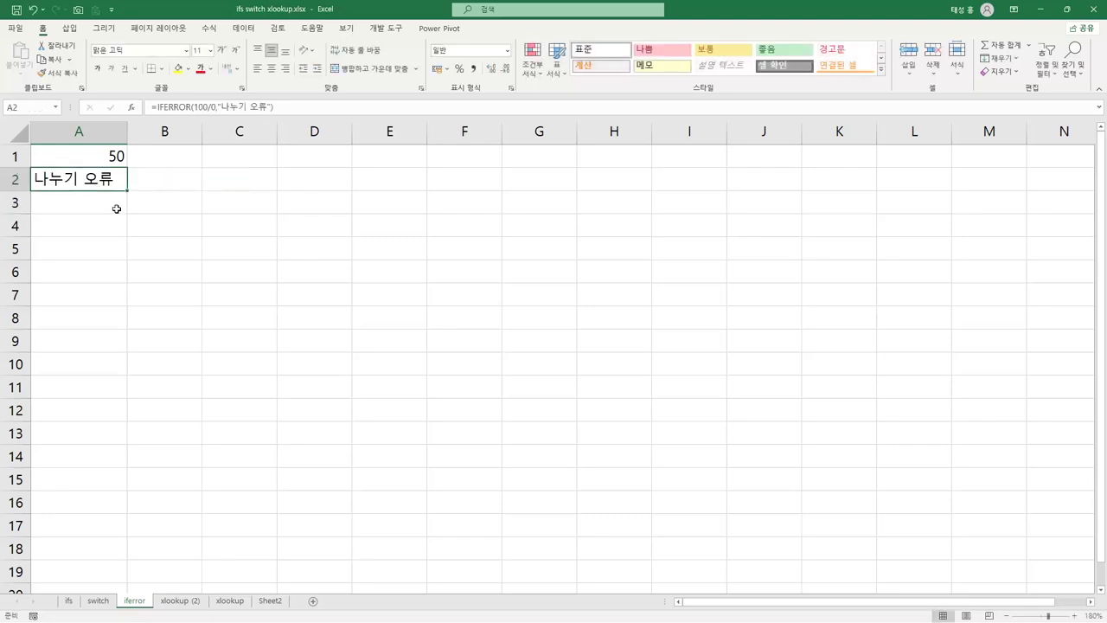
# Enter the plain division =100/0 in A4 and select the cell to check its result.
pyautogui.click(110, 224)
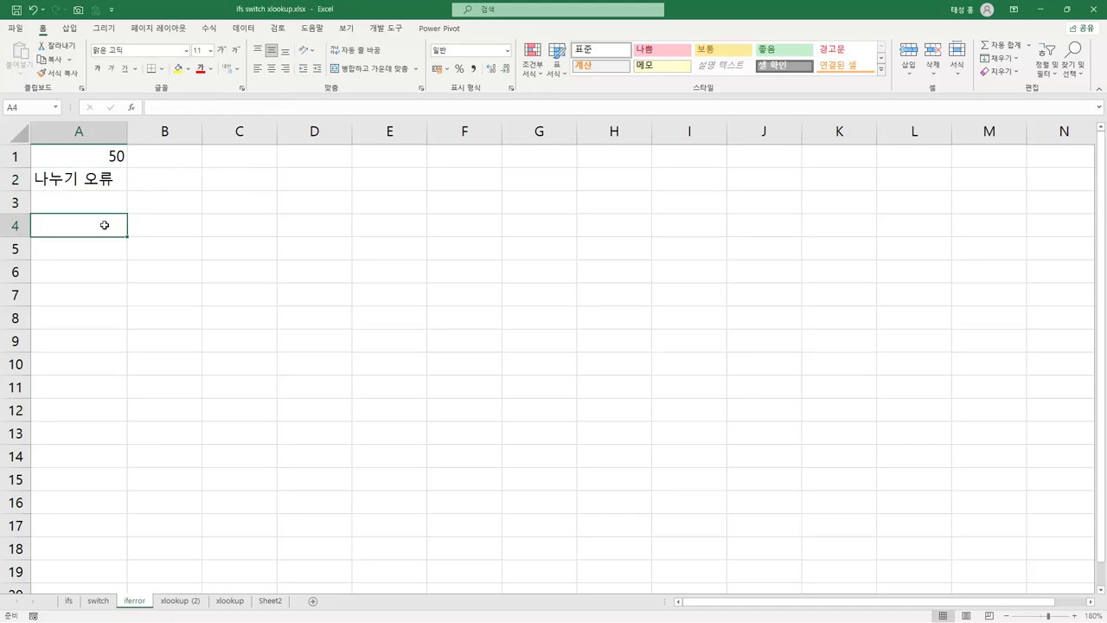
pyautogui.write('=100/0')
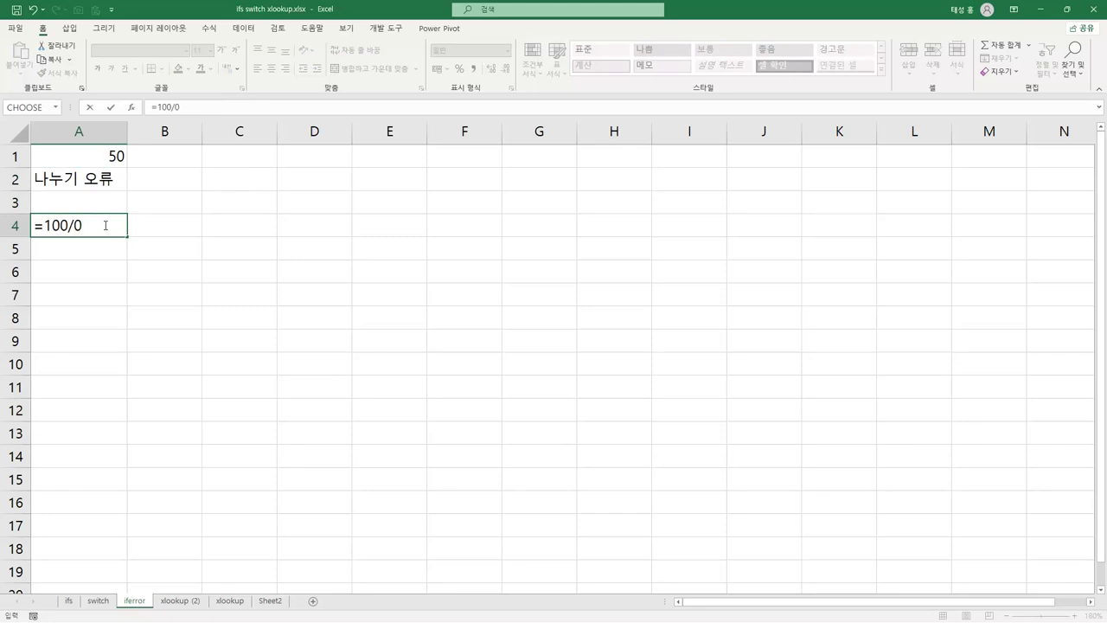
pyautogui.press('Return')
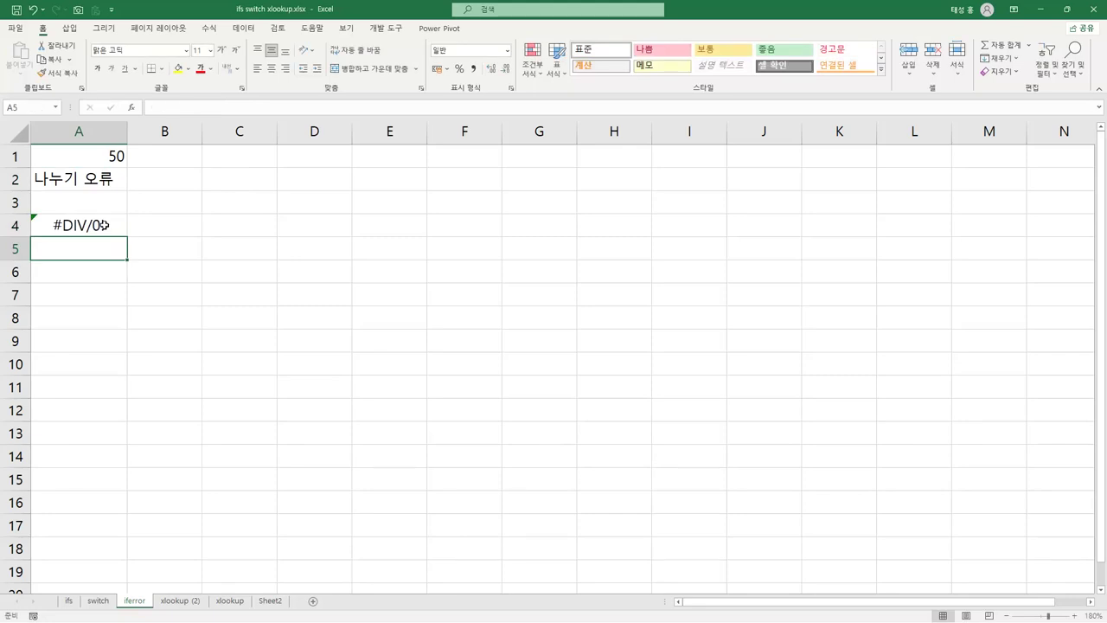
pyautogui.click(103, 225)
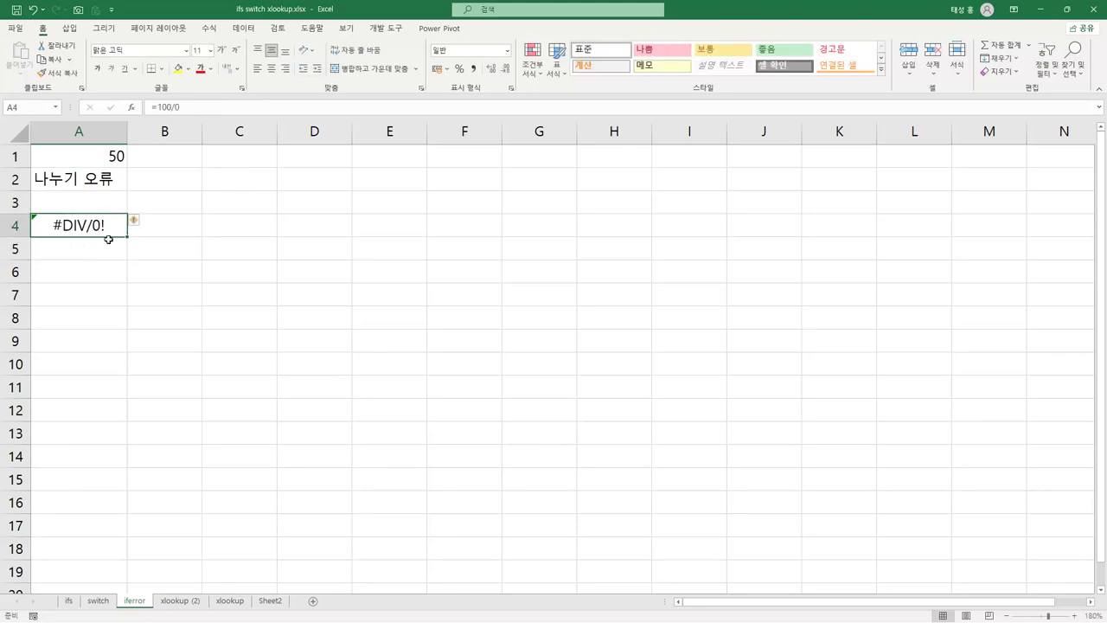
# Reopen the IFERROR formula in A2 and compare its replacement text with the plain division result in A4.
pyautogui.click(92, 182)
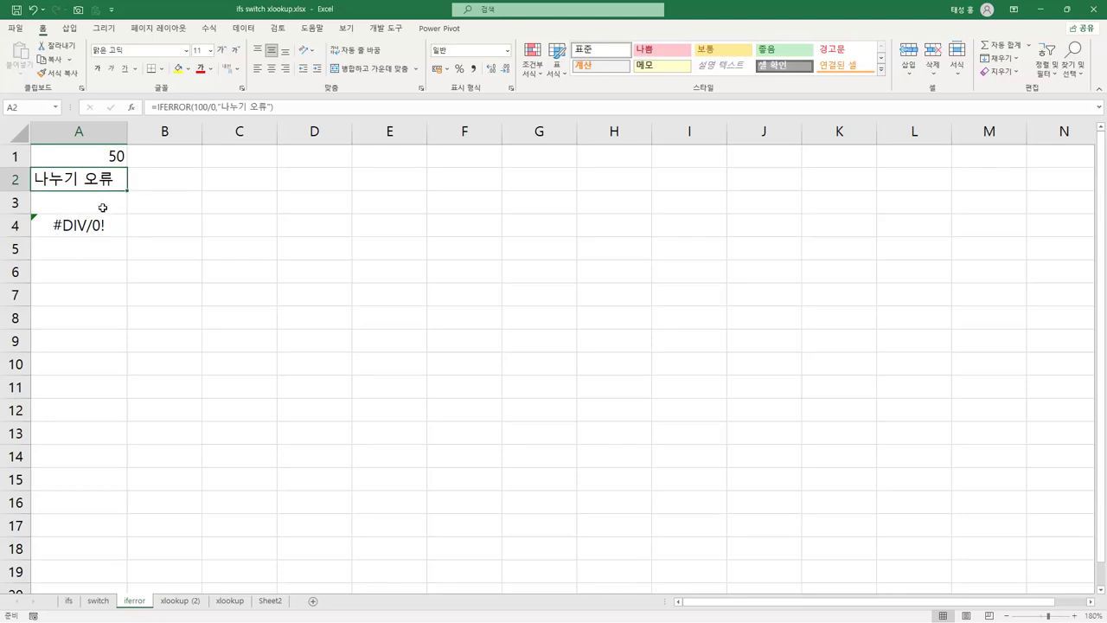
pyautogui.press('F2')
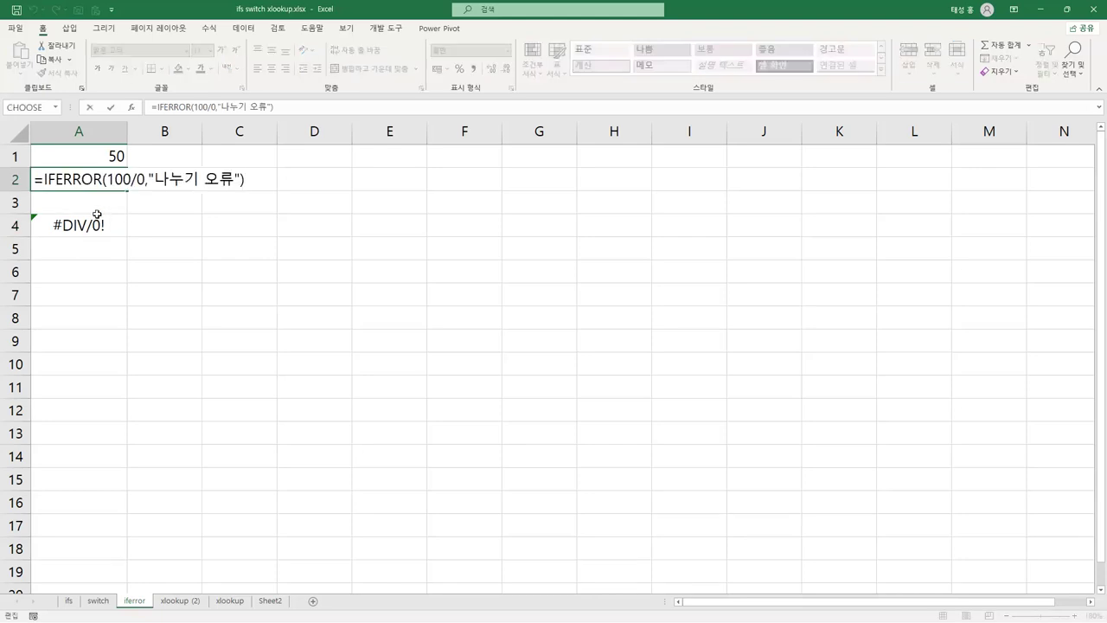
pyautogui.moveTo(36, 181); pyautogui.dragTo(145, 192)
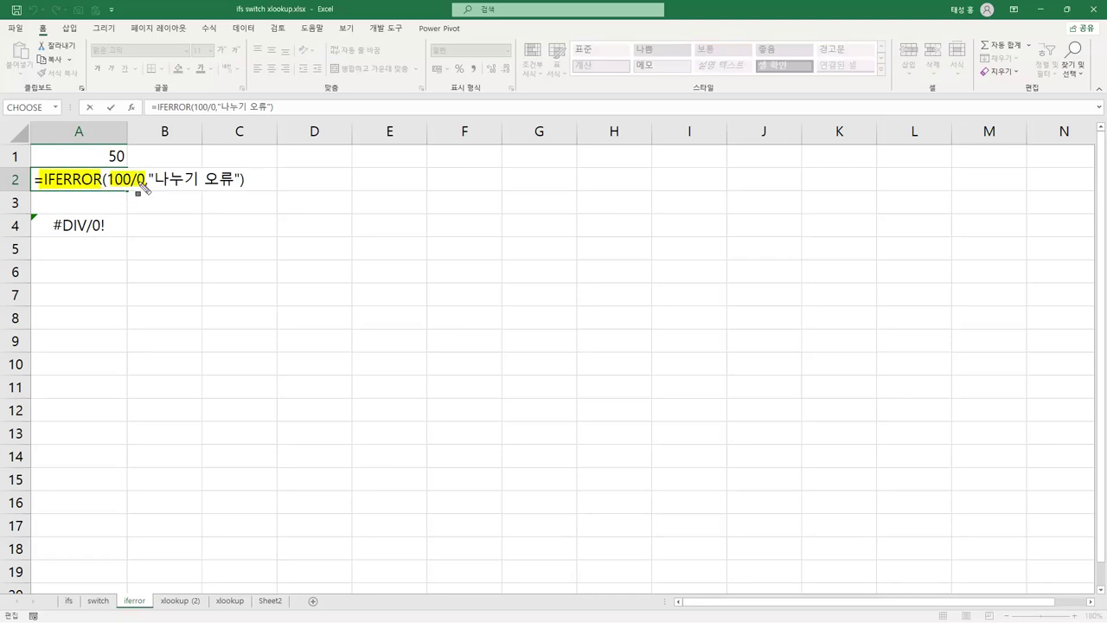
pyautogui.moveTo(50, 222)
pyautogui.mouseDown()
pyautogui.moveTo(106, 232)
pyautogui.moveTo(177, 190)
pyautogui.moveTo(168, 181)
pyautogui.moveTo(235, 180)
pyautogui.mouseUp()
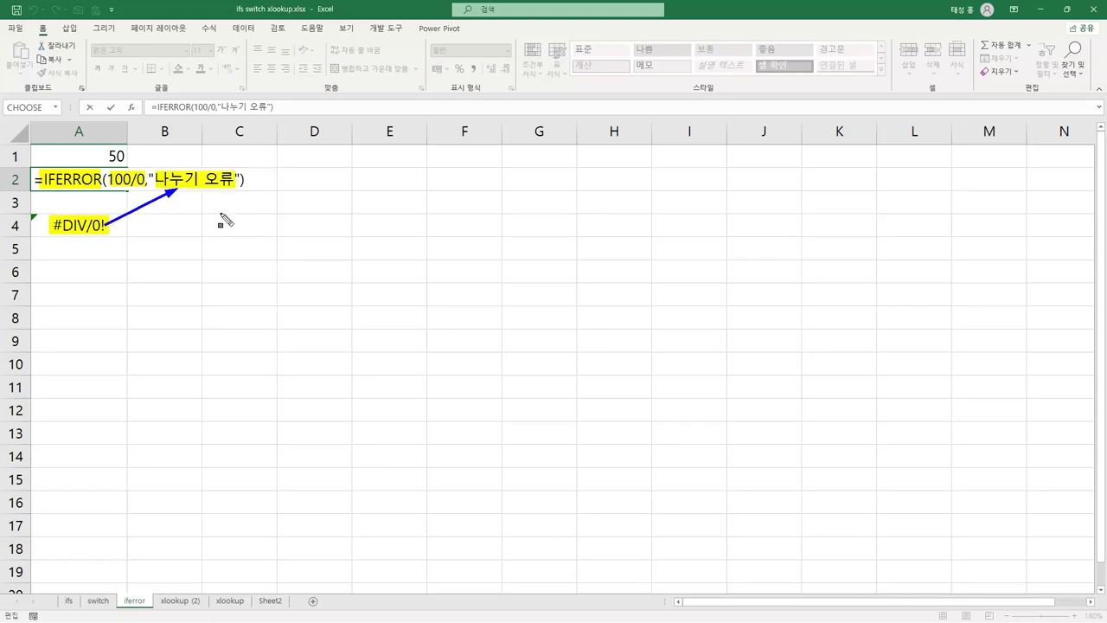
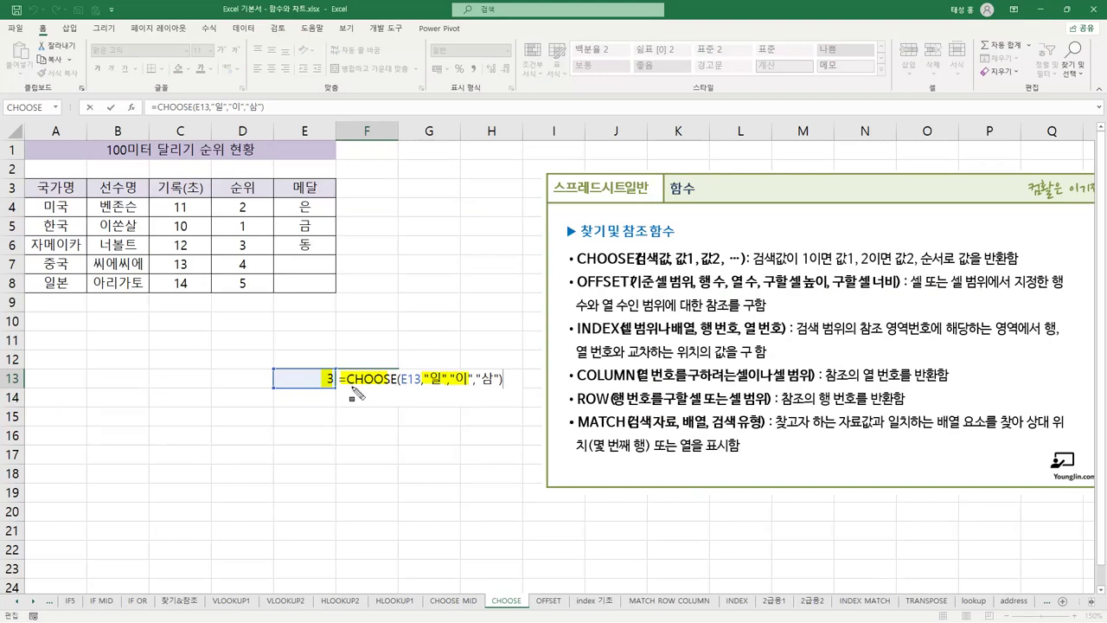
# On the CHOOSE sheet, examine the CHOOSE formula in F13, including its E13 index and values "일", "이", "삼".
pyautogui.moveTo(472, 379); pyautogui.dragTo(509, 379)
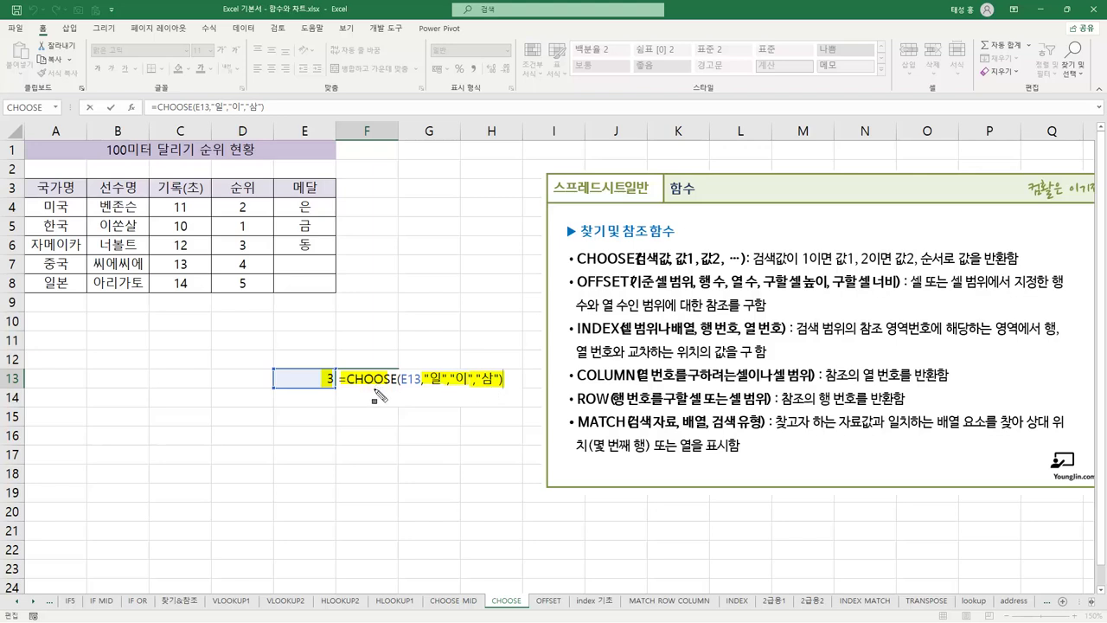
pyautogui.press('Return')
pyautogui.click(323, 380)
pyautogui.click(359, 379)
# Test the CHOOSE formula in F13 by setting the index in E13 to 2 and then to 1.
pyautogui.click(319, 379)
pyautogui.write('2')
pyautogui.press('Return')
pyautogui.click(322, 380)
pyautogui.write('1')
pyautogui.press('Return')
pyautogui.click(324, 380)
pyautogui.press('Right')
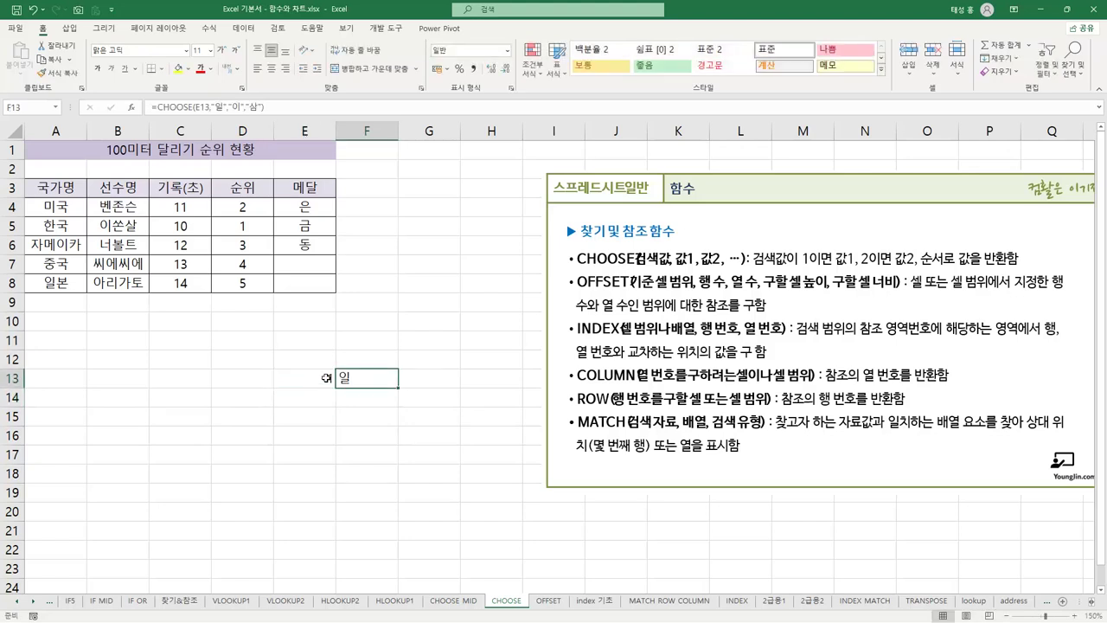
# Compare each runner's rank in D4:D8 with the medal its CHOOSE formula gives in column E.
pyautogui.click(255, 223)
pyautogui.click(310, 225)
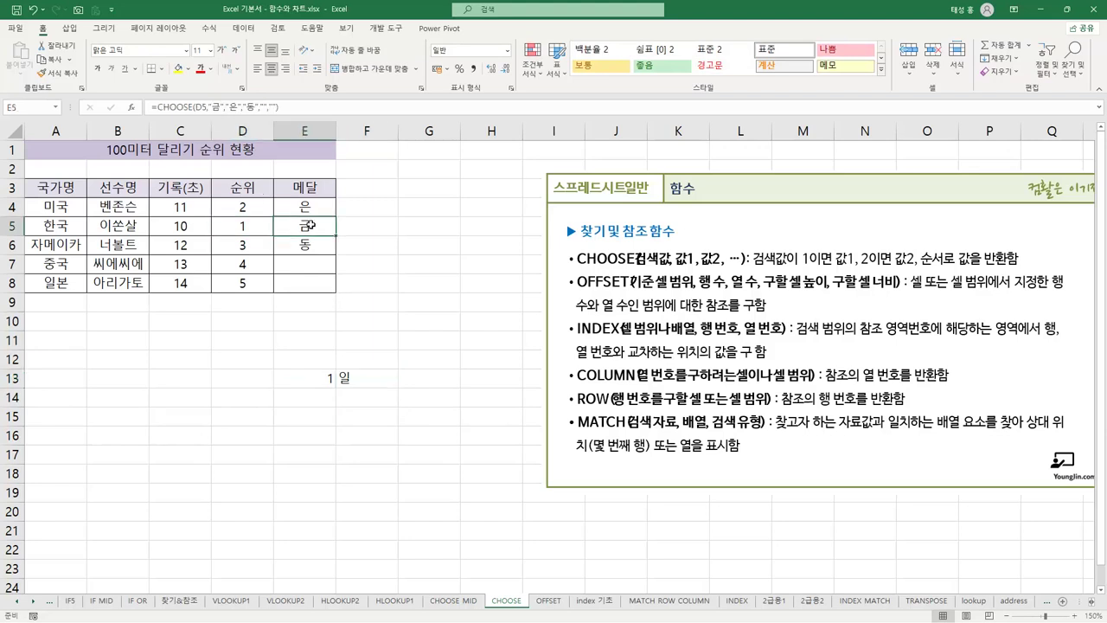
pyautogui.click(244, 210)
pyautogui.click(303, 206)
pyautogui.click(247, 246)
pyautogui.click(319, 245)
pyautogui.click(254, 266)
pyautogui.click(261, 283)
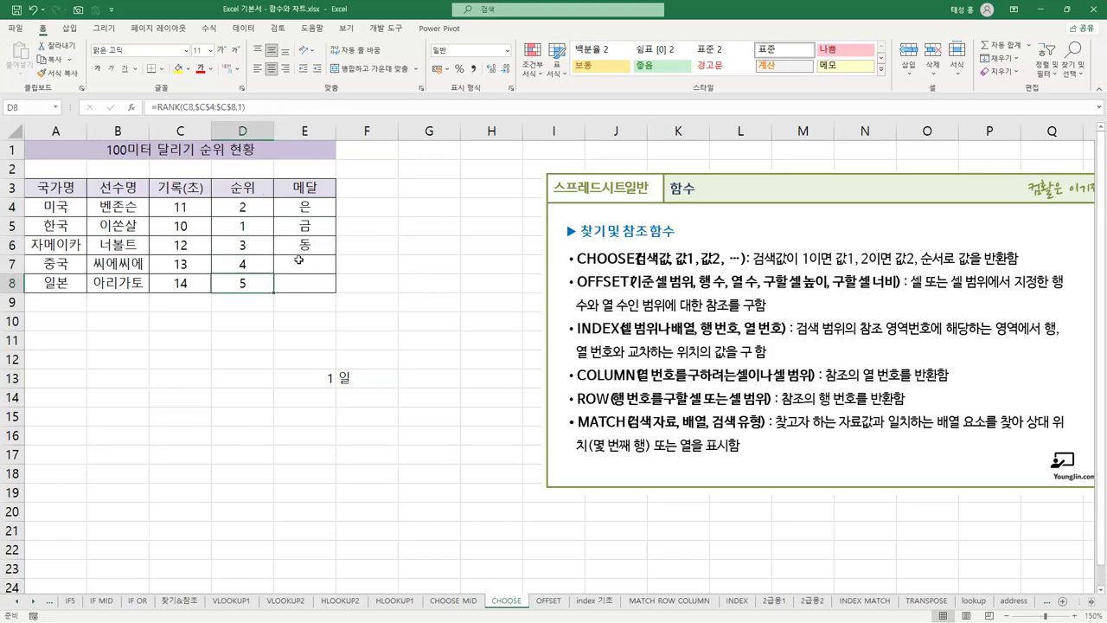
pyautogui.click(300, 261)
pyautogui.click(303, 283)
# Open the CHOOSE formula in E4 and examine its D4 index and the medal list "금", "은", "동", "", "".
pyautogui.doubleClick(312, 212)
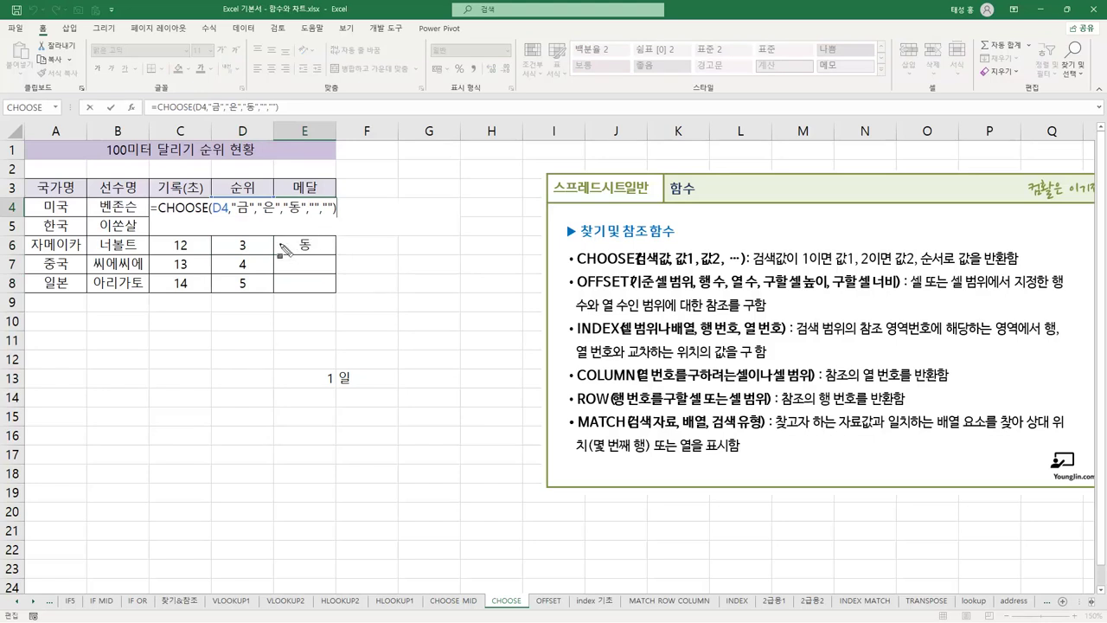
pyautogui.moveTo(152, 208); pyautogui.dragTo(225, 210)
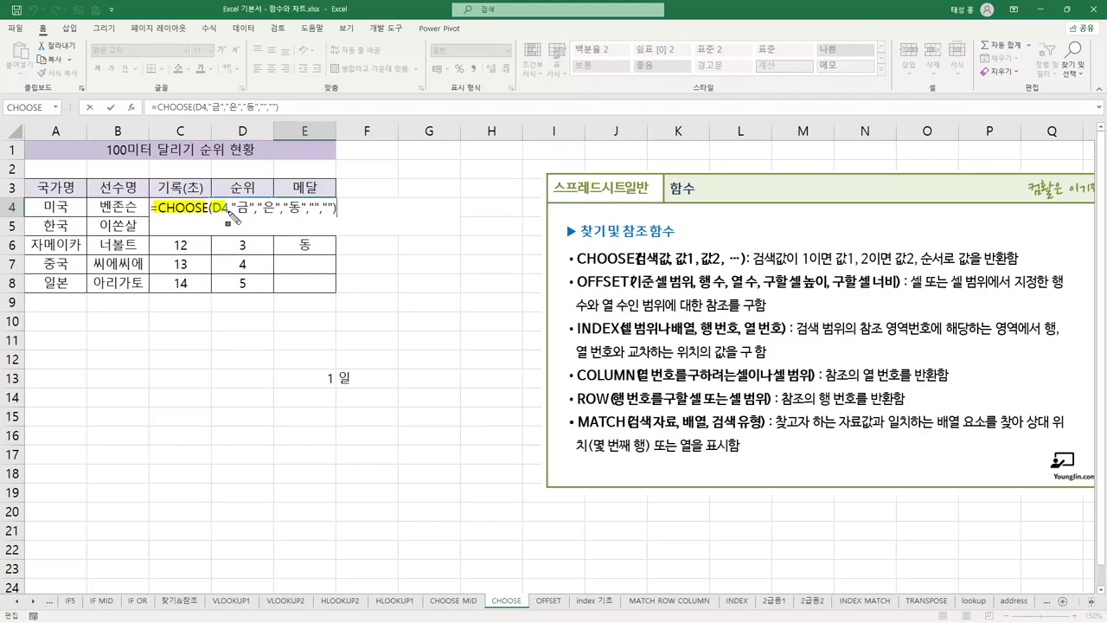
pyautogui.moveTo(232, 210); pyautogui.dragTo(339, 222)
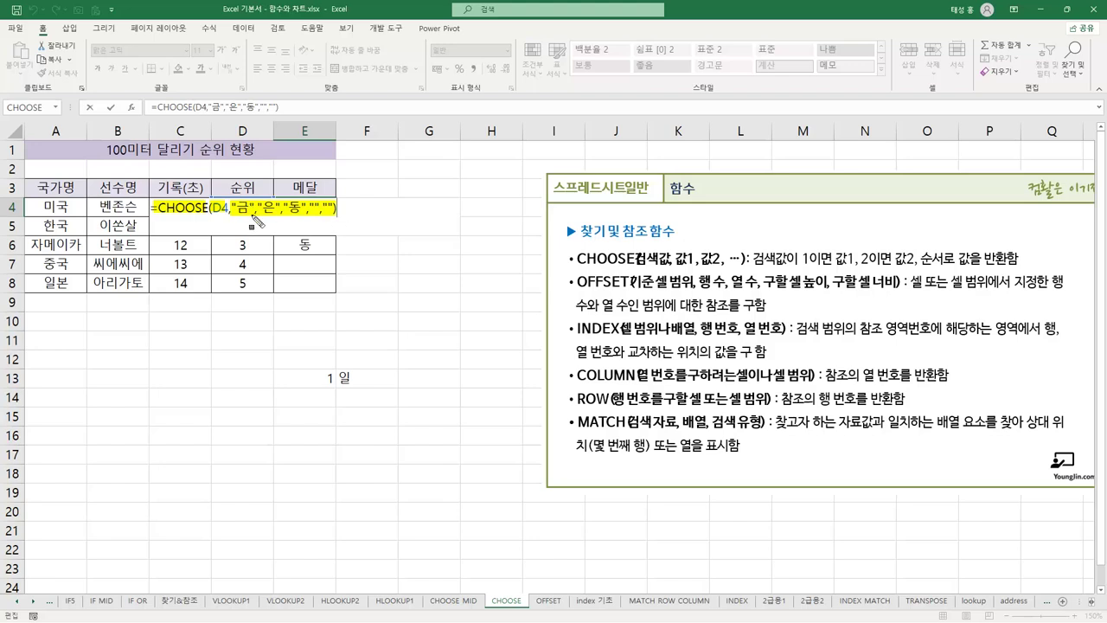
pyautogui.press('Escape')
pyautogui.press('Return')
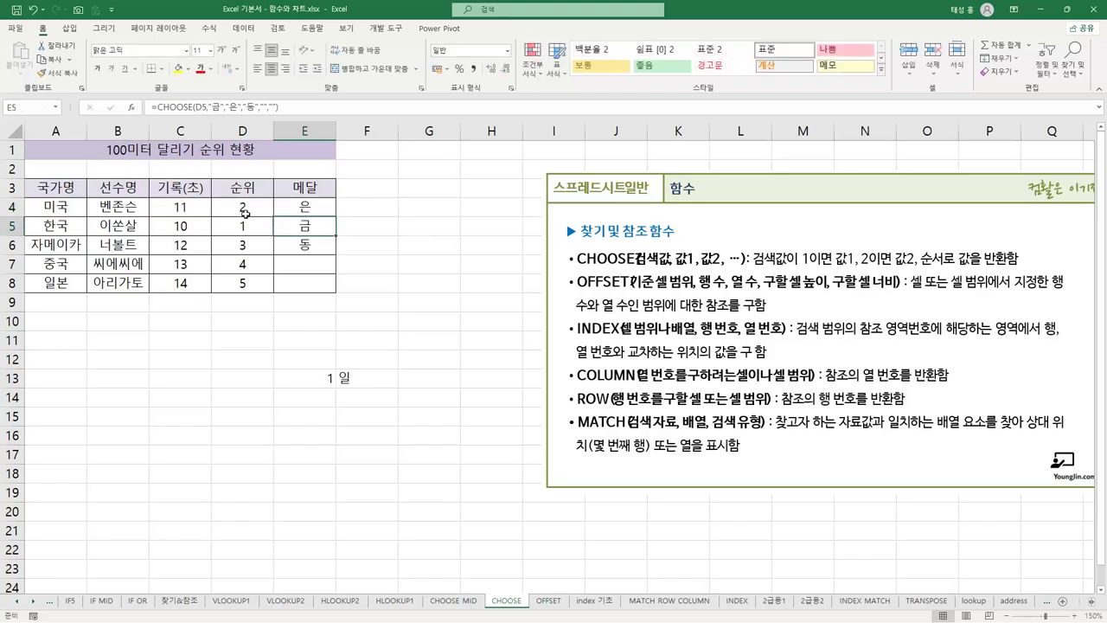
# Clear the medals in E5:E8 and fill the CHOOSE formula from E4 back down to E8.
pyautogui.moveTo(317, 223); pyautogui.dragTo(364, 284)
pyautogui.press('Delete')
pyautogui.click(308, 213)
# Check the refilled medals in E4:E8 row by row against the ranks in column D.
pyautogui.click(248, 209)
pyautogui.click(308, 209)
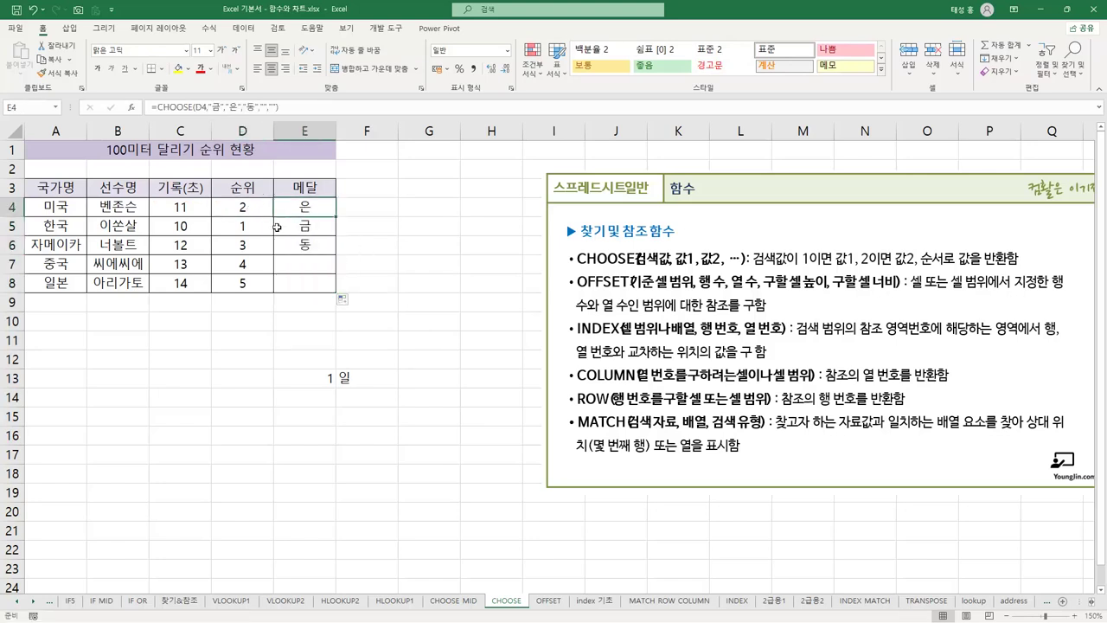
pyautogui.click(256, 229)
pyautogui.click(315, 229)
pyautogui.click(255, 245)
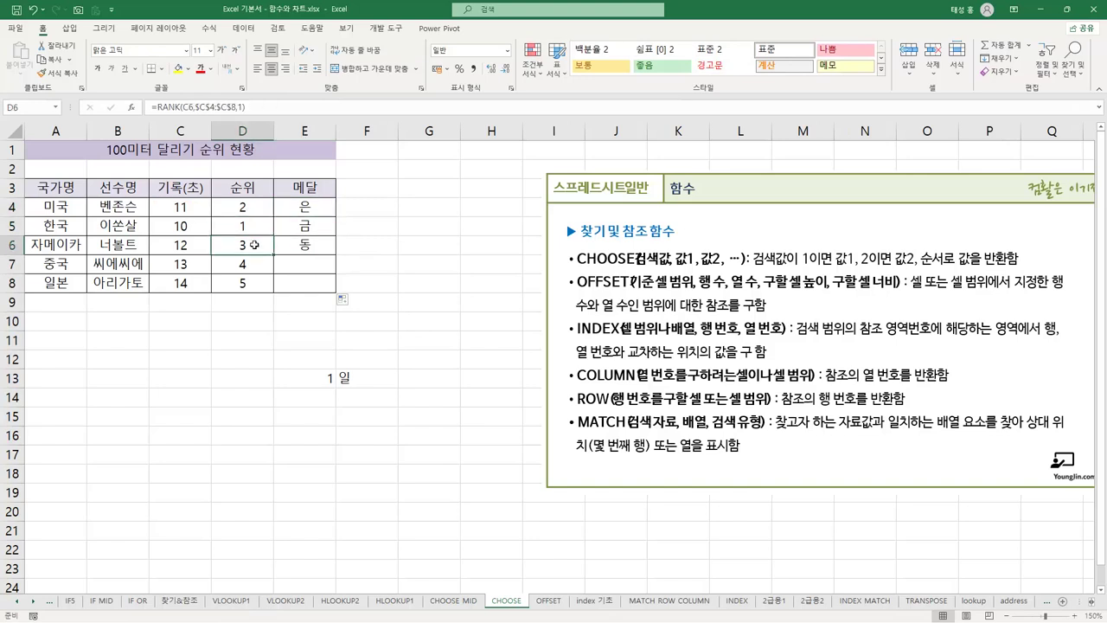
pyautogui.click(312, 245)
pyautogui.click(259, 263)
pyautogui.click(250, 283)
pyautogui.click(282, 270)
pyautogui.click(300, 283)
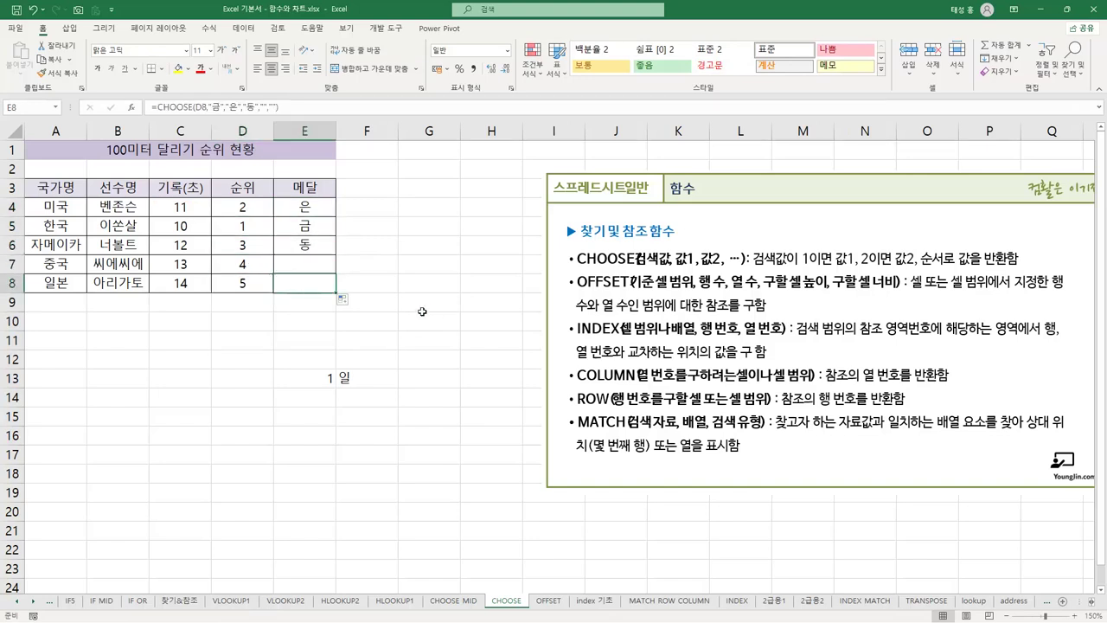
# On the OFFSET sheet, open the formula in E5 and examine its A1 base cell and its row and column offsets of 2.
pyautogui.click(559, 602)
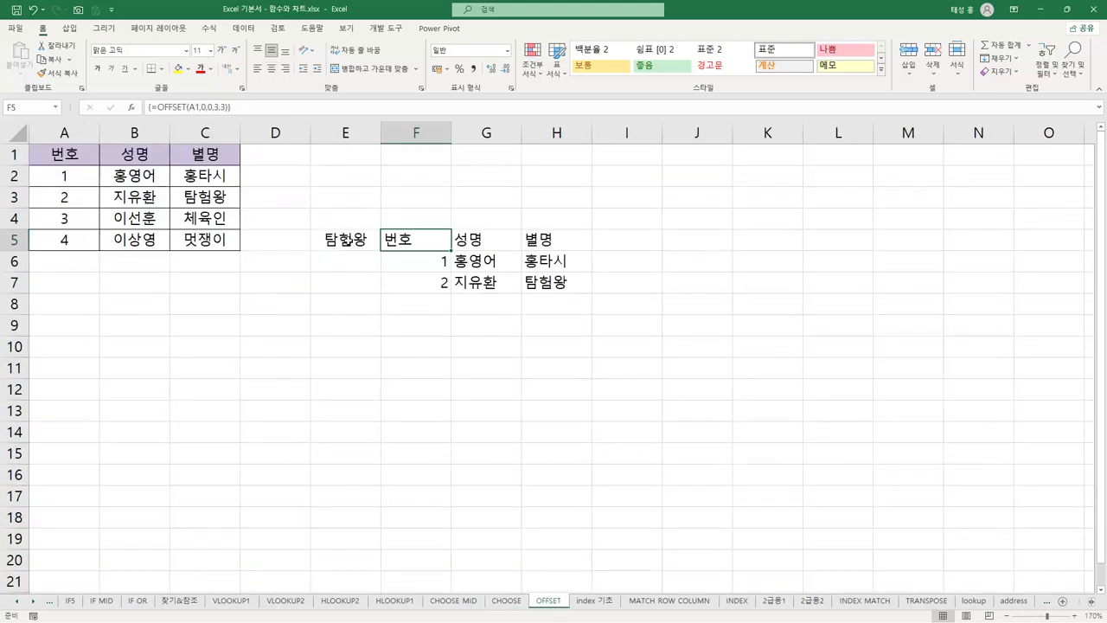
pyautogui.click(347, 240)
pyautogui.doubleClick(346, 241)
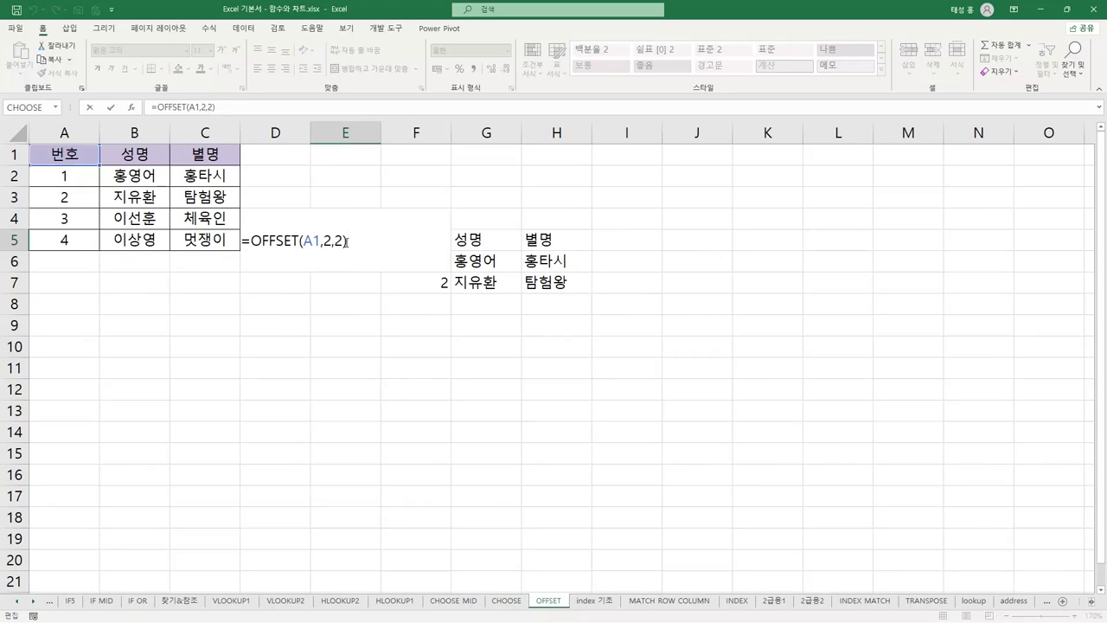
pyautogui.click(309, 241)
pyautogui.moveTo(36, 152); pyautogui.dragTo(104, 169)
pyautogui.moveTo(247, 242); pyautogui.dragTo(349, 251)
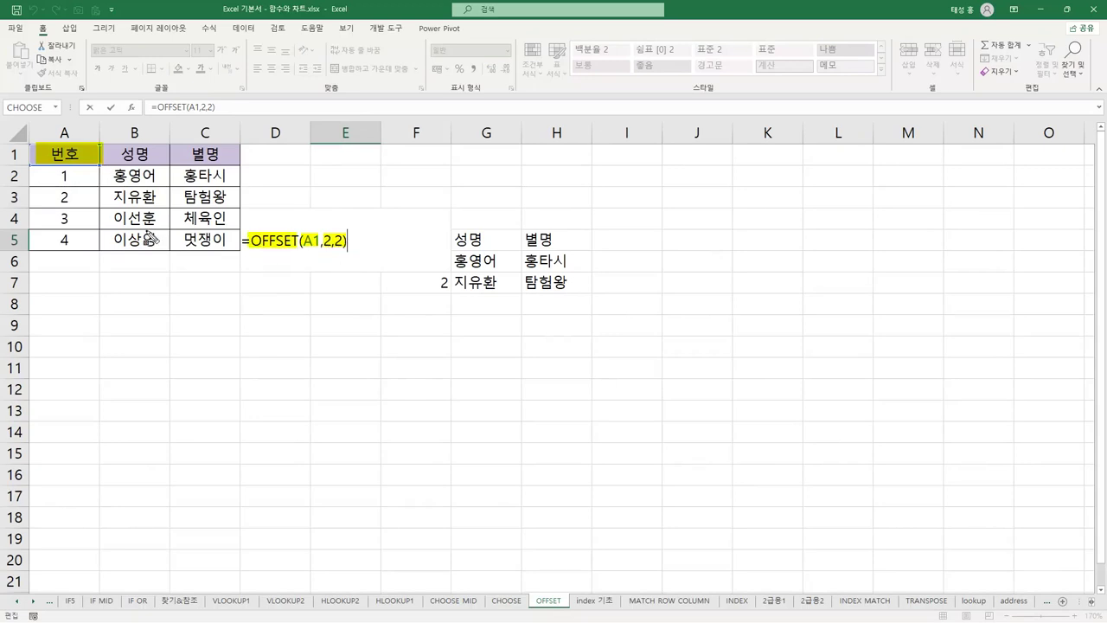
# Trace the OFFSET formula's path from A1 two rows down and two columns across to the cell it references.
pyautogui.moveTo(19, 175); pyautogui.dragTo(252, 182)
pyautogui.moveTo(22, 198)
pyautogui.mouseDown()
pyautogui.moveTo(249, 201)
pyautogui.moveTo(85, 213)
pyautogui.mouseUp()
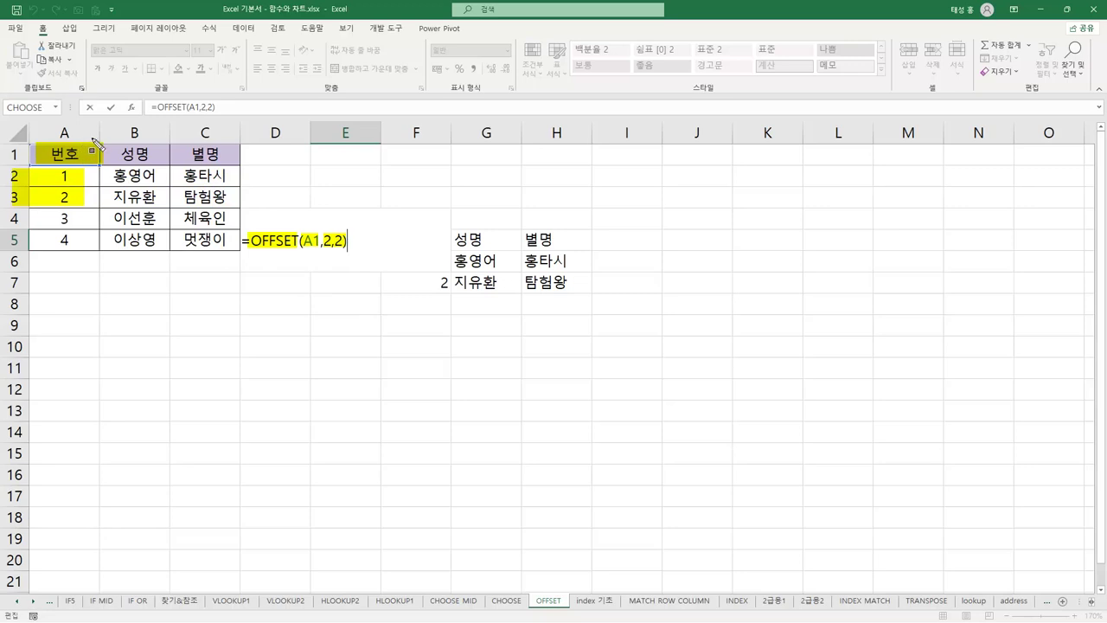
pyautogui.moveTo(95, 149)
pyautogui.mouseDown()
pyautogui.moveTo(158, 216)
pyautogui.moveTo(234, 216)
pyautogui.mouseUp()
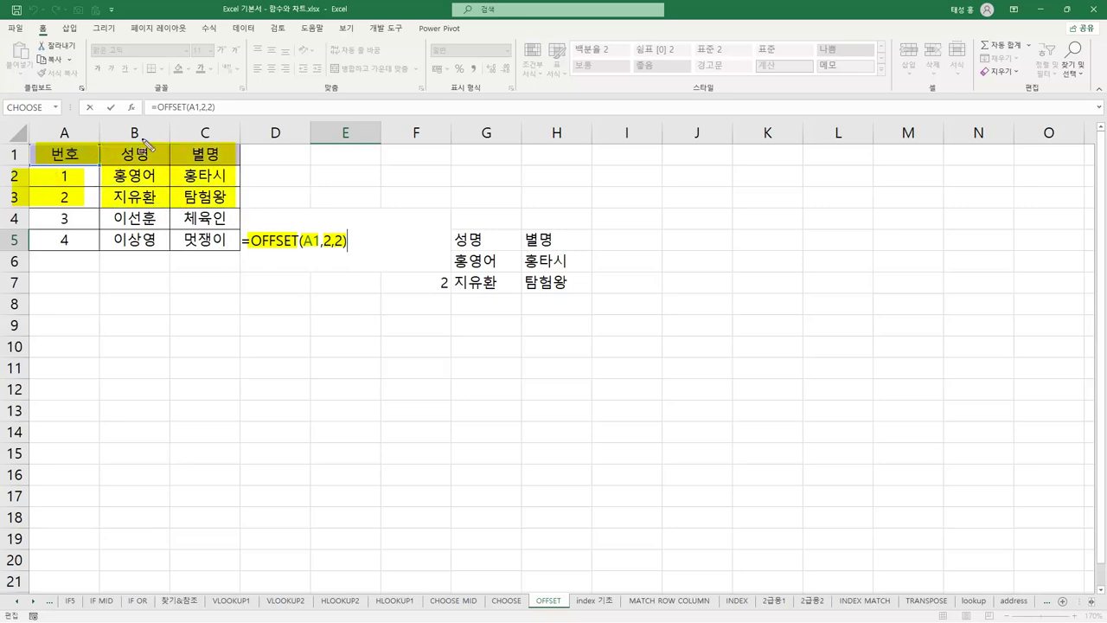
# Finish tracing the OFFSET formula in E5 to its target cell C3 and close the formula.
pyautogui.moveTo(179, 187); pyautogui.dragTo(231, 207)
pyautogui.press('Escape')
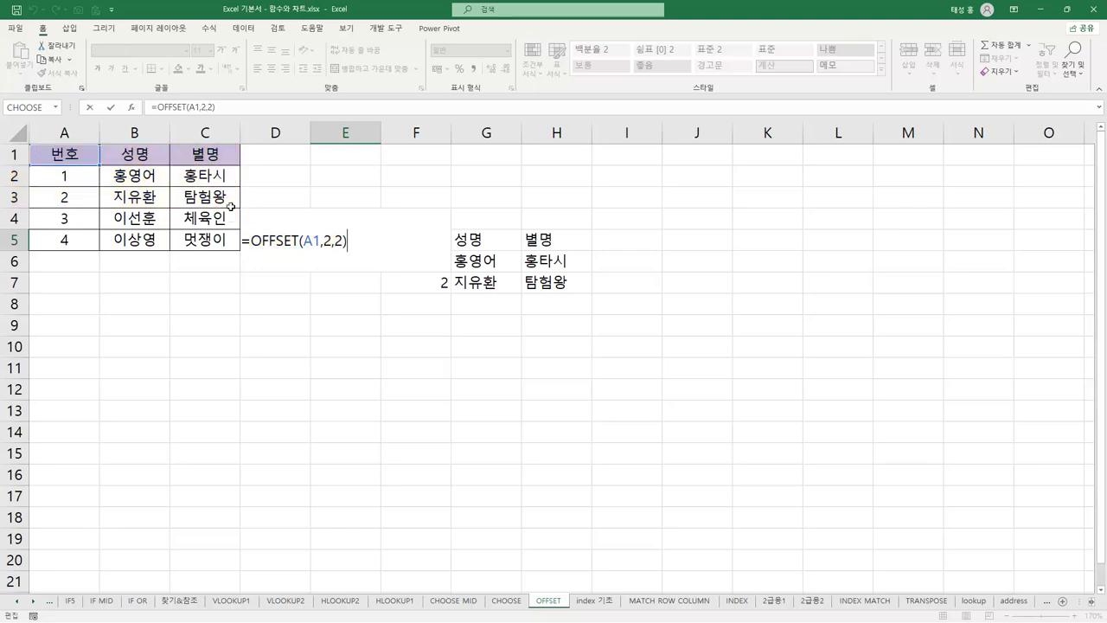
pyautogui.press('Return')
pyautogui.click(347, 247)
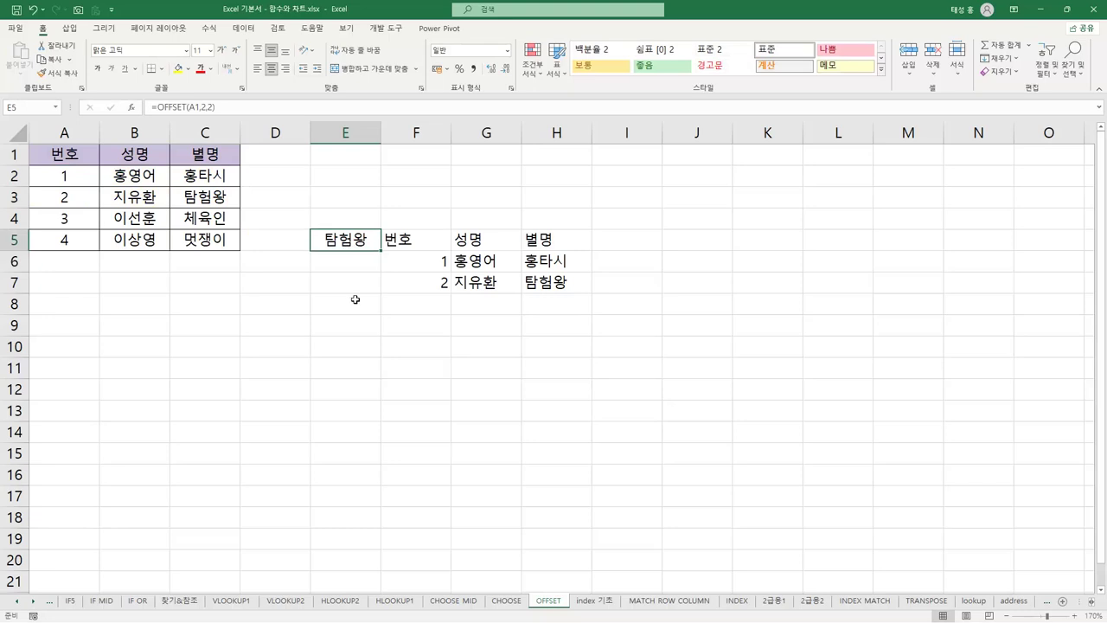
# Examine the F5 formula OFFSET(A1,0,0,3,3) against its source range from A1 and re-enter it as an array formula.
pyautogui.click(422, 241)
pyautogui.press('F2')
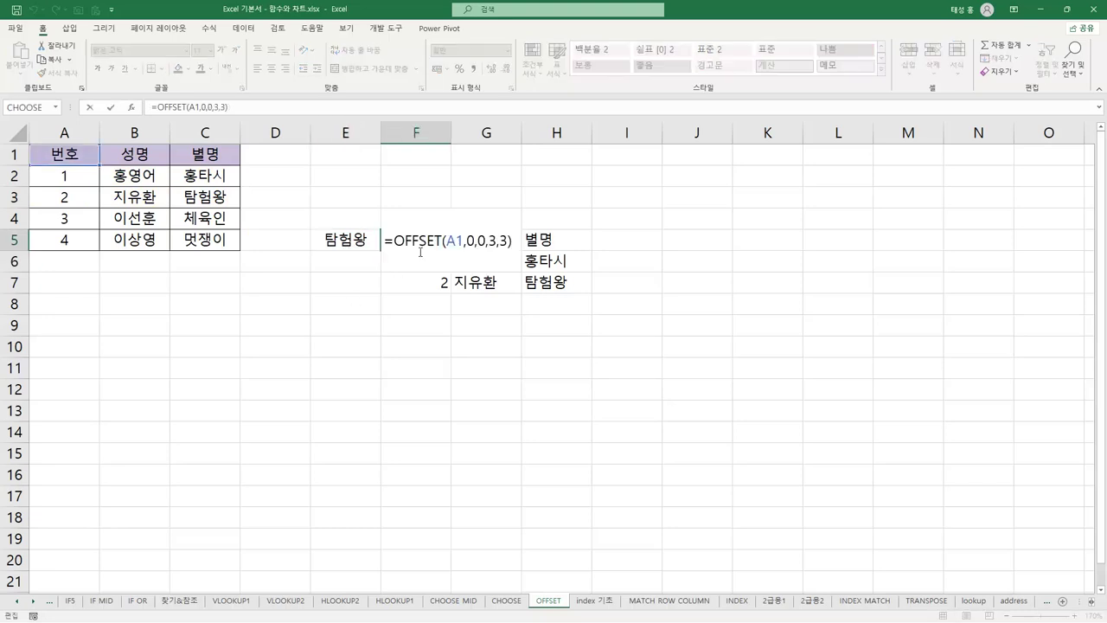
pyautogui.click(466, 239)
pyautogui.moveTo(471, 246); pyautogui.dragTo(512, 246)
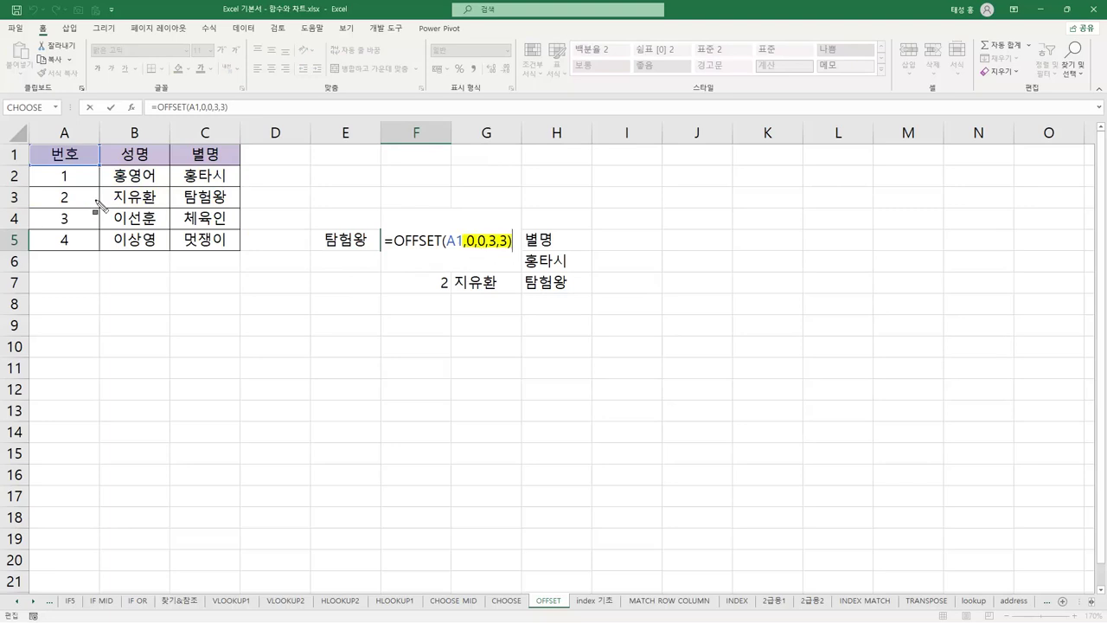
pyautogui.moveTo(38, 154); pyautogui.dragTo(90, 154)
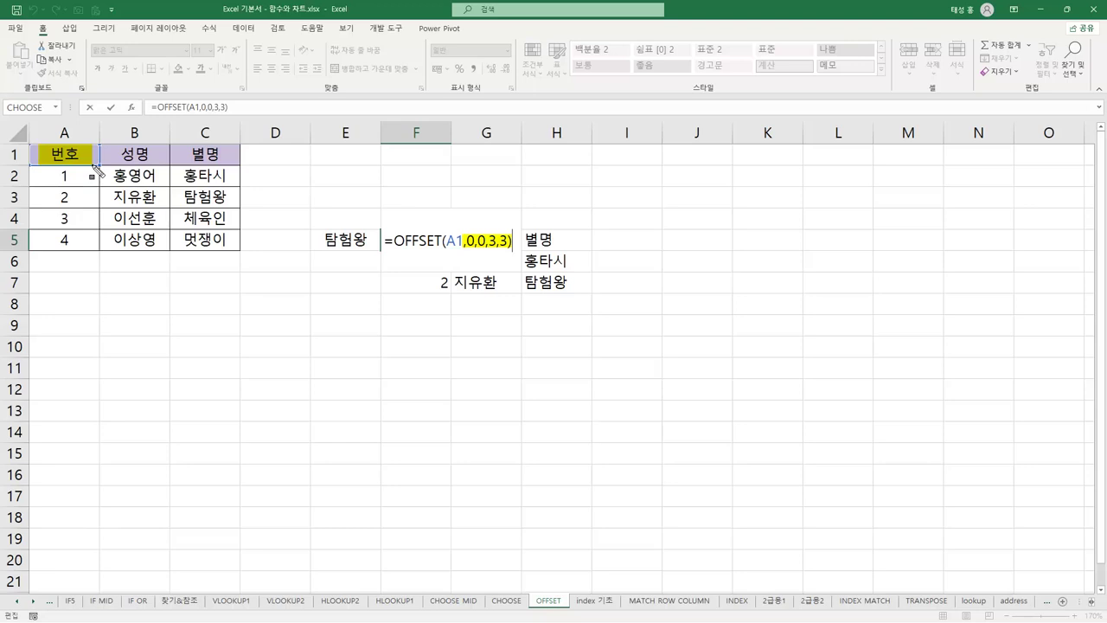
pyautogui.moveTo(95, 171)
pyautogui.mouseDown()
pyautogui.moveTo(96, 212)
pyautogui.moveTo(235, 213)
pyautogui.mouseUp()
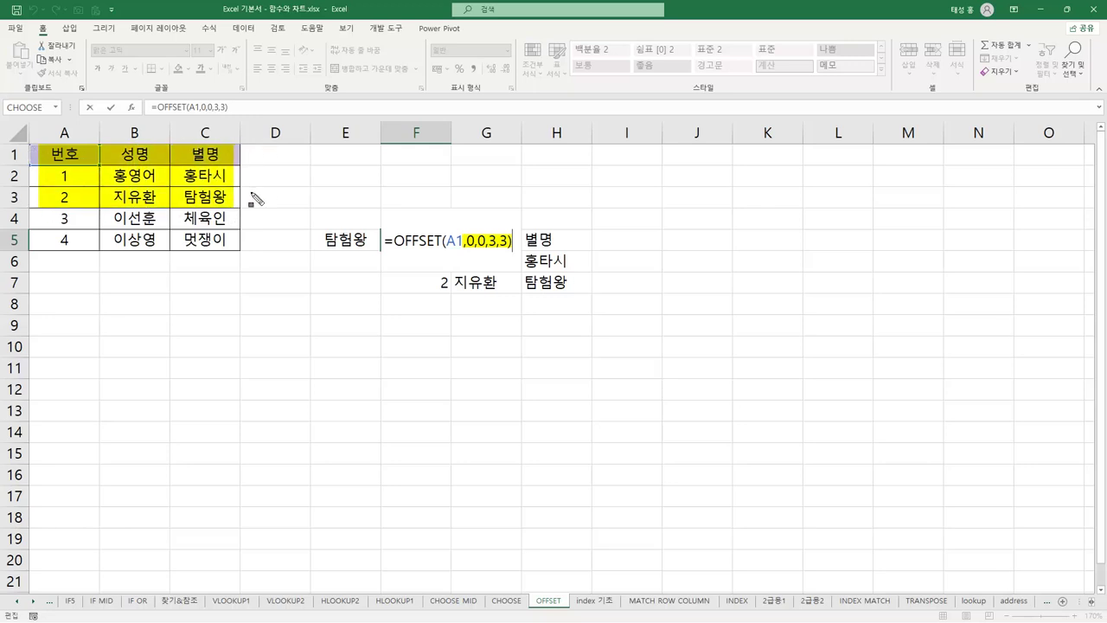
pyautogui.press('Escape')
pyautogui.hotkey('ctrl', 'shift', 'Return')
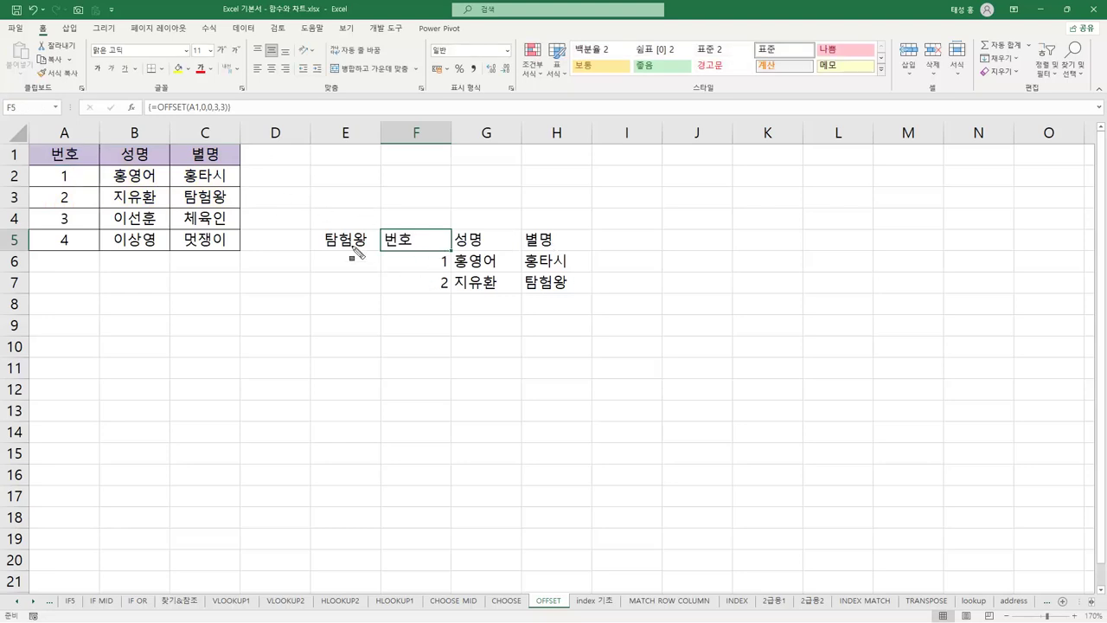
# Compare the source range A1:C3 with the OFFSET array output in F5:H7.
pyautogui.moveTo(28, 147)
pyautogui.mouseDown()
pyautogui.moveTo(77, 199)
pyautogui.moveTo(240, 212)
pyautogui.mouseUp()
pyautogui.moveTo(386, 241); pyautogui.dragTo(567, 301)
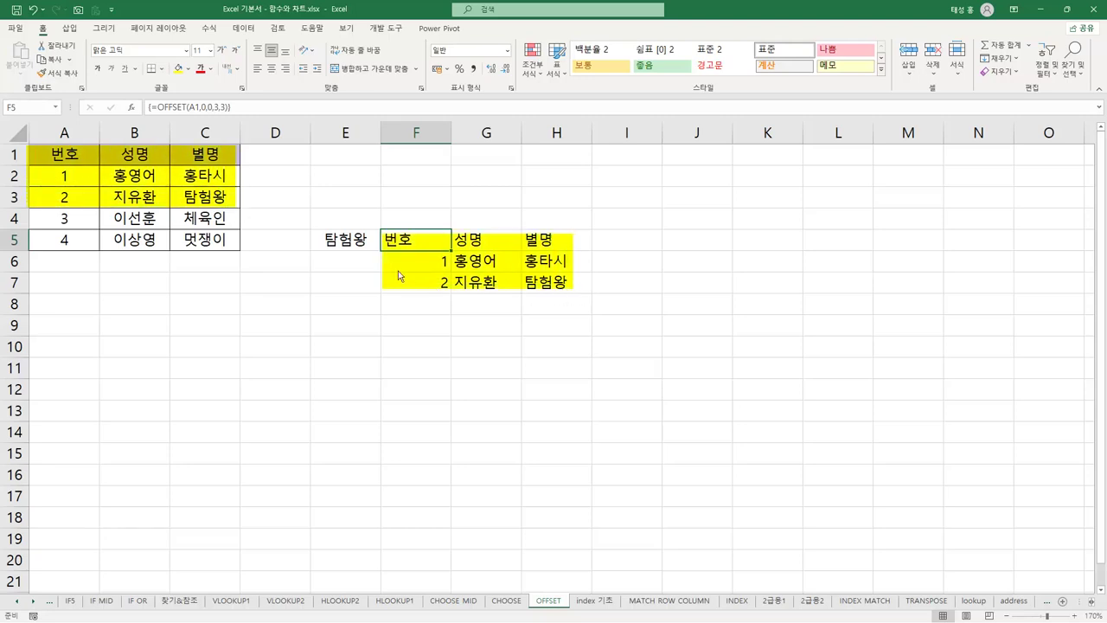
pyautogui.press('Escape')
# On the index 기초 sheet, examine the INDEX formula in E2, relating range A1:C2, row 2 and column 3 to cell C2.
pyautogui.click(604, 603)
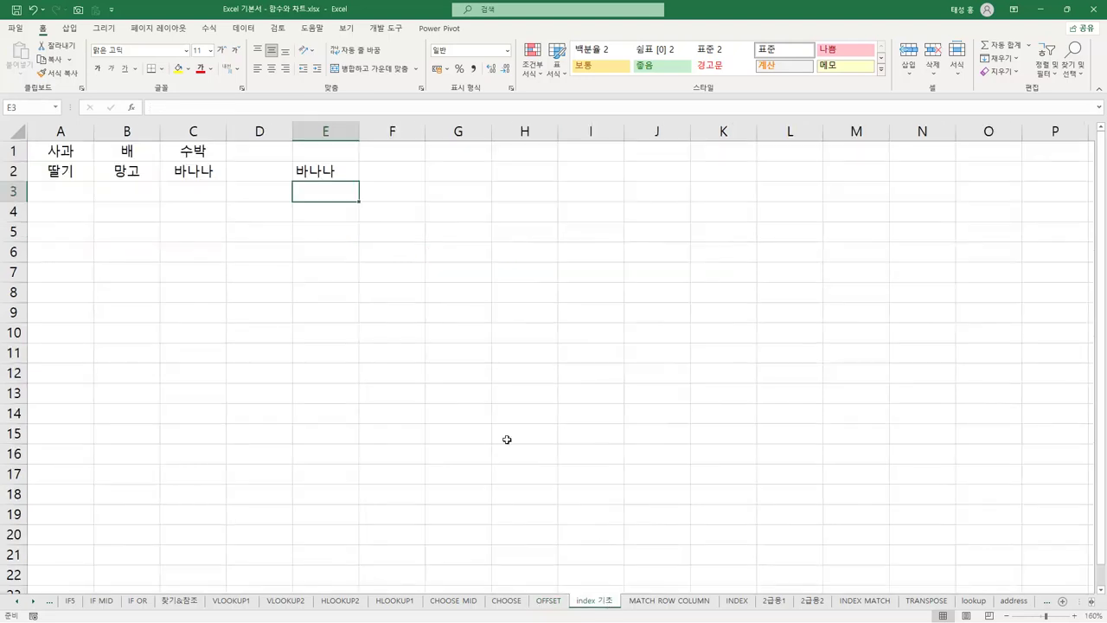
pyautogui.click(334, 173)
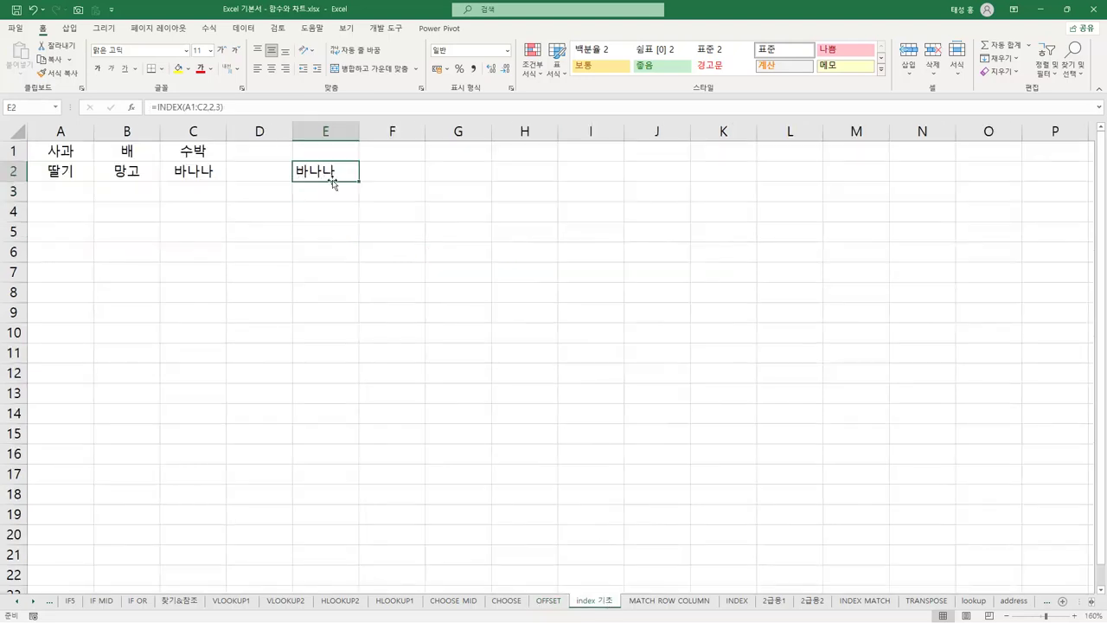
pyautogui.doubleClick(331, 182)
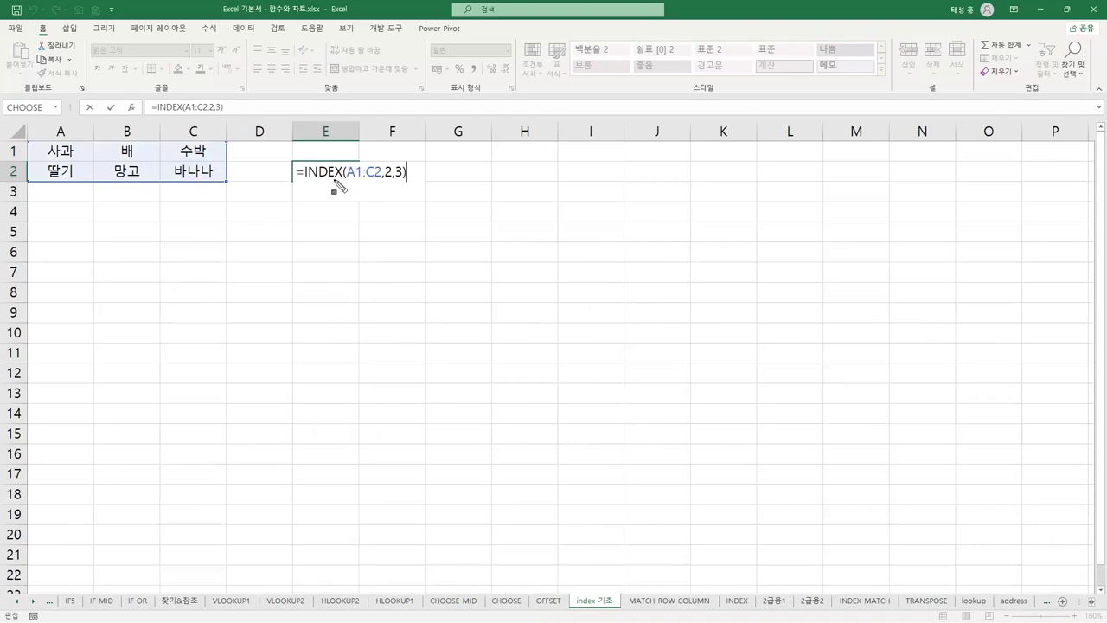
pyautogui.moveTo(360, 179); pyautogui.dragTo(383, 180)
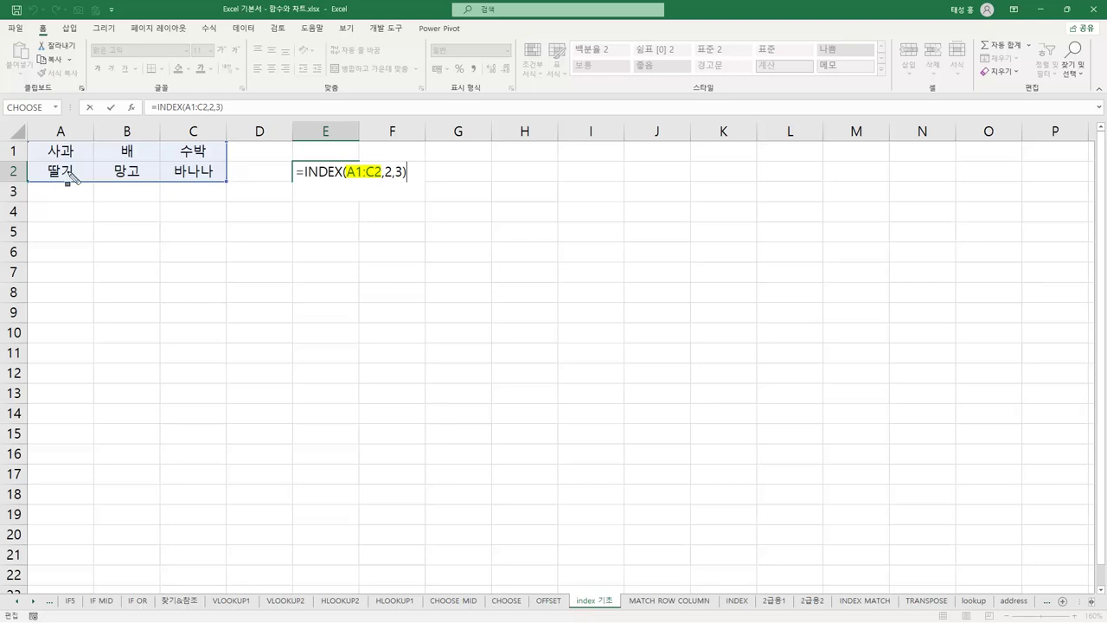
pyautogui.moveTo(383, 173); pyautogui.dragTo(407, 181)
pyautogui.moveTo(171, 172); pyautogui.dragTo(219, 171)
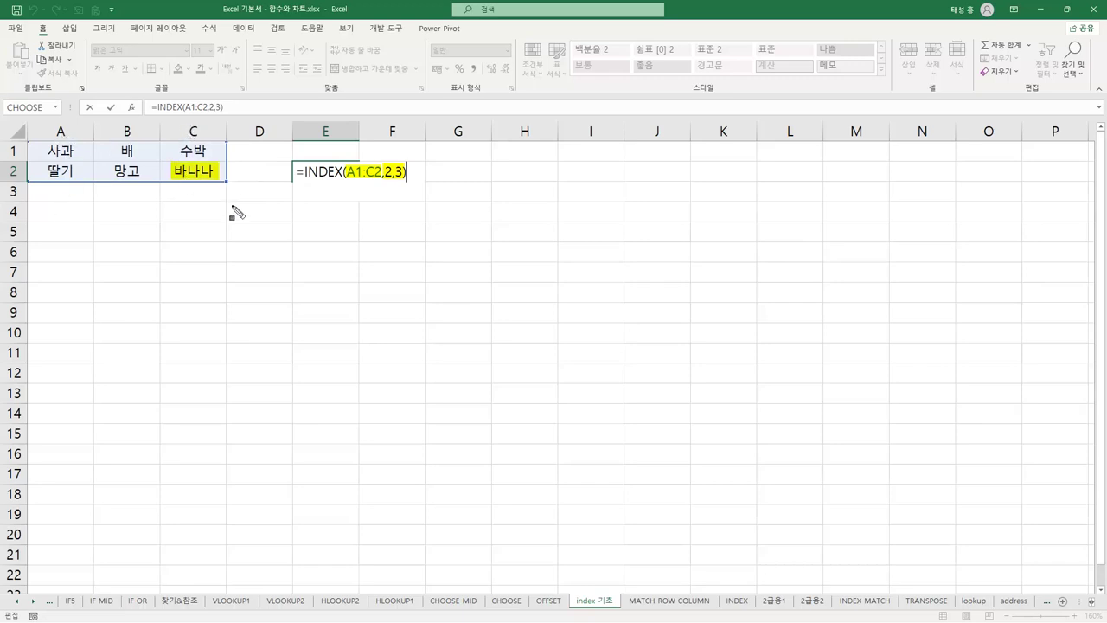
pyautogui.press('Escape')
pyautogui.press('Return')
pyautogui.click(337, 172)
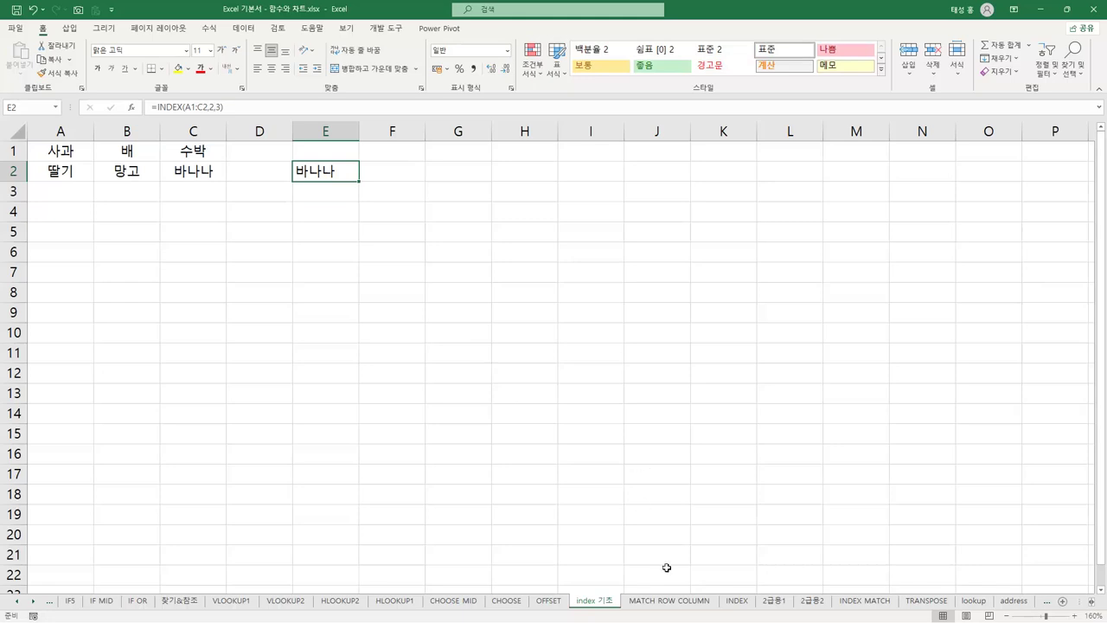
# On the MATCH ROW COLUMN sheet, examine the MATCH formula in E6, its lookup cell A3, range A2:A6 and match type 0.
pyautogui.click(670, 600)
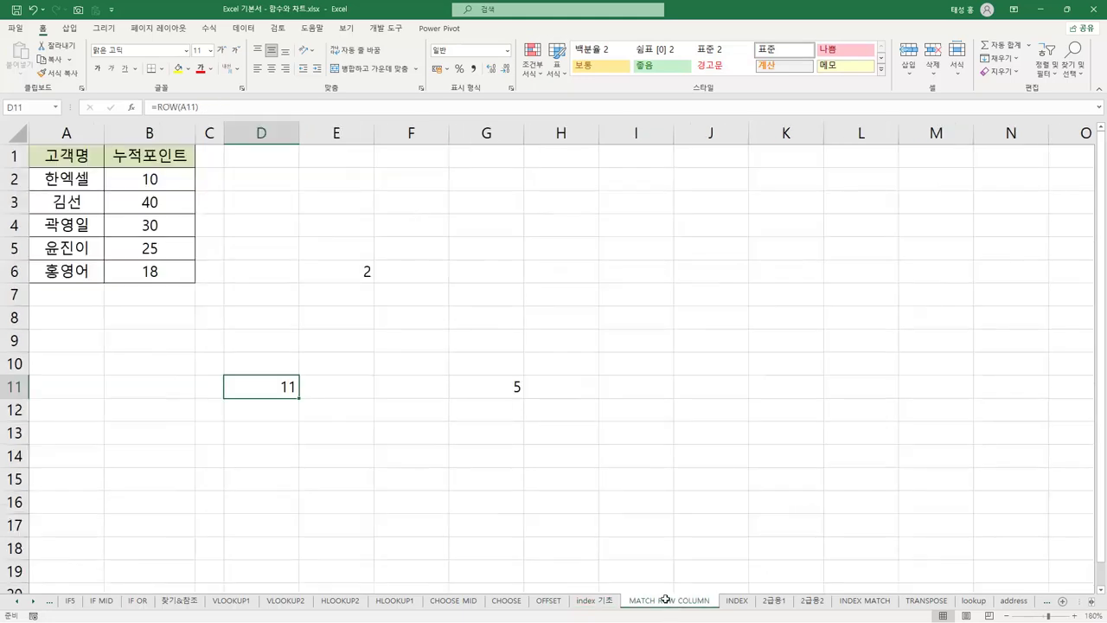
pyautogui.click(363, 270)
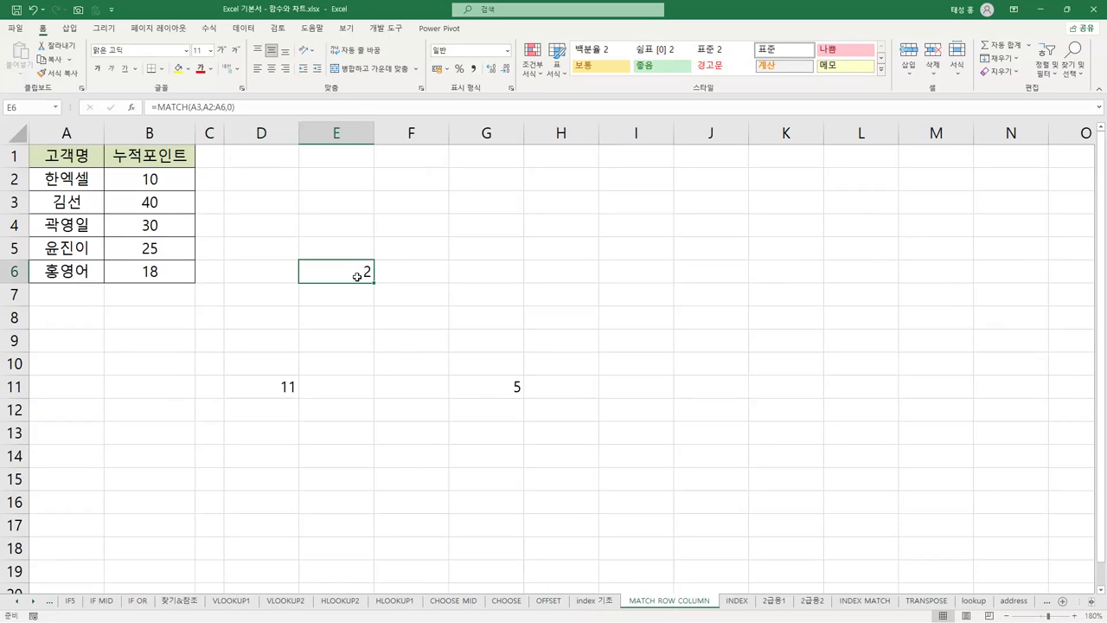
pyautogui.doubleClick(356, 276)
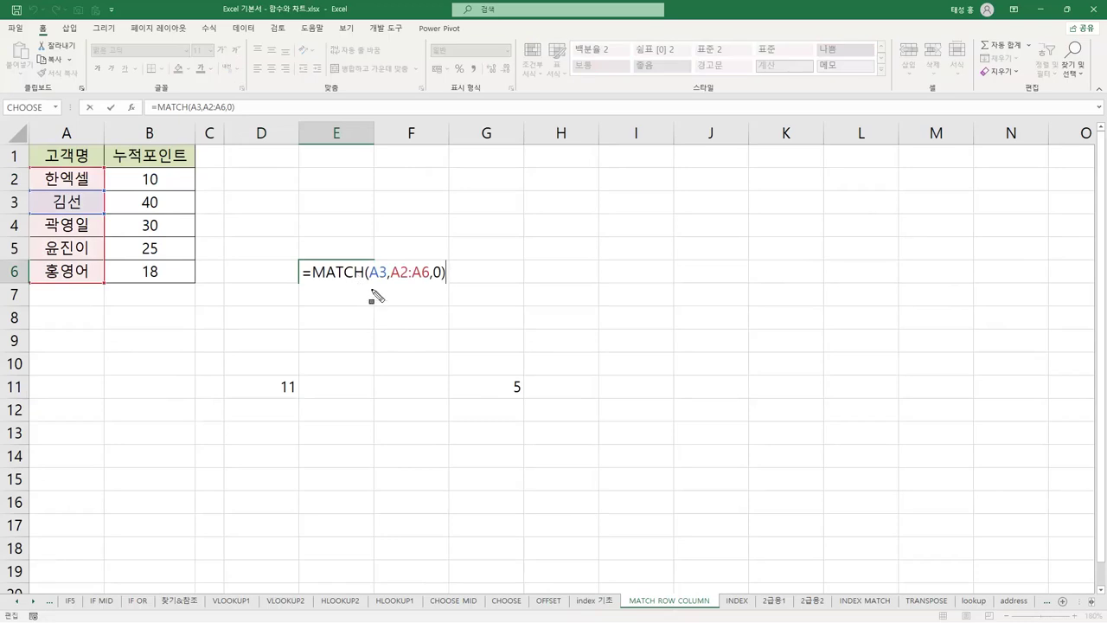
pyautogui.moveTo(304, 271); pyautogui.dragTo(388, 286)
pyautogui.moveTo(43, 202); pyautogui.dragTo(90, 203)
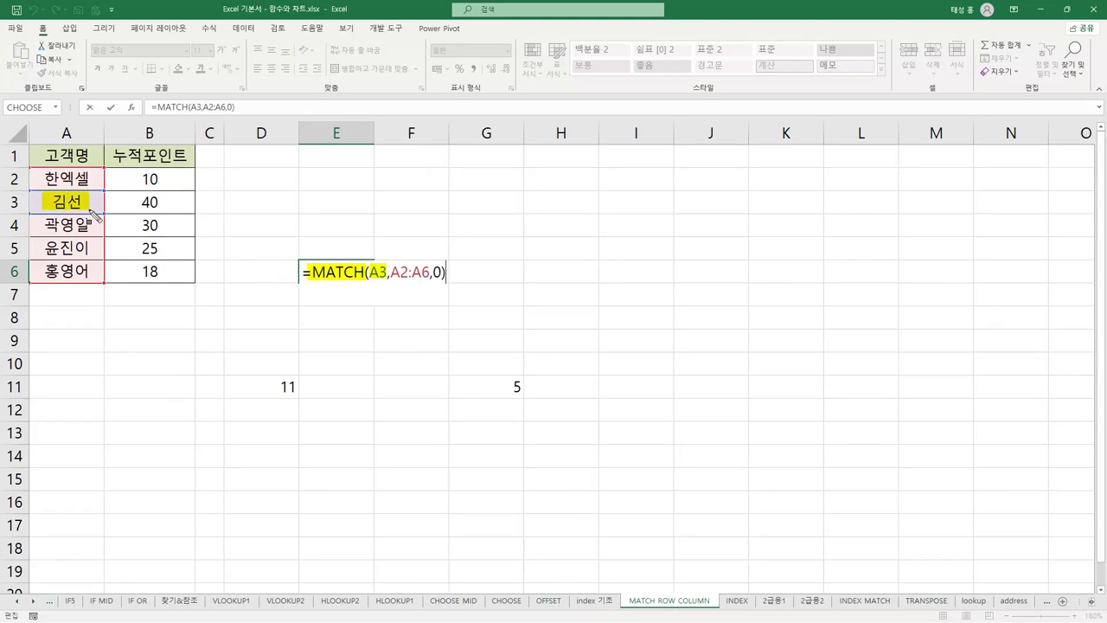
pyautogui.moveTo(388, 275); pyautogui.dragTo(430, 283)
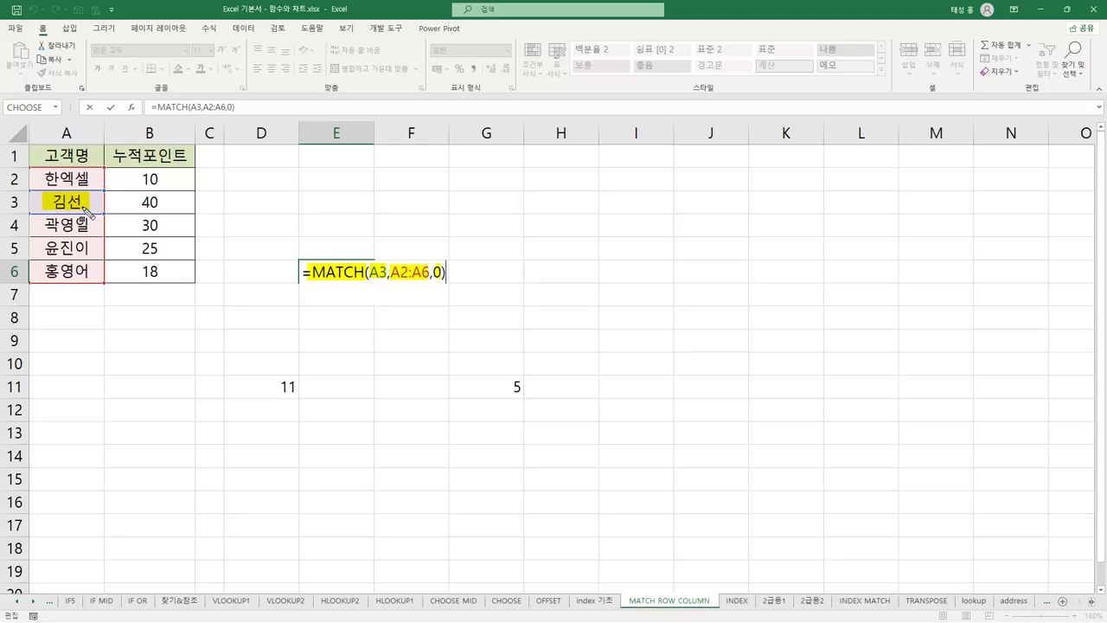
pyautogui.press('Escape')
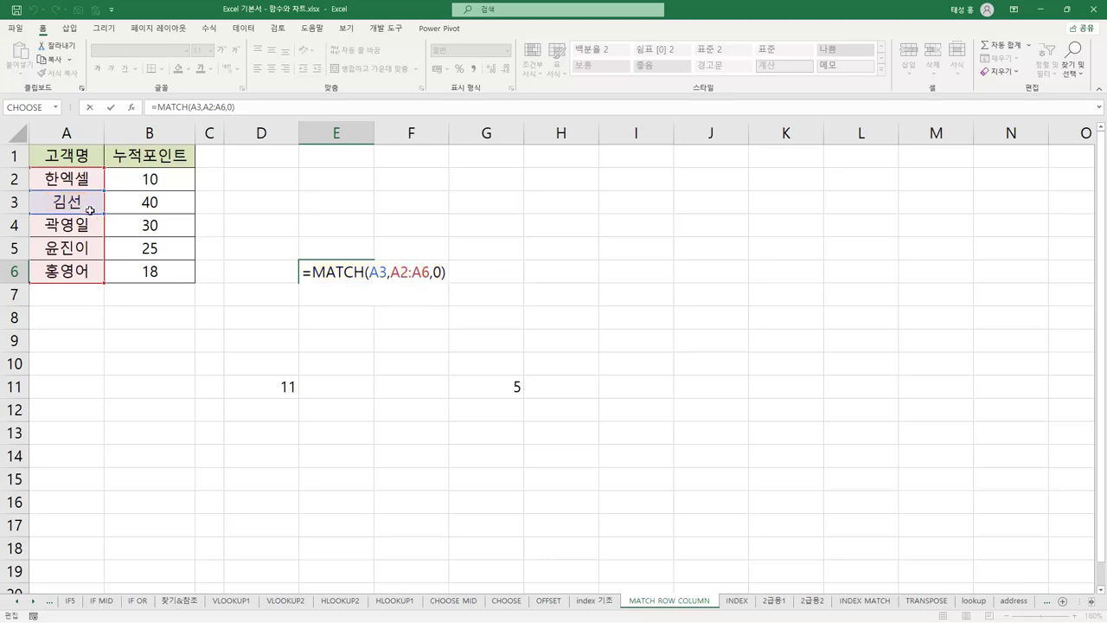
pyautogui.press('Return')
pyautogui.click(363, 273)
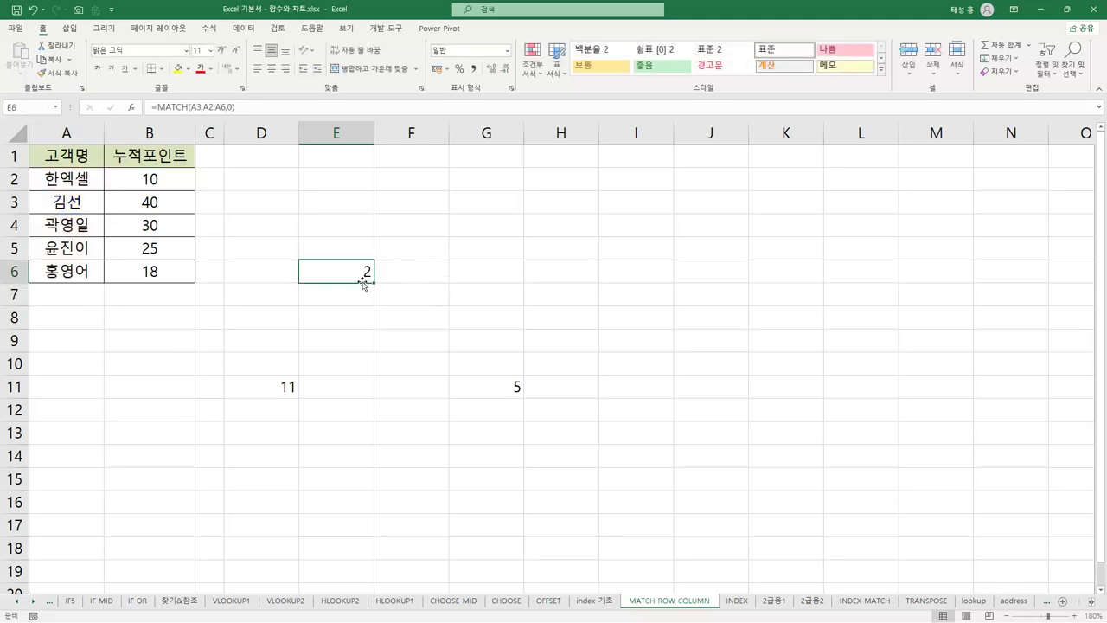
# Examine the ROW formula in D11 and its referenced cell A11, and close the formula.
pyautogui.doubleClick(277, 393)
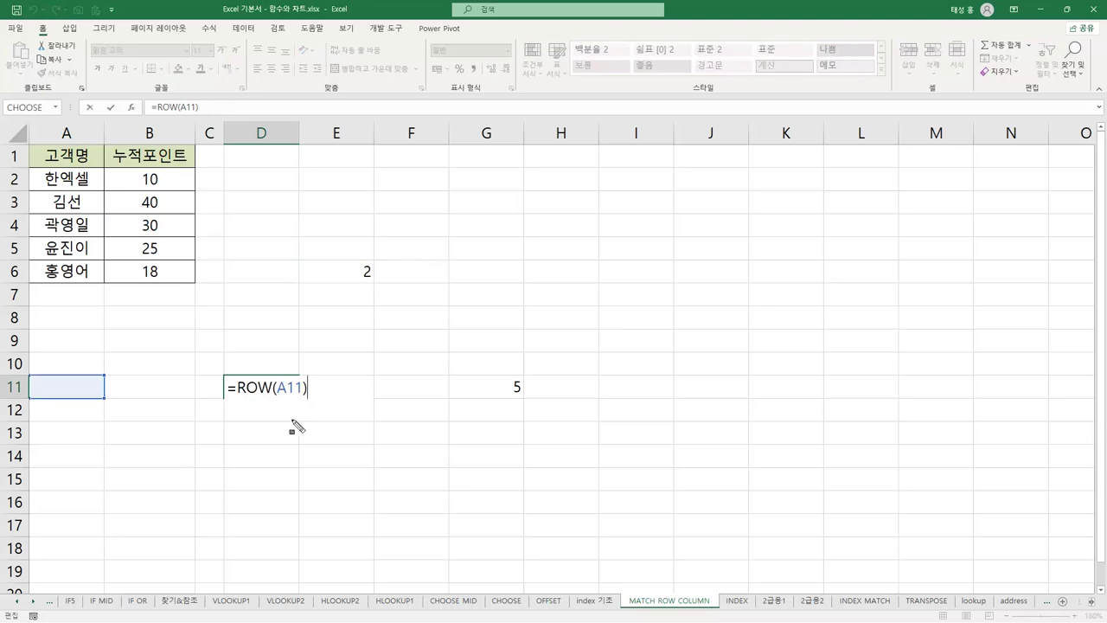
pyautogui.moveTo(228, 387); pyautogui.dragTo(303, 391)
pyautogui.moveTo(52, 389); pyautogui.dragTo(90, 391)
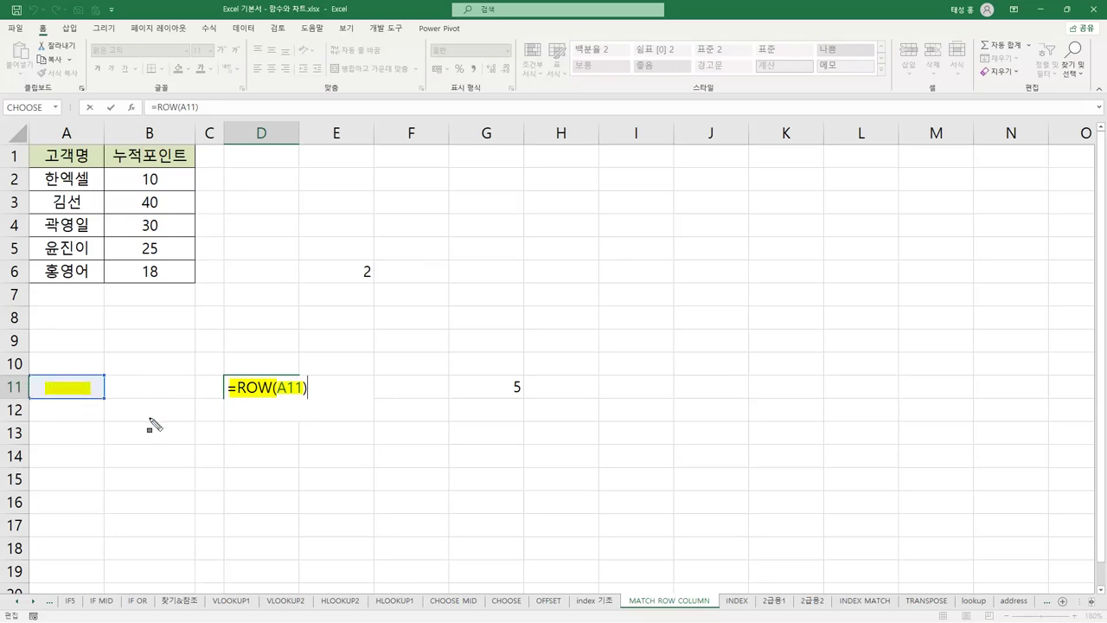
pyautogui.press('Escape')
pyautogui.press('Return')
pyautogui.click(285, 392)
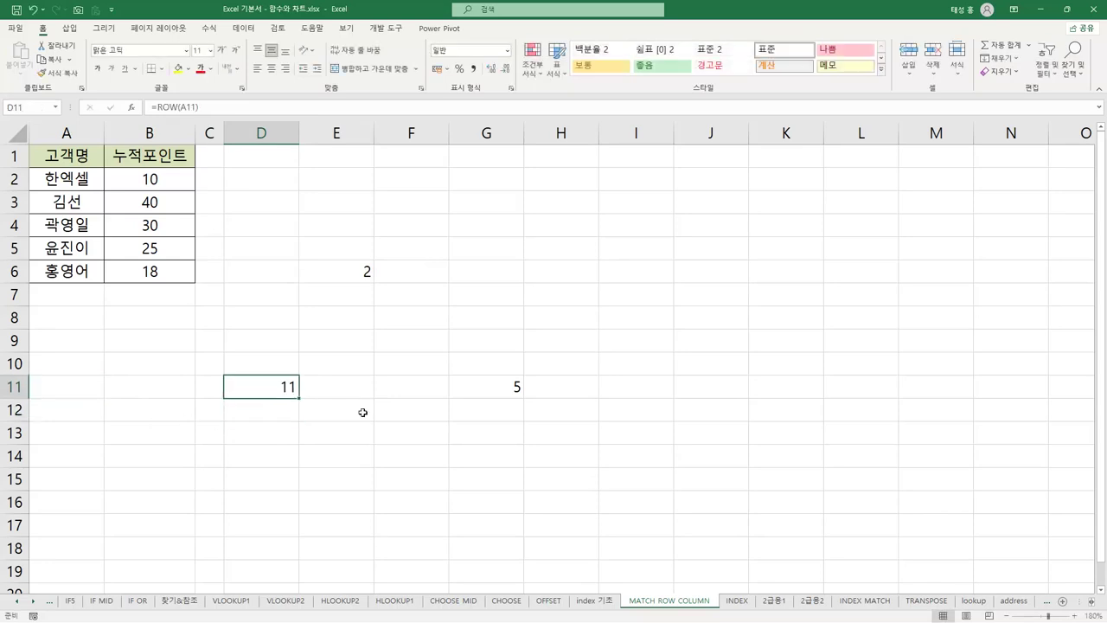
# Examine the COLUMN formula in G11 and its reference E1, and compare it with the ROW formula in D11.
pyautogui.click(498, 390)
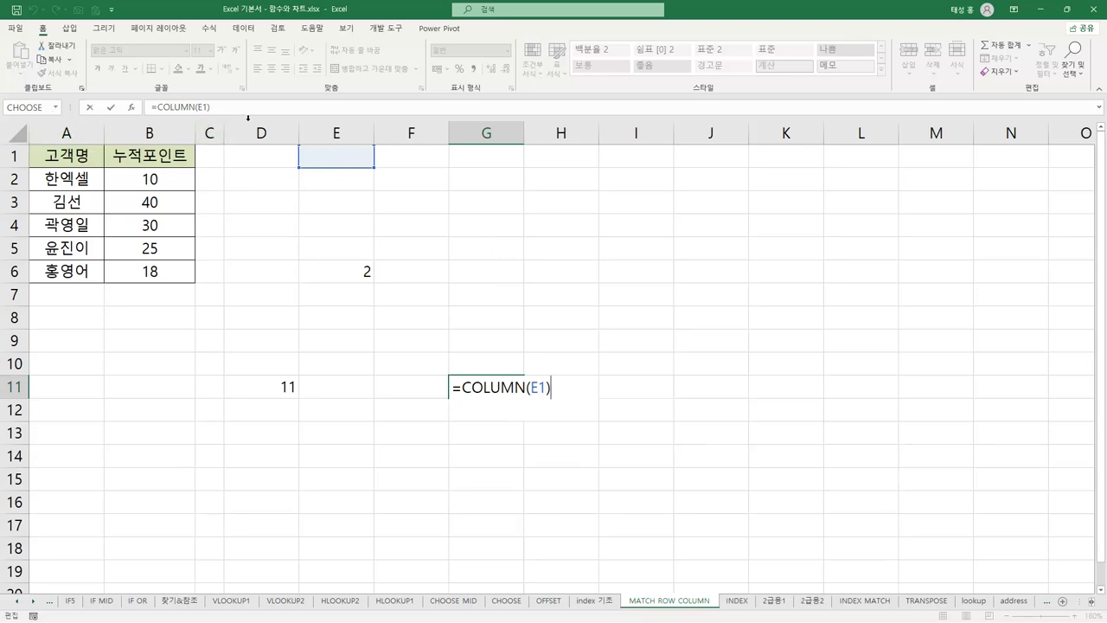
pyautogui.press('Return')
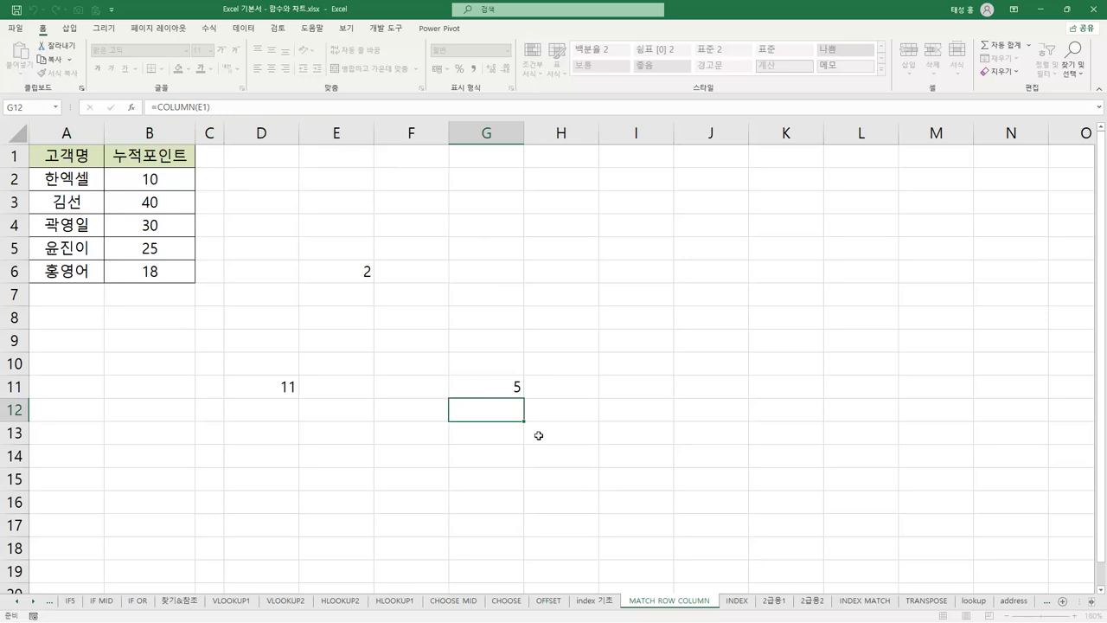
pyautogui.click(500, 389)
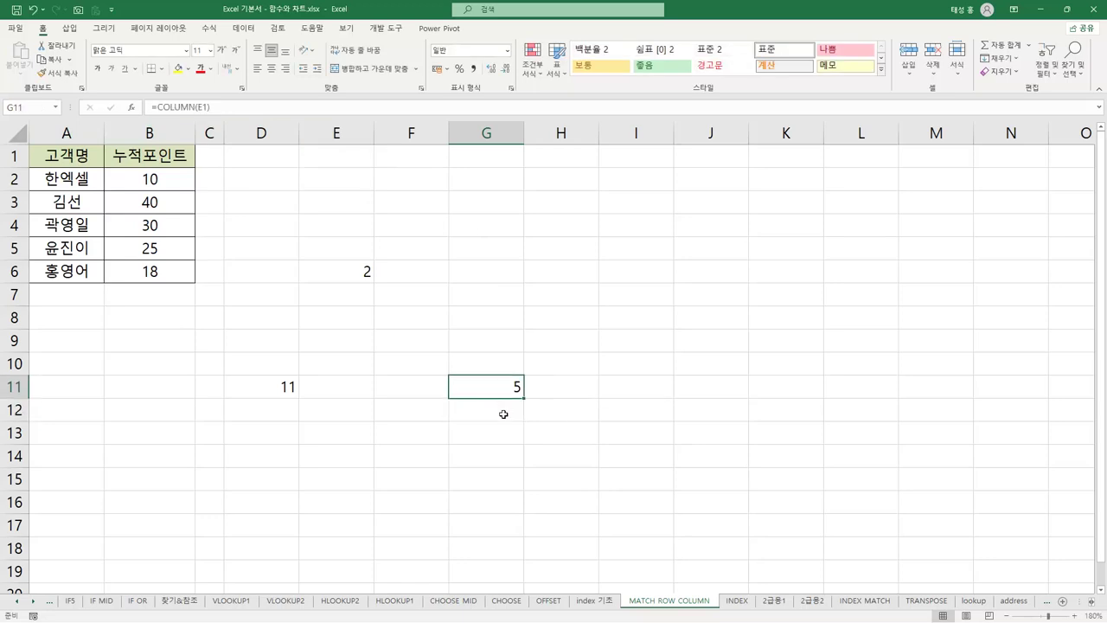
pyautogui.click(255, 391)
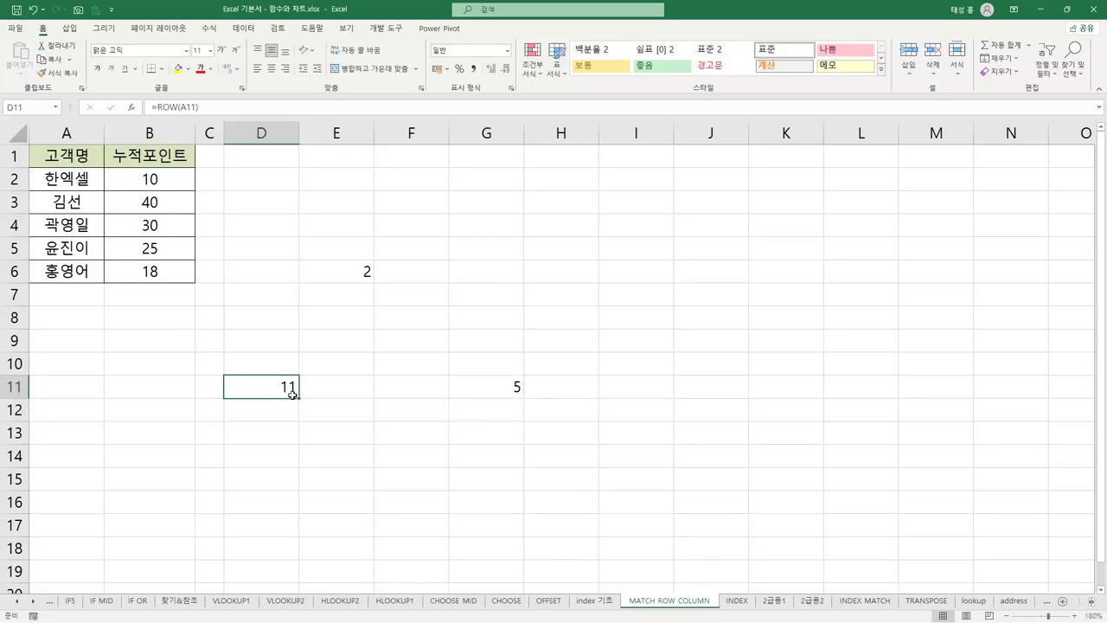
pyautogui.click(494, 393)
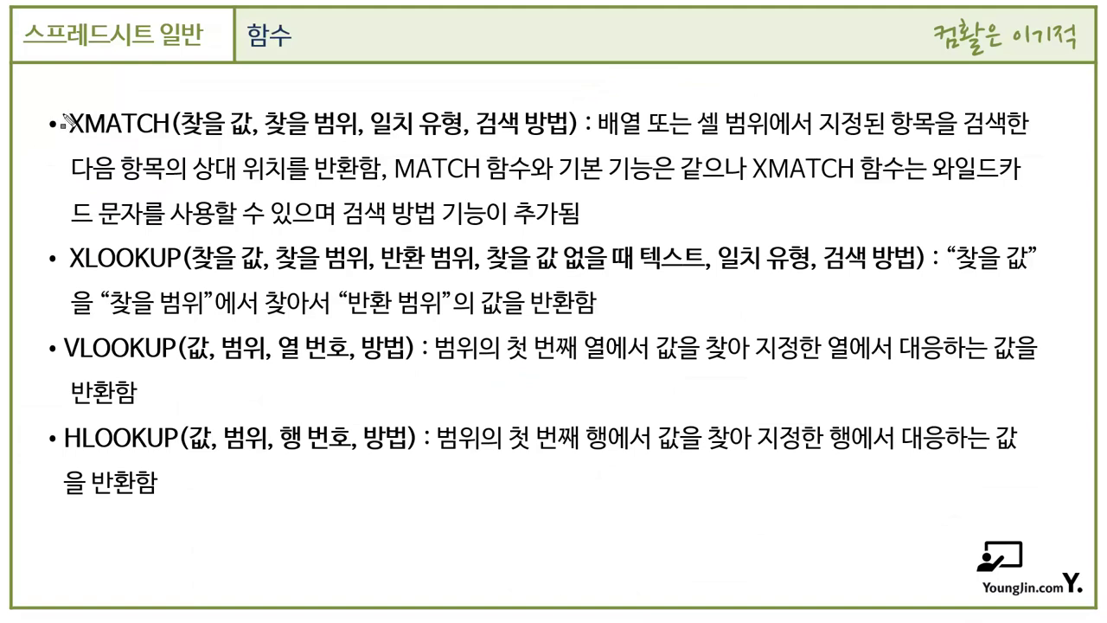
pyautogui.moveTo(73, 124); pyautogui.dragTo(168, 125)
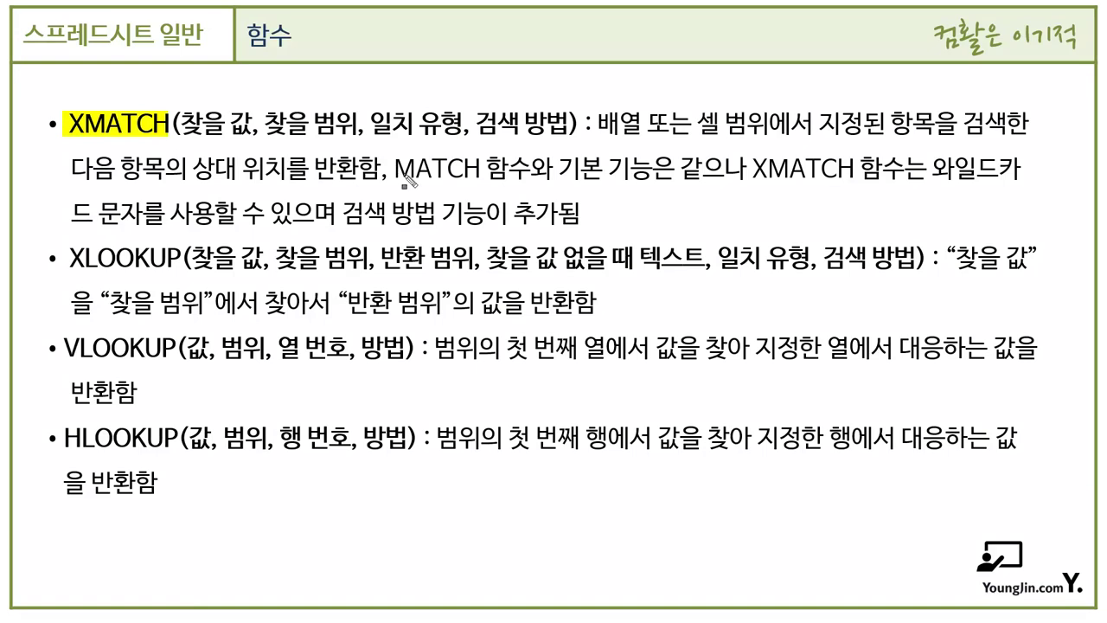
pyautogui.moveTo(396, 169)
pyautogui.mouseDown()
pyautogui.moveTo(532, 191)
pyautogui.moveTo(736, 191)
pyautogui.mouseUp()
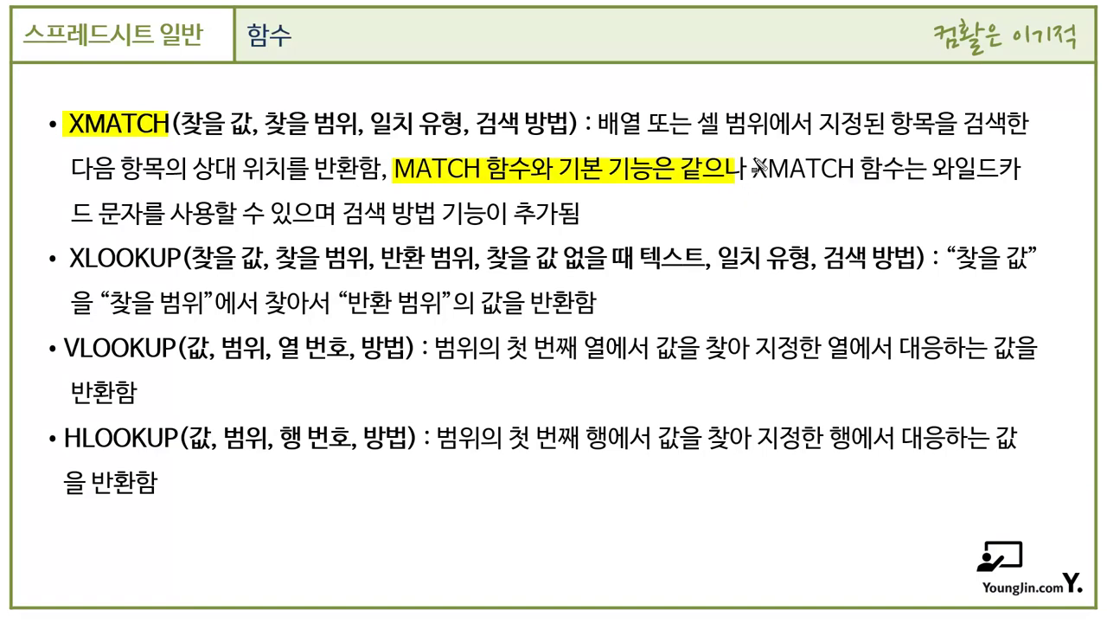
pyautogui.moveTo(756, 170); pyautogui.dragTo(900, 173)
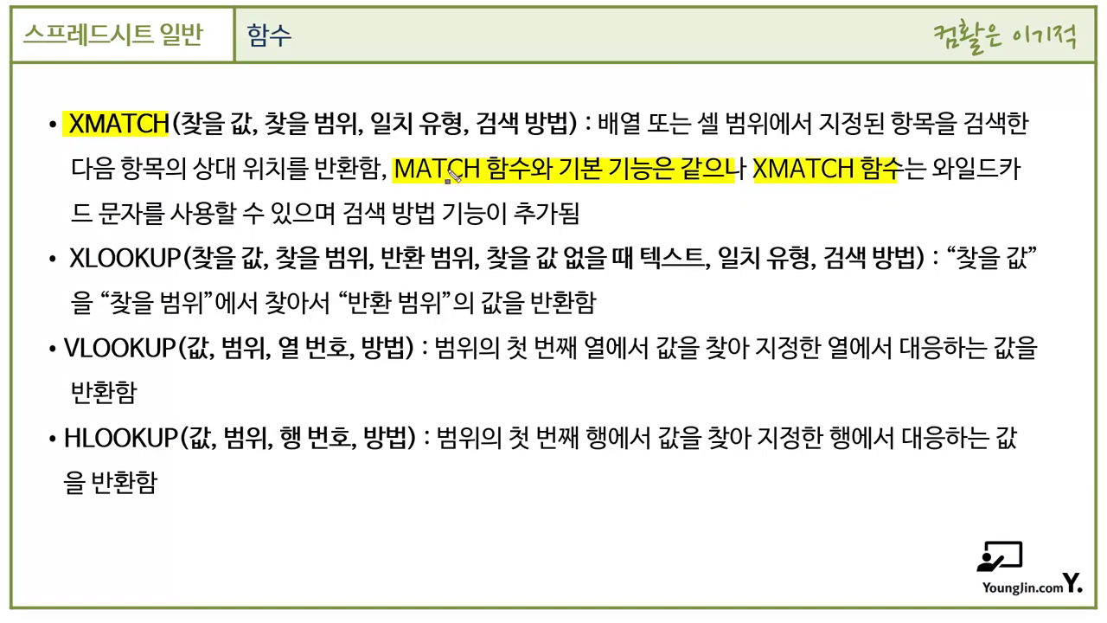
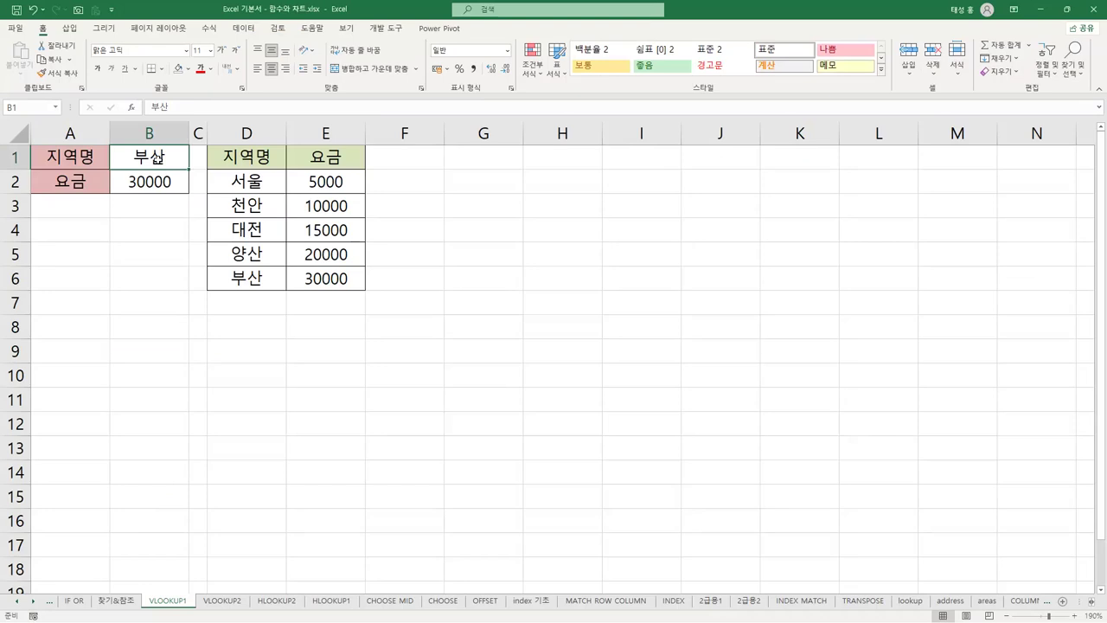
# On the VLOOKUP1 sheet, check the VLOOKUP formula in B2 and go down the 지역명 column from D1 to 부산 in D6.
pyautogui.click(164, 182)
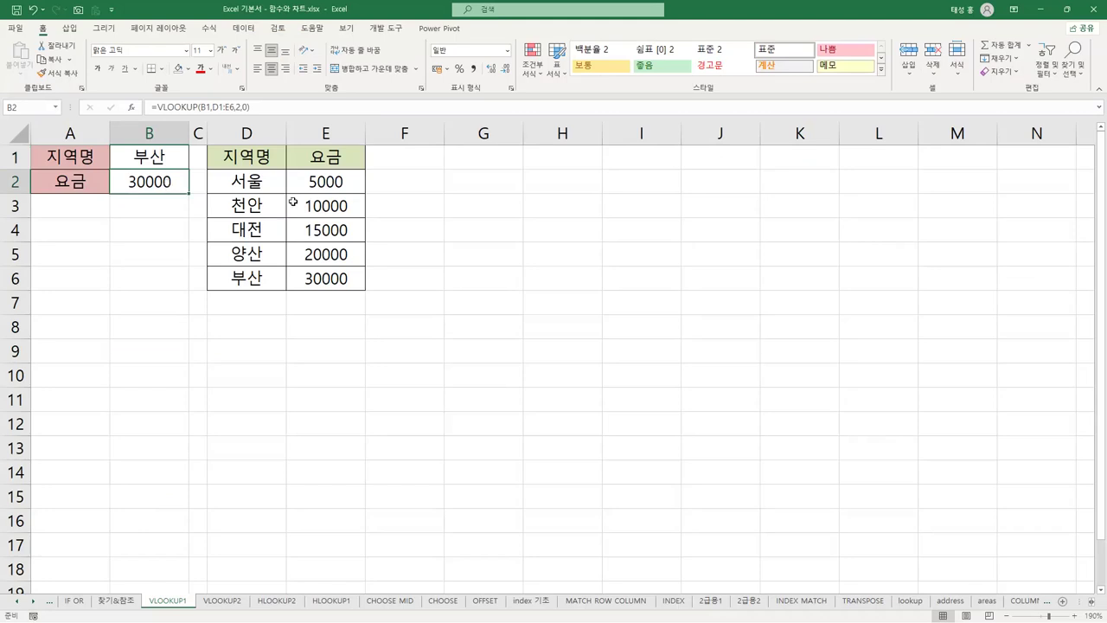
pyautogui.click(253, 157)
pyautogui.click(270, 181)
pyautogui.click(265, 205)
pyautogui.click(264, 229)
pyautogui.click(275, 255)
pyautogui.click(274, 274)
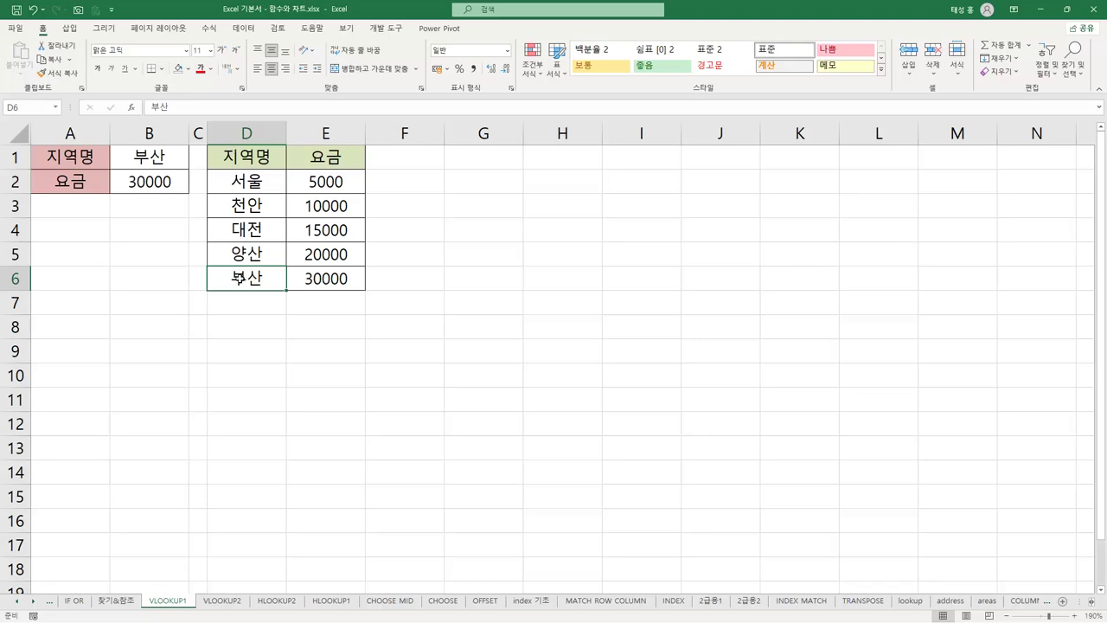
# Examine the VLOOKUP formula in B2, tracing lookup cell B1, table D1:E6, column number 2 and match type 0, and close it.
pyautogui.click(169, 182)
pyautogui.doubleClick(168, 181)
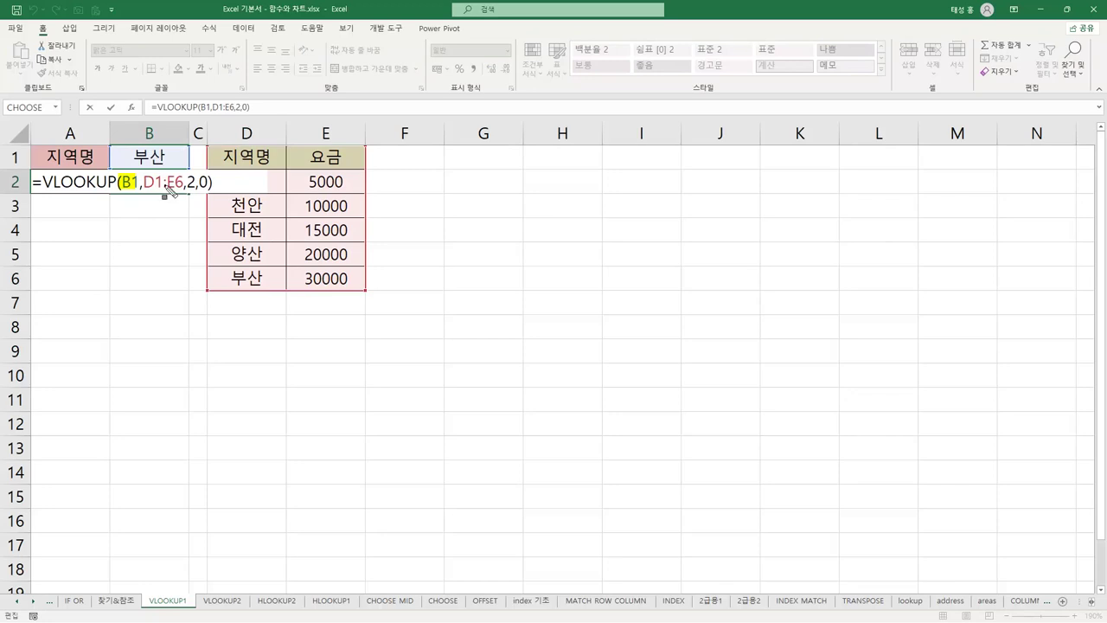
pyautogui.moveTo(143, 181); pyautogui.dragTo(184, 183)
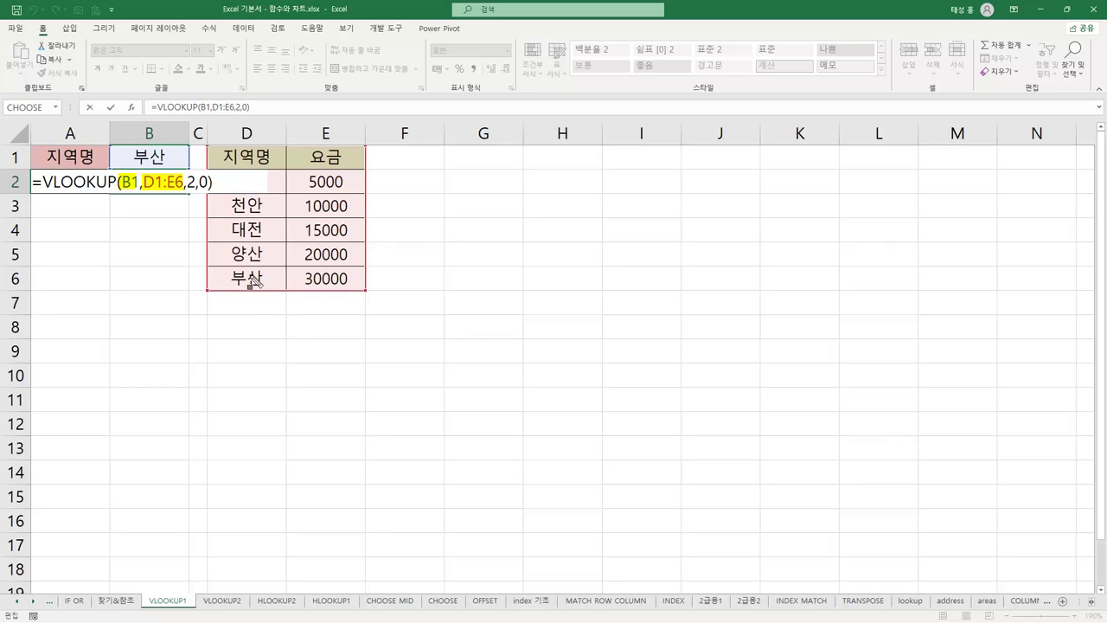
pyautogui.moveTo(225, 279); pyautogui.dragTo(269, 293)
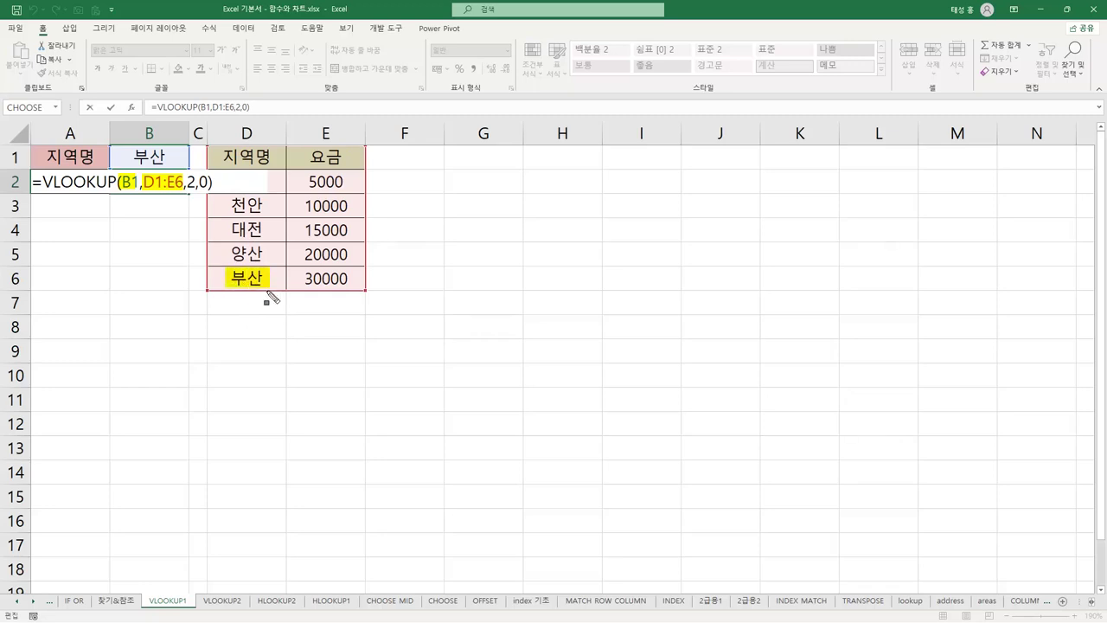
pyautogui.moveTo(186, 182); pyautogui.dragTo(196, 183)
pyautogui.moveTo(307, 280); pyautogui.dragTo(353, 291)
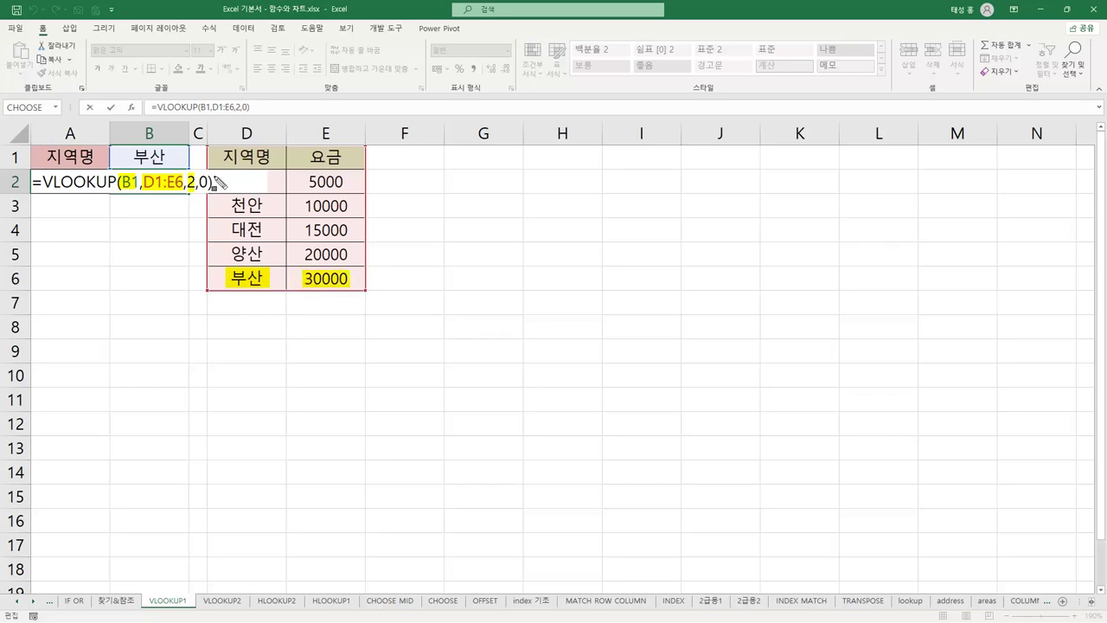
pyautogui.moveTo(197, 183); pyautogui.dragTo(208, 183)
pyautogui.press('Return')
# Trace the lookup of the region in B1 down the 지역명 column to D6, across to the 요금 in E6, and back to B2.
pyautogui.click(172, 179)
pyautogui.click(171, 160)
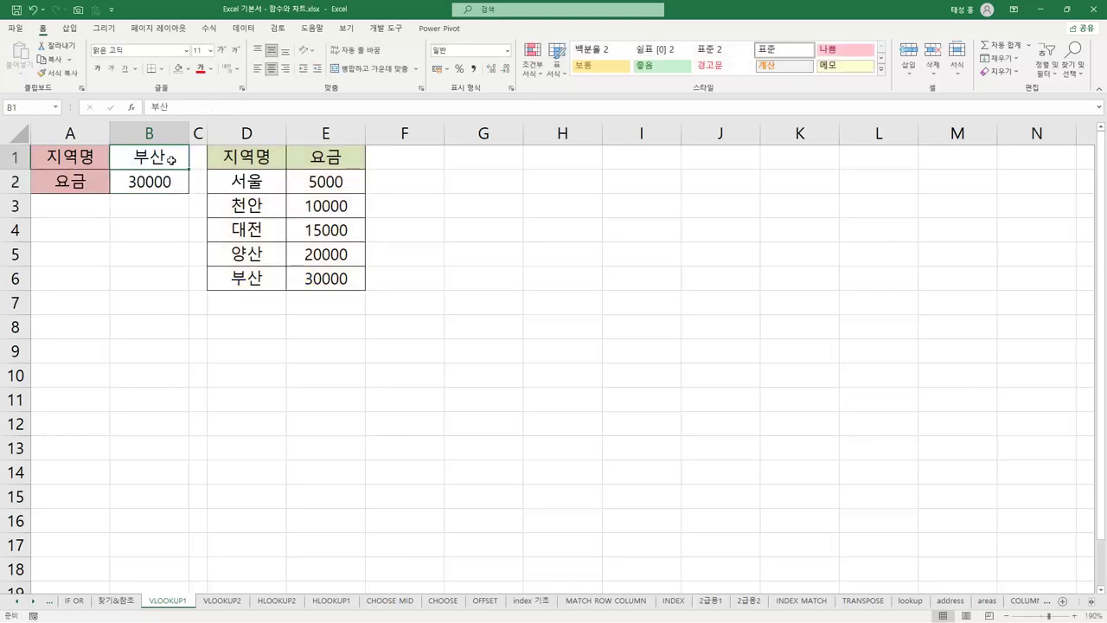
pyautogui.click(261, 164)
pyautogui.click(258, 180)
pyautogui.click(253, 227)
pyautogui.click(258, 251)
pyautogui.click(262, 278)
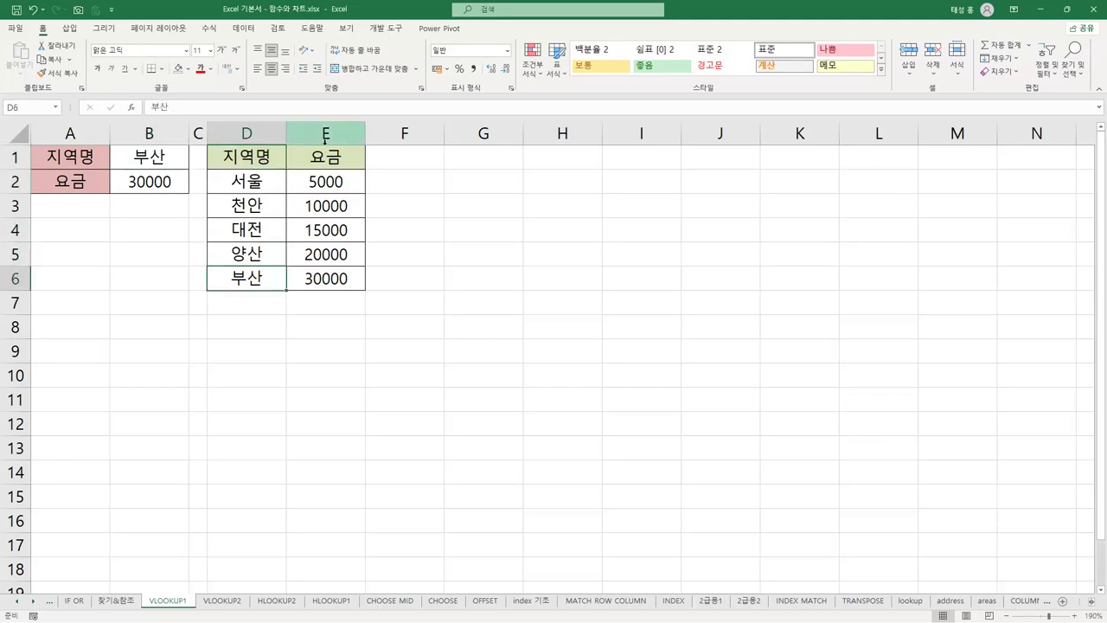
pyautogui.click(344, 280)
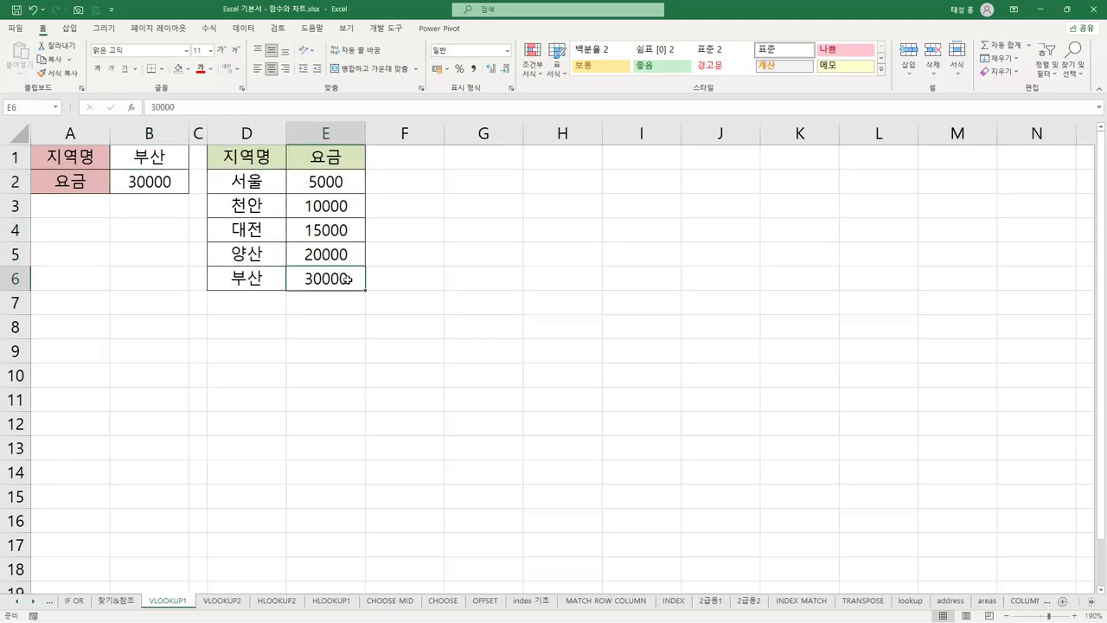
pyautogui.click(170, 187)
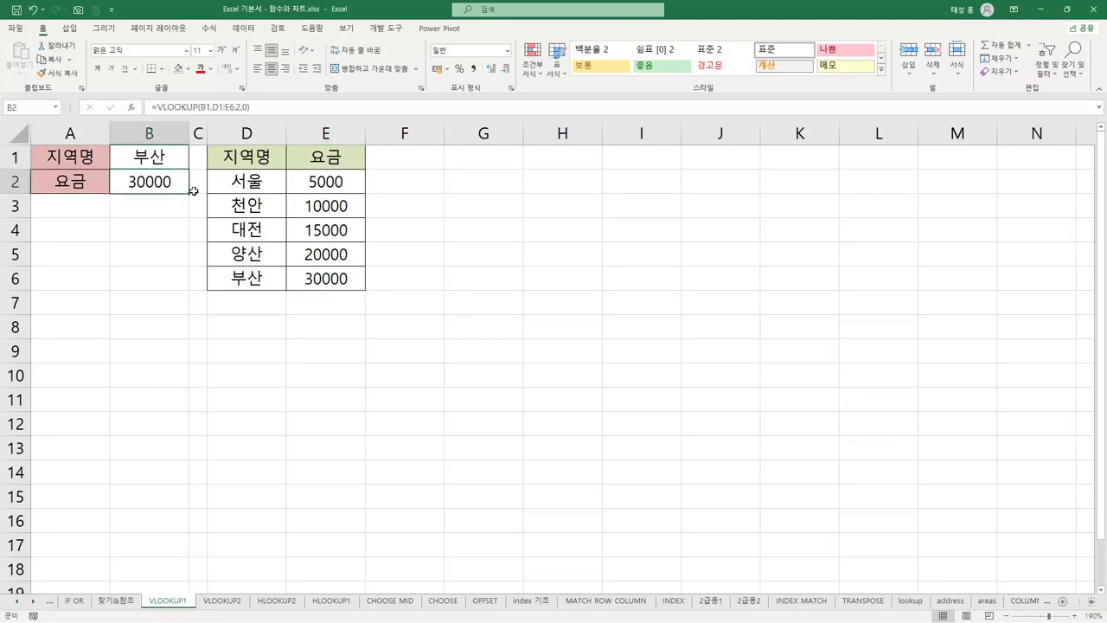
# On the HLOOKUP2 sheet, examine the HLOOKUP formula in B2 with lookup cell B1, table A4:F5 and row number 2, and close it.
pyautogui.click(277, 600)
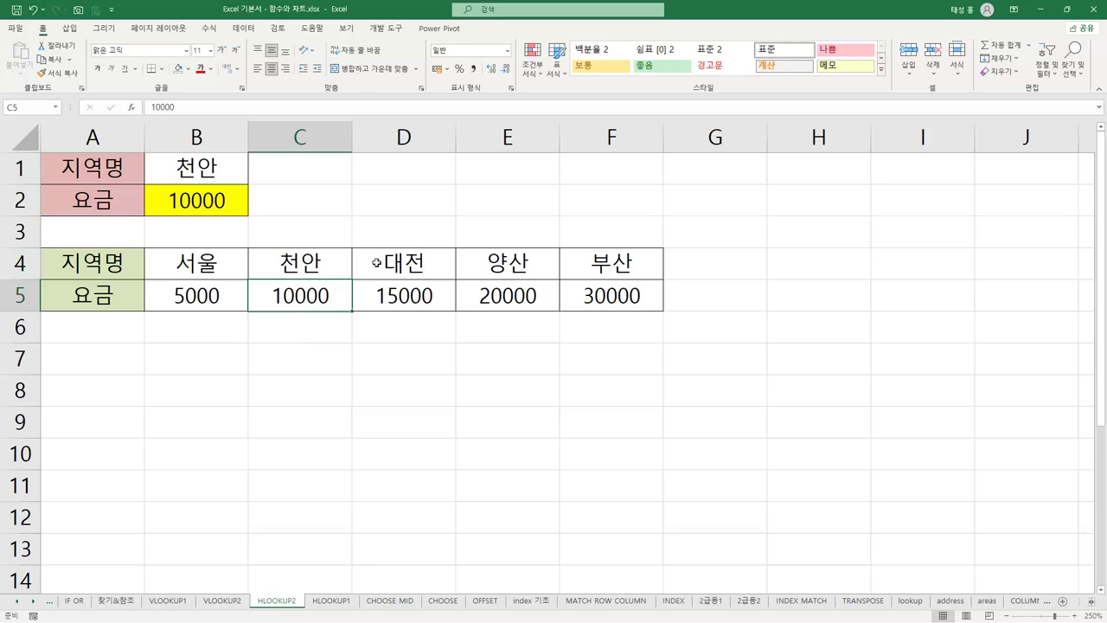
pyautogui.click(212, 209)
pyautogui.doubleClick(212, 209)
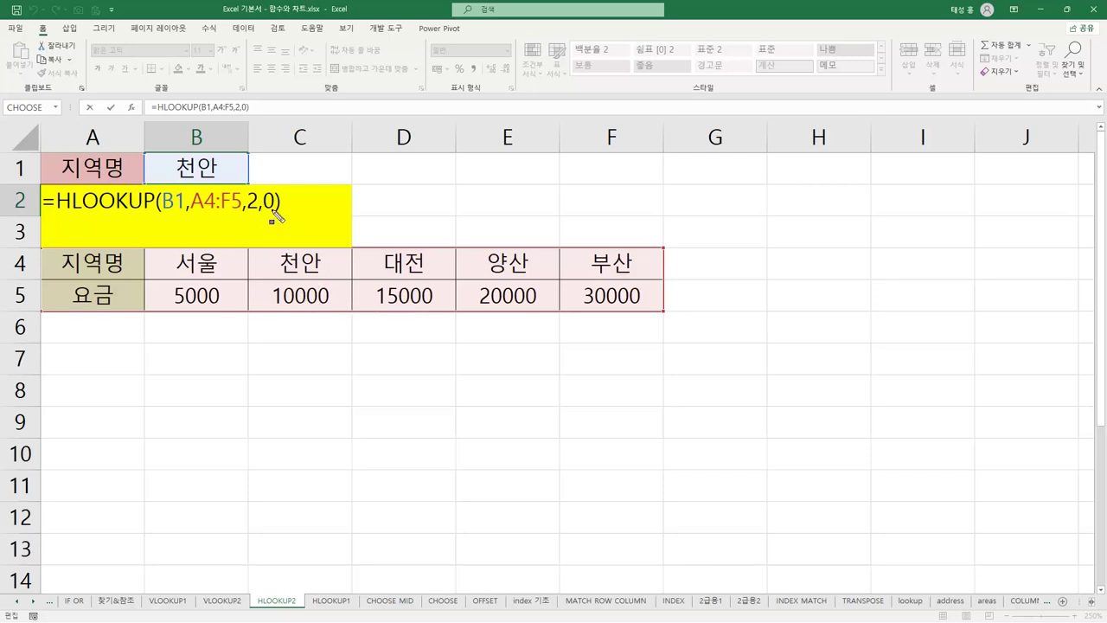
pyautogui.press('Return')
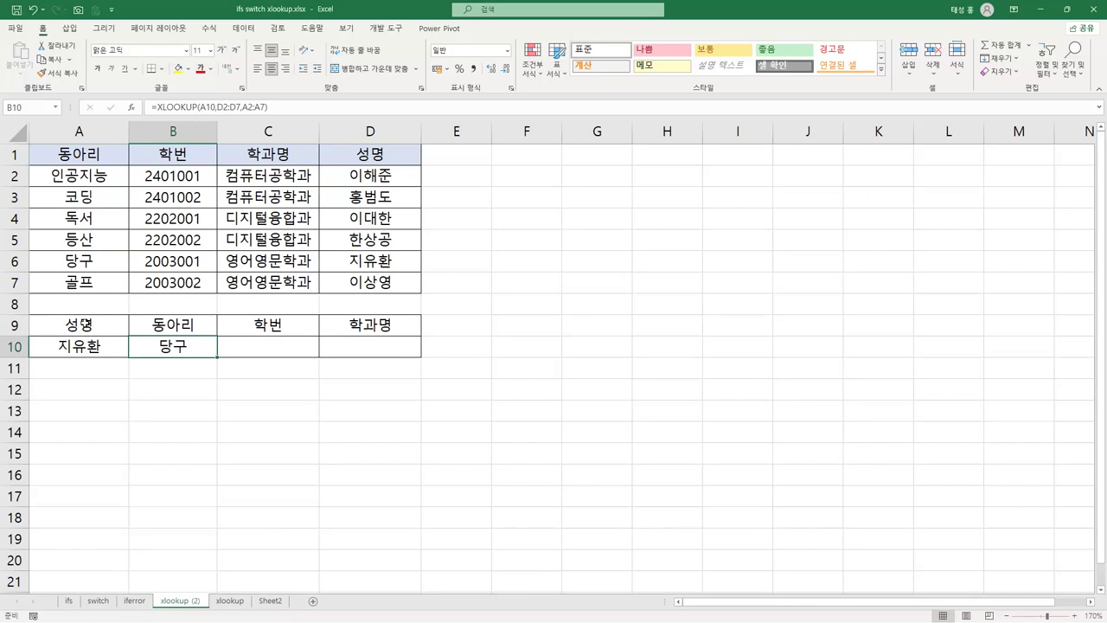
# On the xlookup (2) sheet of ifs switch xlookup.xlsx, check the 성명 lookup cell A10 and the 동아리 header and result in column B.
pyautogui.click(79, 346)
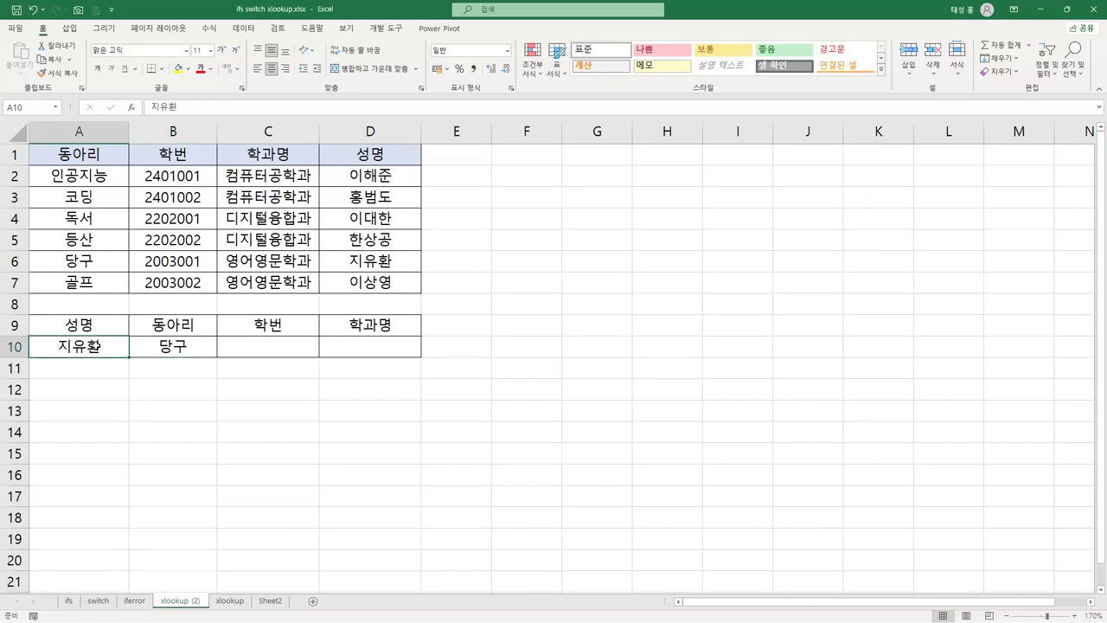
pyautogui.click(194, 325)
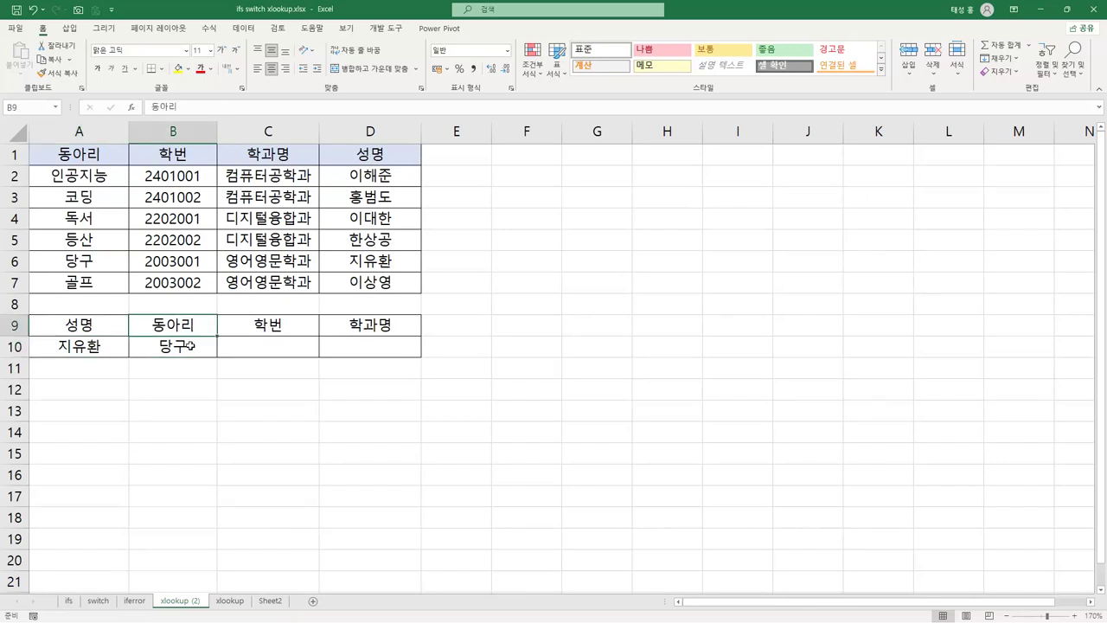
pyautogui.click(191, 345)
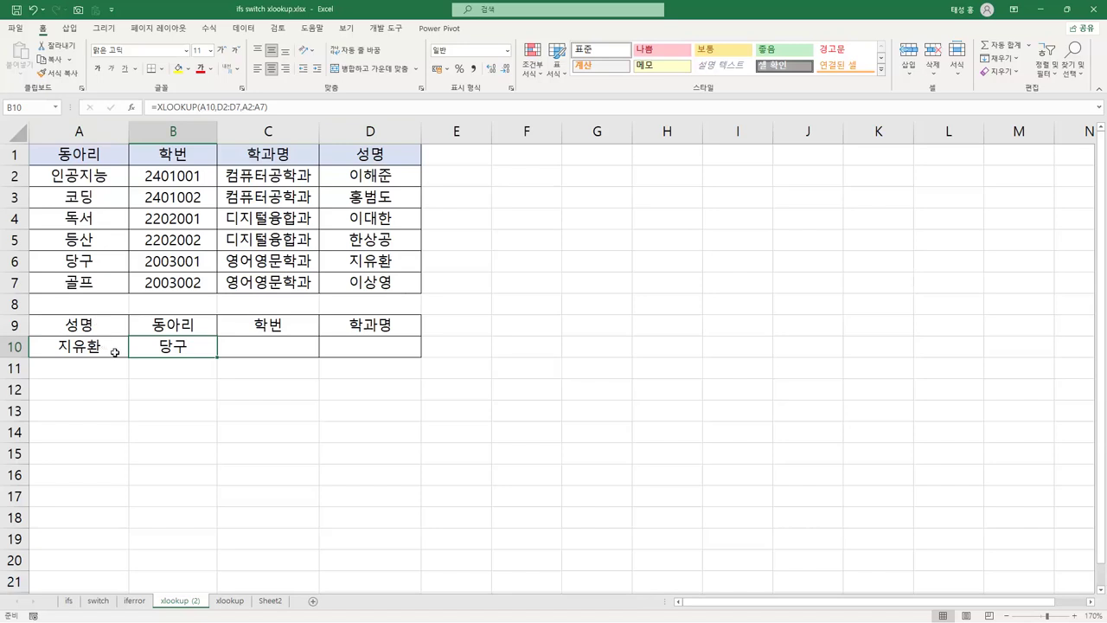
# Examine the XLOOKUP formula in B10, tracing lookup value A10, lookup range D2:D7 and return range A2:A7 to the matching row 6.
pyautogui.press('F2')
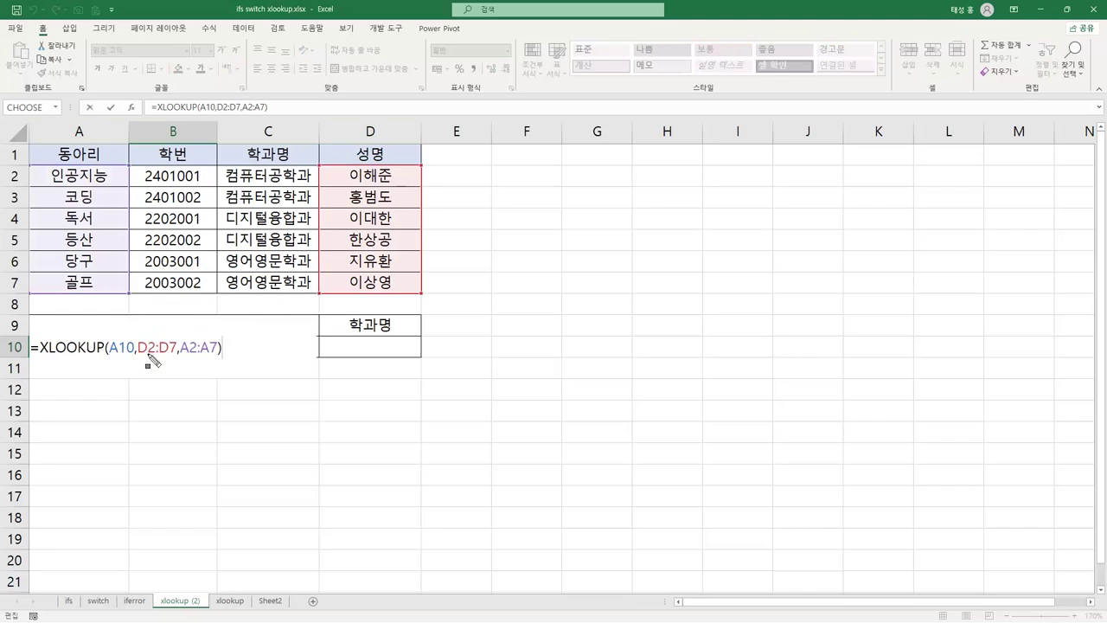
pyautogui.moveTo(31, 346); pyautogui.dragTo(132, 358)
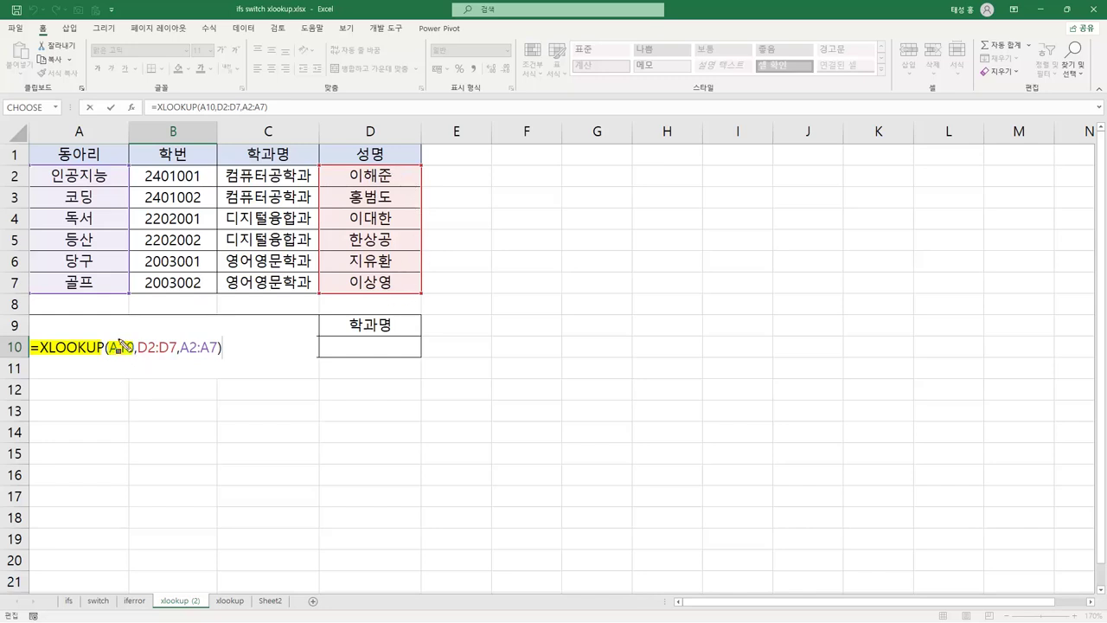
pyautogui.moveTo(139, 355); pyautogui.dragTo(177, 355)
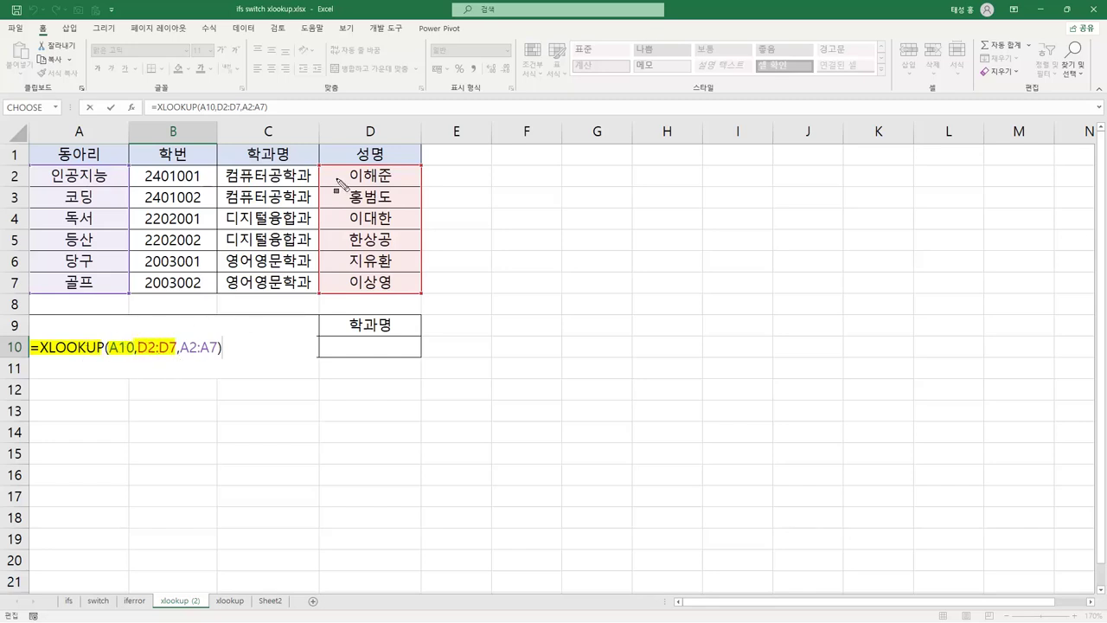
pyautogui.moveTo(346, 259); pyautogui.dragTo(400, 260)
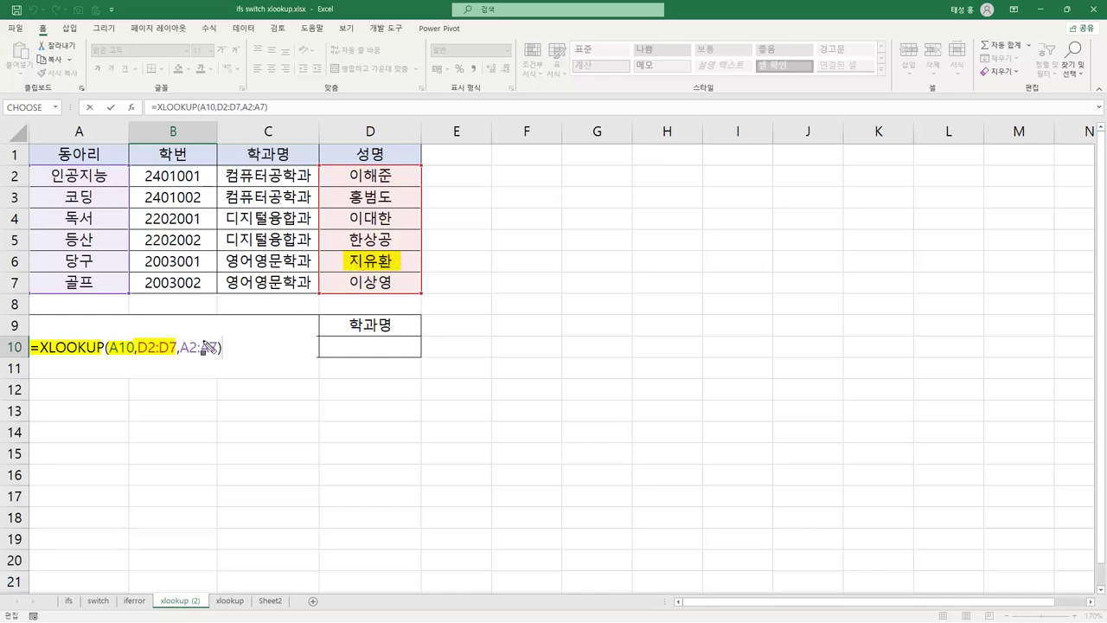
pyautogui.moveTo(178, 347); pyautogui.dragTo(221, 347)
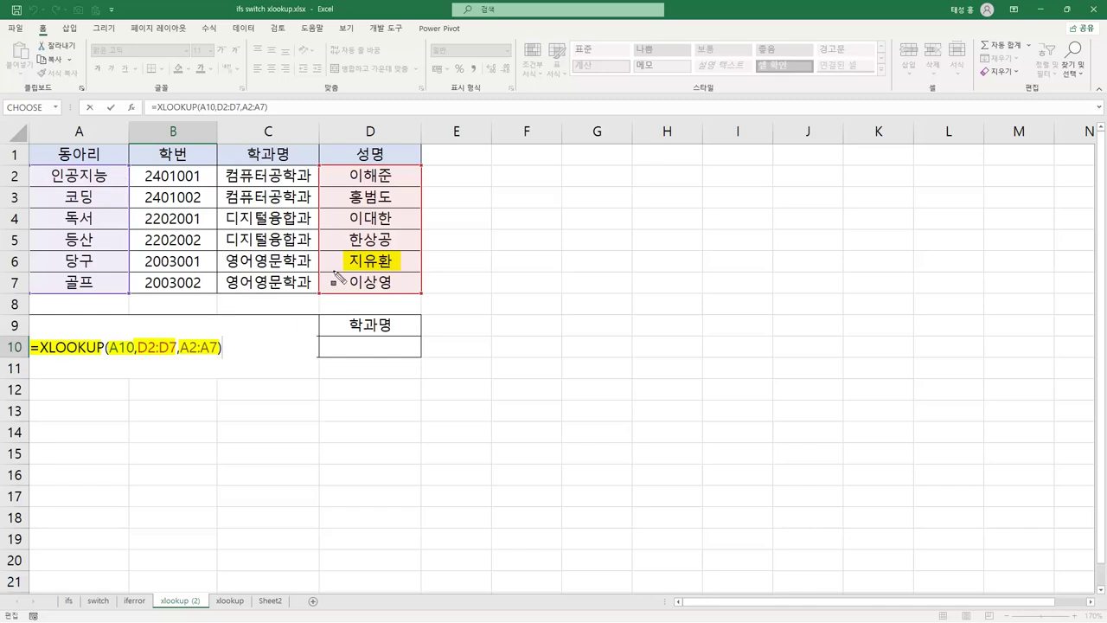
pyautogui.moveTo(61, 260); pyautogui.dragTo(92, 261)
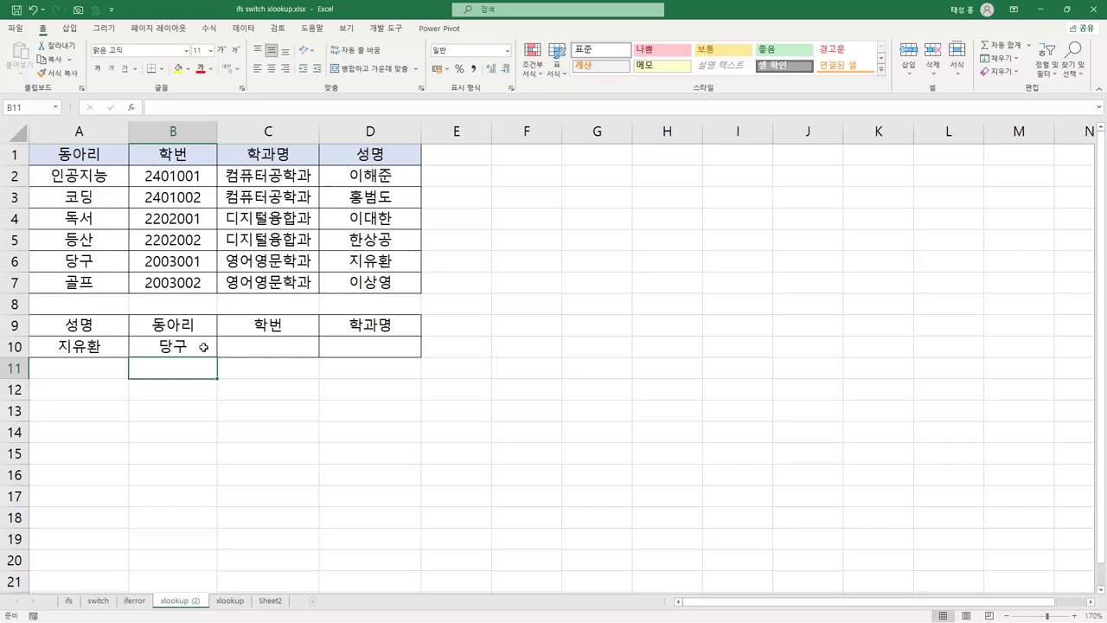
pyautogui.click(203, 347)
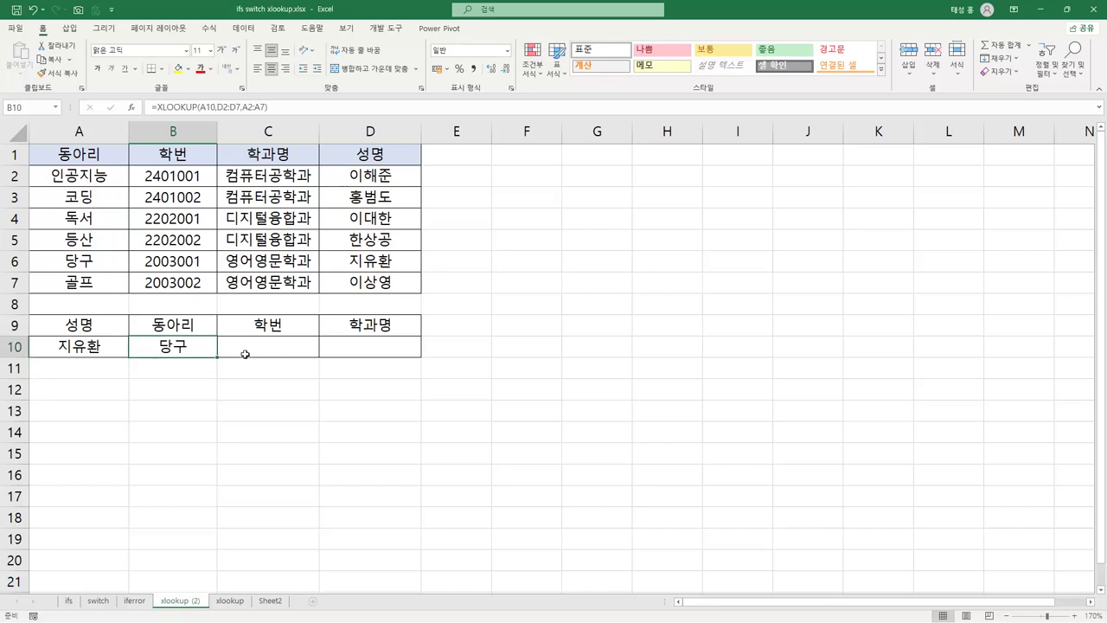
# On the xlookup sheet, examine the XLOOKUP formula in B10 with return range A2:C7, and check its results in C10 and D10.
pyautogui.click(230, 601)
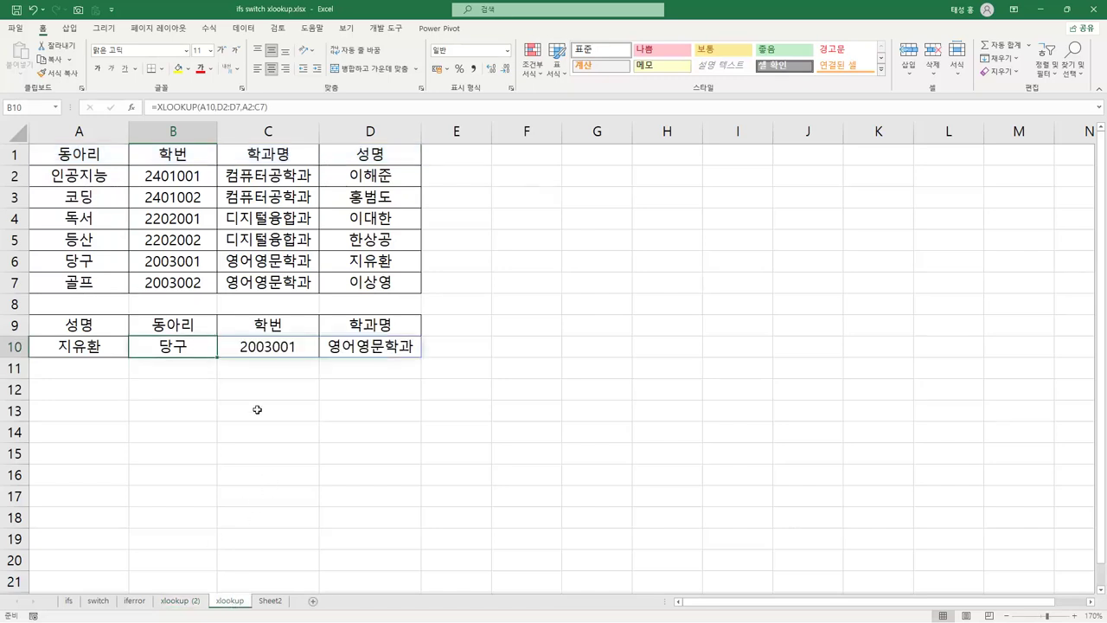
pyautogui.press('F2')
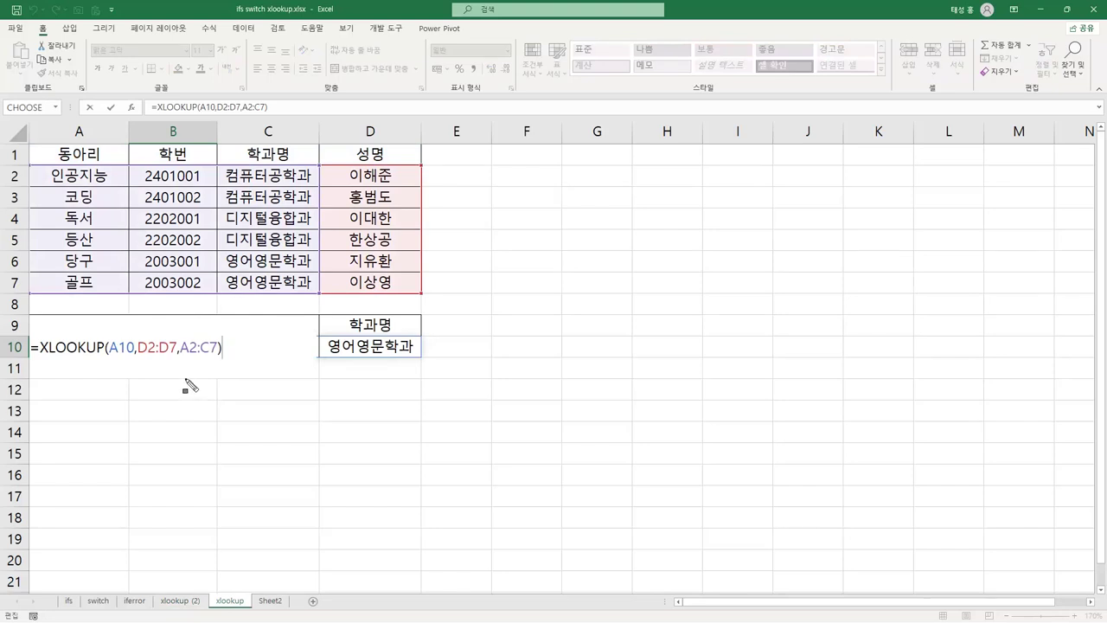
pyautogui.moveTo(109, 347); pyautogui.dragTo(216, 358)
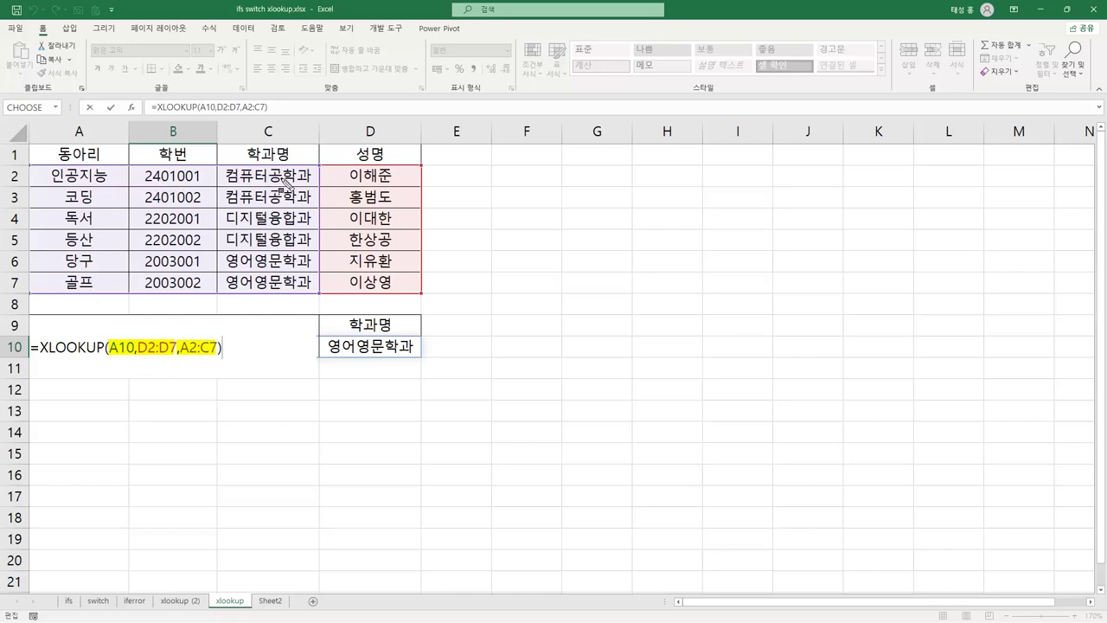
pyautogui.click(216, 366)
pyautogui.click(271, 348)
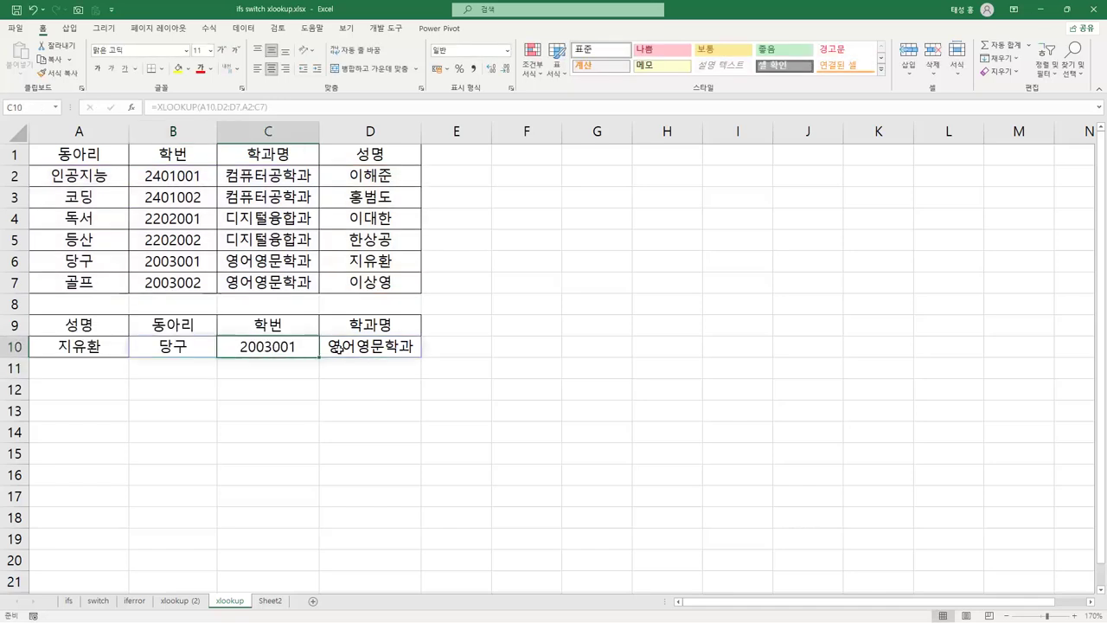
pyautogui.click(359, 346)
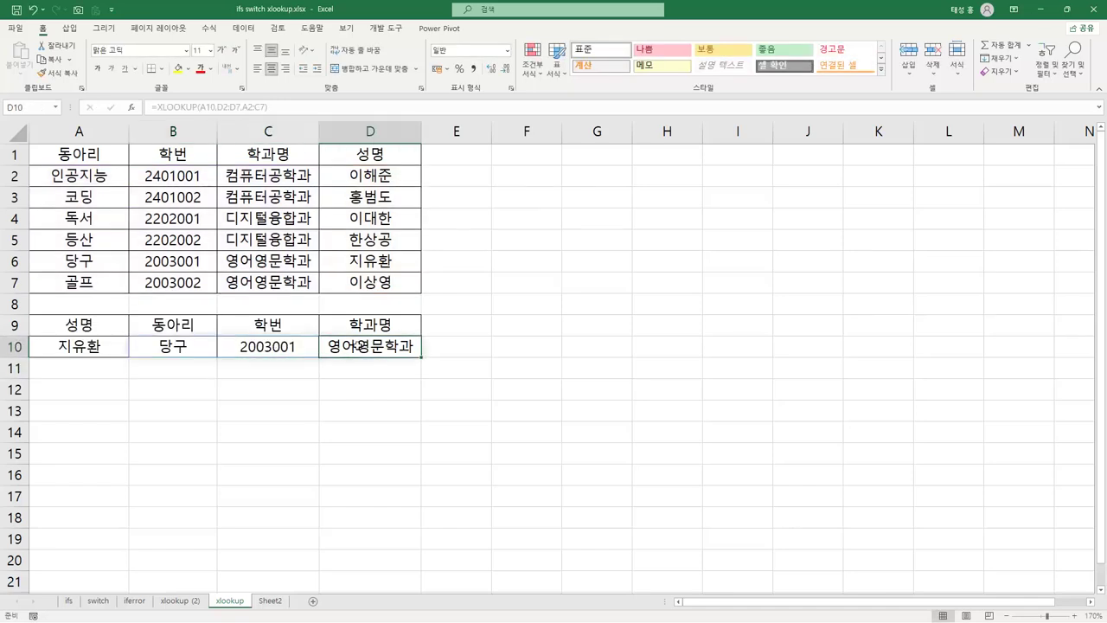
pyautogui.click(201, 350)
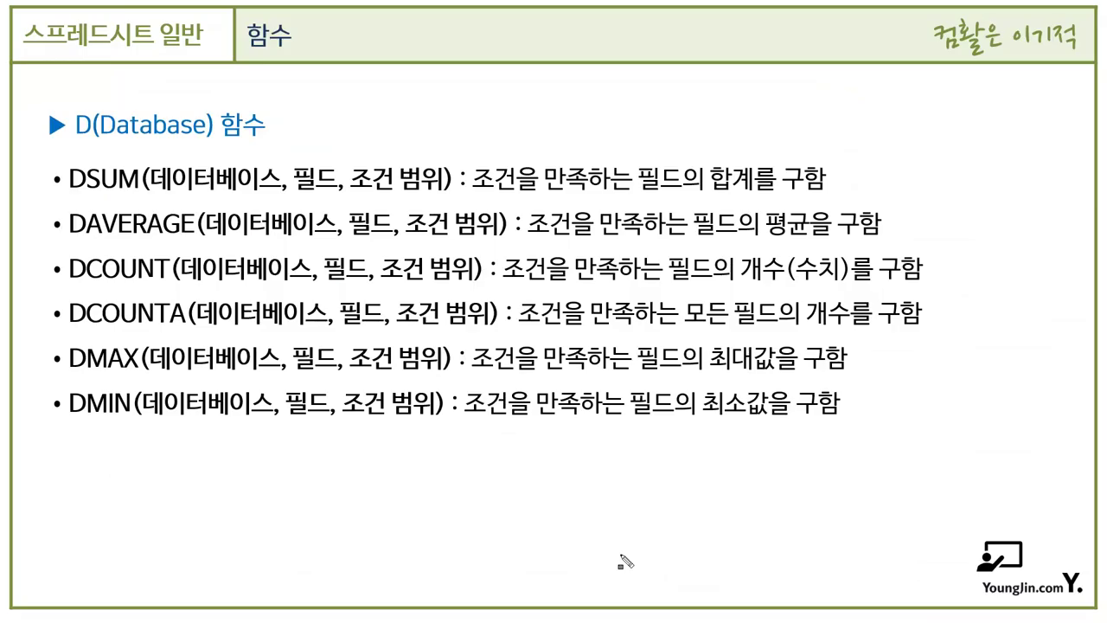
pyautogui.moveTo(76, 119); pyautogui.dragTo(275, 145)
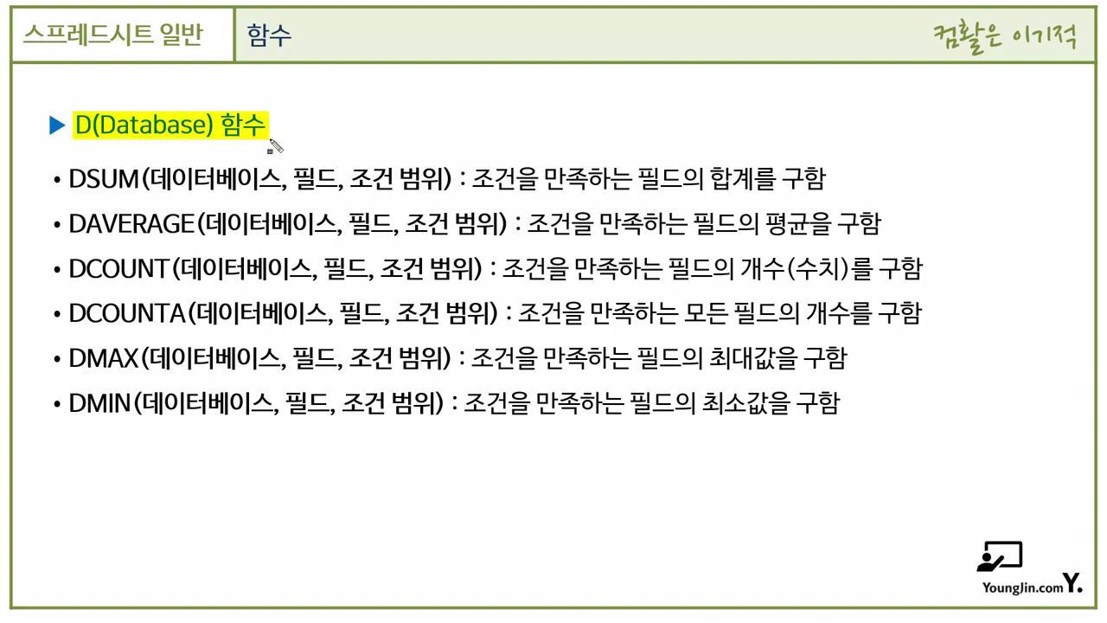
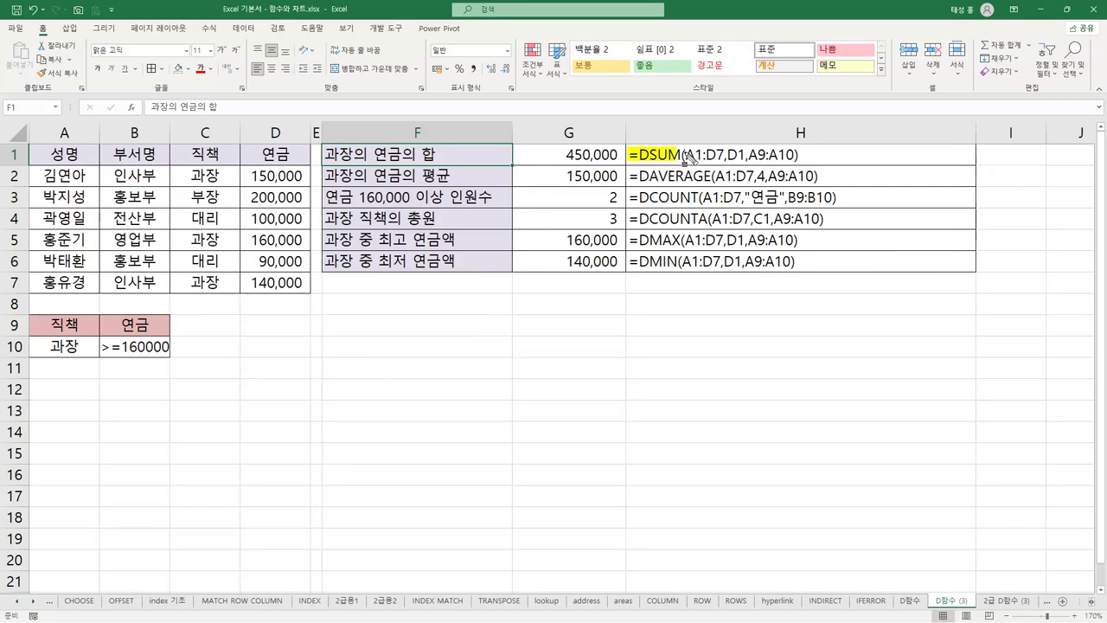
# On the D함수 (3) sheet, examine the DSUM formula in H1, tracing database A1:D7, field D1, criteria A9:A10 and its label in F1.
pyautogui.moveTo(687, 157); pyautogui.dragTo(732, 161)
pyautogui.moveTo(27, 151)
pyautogui.mouseDown()
pyautogui.moveTo(302, 154)
pyautogui.moveTo(311, 303)
pyautogui.mouseUp()
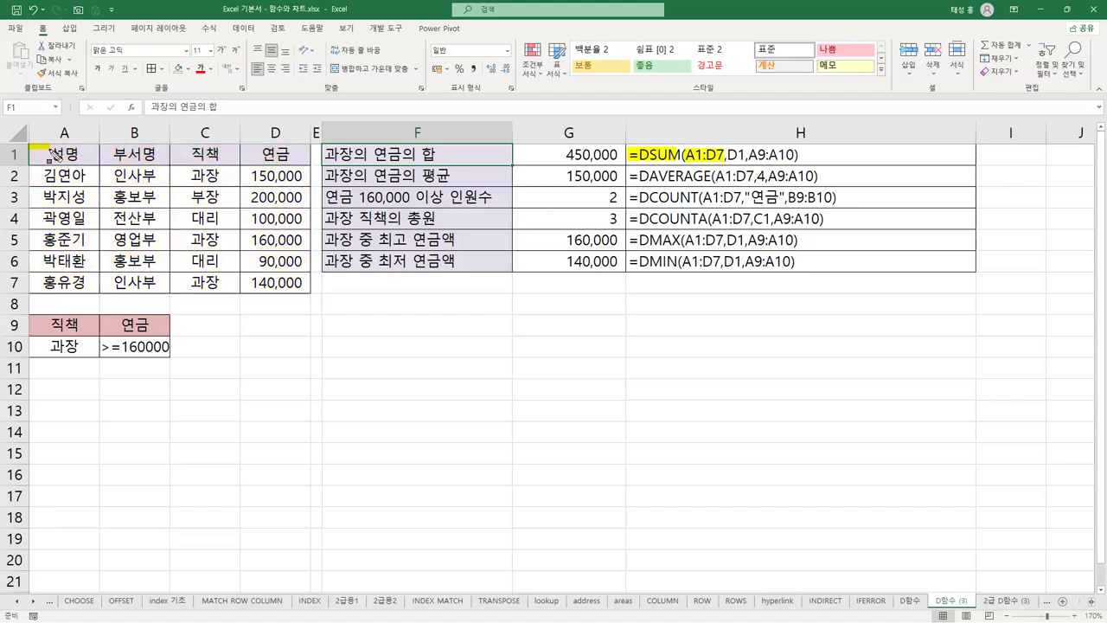
pyautogui.moveTo(729, 154); pyautogui.dragTo(746, 155)
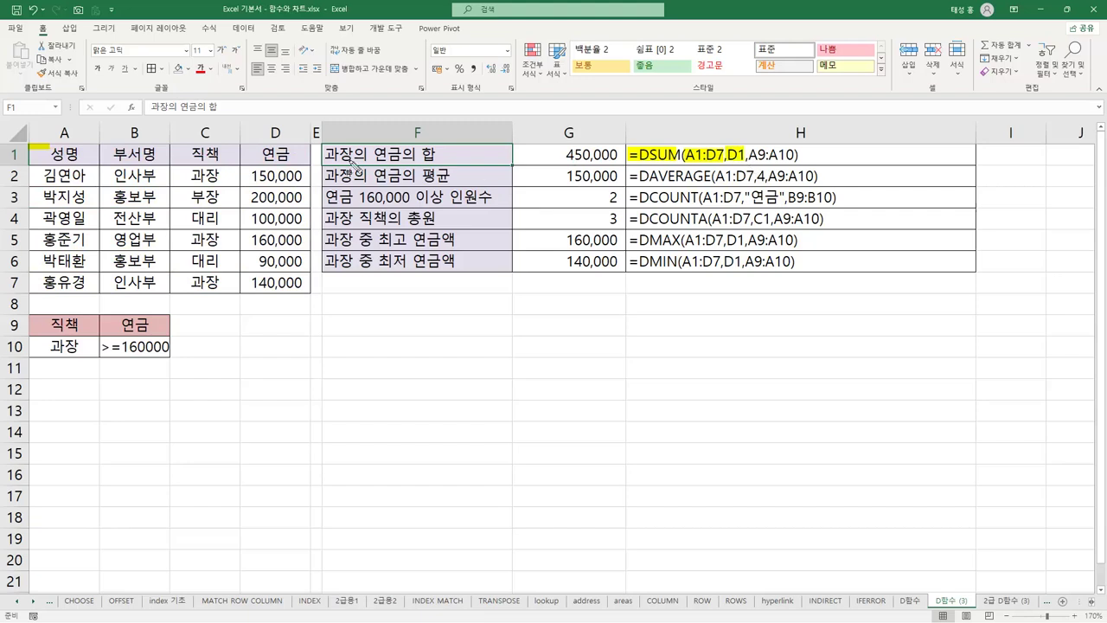
pyautogui.moveTo(254, 154); pyautogui.dragTo(292, 163)
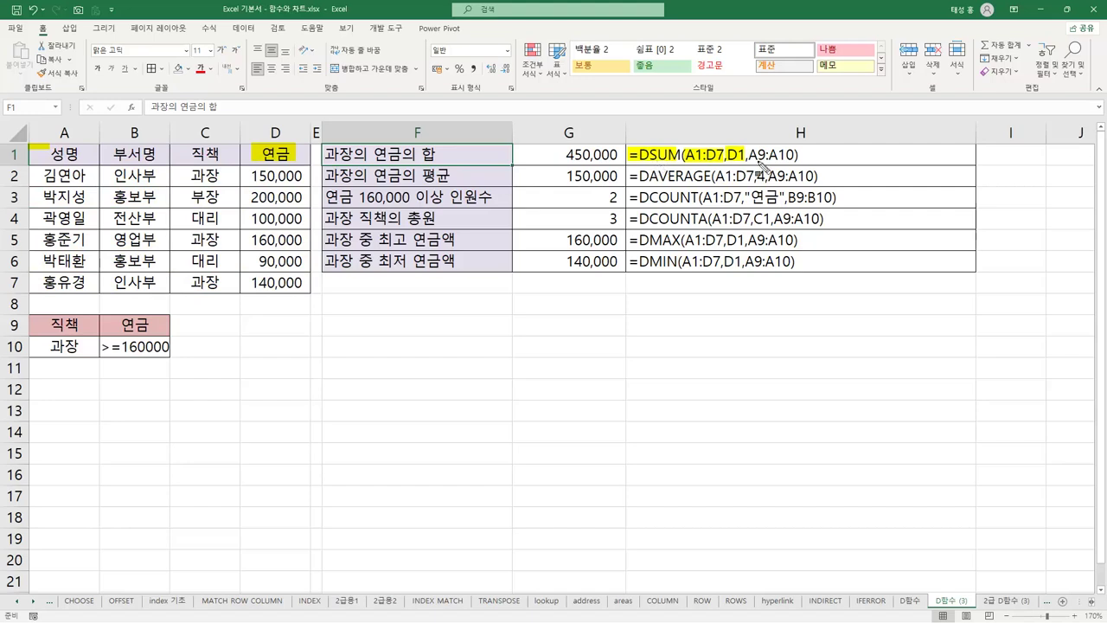
pyautogui.moveTo(751, 159); pyautogui.dragTo(796, 159)
pyautogui.moveTo(45, 322)
pyautogui.mouseDown()
pyautogui.moveTo(97, 345)
pyautogui.moveTo(102, 361)
pyautogui.mouseUp()
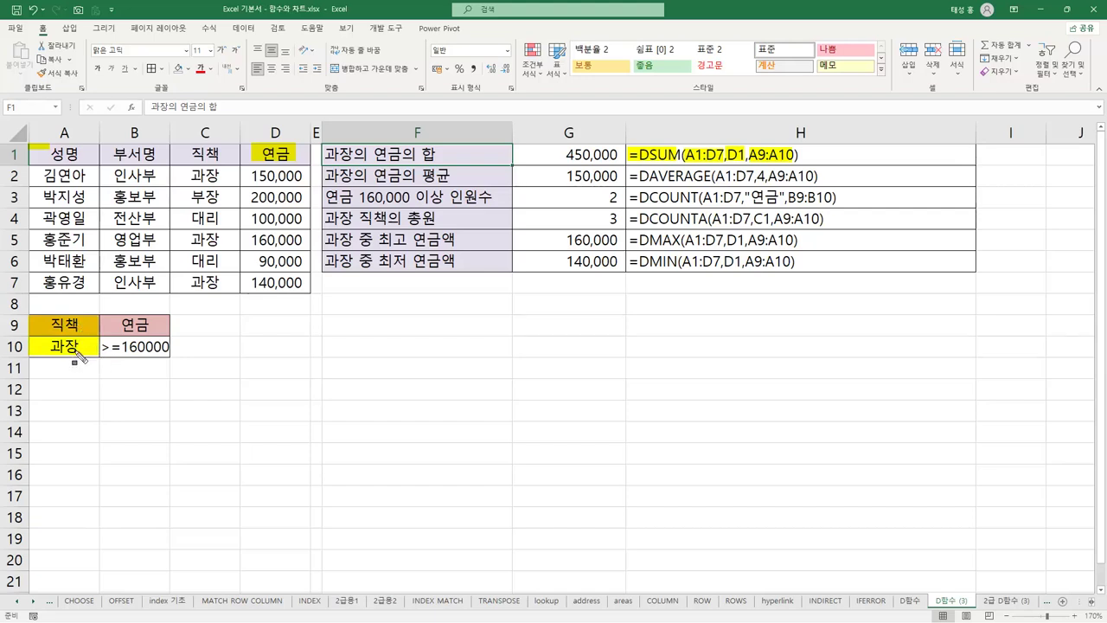
pyautogui.moveTo(327, 154); pyautogui.dragTo(443, 158)
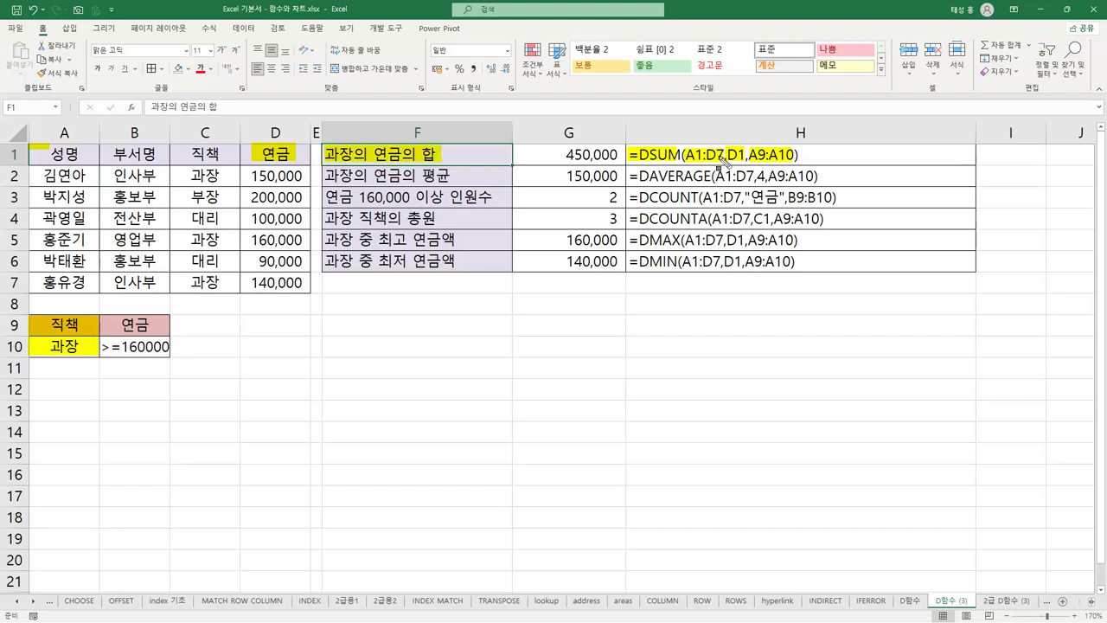
# Compare the DSUM arguments in H1 with the DAVERAGE formula in H2, checking its label in F2 and database range A1:D7.
pyautogui.moveTo(693, 155); pyautogui.dragTo(737, 155)
pyautogui.moveTo(327, 177); pyautogui.dragTo(460, 178)
pyautogui.moveTo(630, 175); pyautogui.dragTo(755, 179)
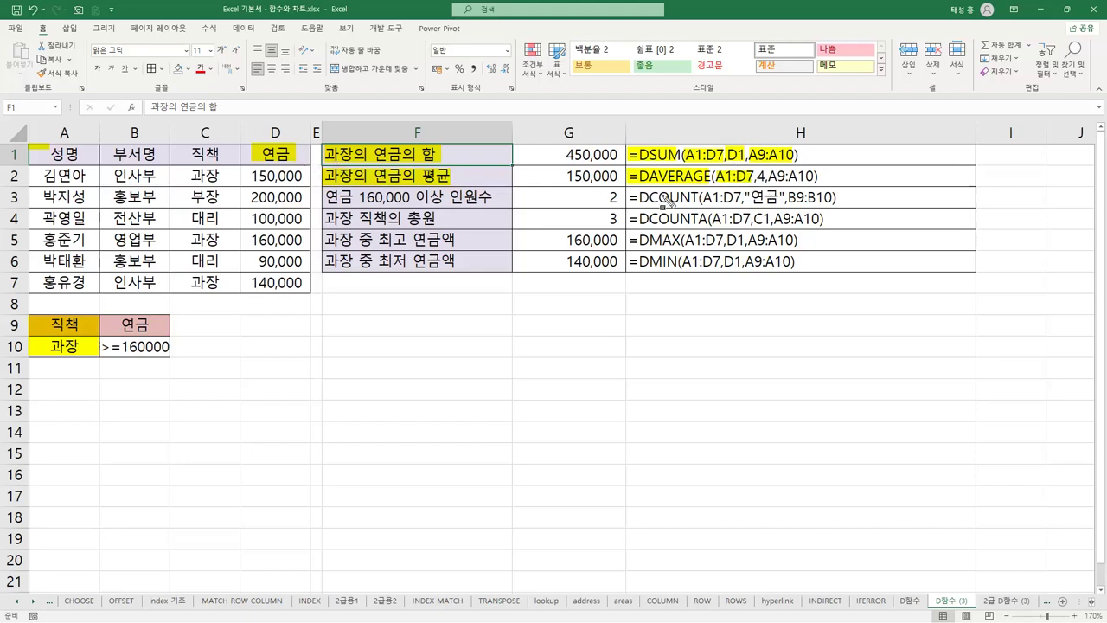
# Compare the DAVERAGE field argument 4 in H2 with field D1 in the DSUM formula, and check its criteria range A9:A10.
pyautogui.moveTo(756, 182); pyautogui.dragTo(767, 183)
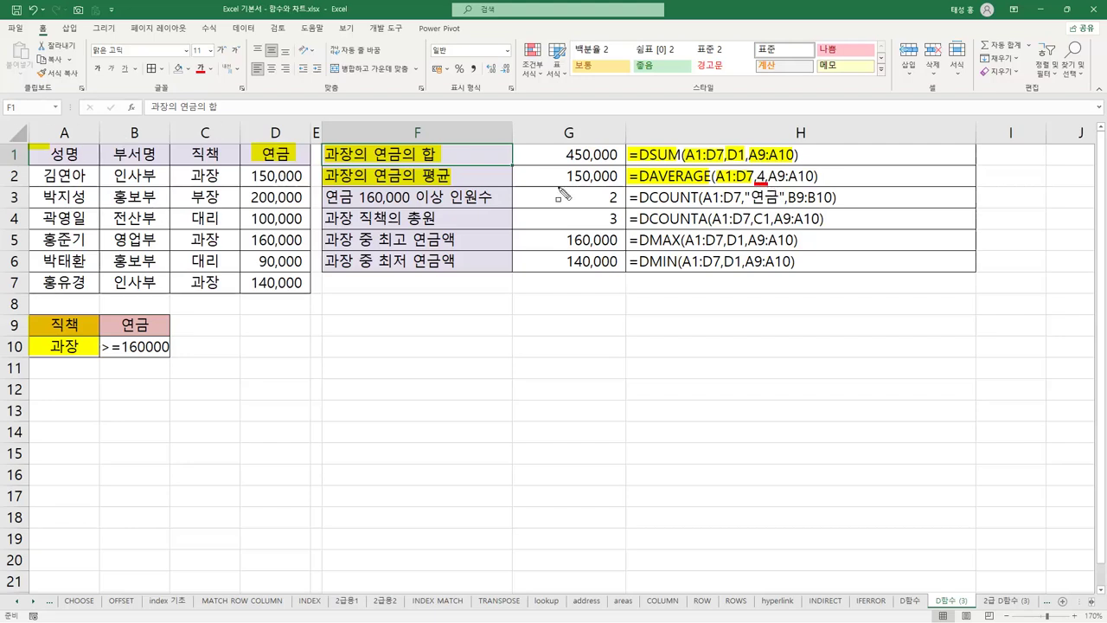
pyautogui.moveTo(727, 162); pyautogui.dragTo(767, 183)
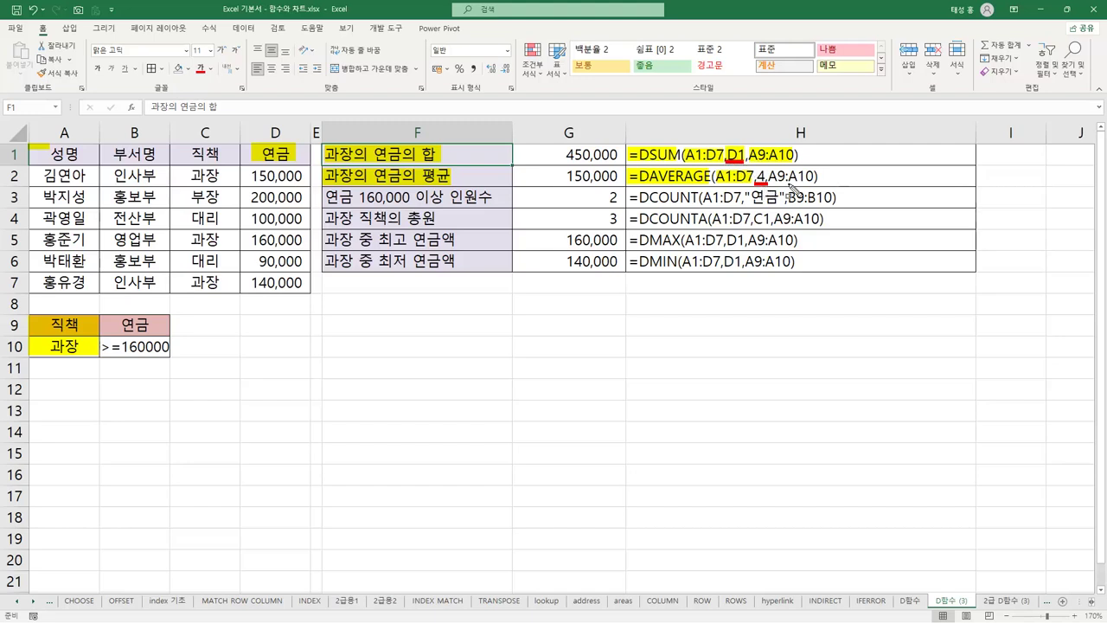
pyautogui.moveTo(766, 177); pyautogui.dragTo(818, 177)
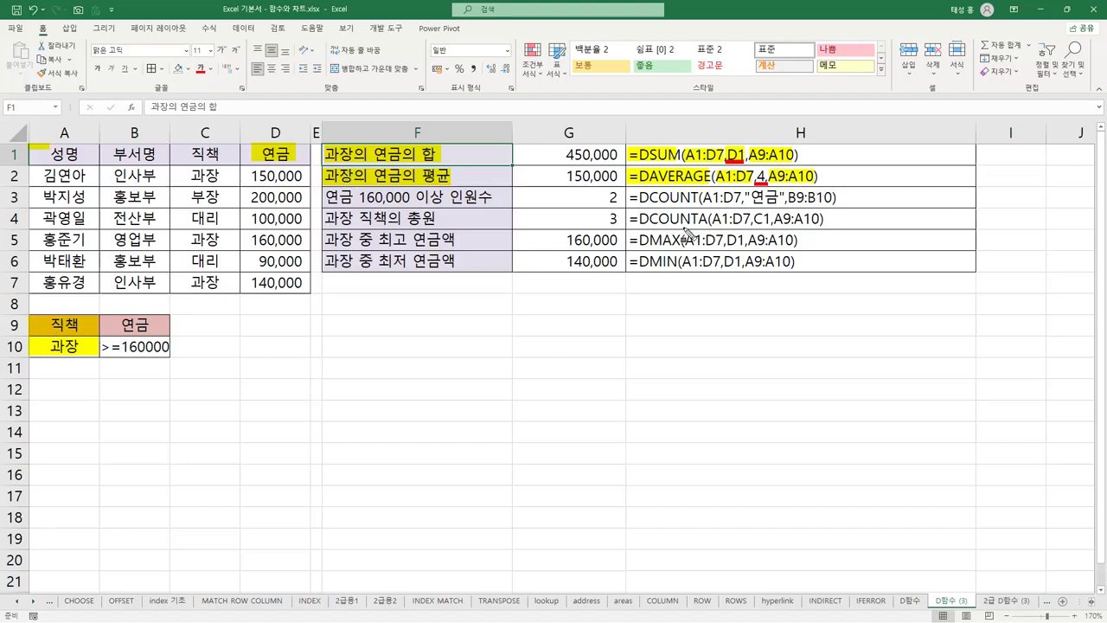
# Examine the DCOUNT formula in H3, tracing database A1:D7, field "연금", criteria B9:B10 and its label in F3.
pyautogui.moveTo(326, 198); pyautogui.dragTo(410, 197)
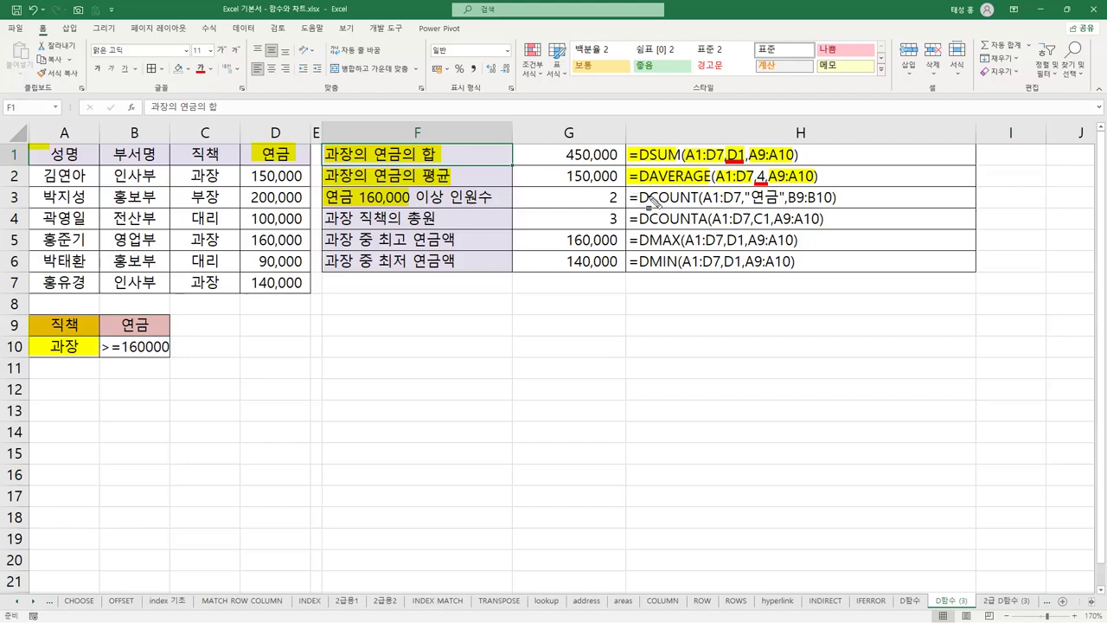
pyautogui.moveTo(628, 198); pyautogui.dragTo(742, 197)
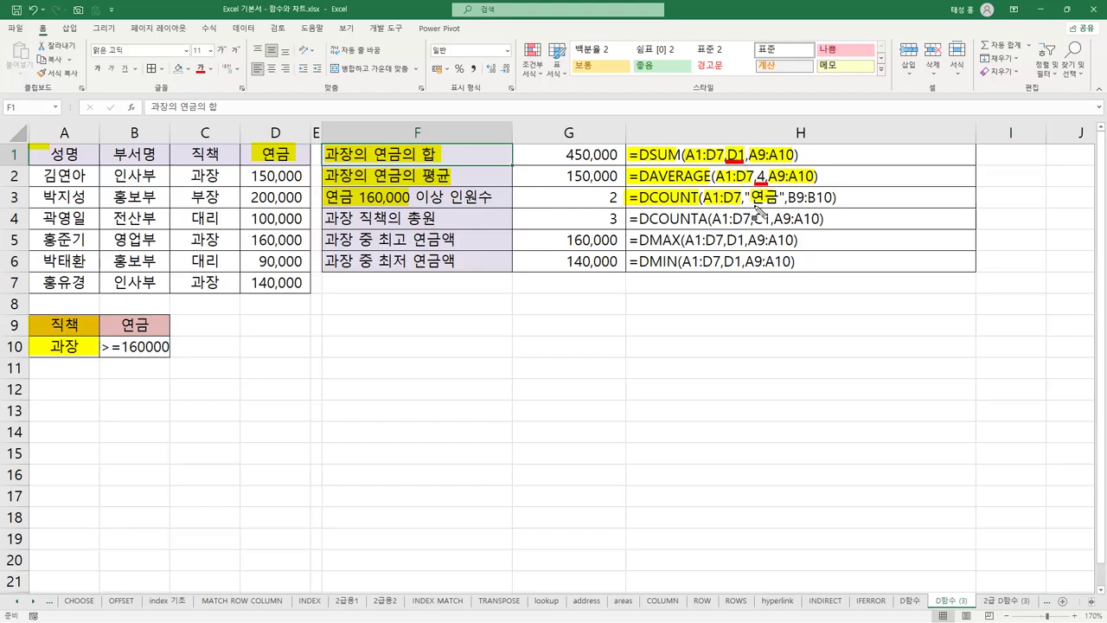
pyautogui.moveTo(751, 205); pyautogui.dragTo(777, 204)
pyautogui.moveTo(788, 199); pyautogui.dragTo(834, 200)
pyautogui.moveTo(100, 327); pyautogui.dragTo(174, 366)
pyautogui.moveTo(415, 197); pyautogui.dragTo(438, 198)
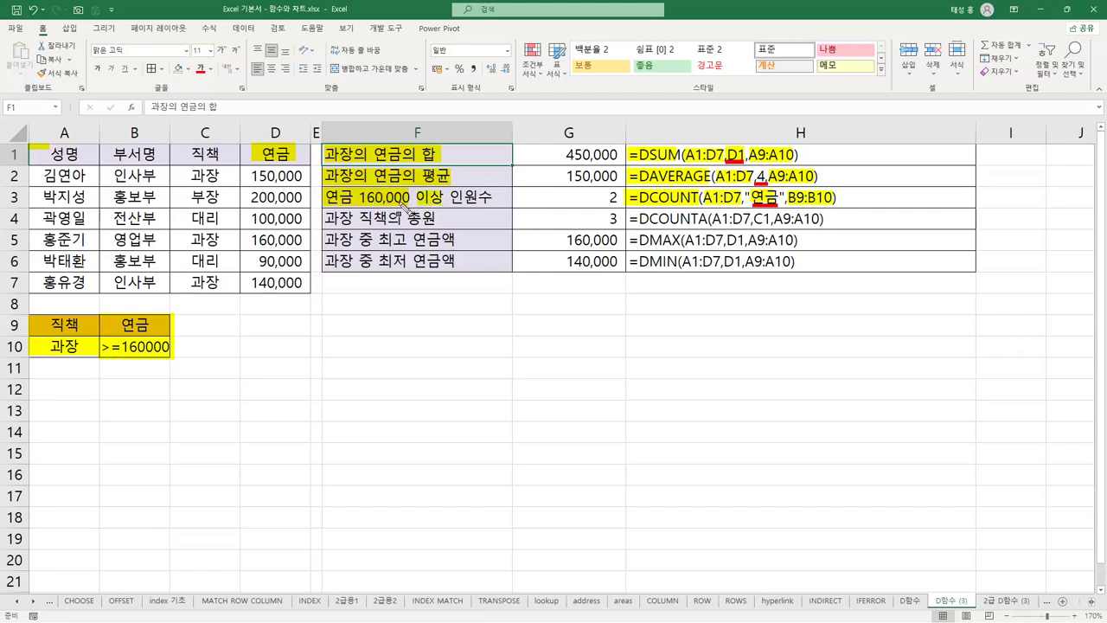
pyautogui.moveTo(454, 198); pyautogui.dragTo(493, 201)
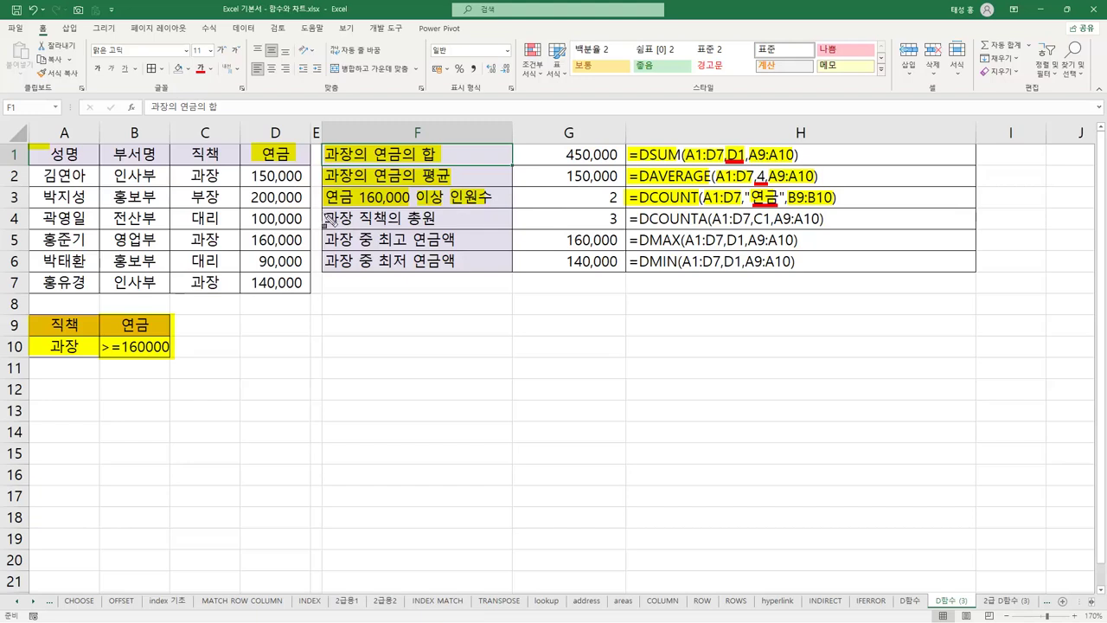
# Examine the DCOUNTA formula in H4, tracing its label in F4, field C1 to the 직책 header, and criteria A9:A10.
pyautogui.moveTo(327, 218); pyautogui.dragTo(438, 221)
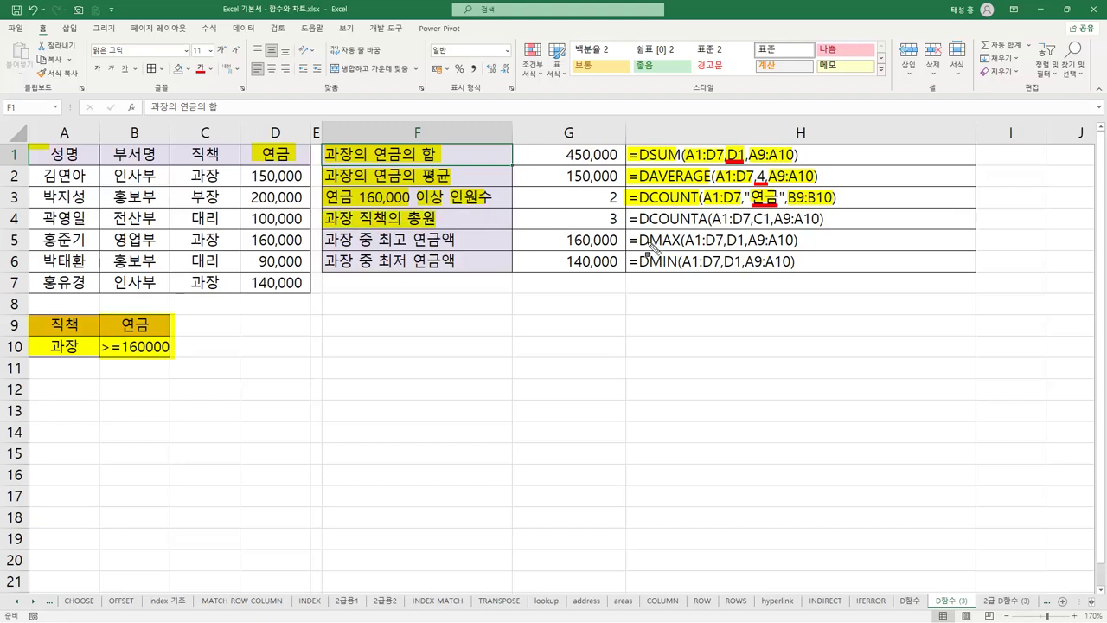
pyautogui.moveTo(627, 219); pyautogui.dragTo(770, 221)
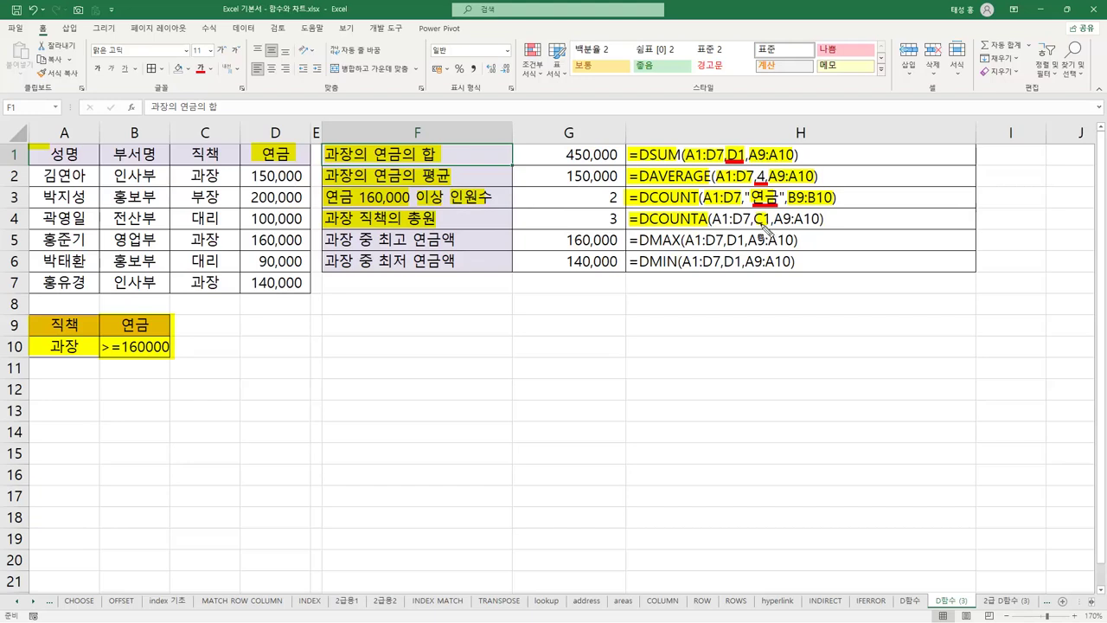
pyautogui.moveTo(192, 154); pyautogui.dragTo(222, 153)
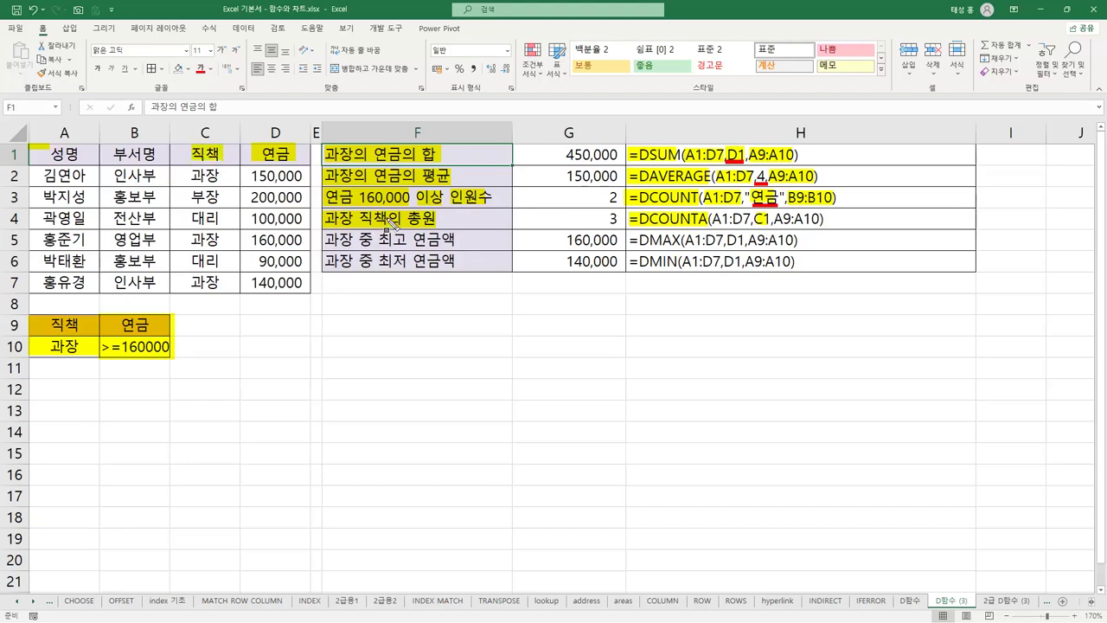
pyautogui.moveTo(779, 222); pyautogui.dragTo(826, 223)
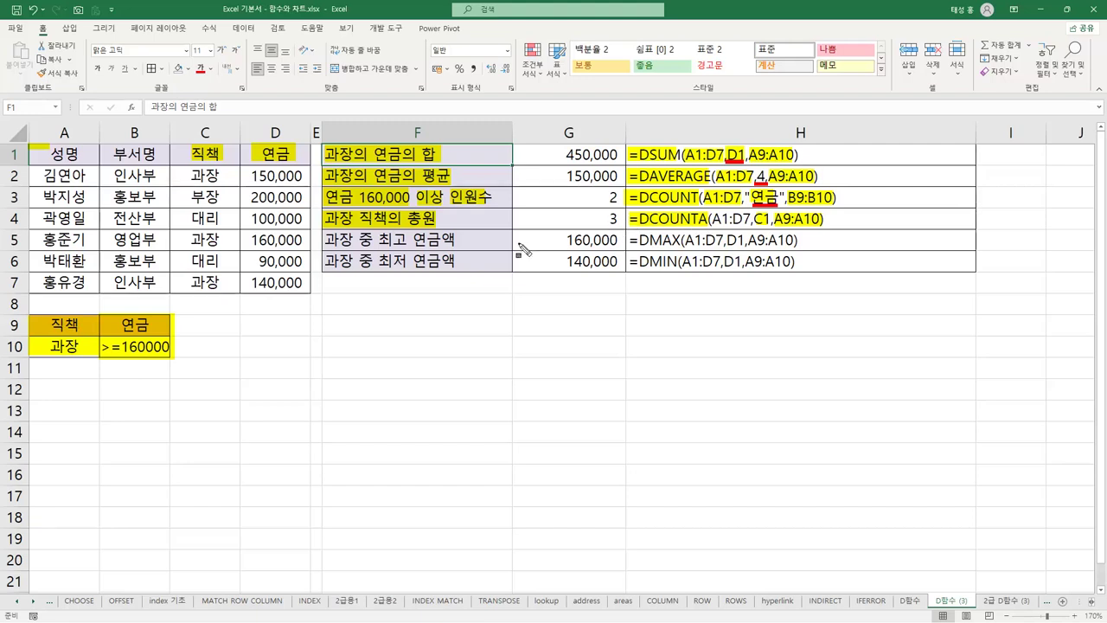
# Compare the DMAX and DMIN formulas in H5 and H6, checking their labels, field D1 and the shared criteria range A9:A10.
pyautogui.moveTo(329, 235); pyautogui.dragTo(456, 253)
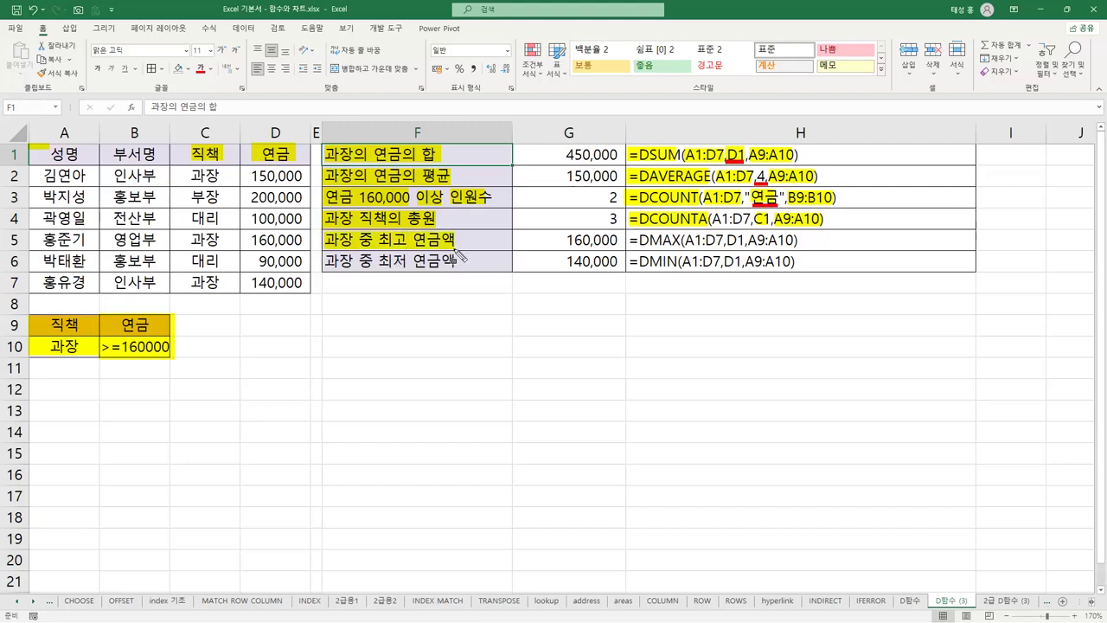
pyautogui.moveTo(327, 259); pyautogui.dragTo(454, 261)
pyautogui.moveTo(632, 240)
pyautogui.mouseDown()
pyautogui.moveTo(681, 247)
pyautogui.moveTo(651, 263)
pyautogui.moveTo(681, 269)
pyautogui.mouseUp()
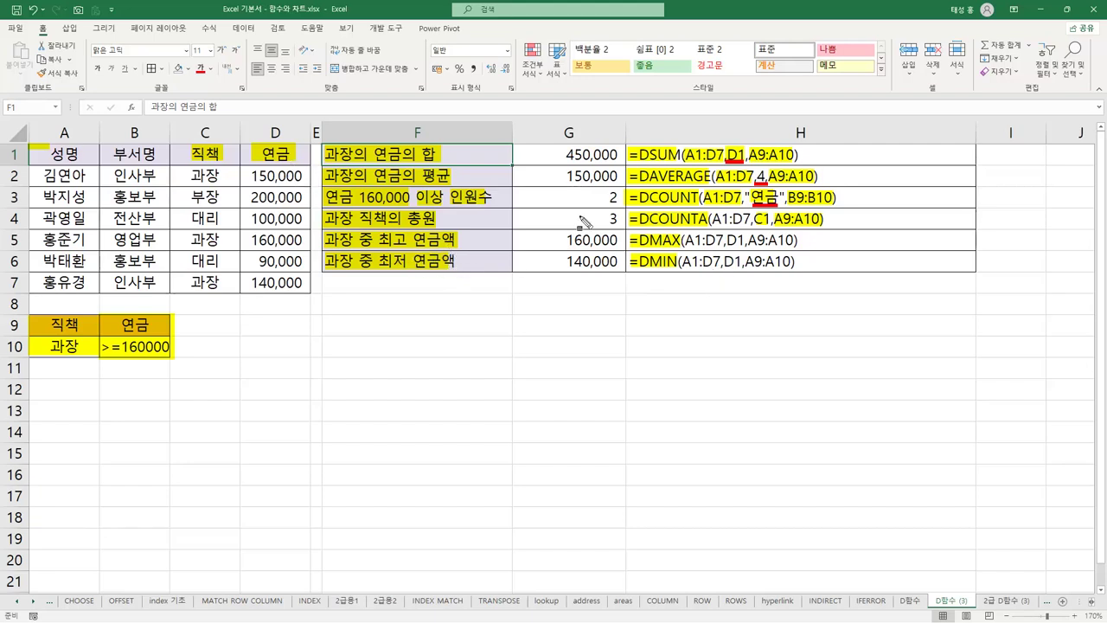
pyautogui.moveTo(726, 241)
pyautogui.mouseDown()
pyautogui.moveTo(744, 241)
pyautogui.moveTo(744, 261)
pyautogui.mouseUp()
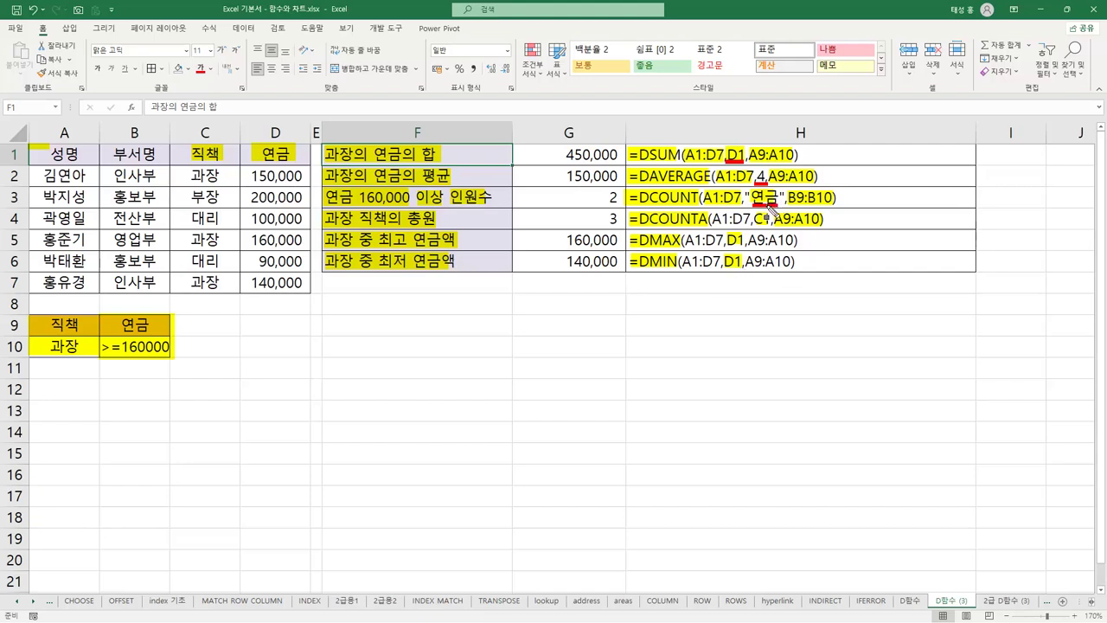
pyautogui.moveTo(755, 218); pyautogui.dragTo(770, 218)
pyautogui.moveTo(28, 316); pyautogui.dragTo(95, 357)
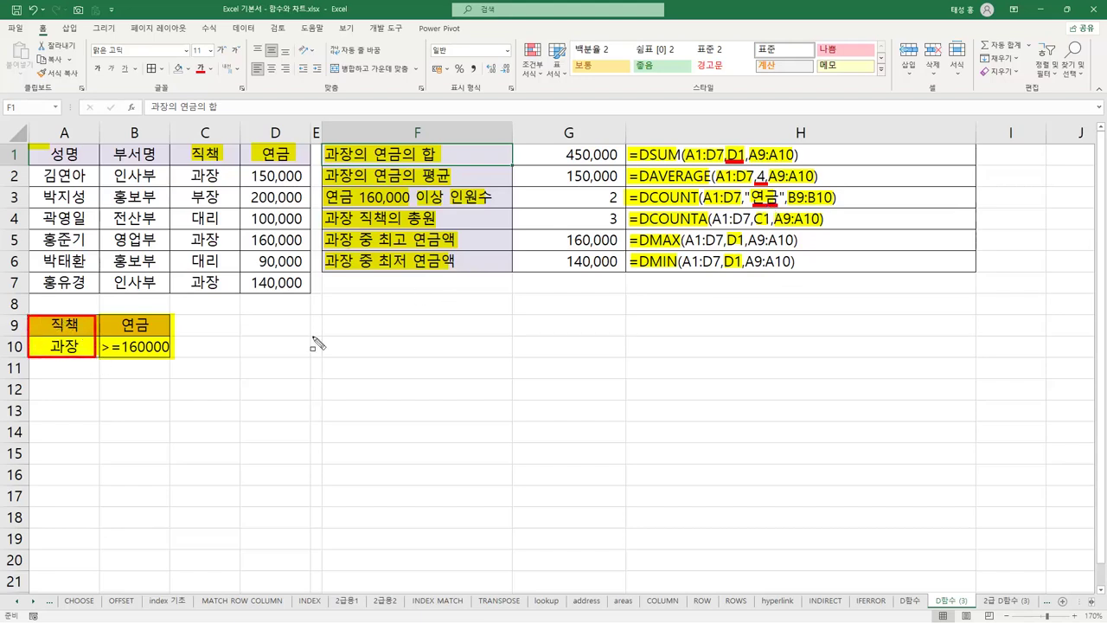
pyautogui.moveTo(744, 233); pyautogui.dragTo(804, 272)
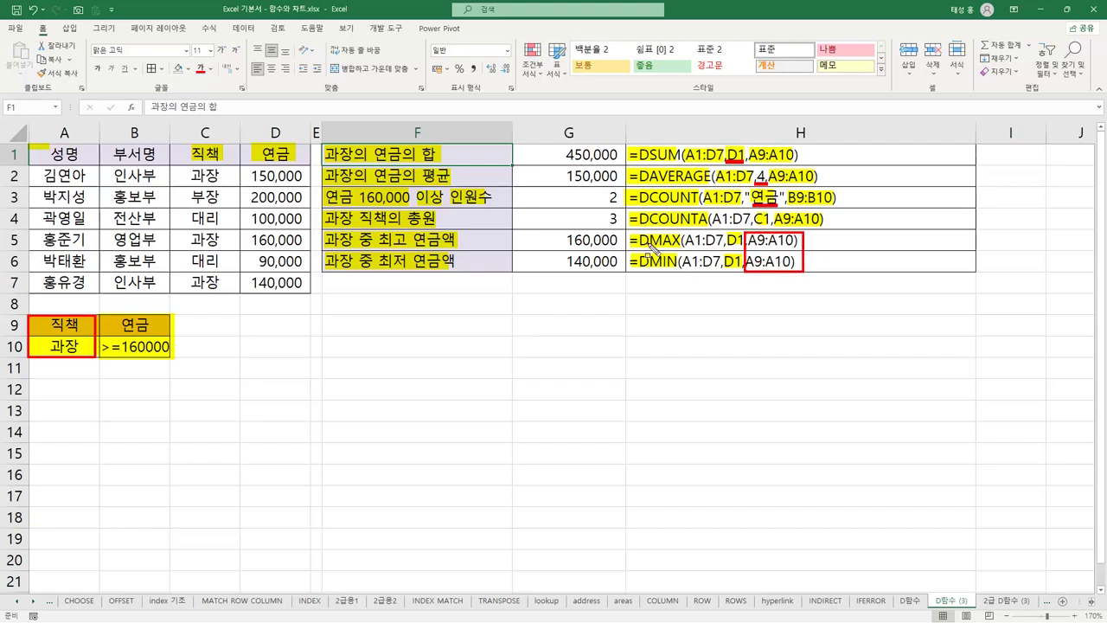
pyautogui.moveTo(649, 245); pyautogui.dragTo(680, 246)
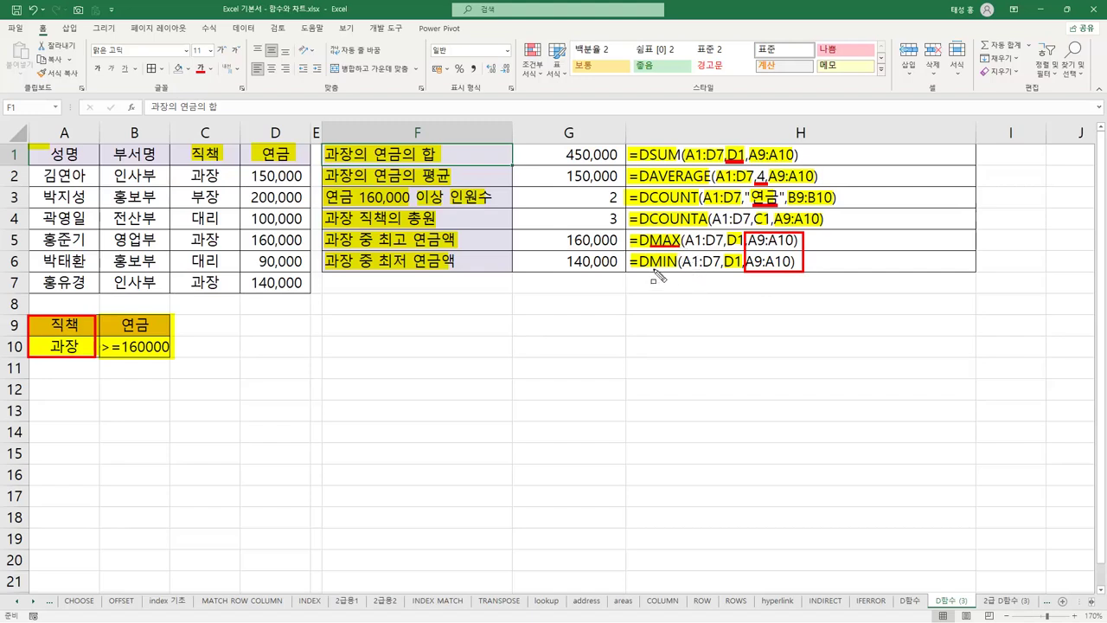
pyautogui.moveTo(651, 280); pyautogui.dragTo(676, 280)
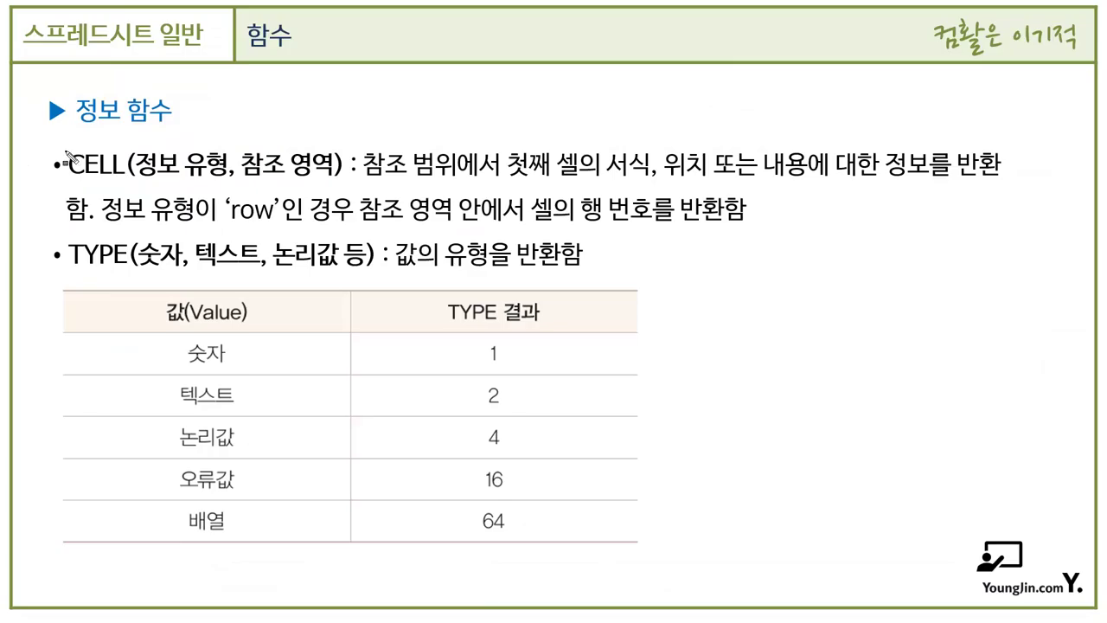
pyautogui.moveTo(65, 162); pyautogui.dragTo(122, 173)
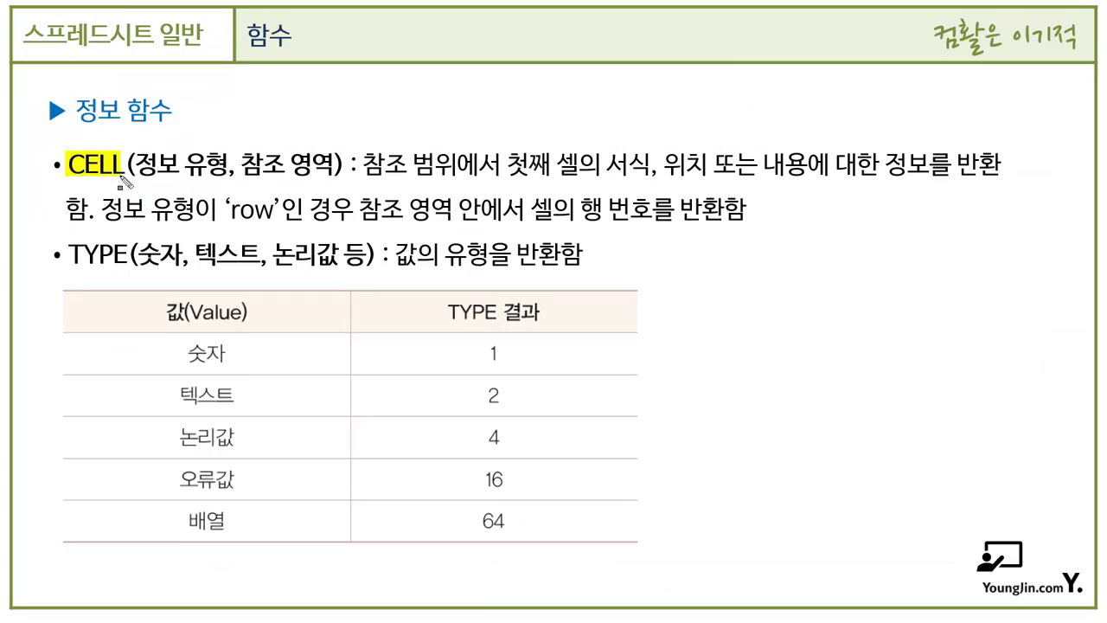
pyautogui.moveTo(889, 164); pyautogui.dragTo(1001, 169)
pyautogui.moveTo(135, 162)
pyautogui.mouseDown()
pyautogui.moveTo(225, 173)
pyautogui.moveTo(279, 213)
pyautogui.mouseUp()
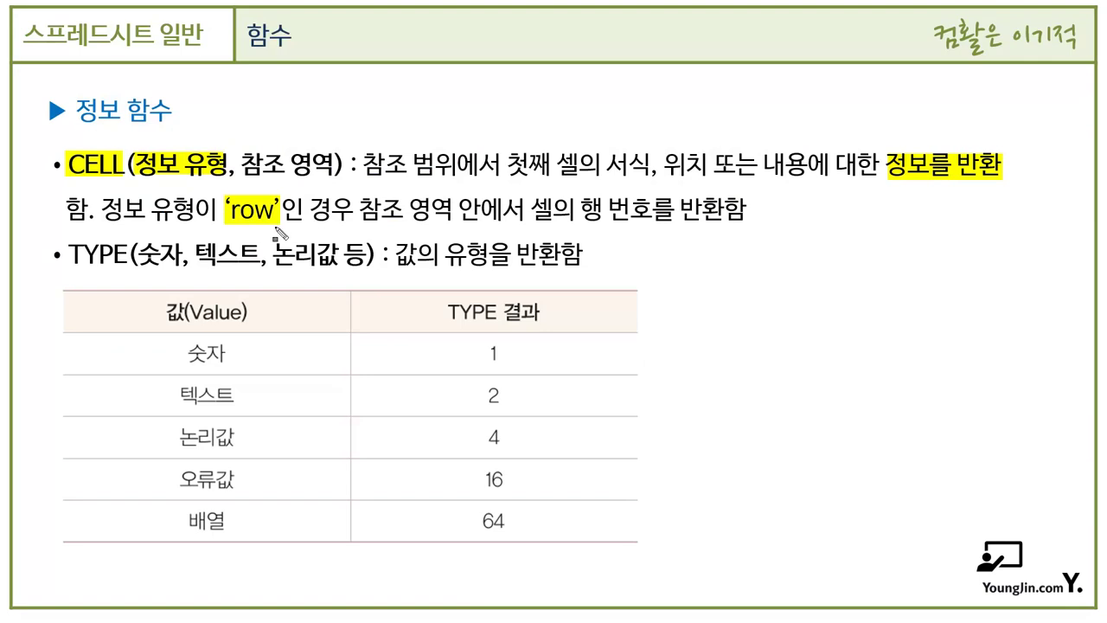
pyautogui.moveTo(241, 163); pyautogui.dragTo(332, 171)
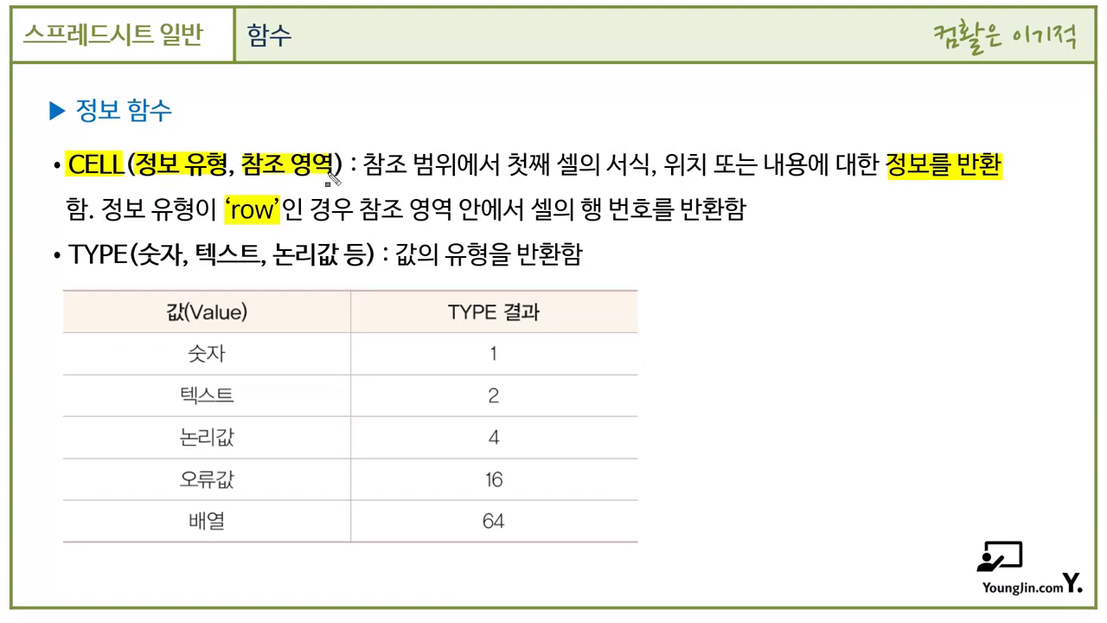
pyautogui.moveTo(531, 208); pyautogui.dragTo(653, 213)
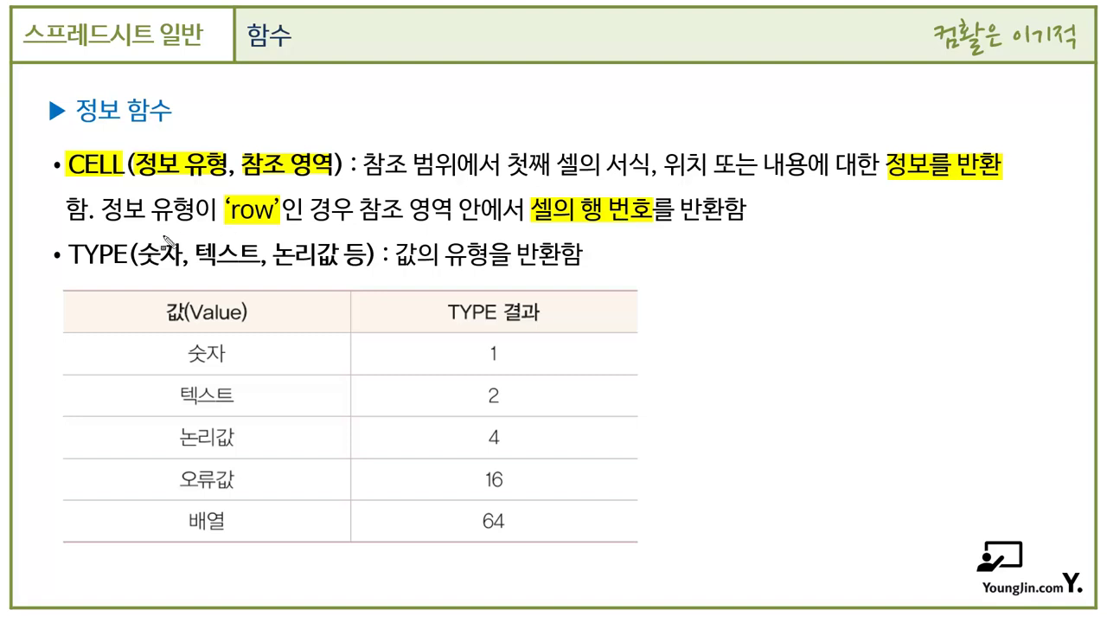
pyautogui.moveTo(58, 253); pyautogui.dragTo(128, 256)
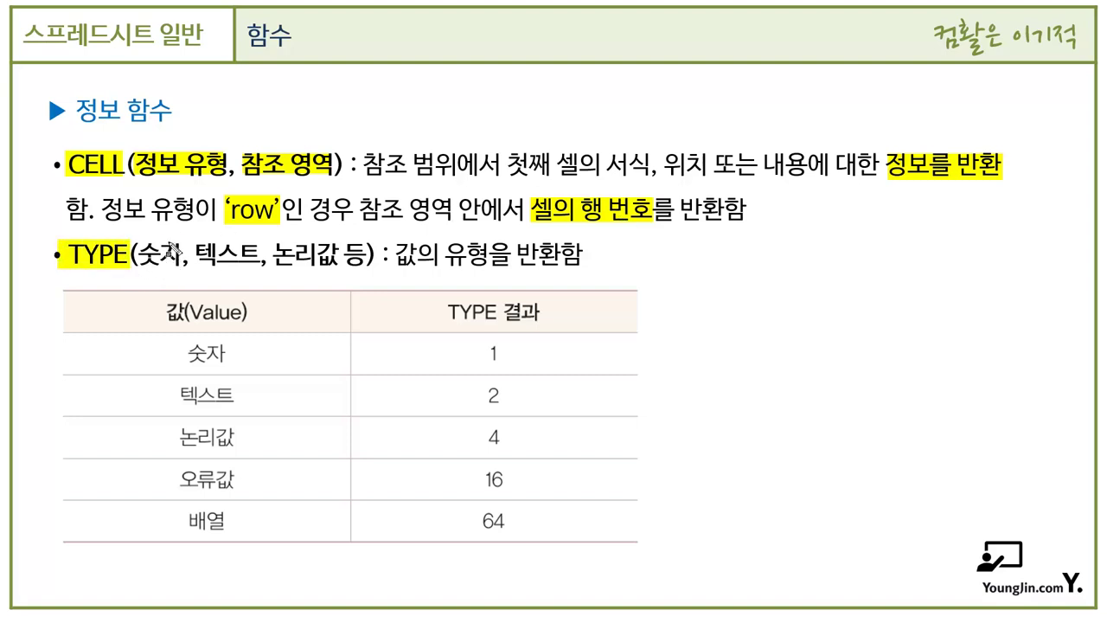
pyautogui.moveTo(475, 349); pyautogui.dragTo(511, 355)
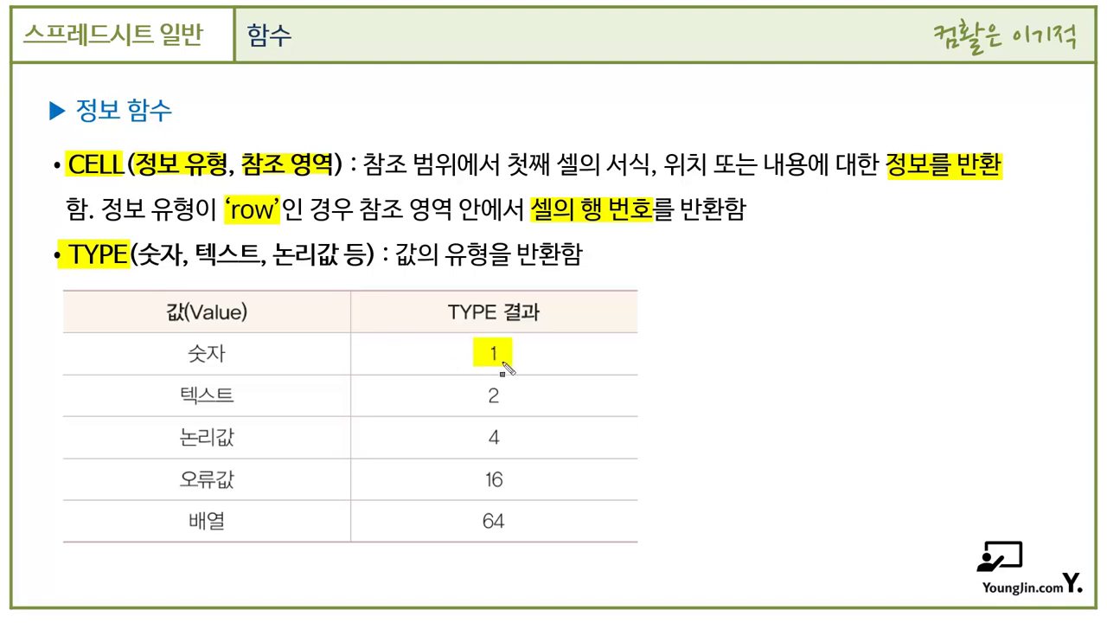
pyautogui.moveTo(198, 258); pyautogui.dragTo(261, 258)
pyautogui.moveTo(474, 395); pyautogui.dragTo(512, 396)
pyautogui.moveTo(177, 436); pyautogui.dragTo(249, 437)
pyautogui.moveTo(481, 434); pyautogui.dragTo(510, 435)
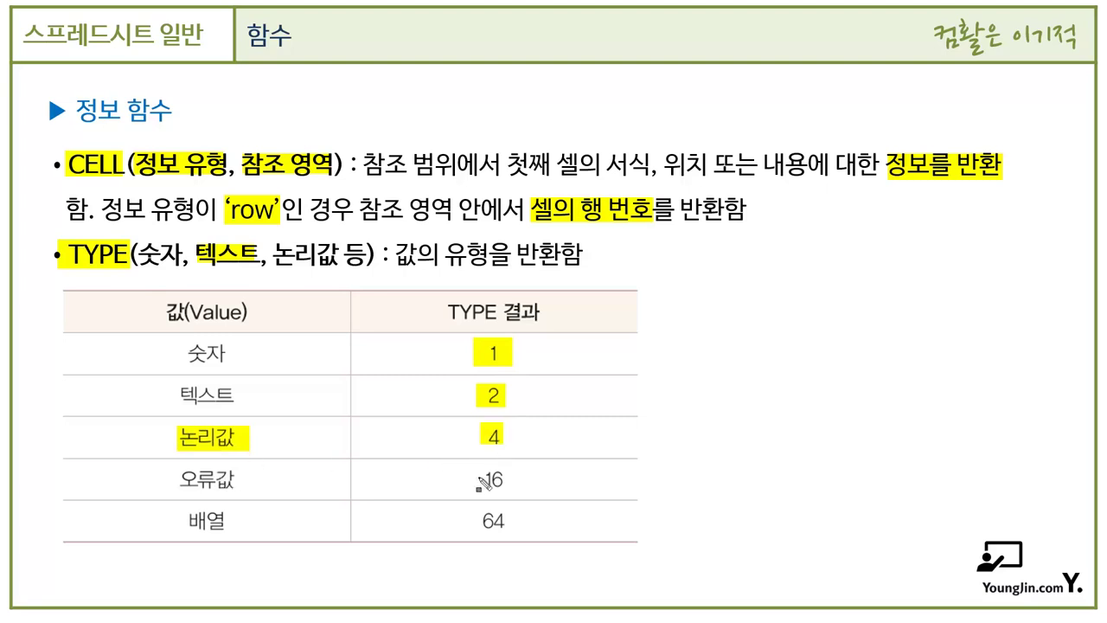
pyautogui.moveTo(481, 476); pyautogui.dragTo(509, 478)
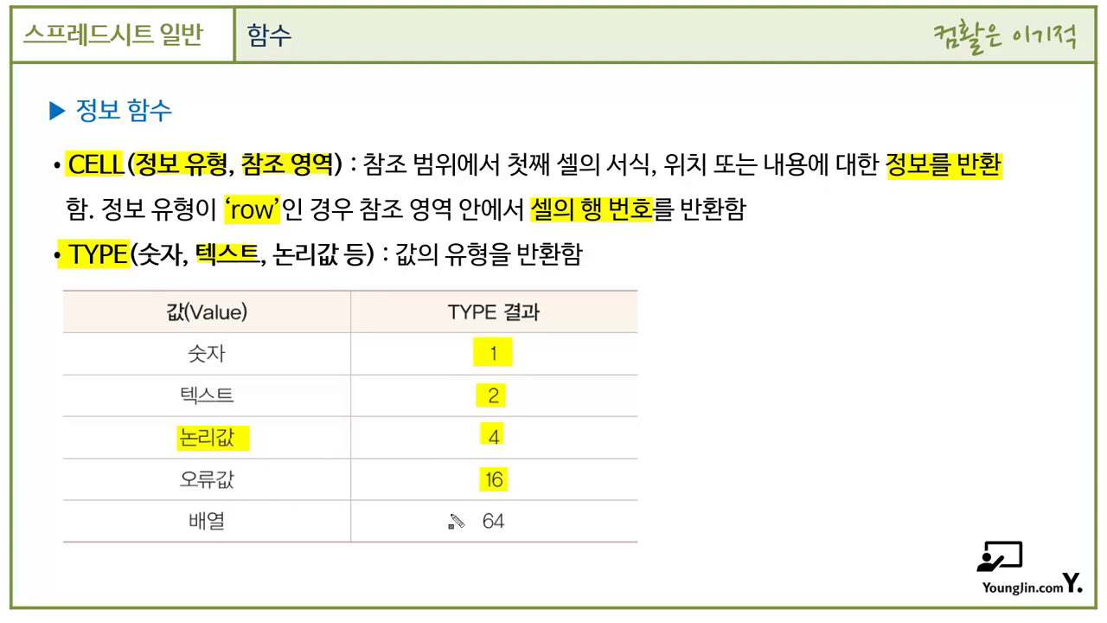
pyautogui.moveTo(481, 515); pyautogui.dragTo(513, 536)
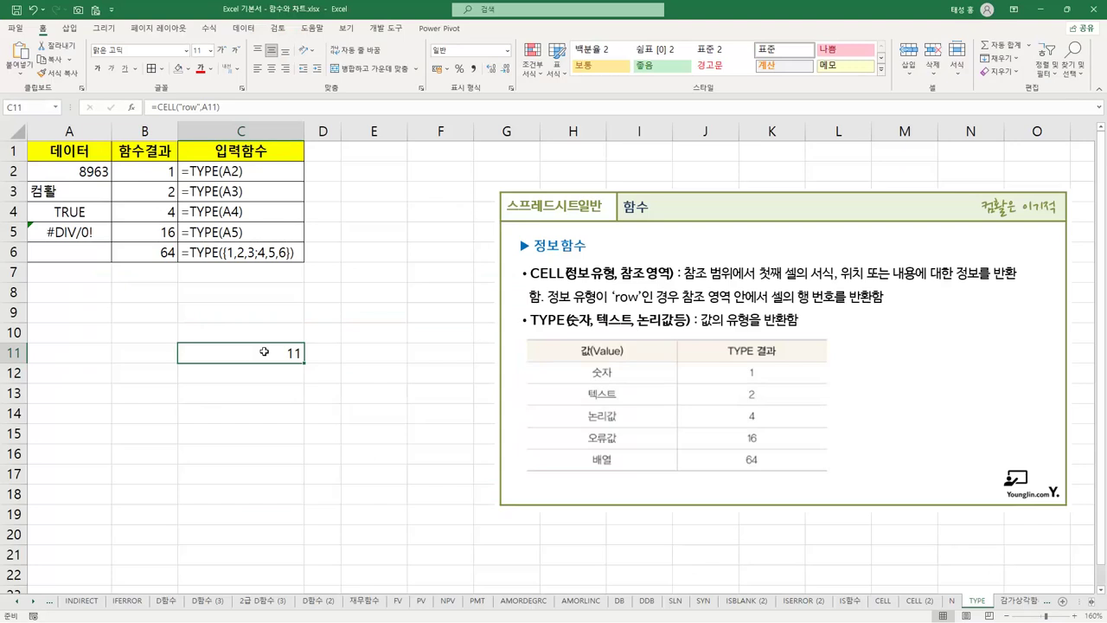
# On the TYPE sheet, examine the CELL formula in C11 with "row" and reference A11, and check the TYPE formula in C2.
pyautogui.doubleClick(264, 351)
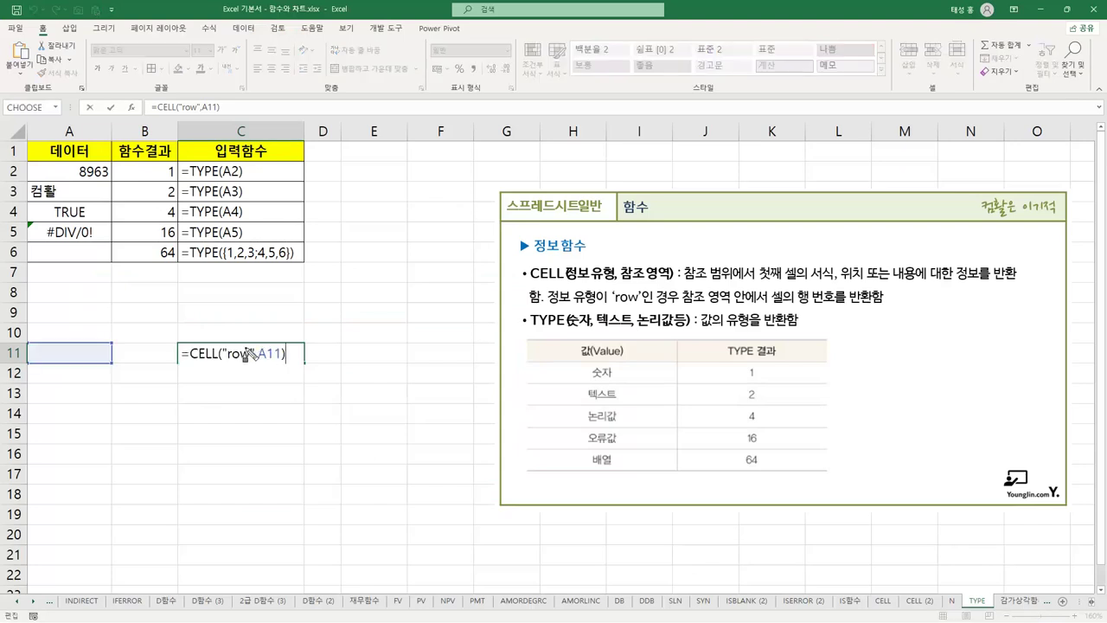
pyautogui.moveTo(184, 354)
pyautogui.mouseDown()
pyautogui.moveTo(242, 374)
pyautogui.moveTo(232, 356)
pyautogui.moveTo(270, 377)
pyautogui.moveTo(264, 357)
pyautogui.moveTo(283, 356)
pyautogui.mouseUp()
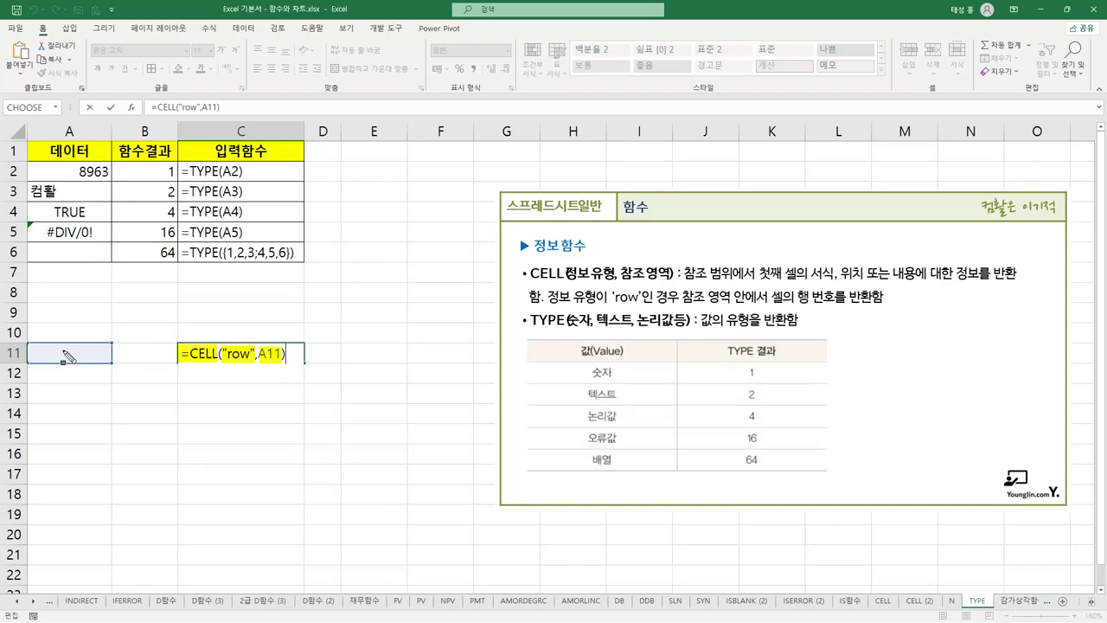
pyautogui.moveTo(31, 354); pyautogui.dragTo(110, 363)
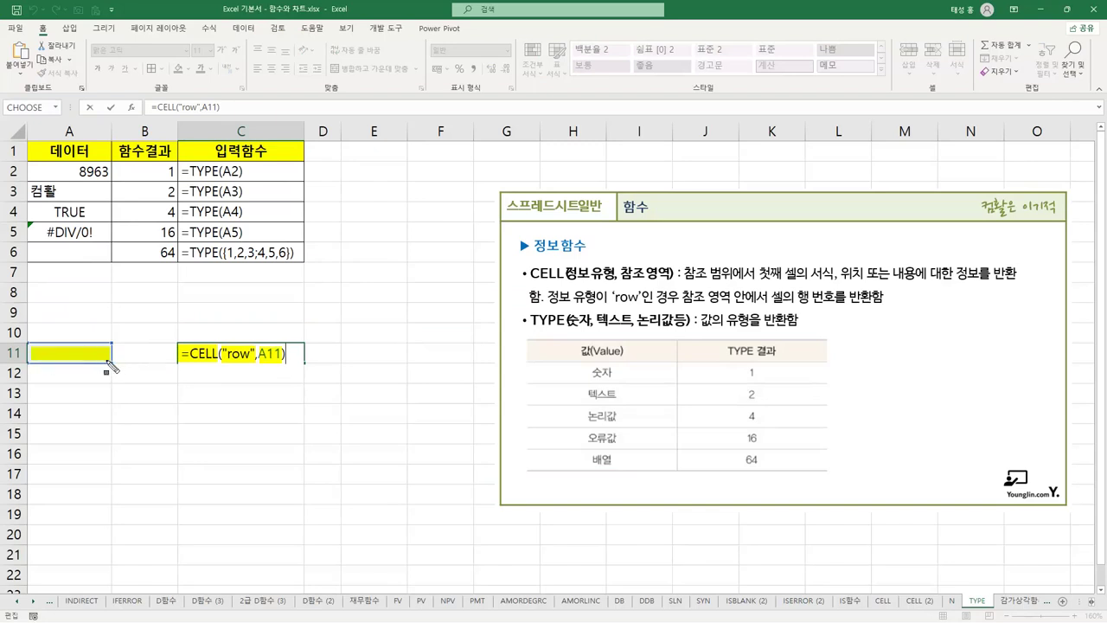
pyautogui.moveTo(21, 354)
pyautogui.mouseDown()
pyautogui.moveTo(4, 358)
pyautogui.moveTo(26, 359)
pyautogui.mouseUp()
pyautogui.press('Escape')
pyautogui.press('Return')
pyautogui.click(251, 355)
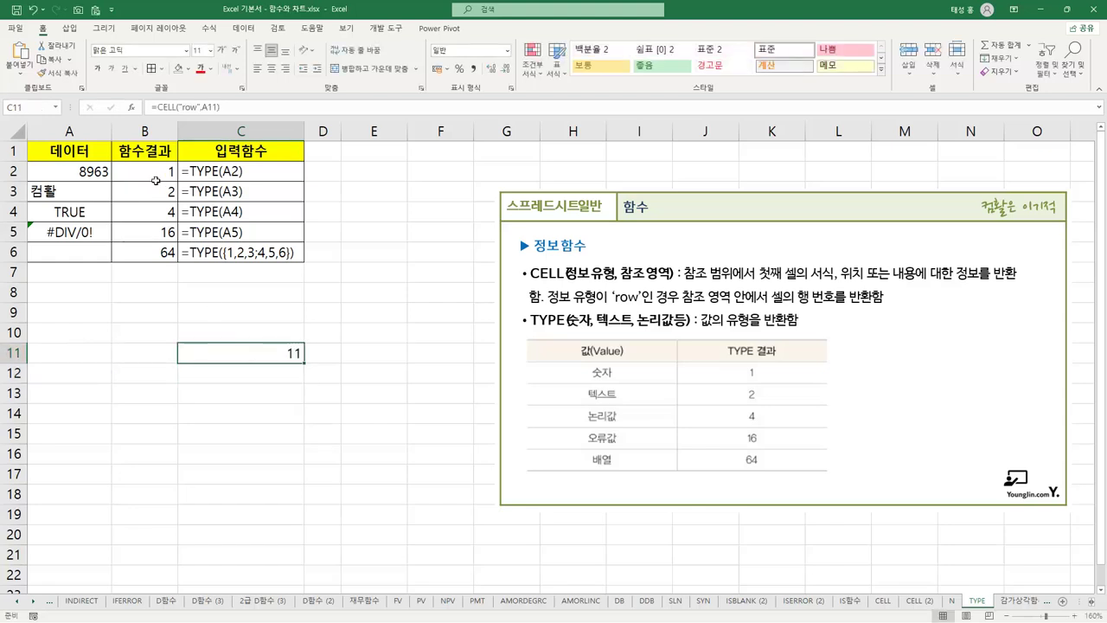
pyautogui.click(243, 173)
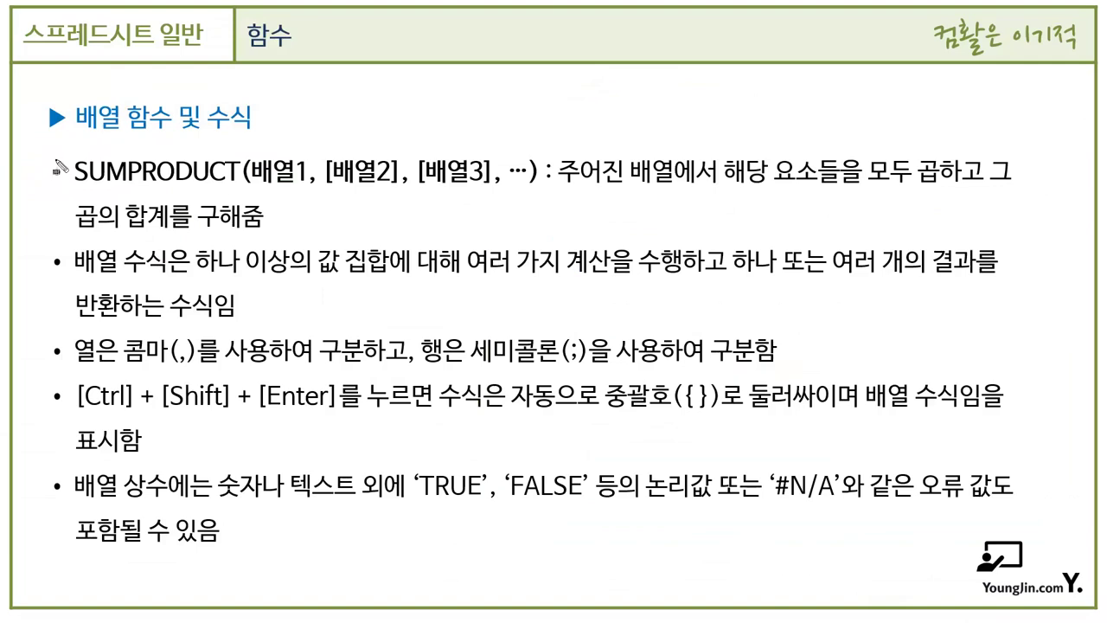
pyautogui.moveTo(75, 171); pyautogui.dragTo(240, 171)
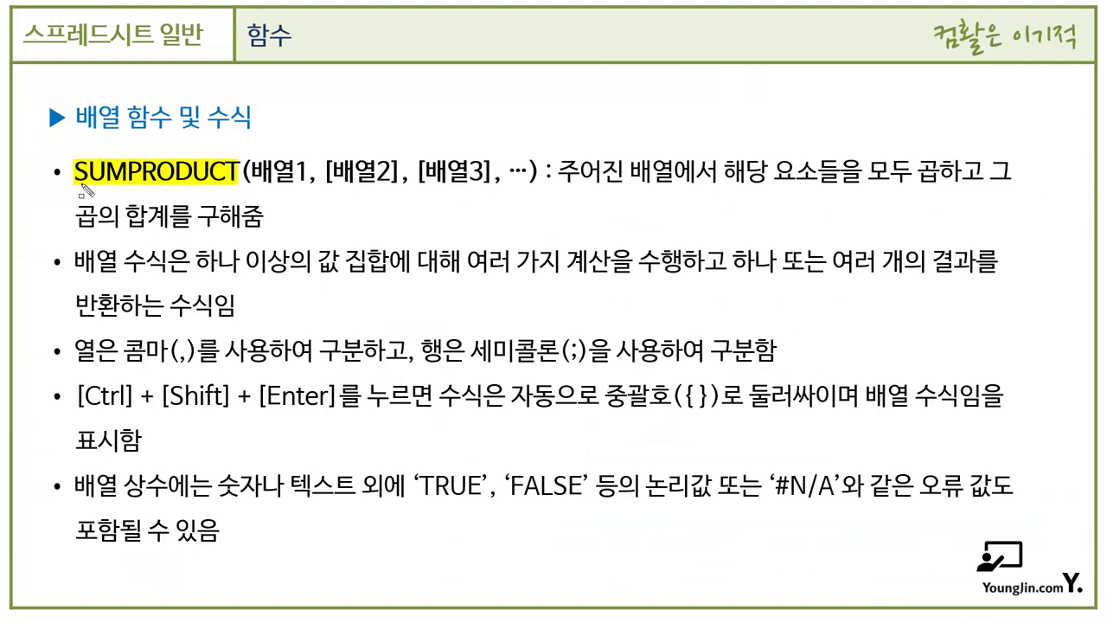
pyautogui.press('r')
pyautogui.moveTo(72, 161); pyautogui.dragTo(127, 185)
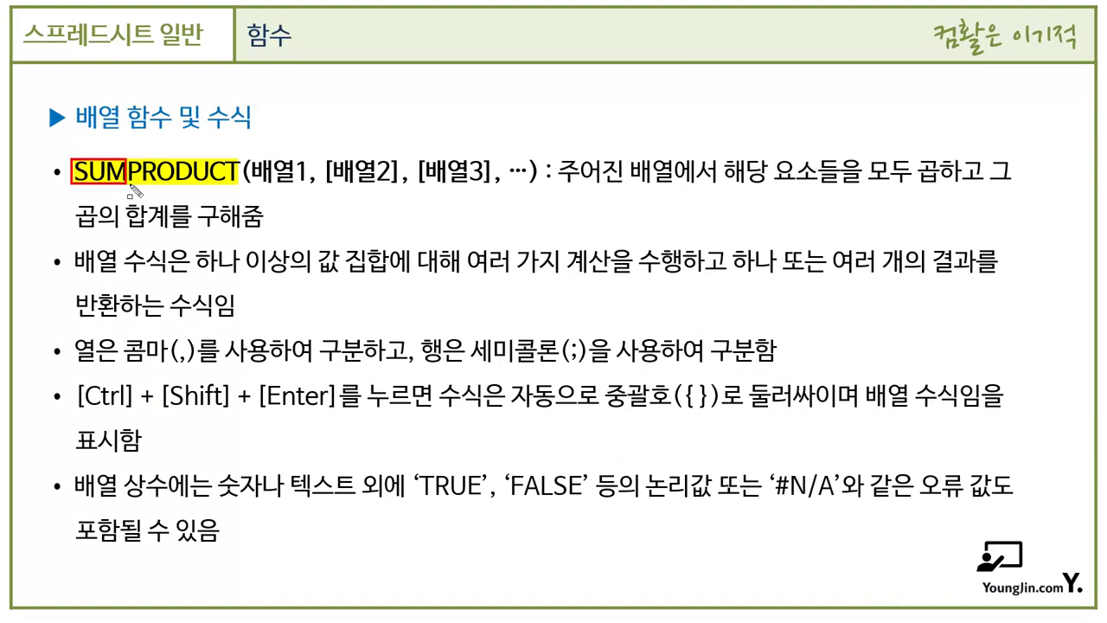
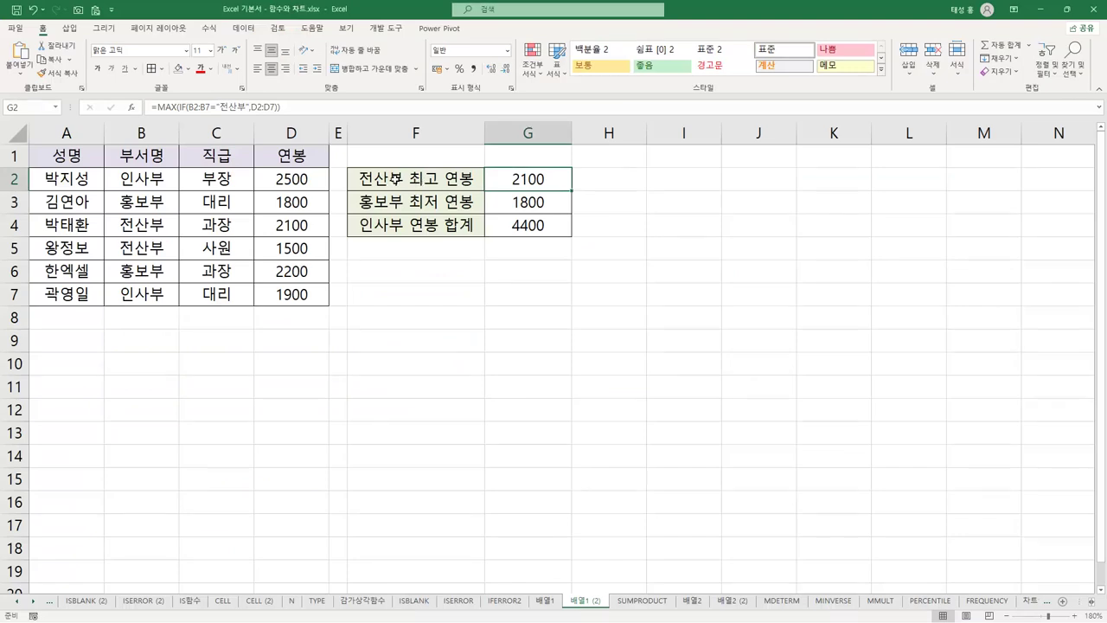
# On the 배열1 (2) sheet, trace the "전산부 최고 연봉" label in F2 to departments B2:B7, the 전산부 rows and salary D4.
pyautogui.click(396, 181)
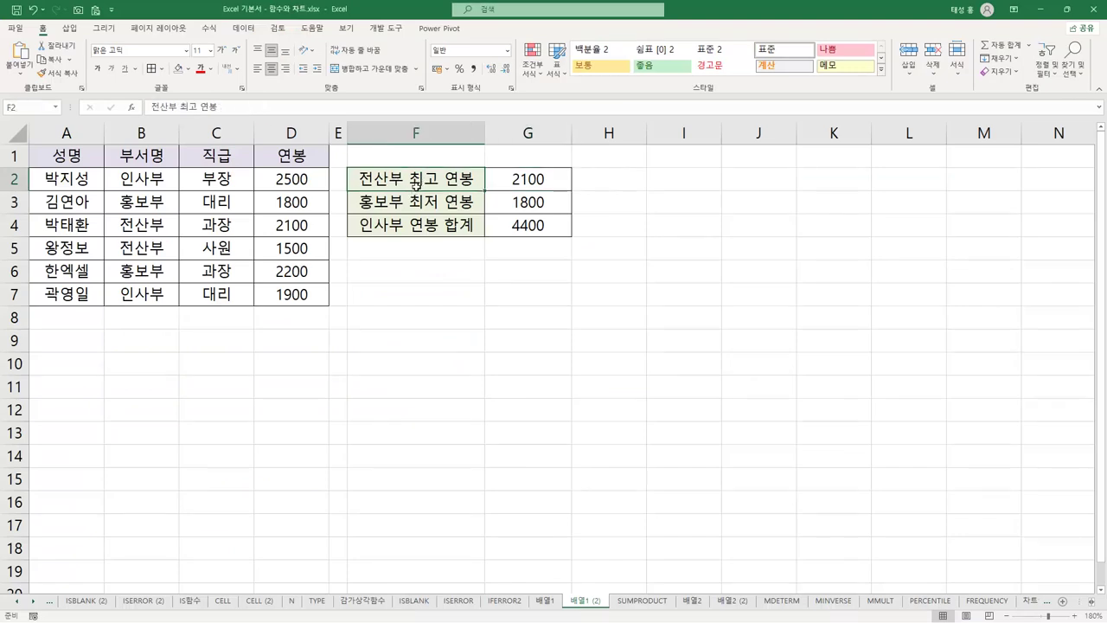
pyautogui.moveTo(159, 179); pyautogui.dragTo(143, 294)
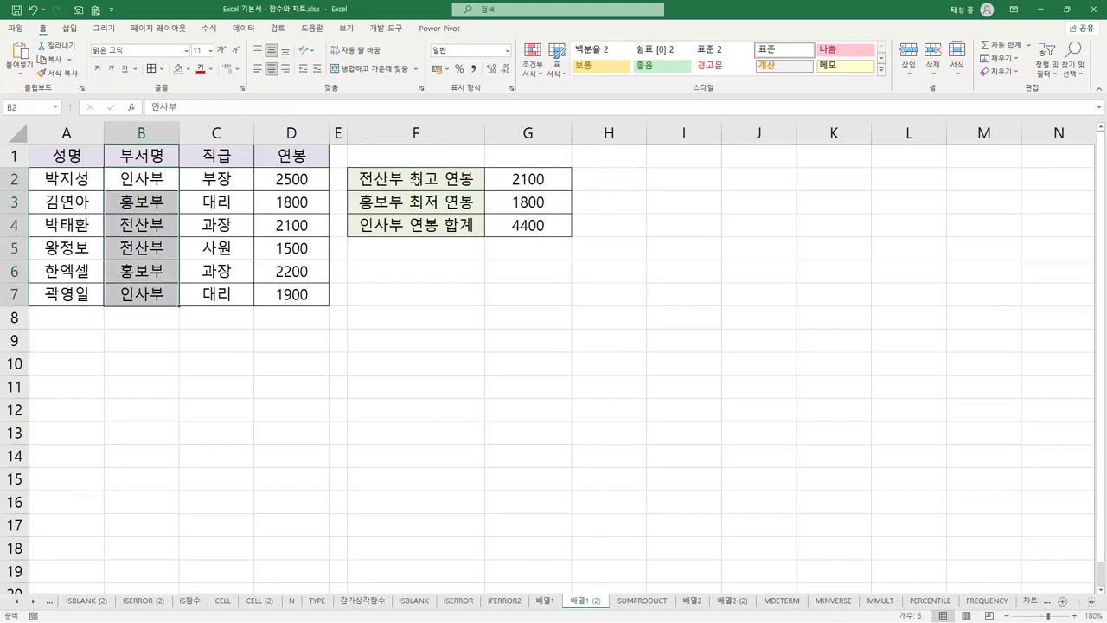
pyautogui.click(158, 224)
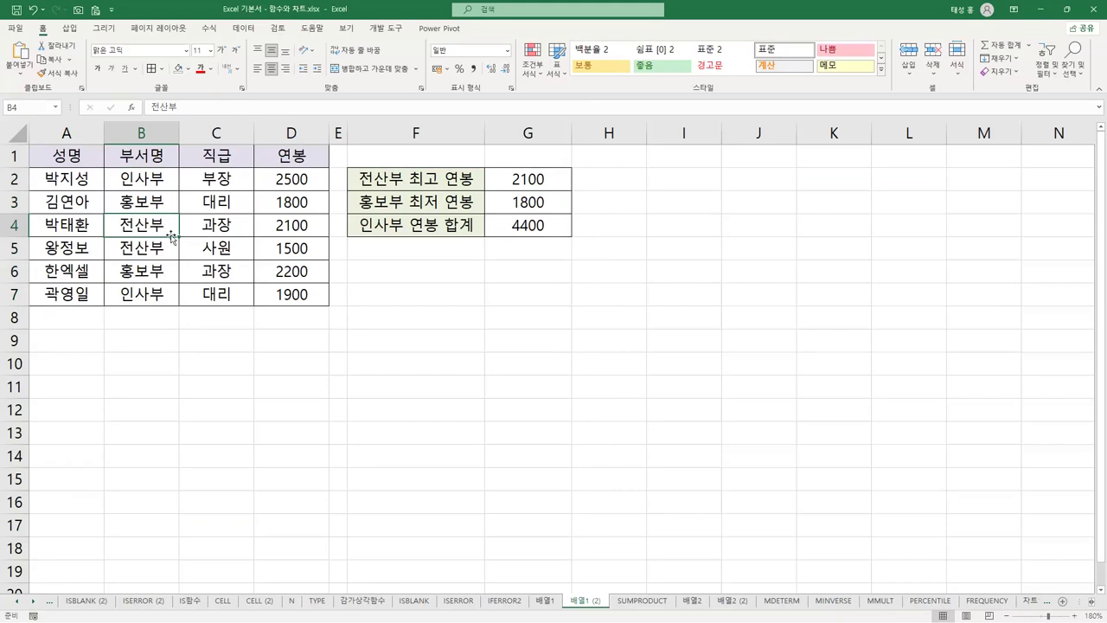
pyautogui.click(163, 247)
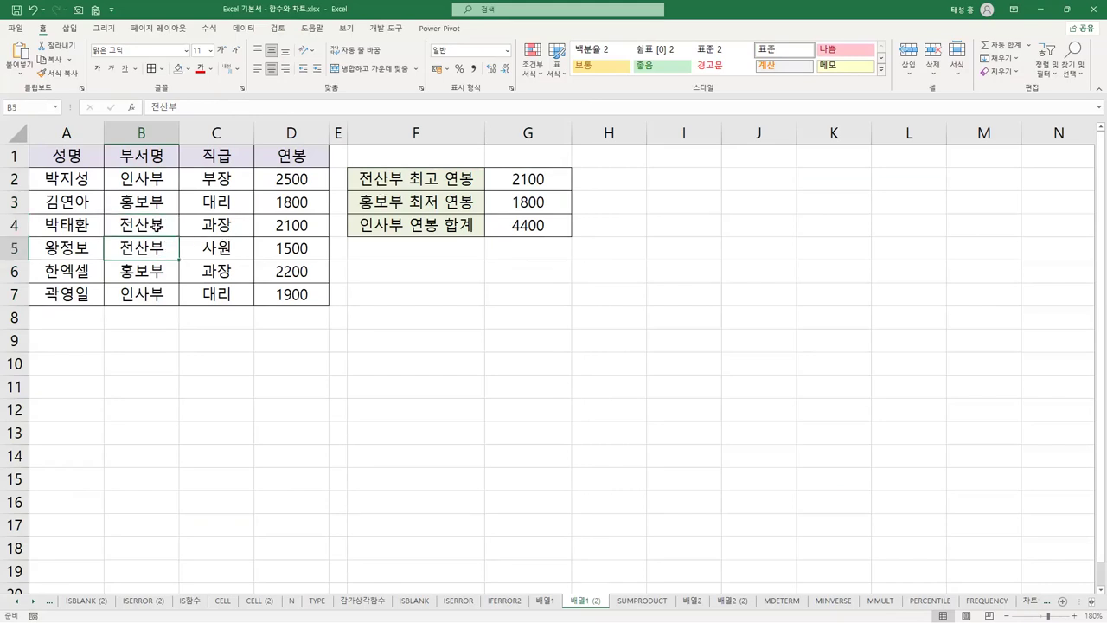
pyautogui.click(160, 229)
pyautogui.click(303, 224)
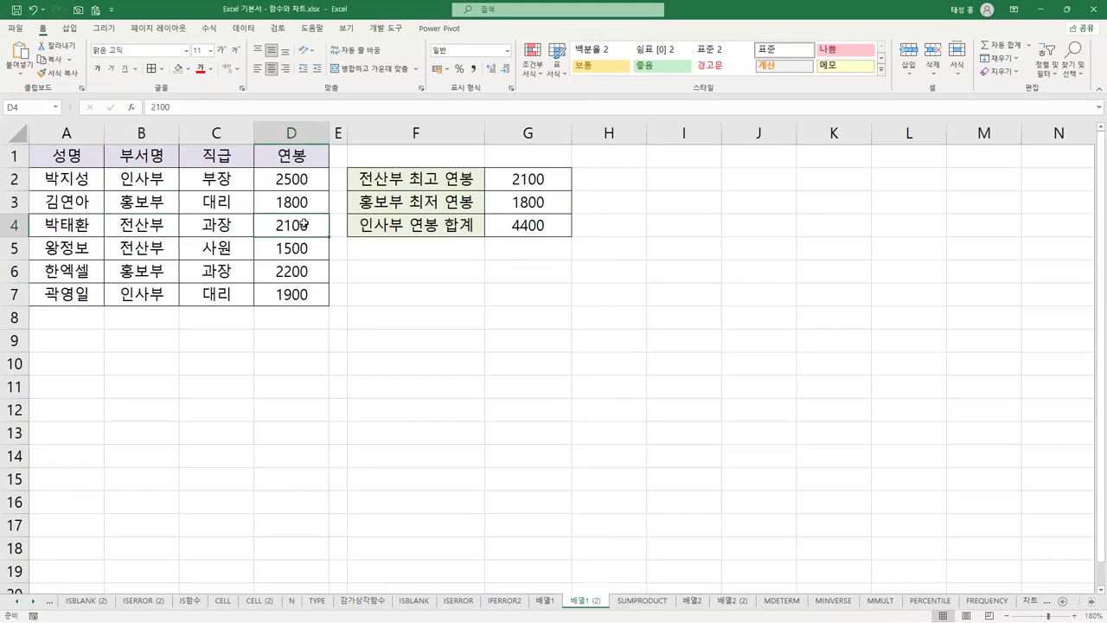
# Examine the MAX(IF) formula in G2, tracing the condition B2:B7="전산부" and the salary range D2:D7.
pyautogui.click(547, 181)
pyautogui.doubleClick(541, 181)
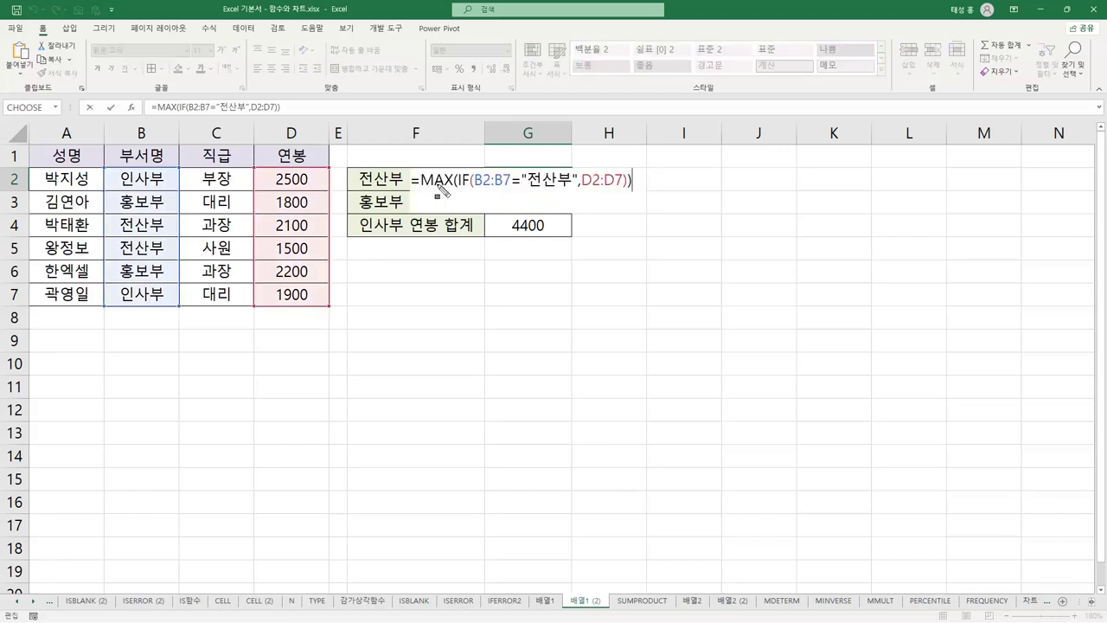
pyautogui.moveTo(411, 179); pyautogui.dragTo(469, 187)
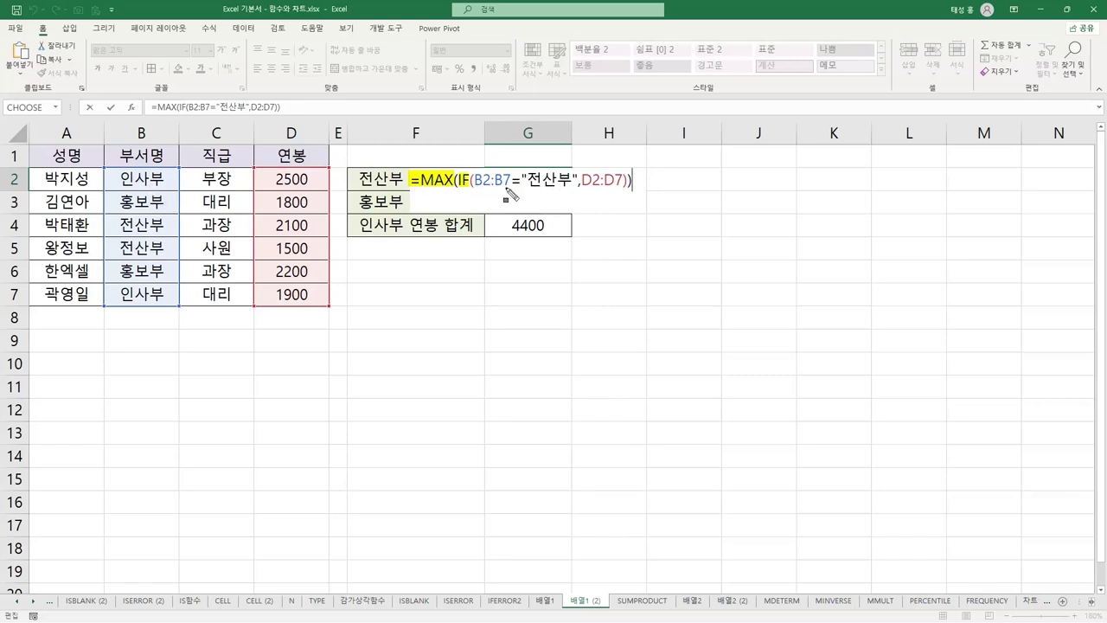
pyautogui.moveTo(476, 192); pyautogui.dragTo(571, 197)
pyautogui.moveTo(104, 169)
pyautogui.mouseDown()
pyautogui.moveTo(185, 205)
pyautogui.moveTo(185, 305)
pyautogui.mouseUp()
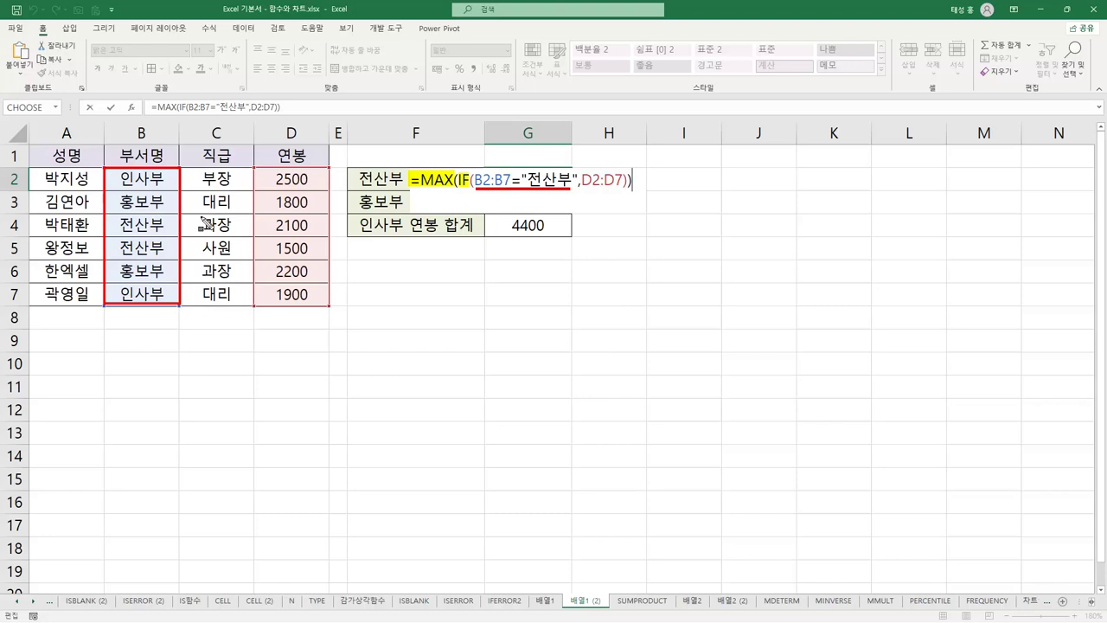
pyautogui.moveTo(266, 225)
pyautogui.mouseDown()
pyautogui.moveTo(309, 227)
pyautogui.moveTo(320, 248)
pyautogui.mouseUp()
pyautogui.moveTo(580, 180); pyautogui.dragTo(632, 180)
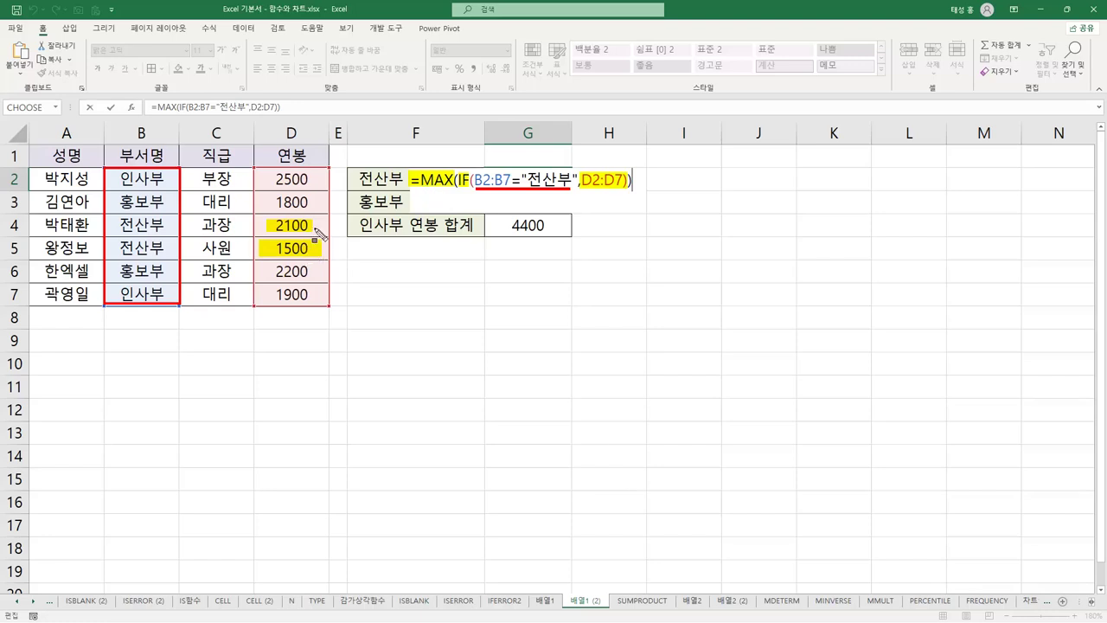
pyautogui.press('Escape')
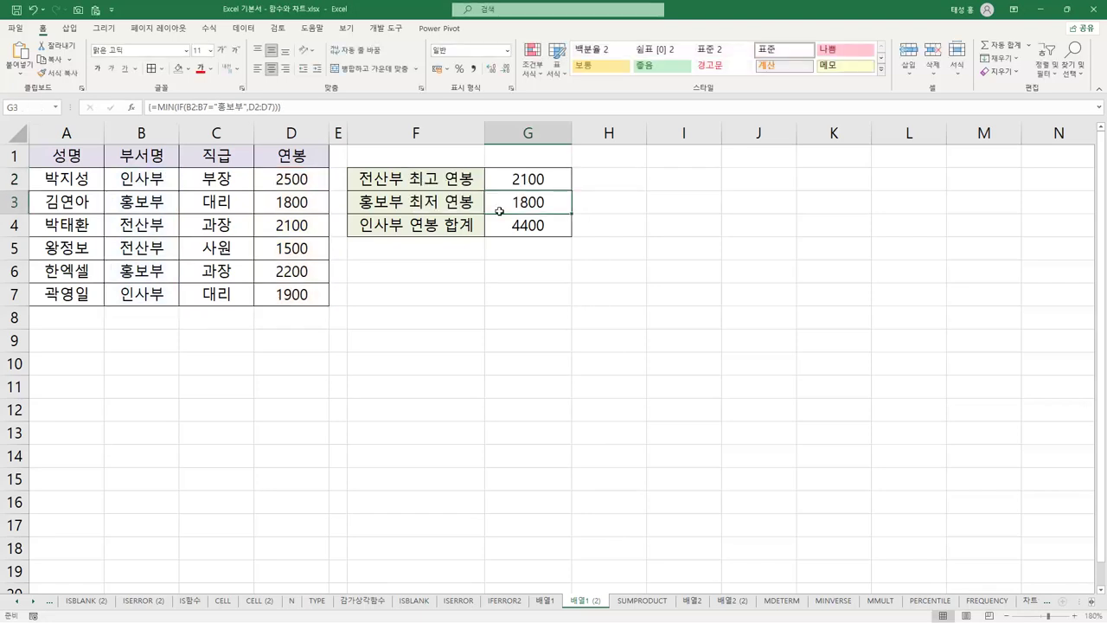
# Re-enter the MAX(IF) formula in G2 as an array formula and check its enclosing braces.
pyautogui.click(536, 180)
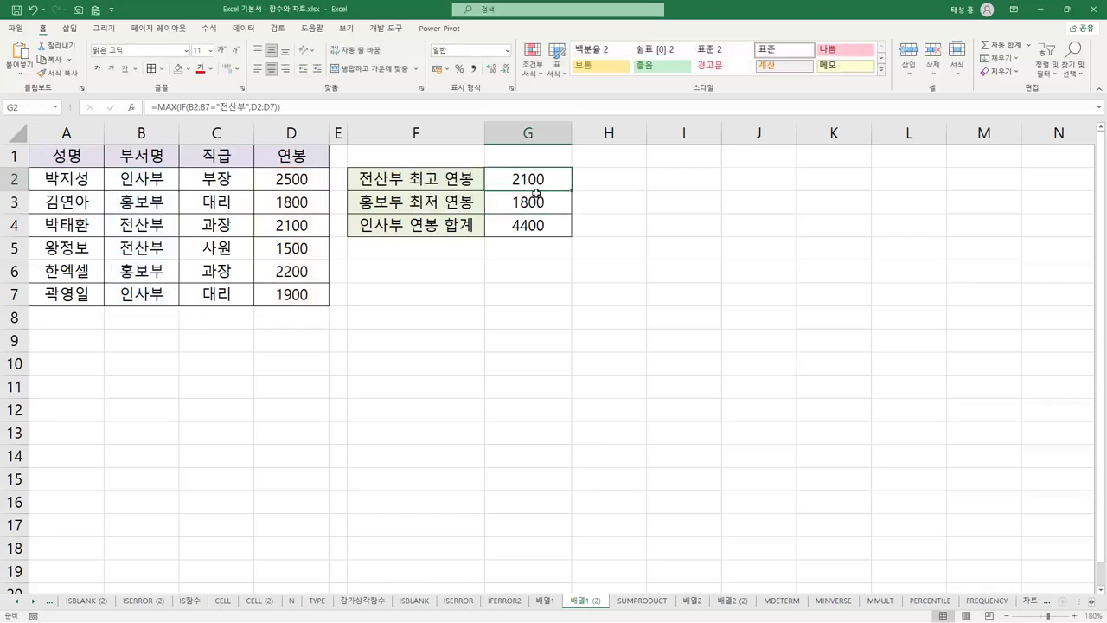
pyautogui.press('F2')
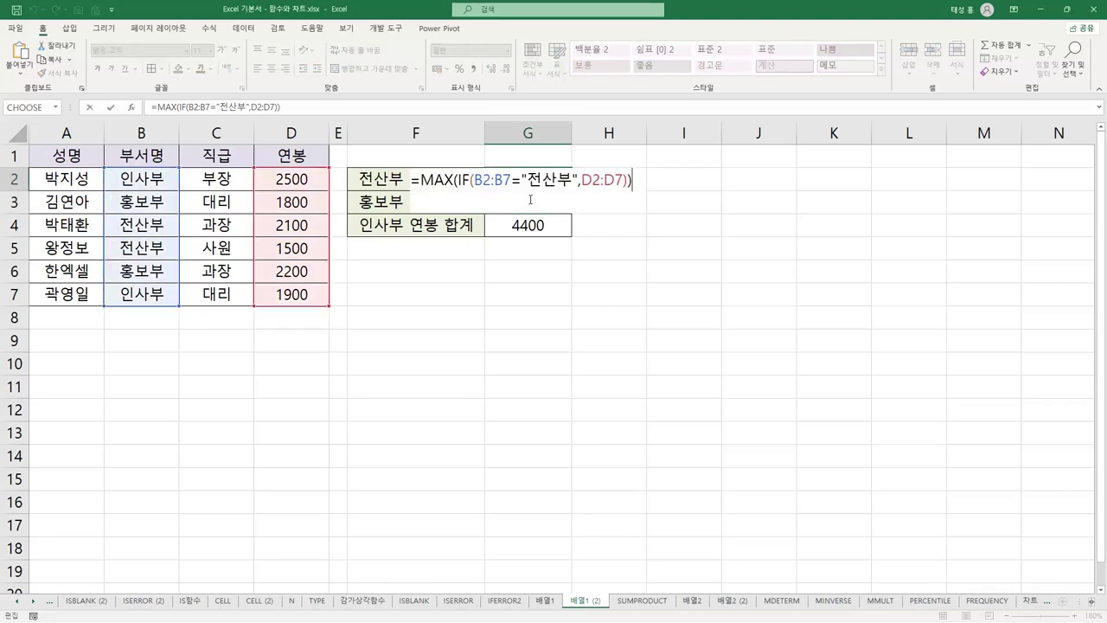
pyautogui.press('Return')
pyautogui.click(536, 179)
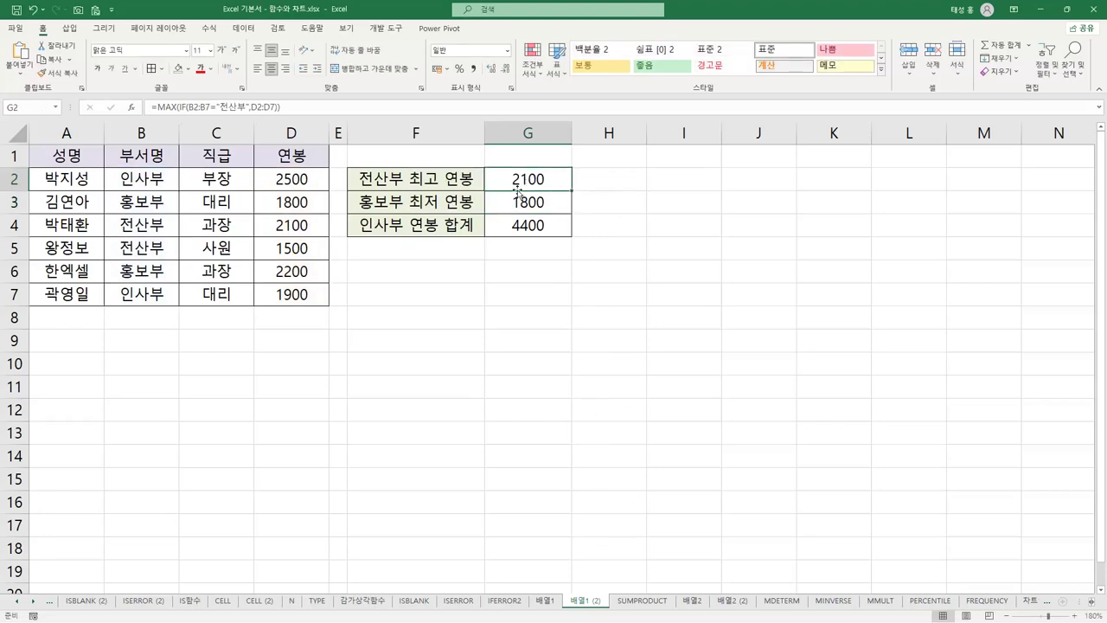
pyautogui.press('F2')
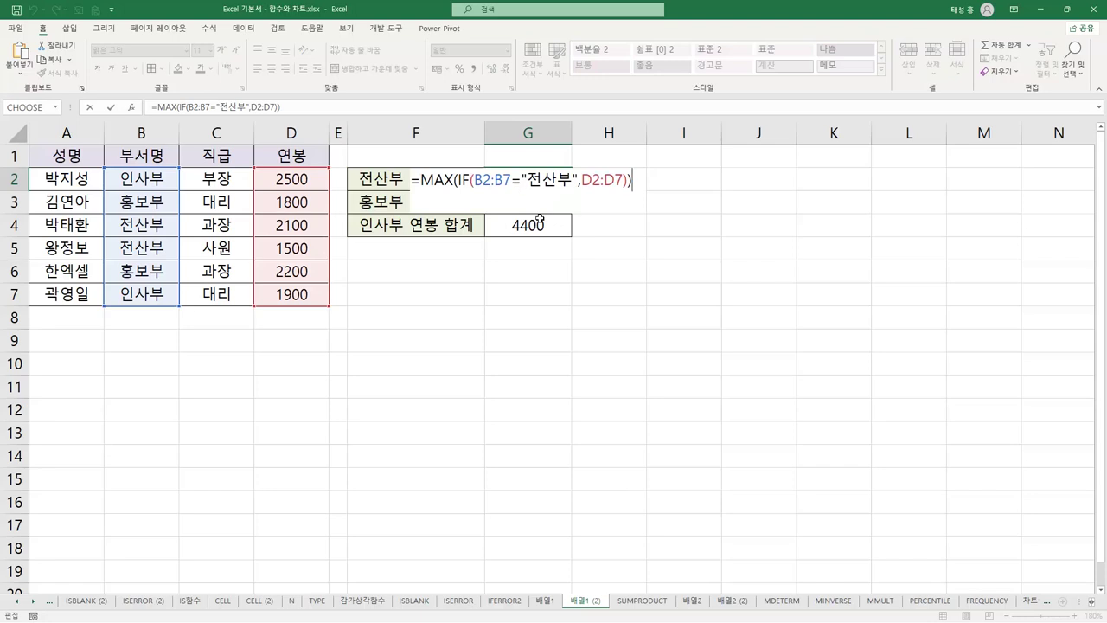
pyautogui.hotkey('ctrl', 'shift', 'Return')
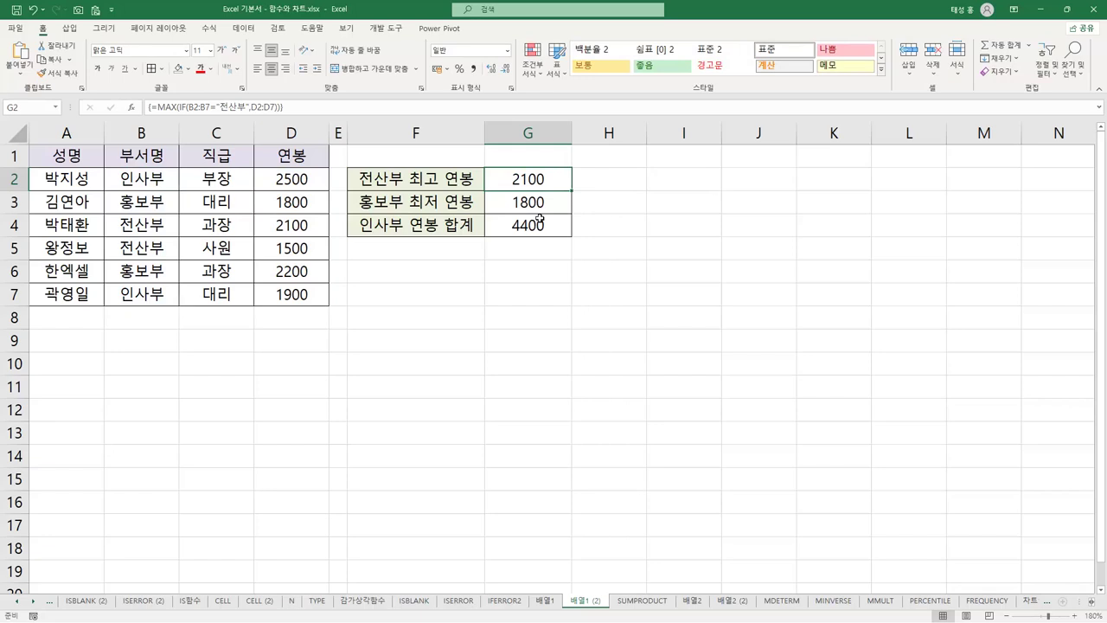
pyautogui.moveTo(146, 97); pyautogui.dragTo(147, 124)
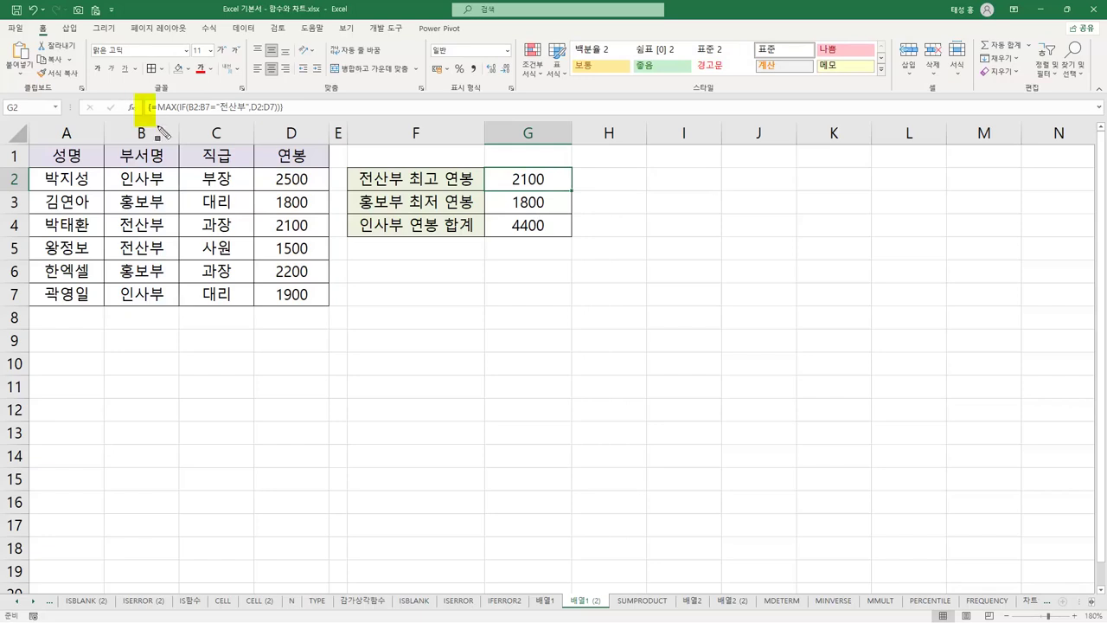
pyautogui.moveTo(283, 95); pyautogui.dragTo(289, 127)
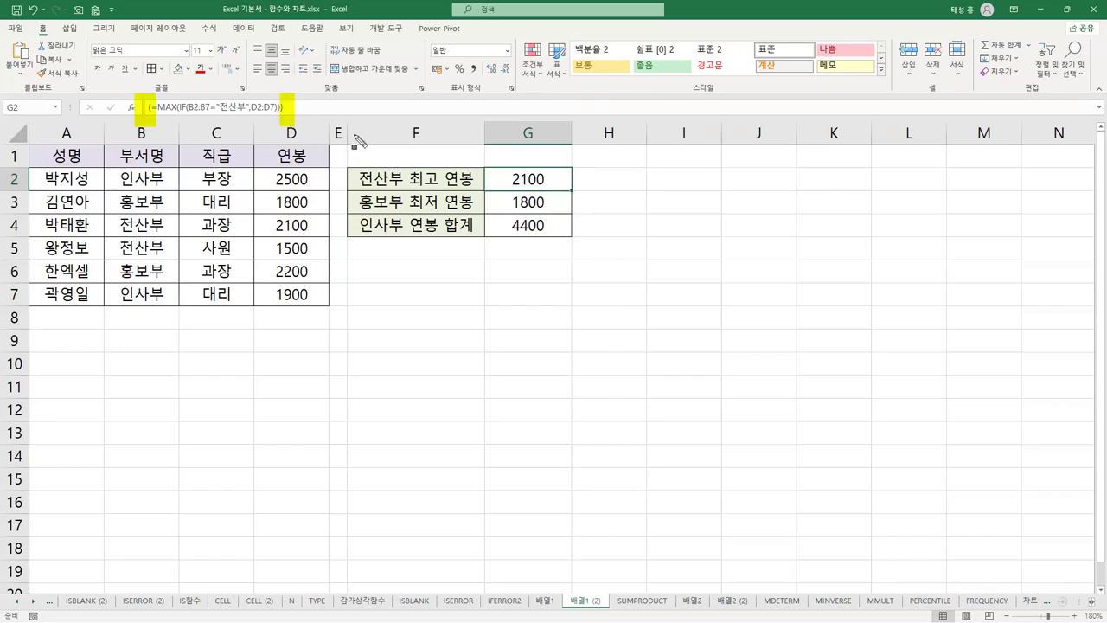
pyautogui.press('Escape')
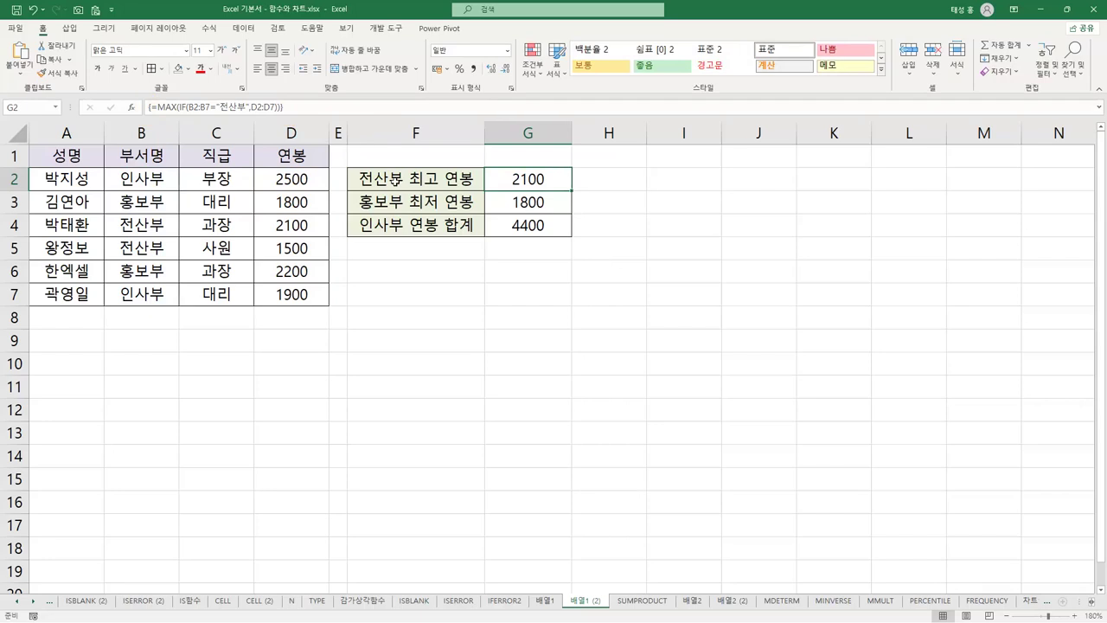
# Examine G3's MIN(IF) formula with condition B2:B7="홍보부" and range D2:D7, and re-enter it as a regular formula.
pyautogui.click(410, 208)
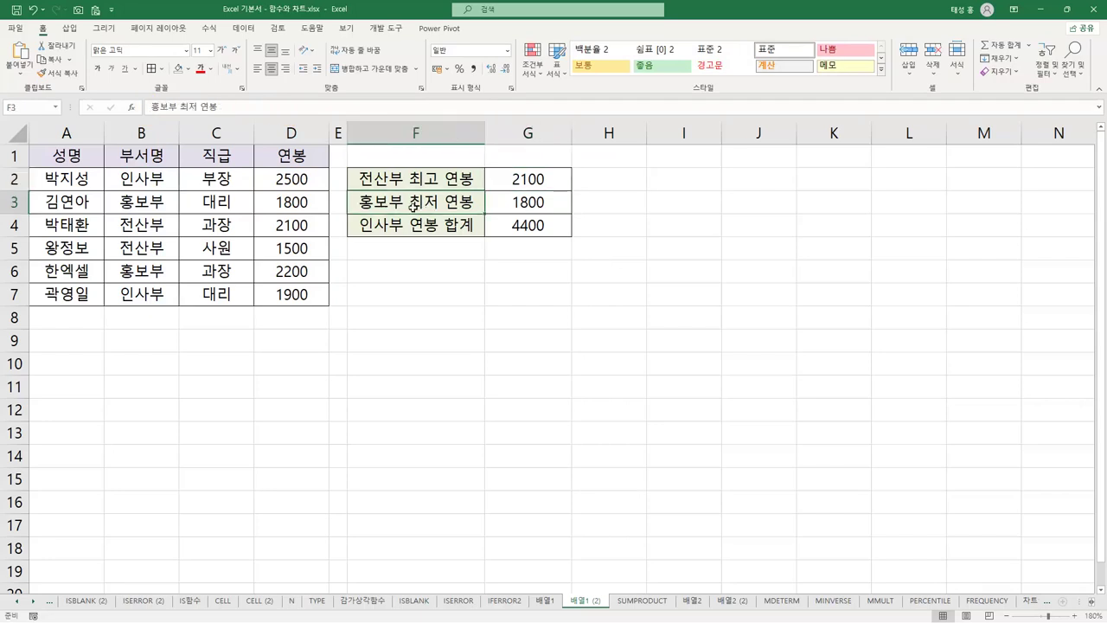
pyautogui.click(542, 206)
pyautogui.press('F2')
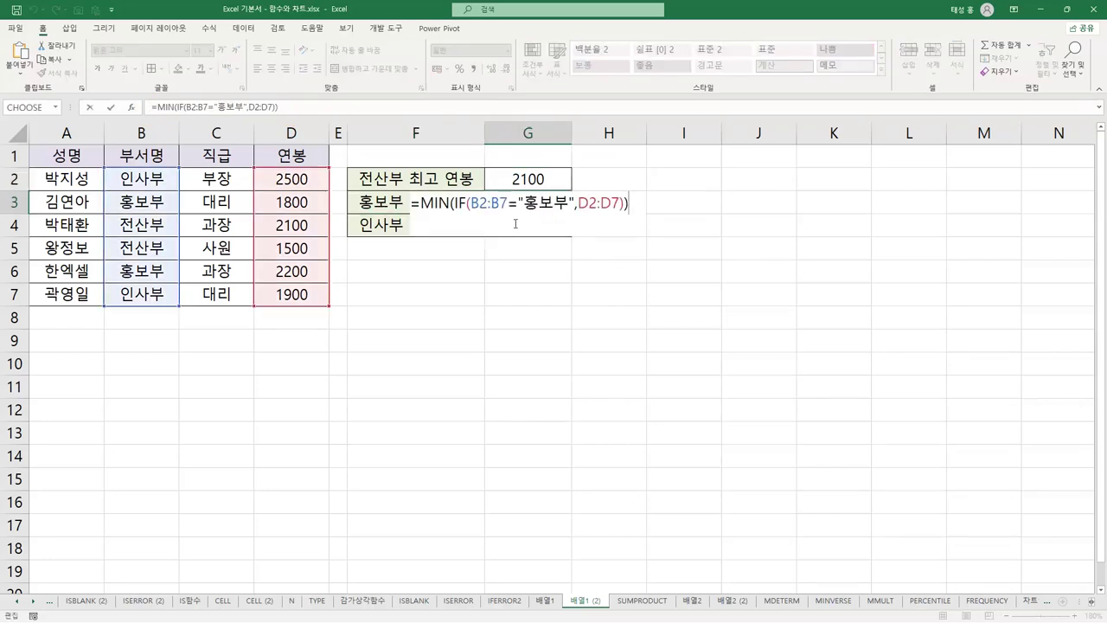
pyautogui.moveTo(413, 203); pyautogui.dragTo(568, 209)
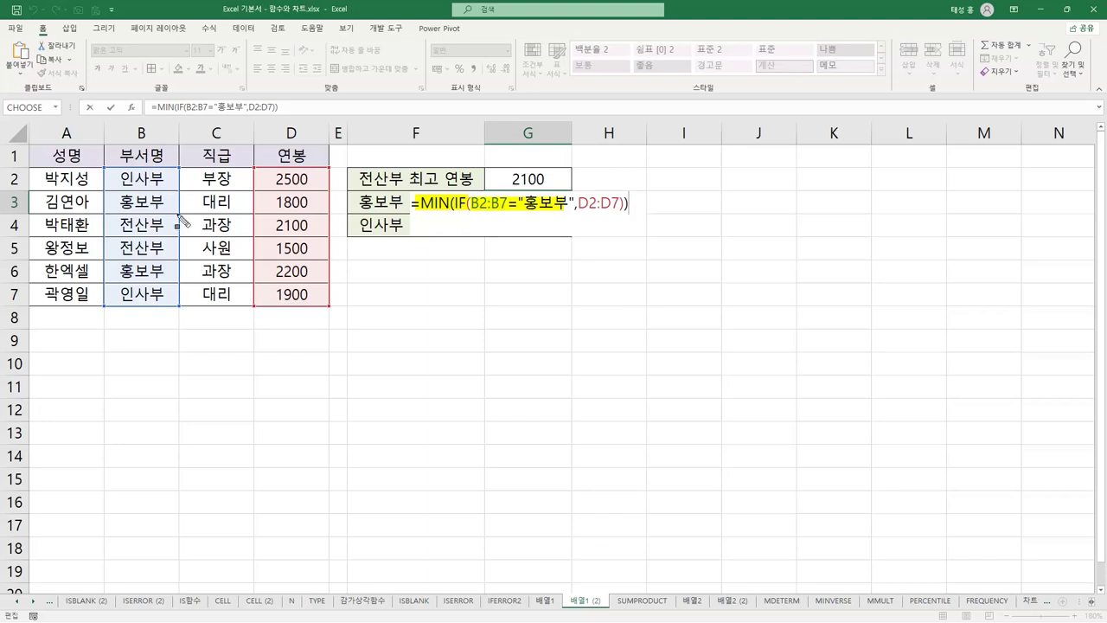
pyautogui.moveTo(580, 209); pyautogui.dragTo(626, 210)
pyautogui.moveTo(471, 210); pyautogui.dragTo(506, 211)
pyautogui.moveTo(578, 211); pyautogui.dragTo(626, 214)
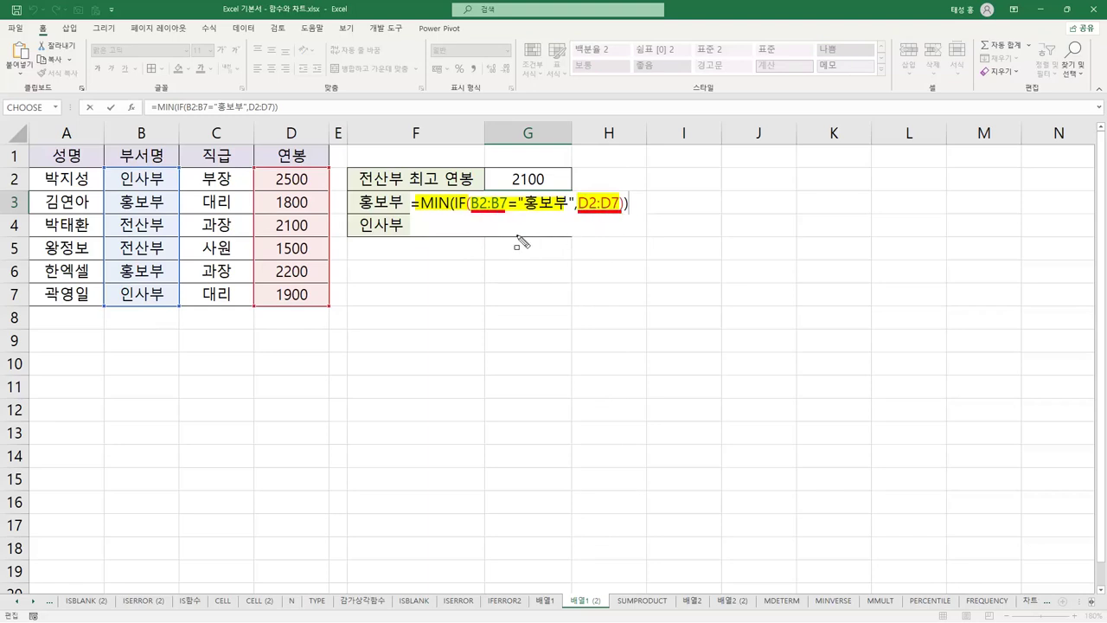
pyautogui.press('e')
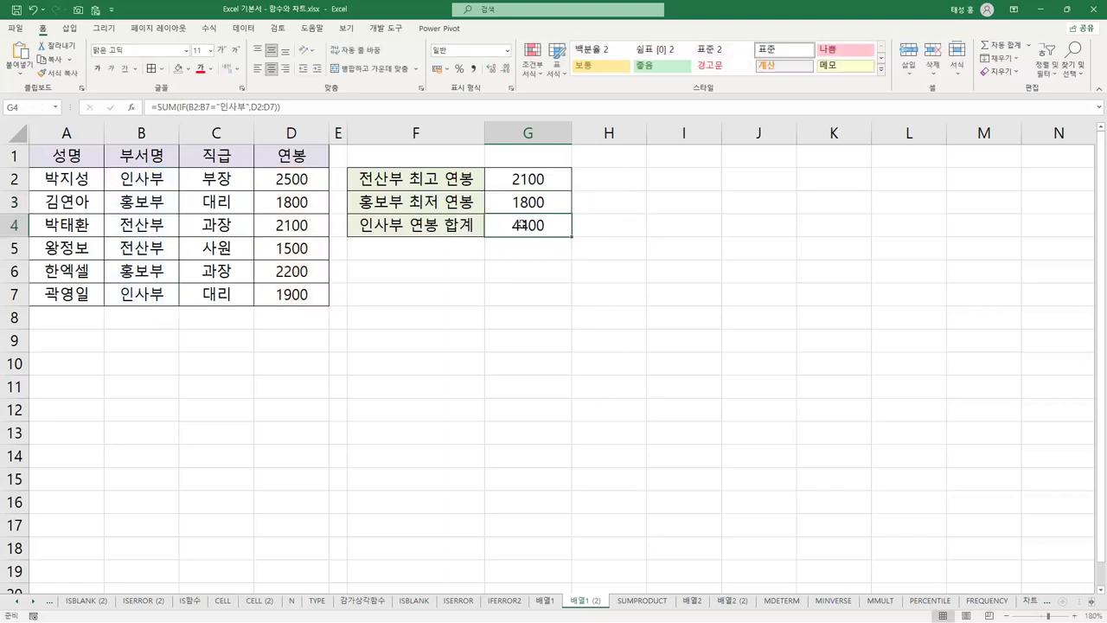
pyautogui.click(540, 201)
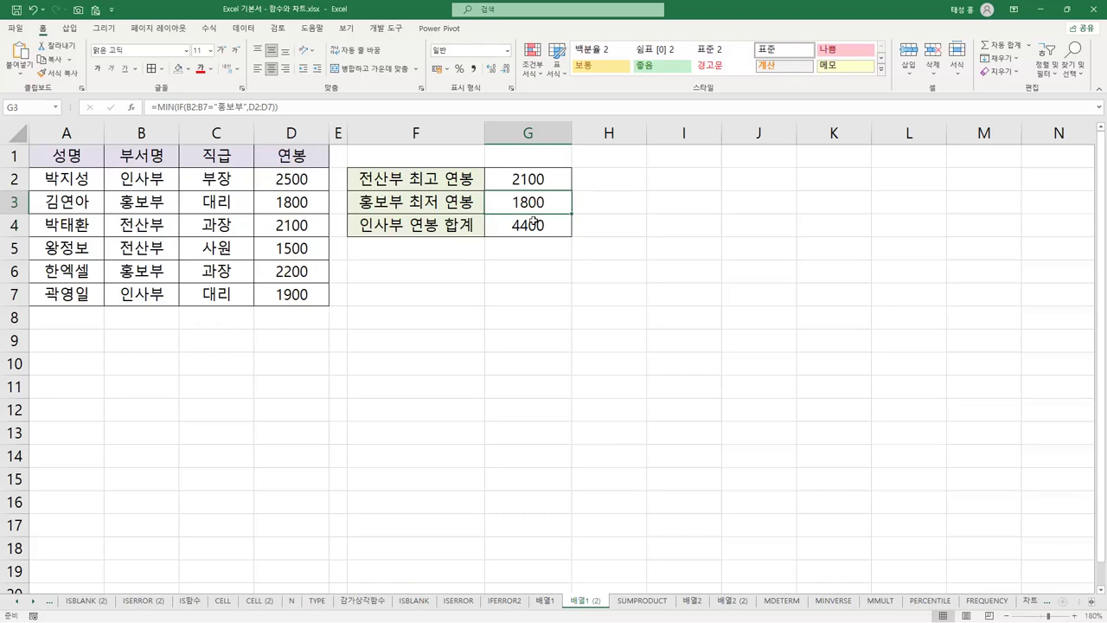
# Examine the SUM(IF) formula in G4, tracing the condition B2:B7="인사부" and the sum range D2:D7.
pyautogui.click(534, 223)
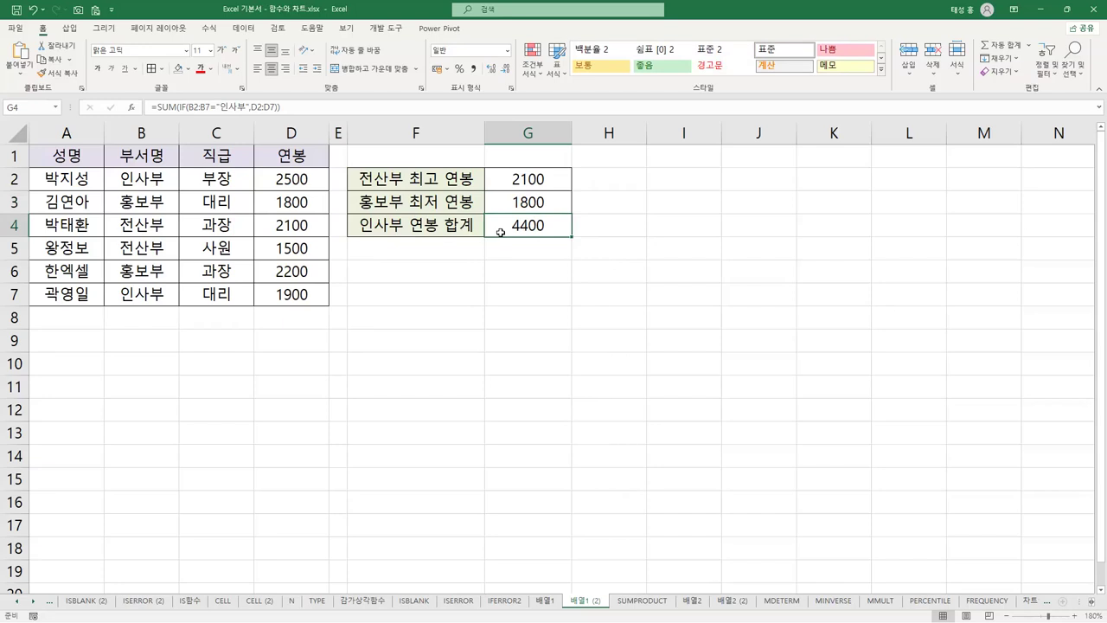
pyautogui.doubleClick(504, 234)
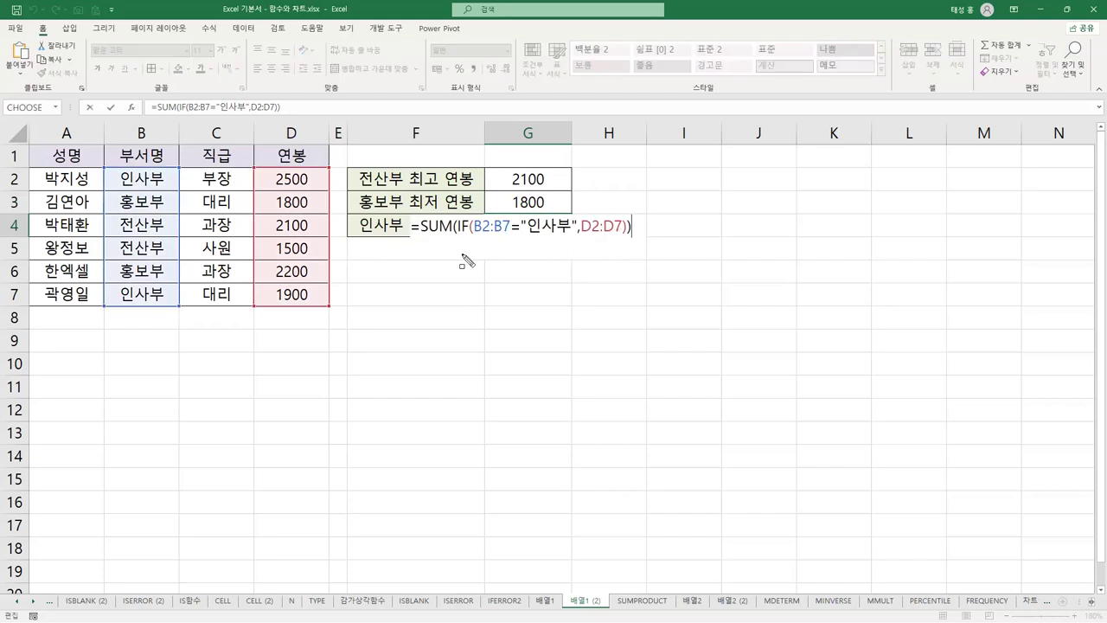
pyautogui.moveTo(418, 225); pyautogui.dragTo(633, 240)
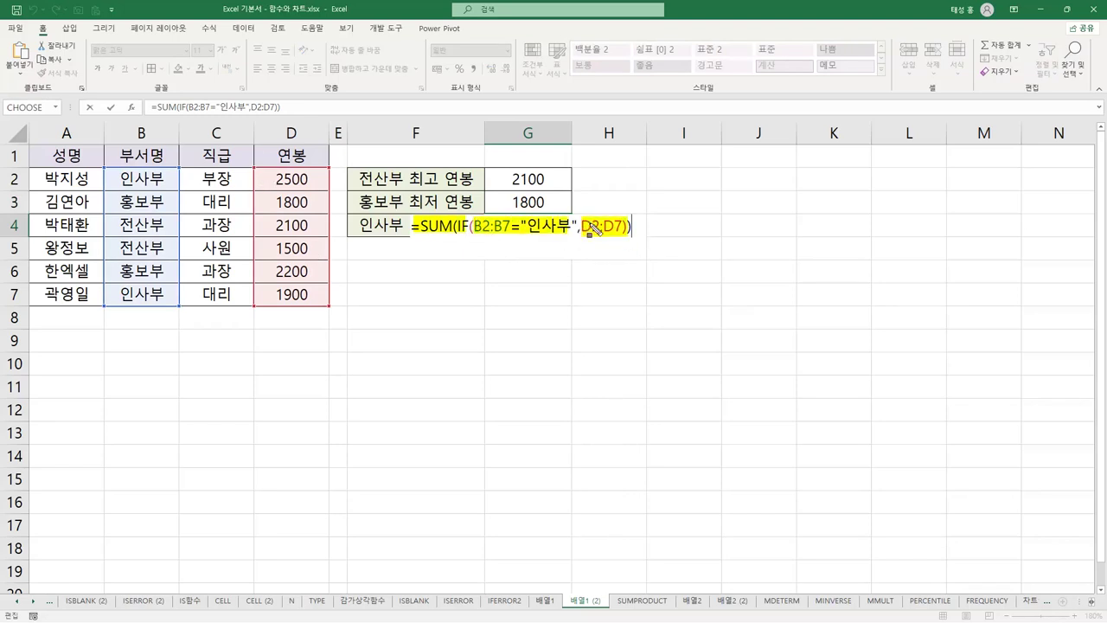
pyautogui.click(433, 234)
pyautogui.press('Return')
pyautogui.click(517, 226)
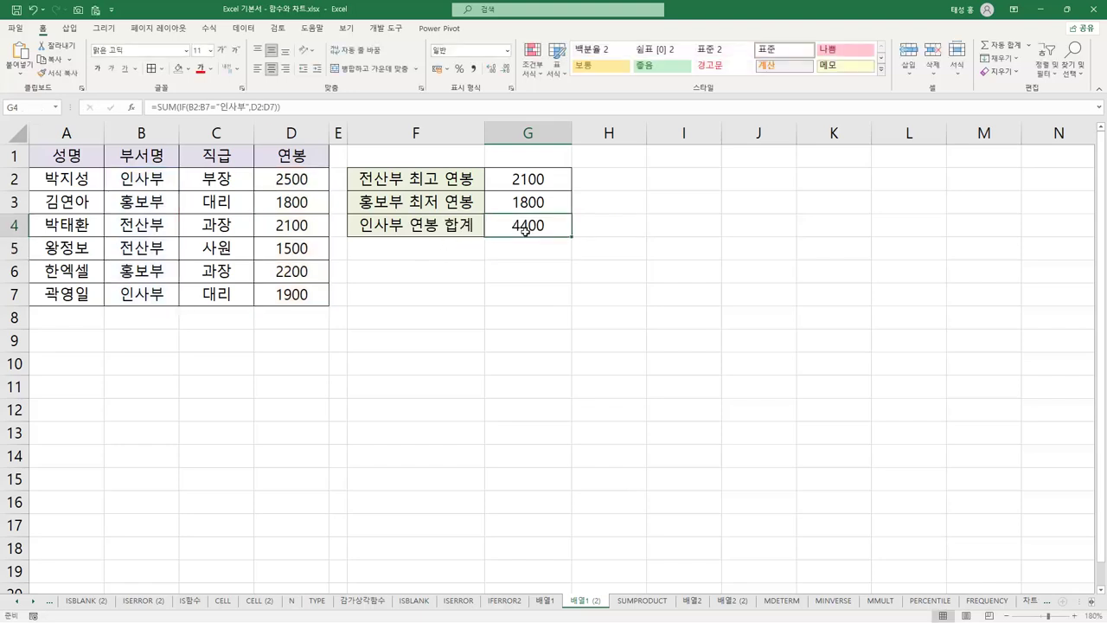
# On the SUMPRODUCT sheet, compare quantity B2 and unit price C2 with the multiplication formula in E2.
pyautogui.click(647, 602)
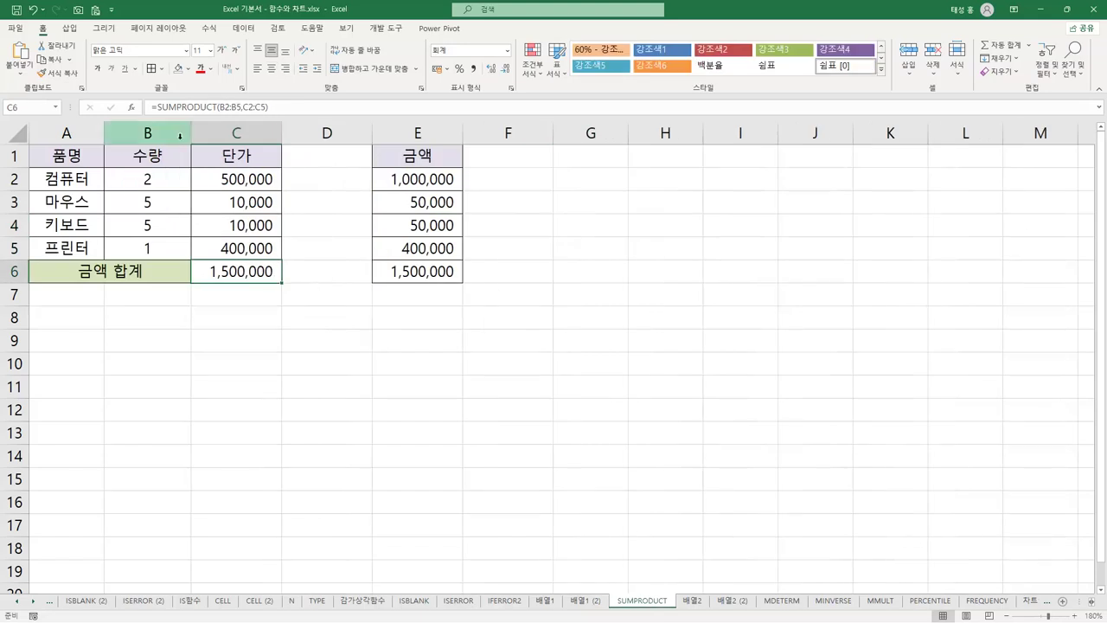
pyautogui.click(149, 179)
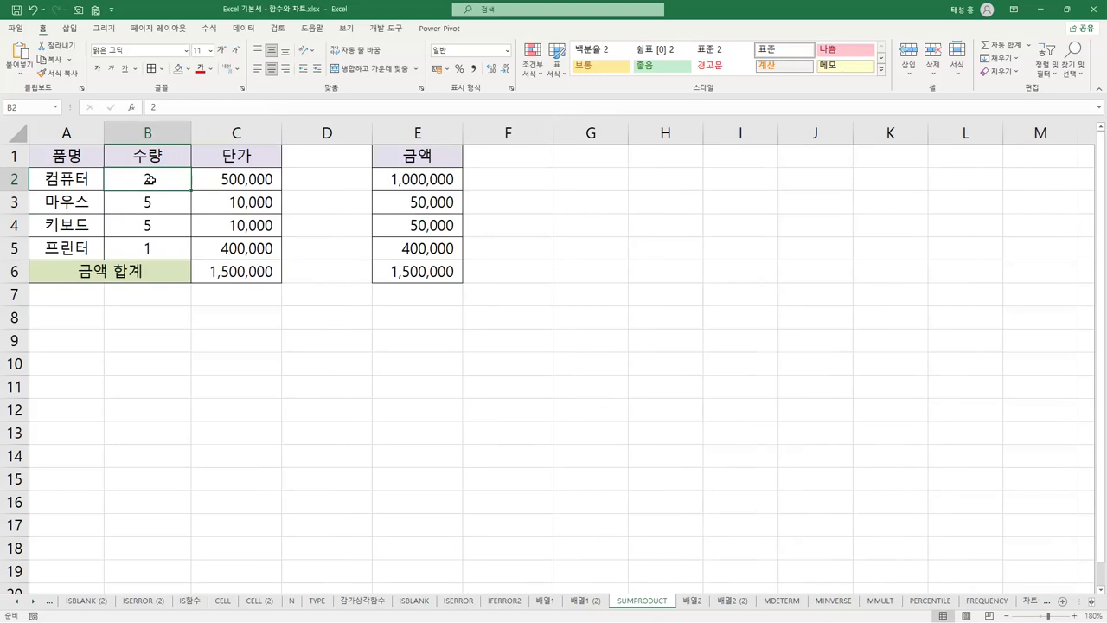
pyautogui.click(247, 179)
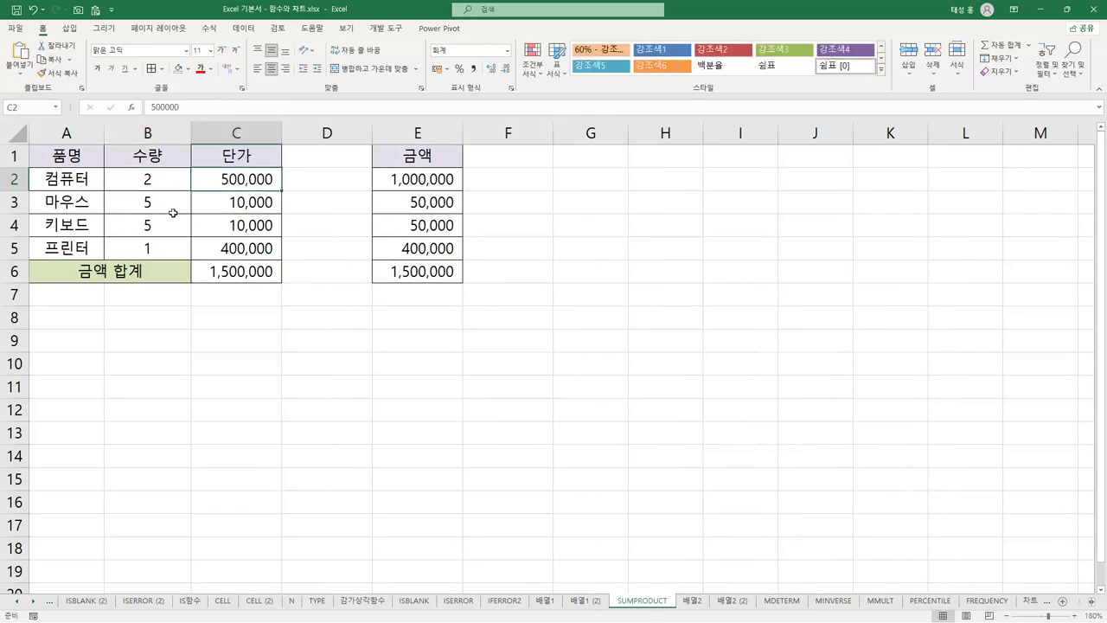
pyautogui.click(163, 180)
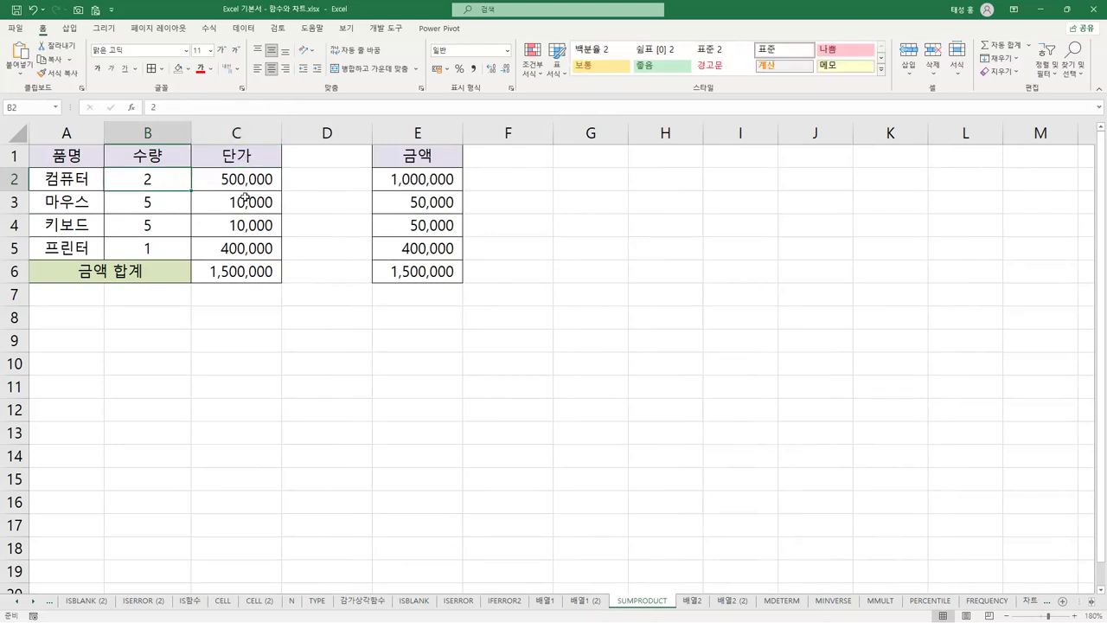
pyautogui.click(249, 182)
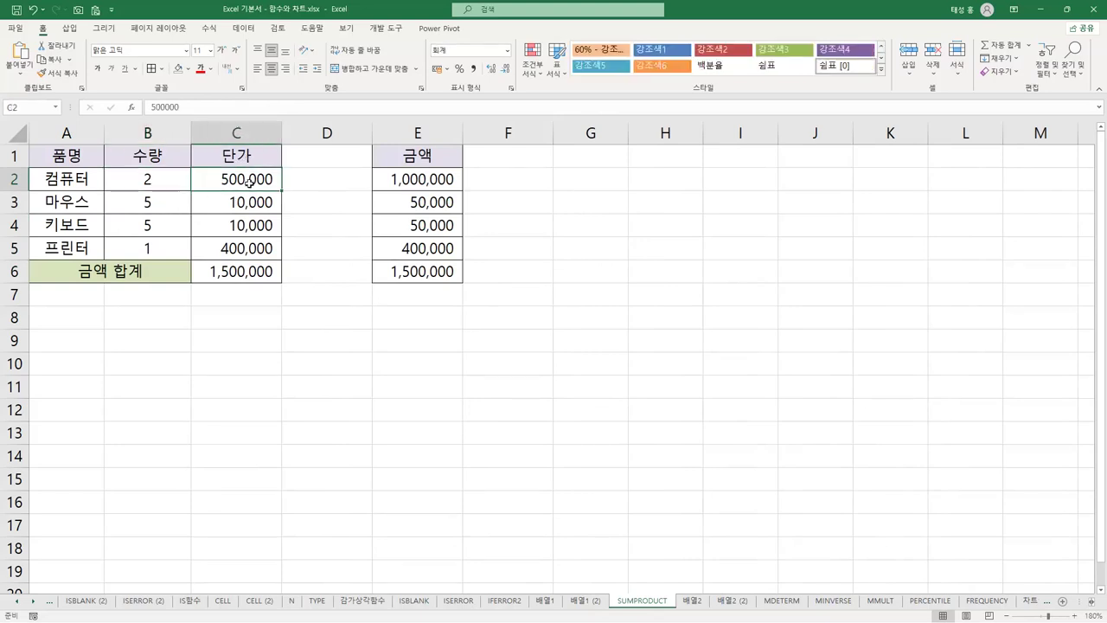
pyautogui.click(447, 178)
pyautogui.doubleClick(447, 178)
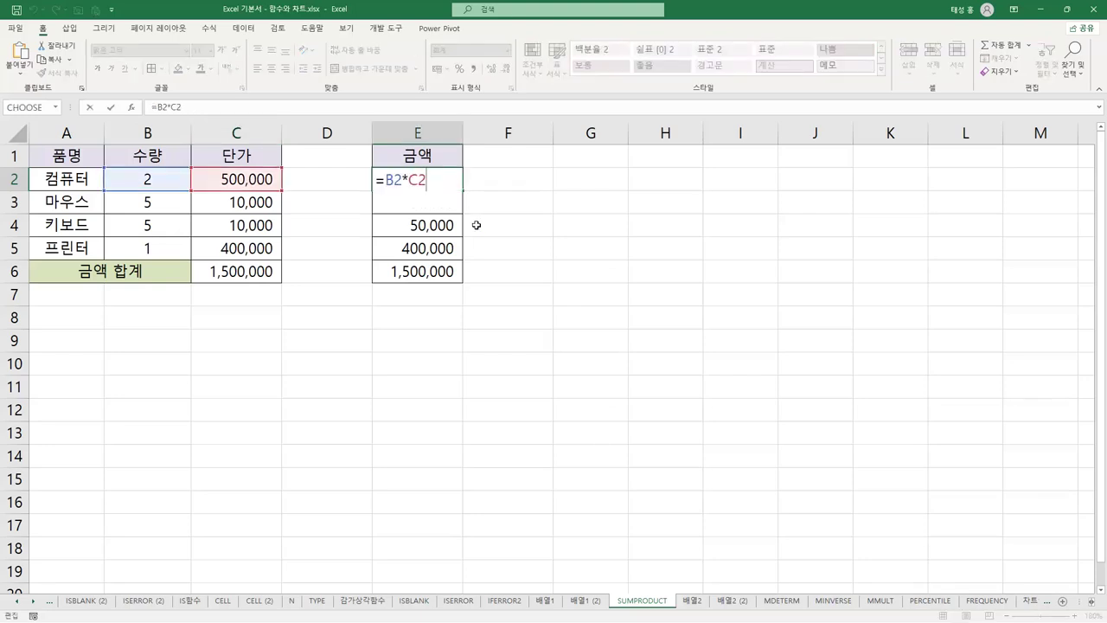
pyautogui.press('Return')
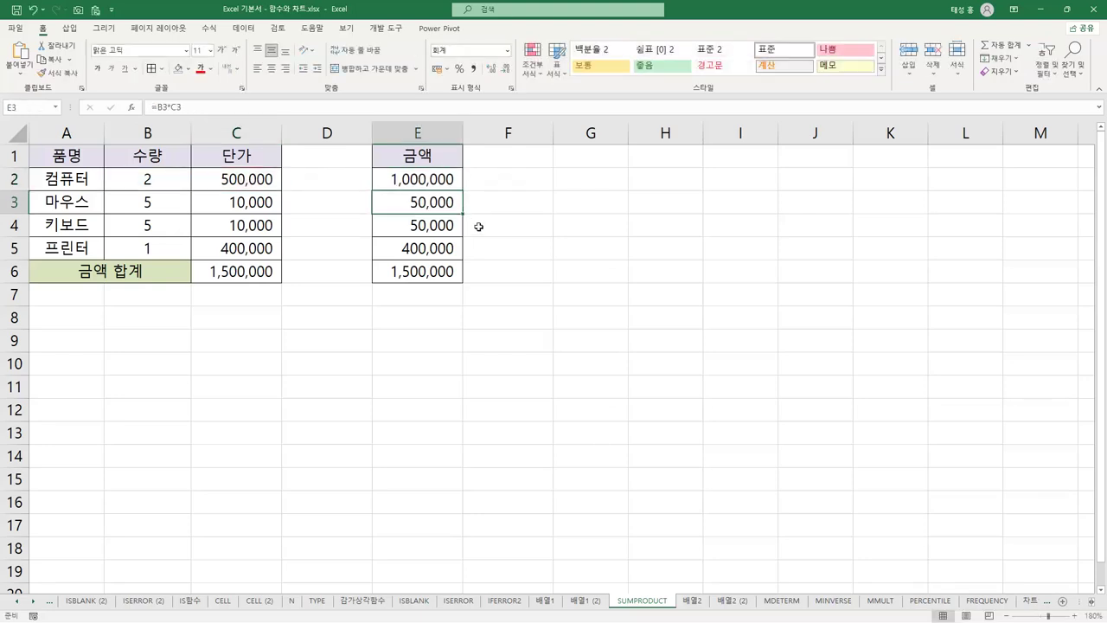
# Fill the multiplication formula from E2 down through E5 in the 금액 column.
pyautogui.click(447, 180)
pyautogui.moveTo(464, 190); pyautogui.dragTo(452, 255)
pyautogui.click(524, 262)
# Examine the SUM formula in E6 that adds the amounts in E2:E5.
pyautogui.click(427, 274)
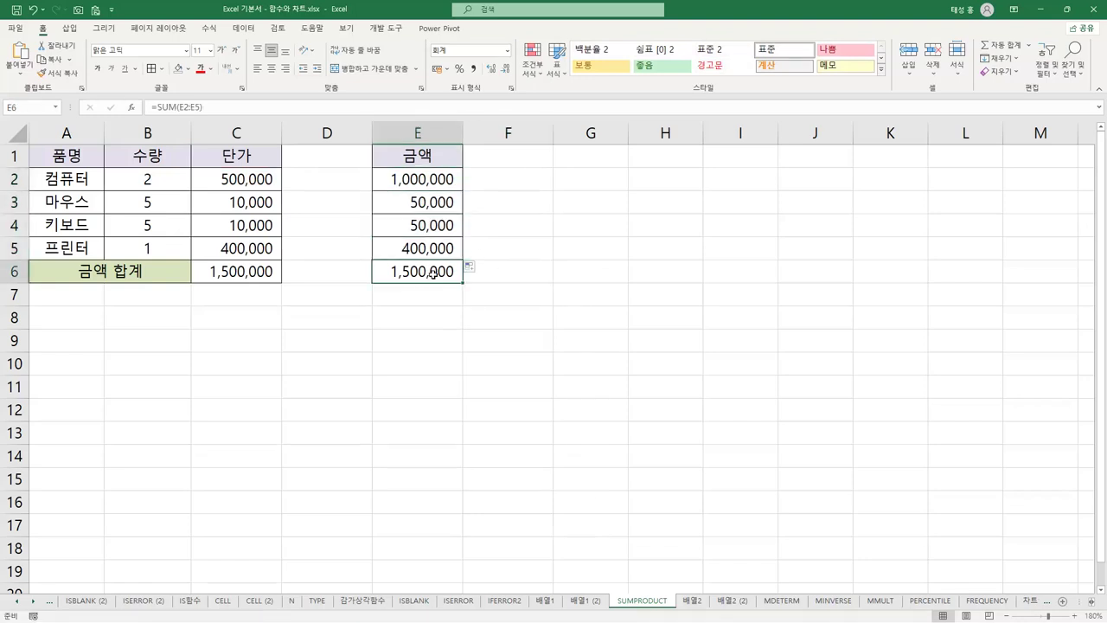
pyautogui.doubleClick(432, 274)
pyautogui.press('Return')
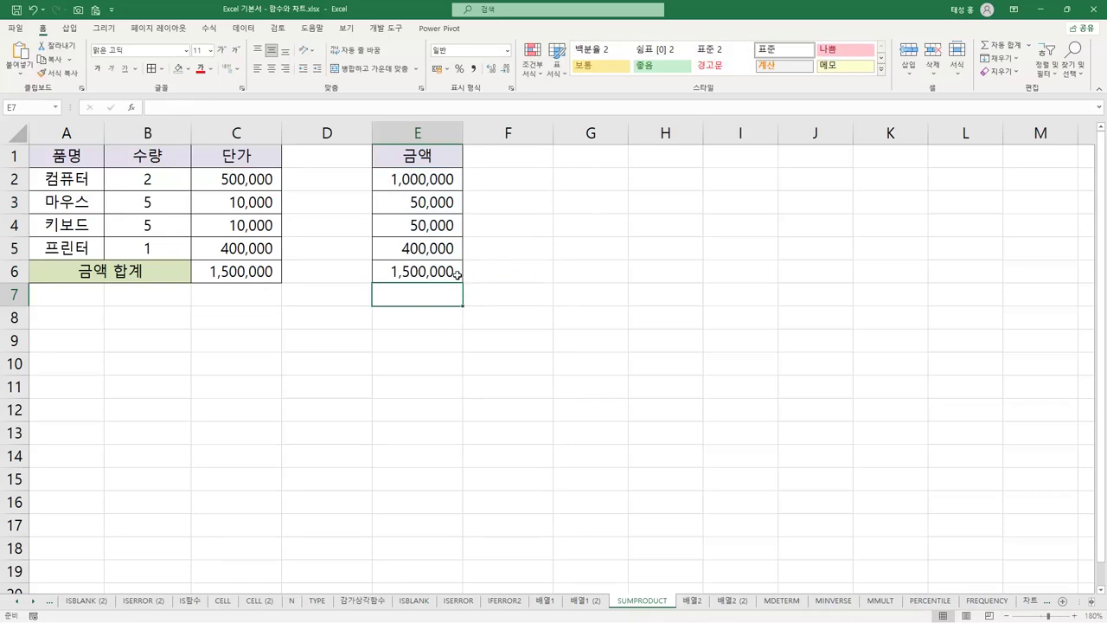
pyautogui.click(424, 275)
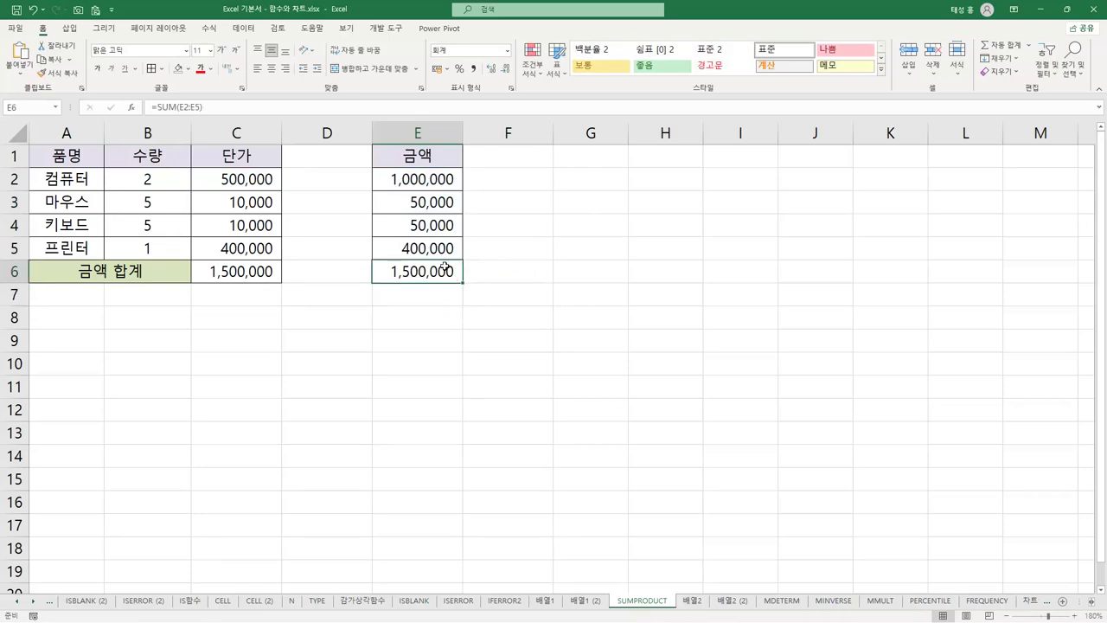
# Examine the SUMPRODUCT formula in C6, tracing its arguments B2:B5 and C2:C5 and the SUM and PRODUCT parts of its name.
pyautogui.click(259, 273)
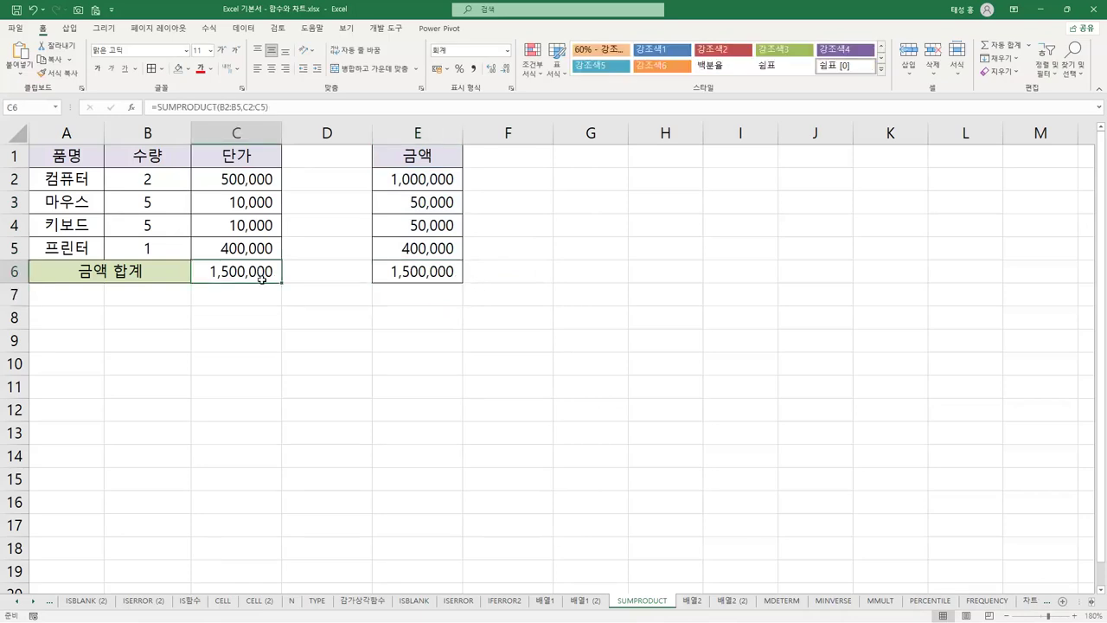
pyautogui.doubleClick(261, 275)
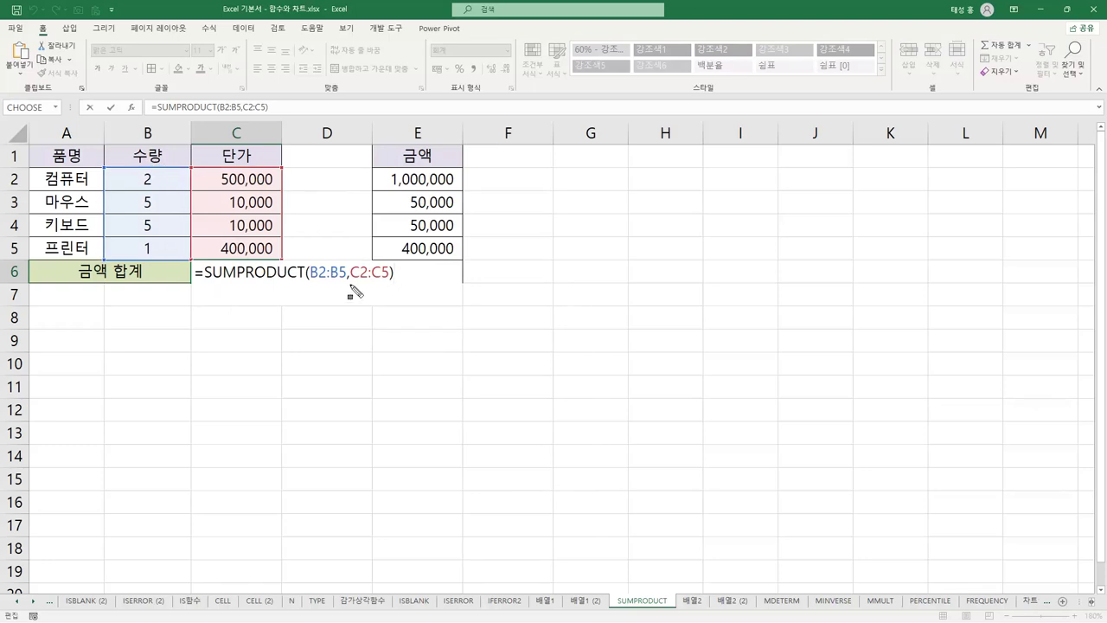
pyautogui.moveTo(309, 275); pyautogui.dragTo(391, 277)
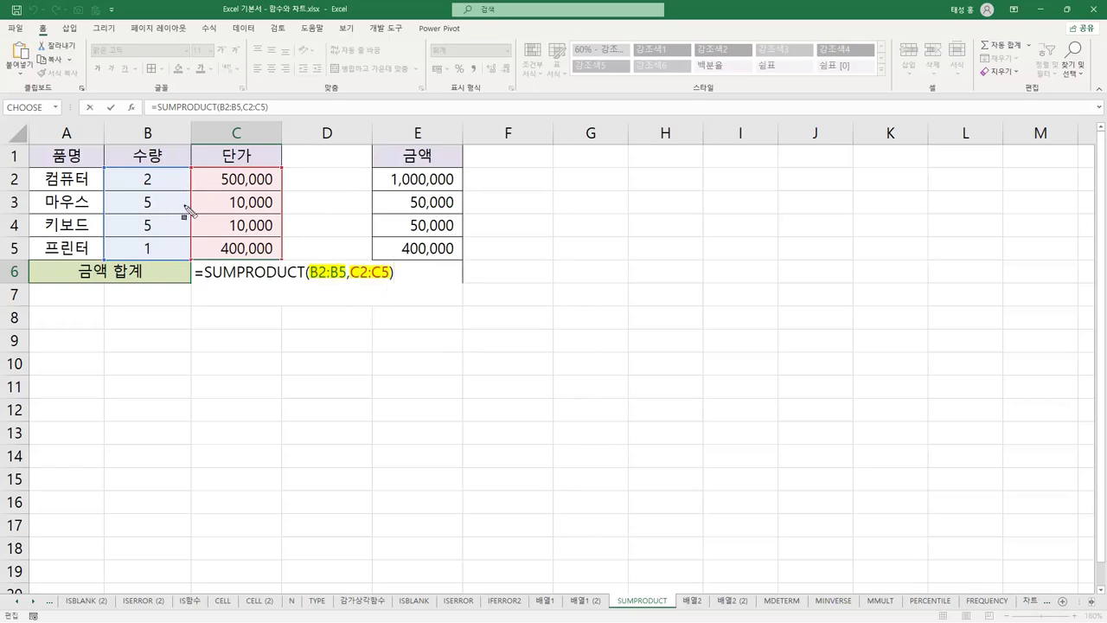
pyautogui.moveTo(237, 275); pyautogui.dragTo(308, 282)
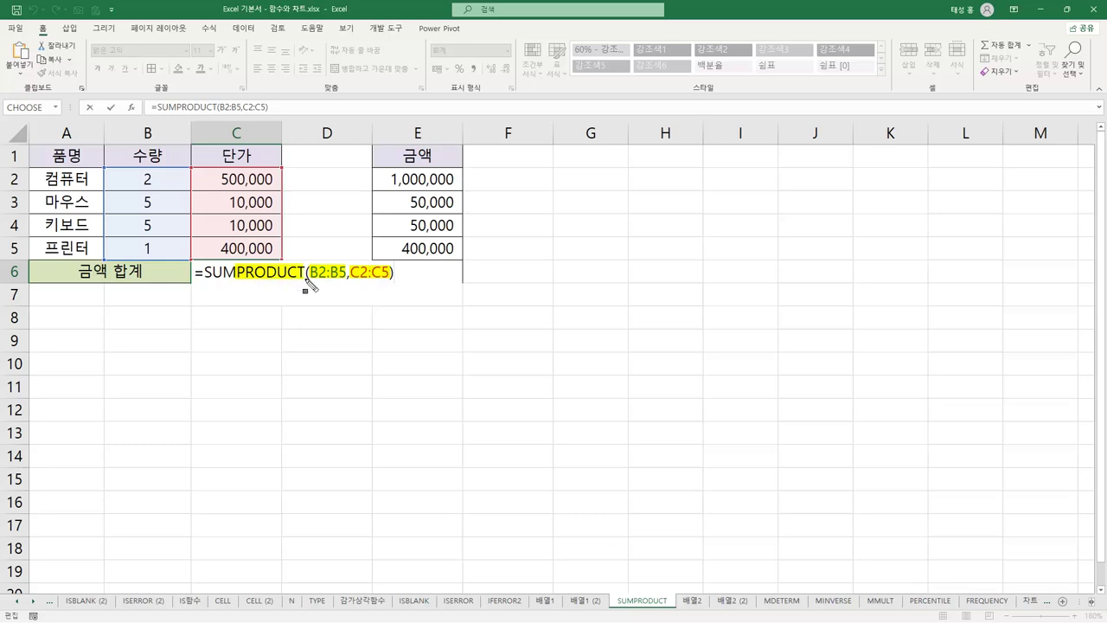
pyautogui.moveTo(201, 277); pyautogui.dragTo(236, 284)
pyautogui.press('Escape')
pyautogui.hotkey('ctrl', 'Return')
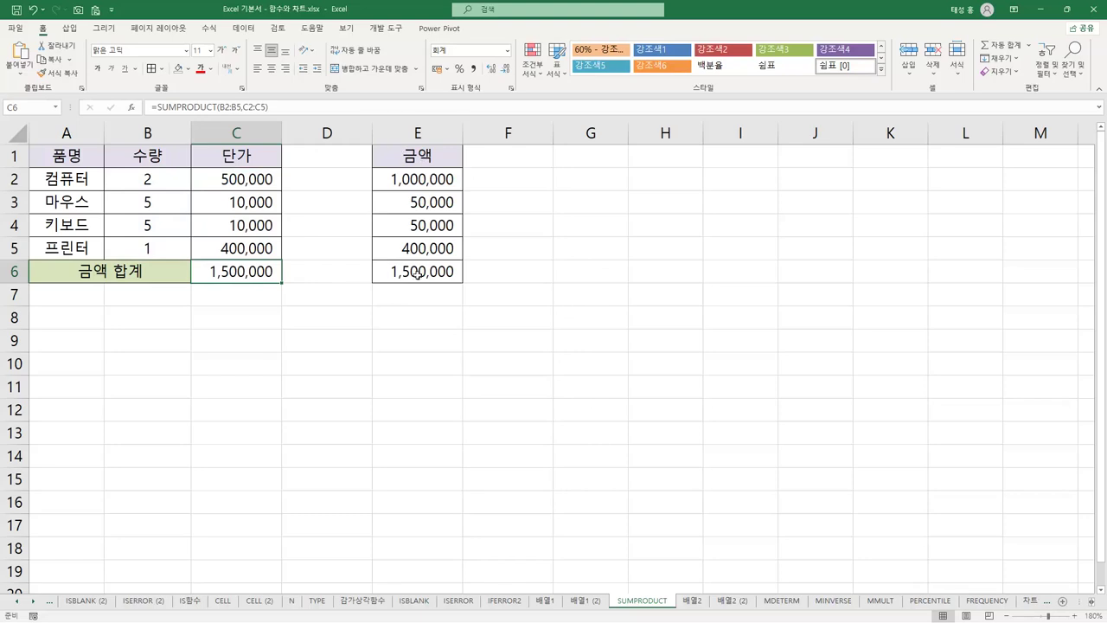
pyautogui.doubleClick(243, 275)
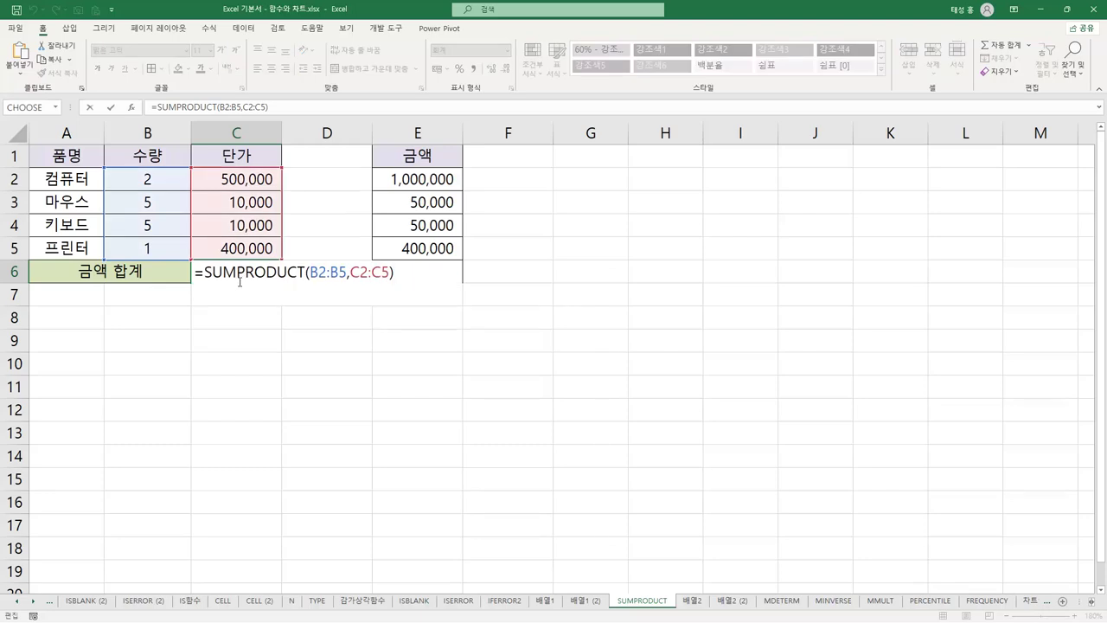